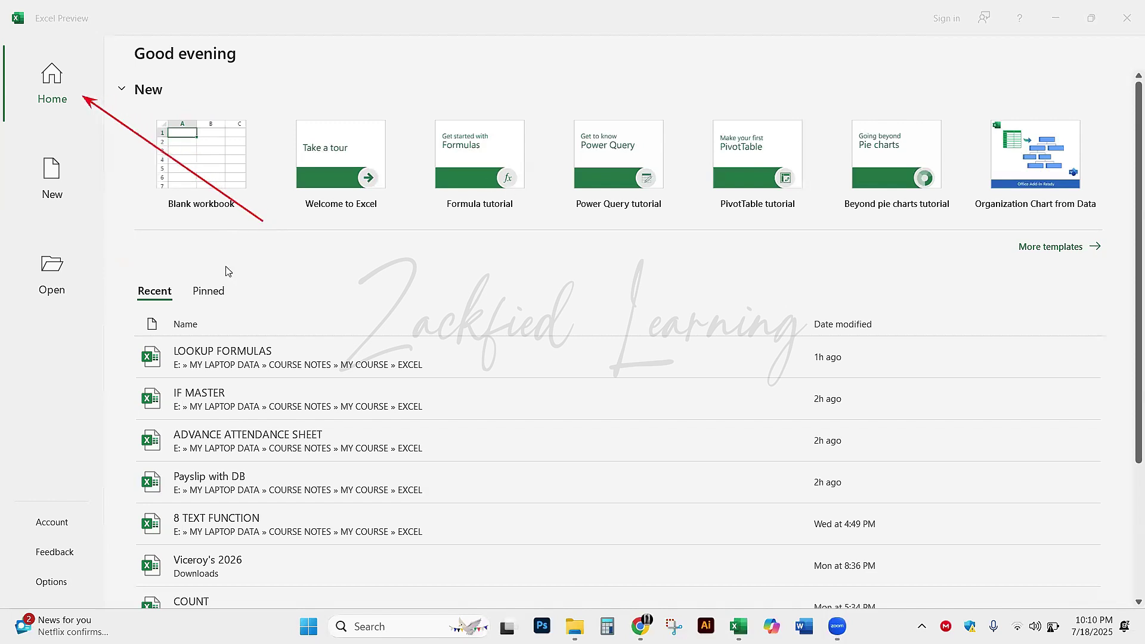
{"action": "left_click_drag", "start_coordinate": [263, 225], "coordinate": [90, 197]}
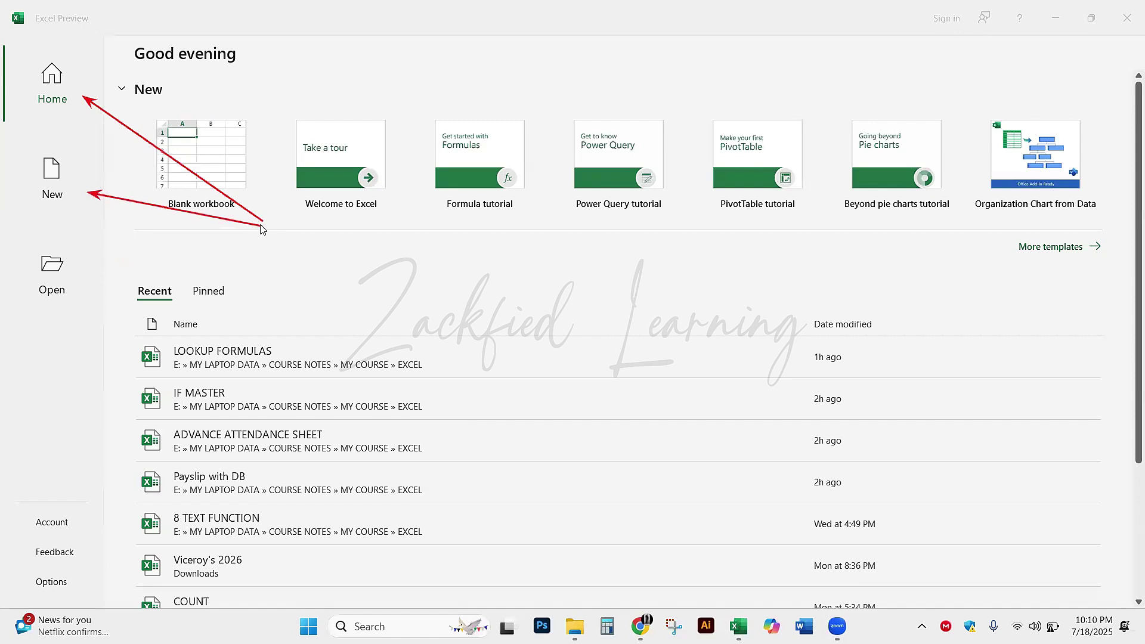
{"action": "left_click_drag", "start_coordinate": [260, 225], "coordinate": [89, 277]}
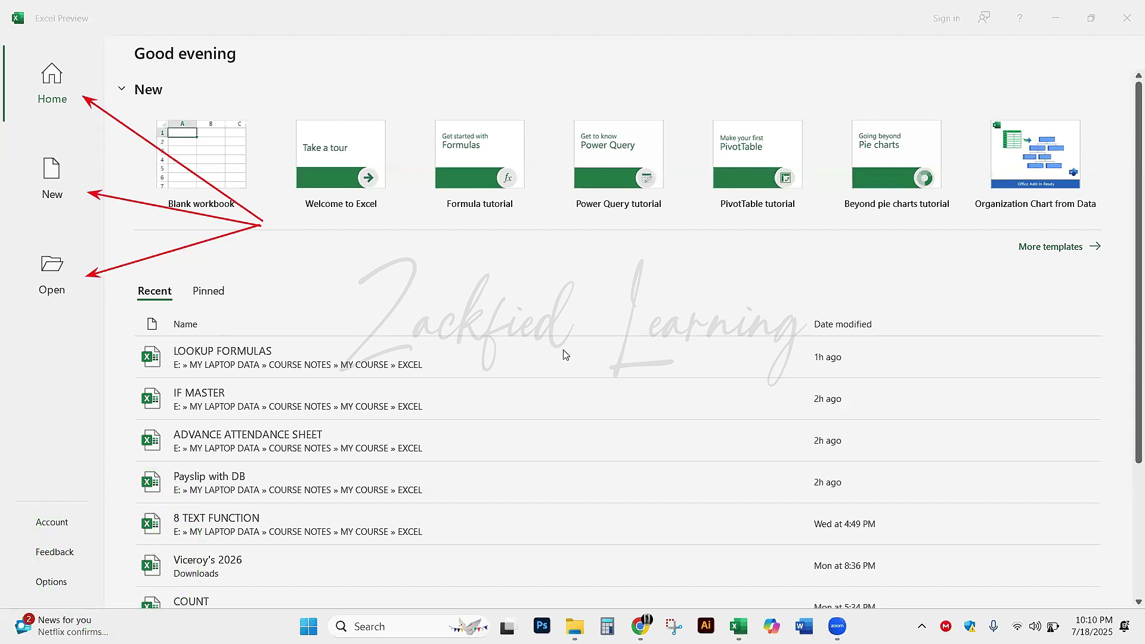
{"action": "left_click_drag", "start_coordinate": [597, 357], "coordinate": [455, 357]}
{"action": "left_click_drag", "start_coordinate": [608, 400], "coordinate": [473, 401]}
{"action": "left_click_drag", "start_coordinate": [598, 438], "coordinate": [470, 438]}
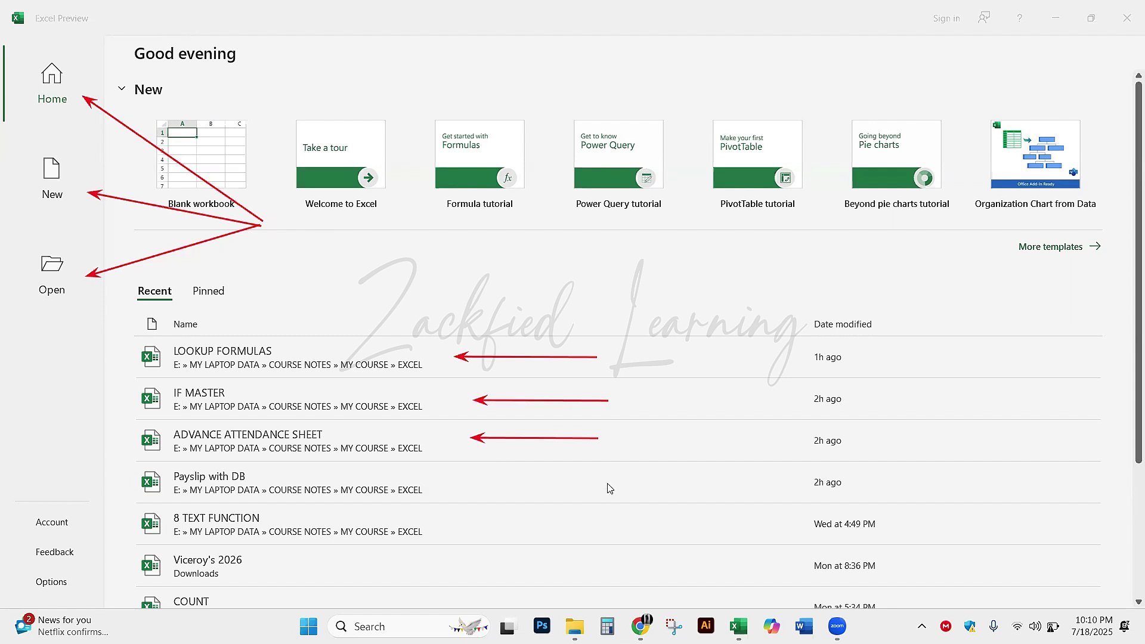
{"action": "left_click_drag", "start_coordinate": [608, 483], "coordinate": [493, 483]}
{"action": "left_click_drag", "start_coordinate": [618, 527], "coordinate": [475, 527]}
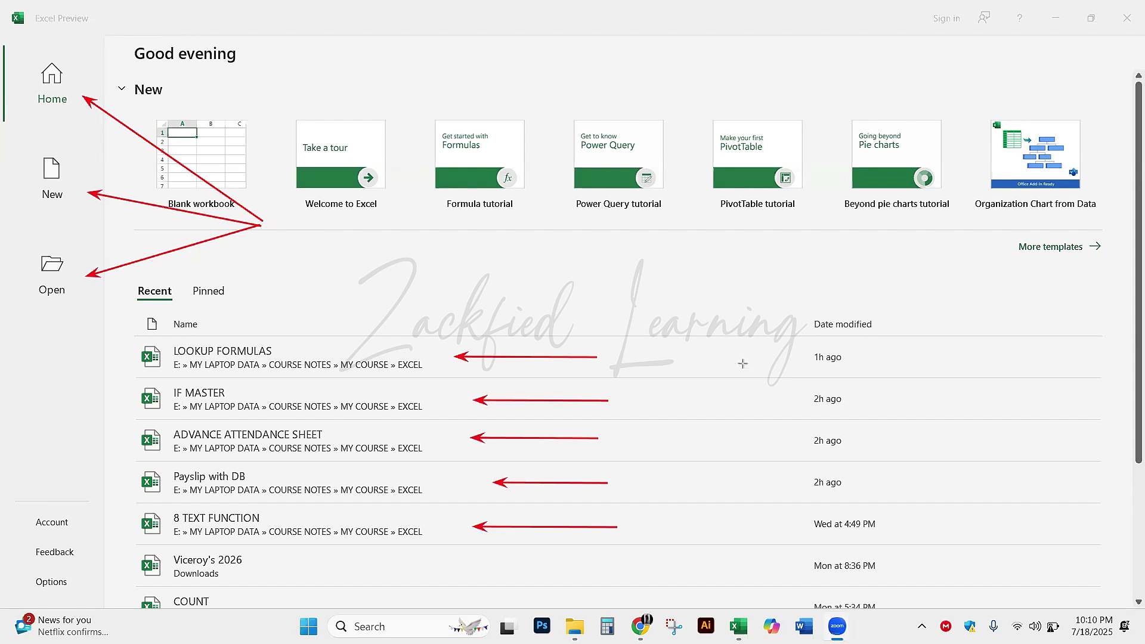
{"action": "left_click_drag", "start_coordinate": [708, 353], "coordinate": [795, 352]}
{"action": "left_click_drag", "start_coordinate": [732, 395], "coordinate": [806, 394]}
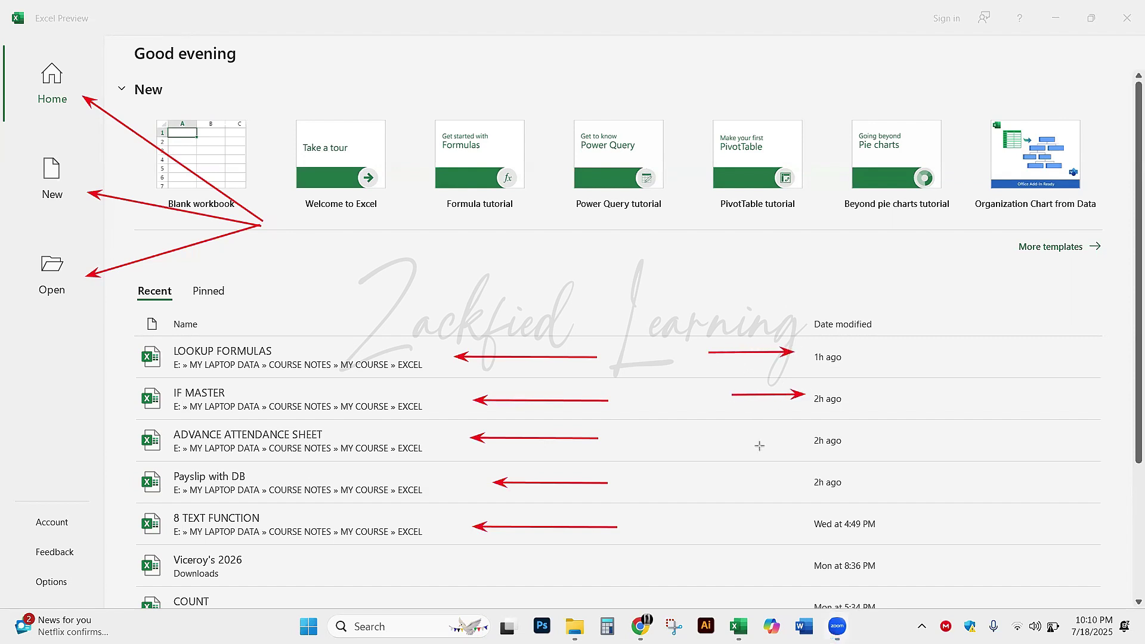
{"action": "left_click_drag", "start_coordinate": [743, 435], "coordinate": [824, 435]}
{"action": "left_click_drag", "start_coordinate": [749, 476], "coordinate": [808, 476]}
{"action": "left_click_drag", "start_coordinate": [735, 527], "coordinate": [801, 526]}
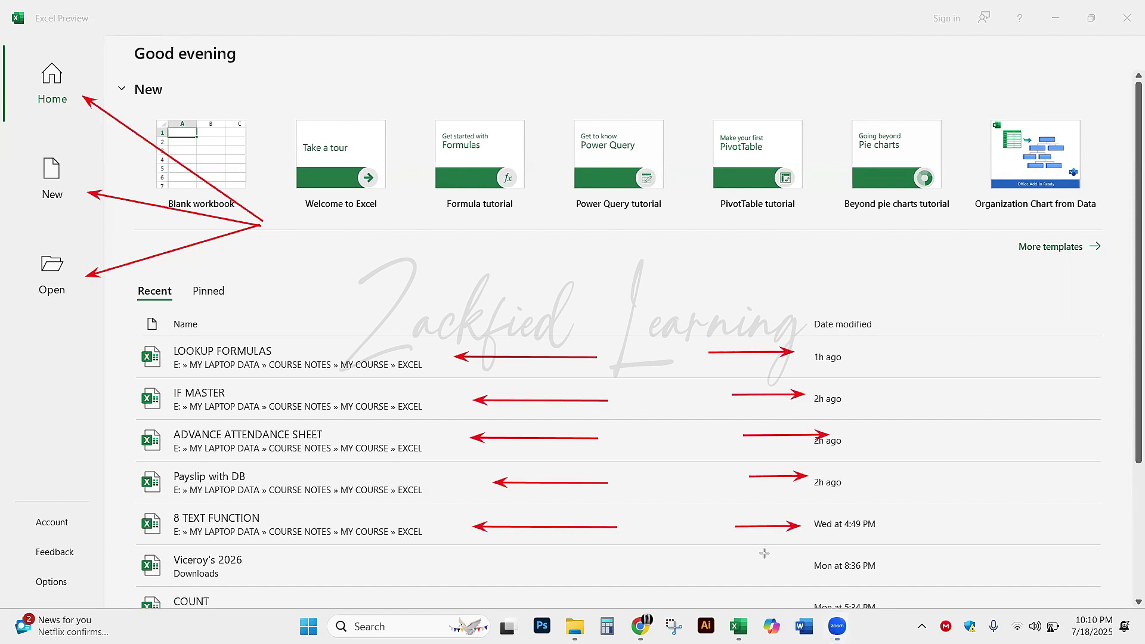
{"action": "left_click_drag", "start_coordinate": [743, 556], "coordinate": [794, 555]}
{"action": "left_click_drag", "start_coordinate": [714, 326], "coordinate": [795, 325]}
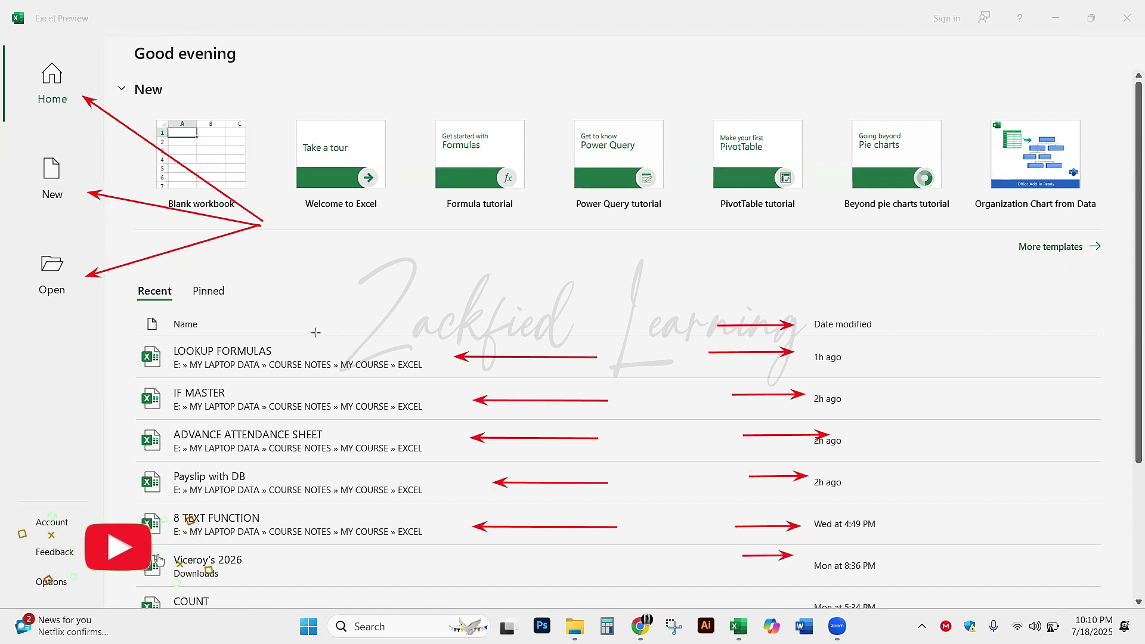
{"action": "mouse_move", "coordinate": [316, 332]}
{"action": "left_mouse_down"}
{"action": "mouse_move", "coordinate": [187, 331]}
{"action": "mouse_move", "coordinate": [212, 331]}
{"action": "mouse_move", "coordinate": [203, 324]}
{"action": "left_mouse_up"}
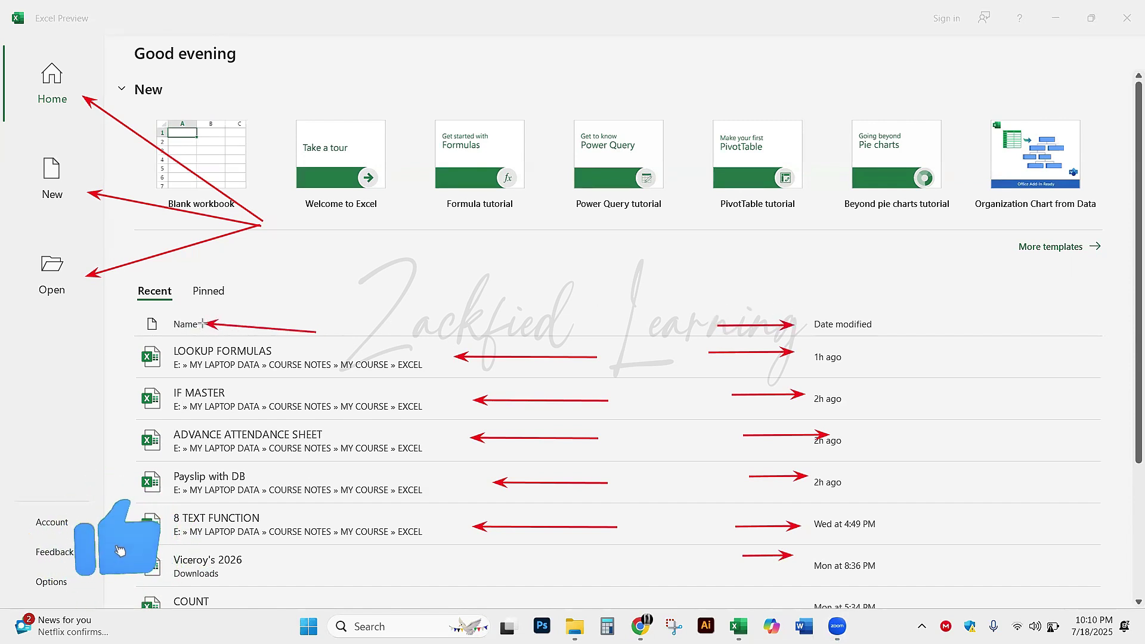
{"action": "key", "text": "ctrl+z"}
{"action": "key", "text": "ctrl+z"}
{"action": "key", "text": "ctrl+z"}
{"action": "key", "text": "ctrl+z"}
{"action": "key", "text": "ctrl+z"}
{"action": "key", "text": "ctrl+z"}
{"action": "key", "text": "ctrl+z"}
{"action": "key", "text": "ctrl+z"}
{"action": "key", "text": "ctrl+z"}
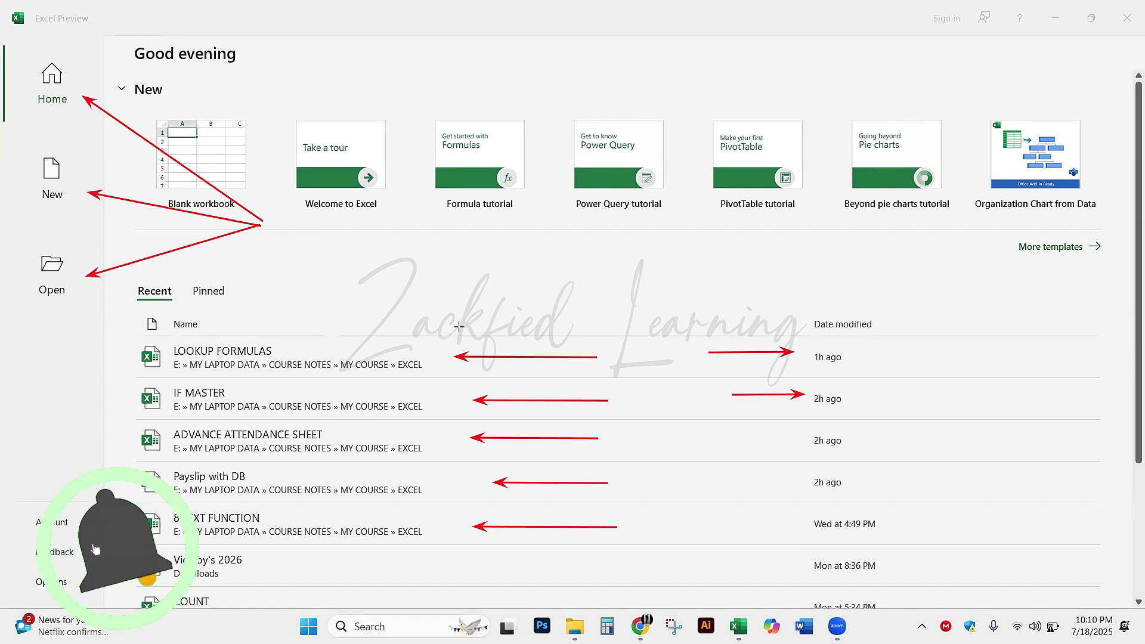
{"action": "key", "text": "ctrl+z"}
{"action": "key", "text": "ctrl+z"}
{"action": "key", "text": "ctrl+z"}
{"action": "key", "text": "ctrl+z"}
{"action": "key", "text": "ctrl+z"}
{"action": "key", "text": "ctrl+z"}
{"action": "key", "text": "ctrl+z"}
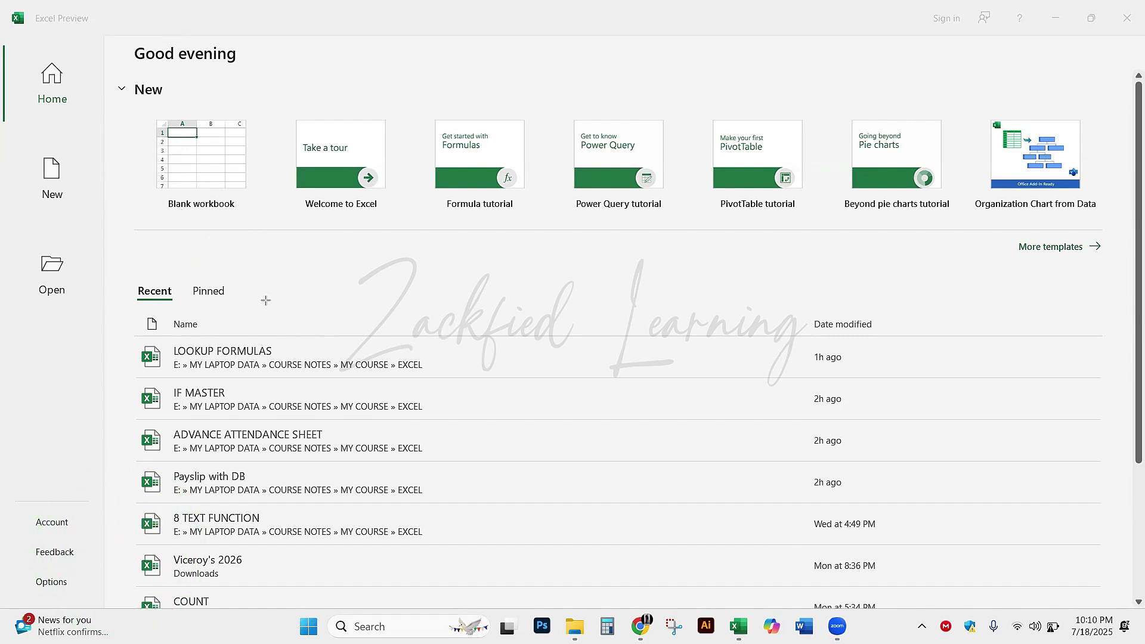
{"action": "left_click_drag", "start_coordinate": [242, 239], "coordinate": [222, 213]}
{"action": "left_click_drag", "start_coordinate": [338, 298], "coordinate": [357, 213]}
{"action": "left_click_drag", "start_coordinate": [398, 295], "coordinate": [461, 226]}
{"action": "left_click_drag", "start_coordinate": [545, 299], "coordinate": [619, 237]}
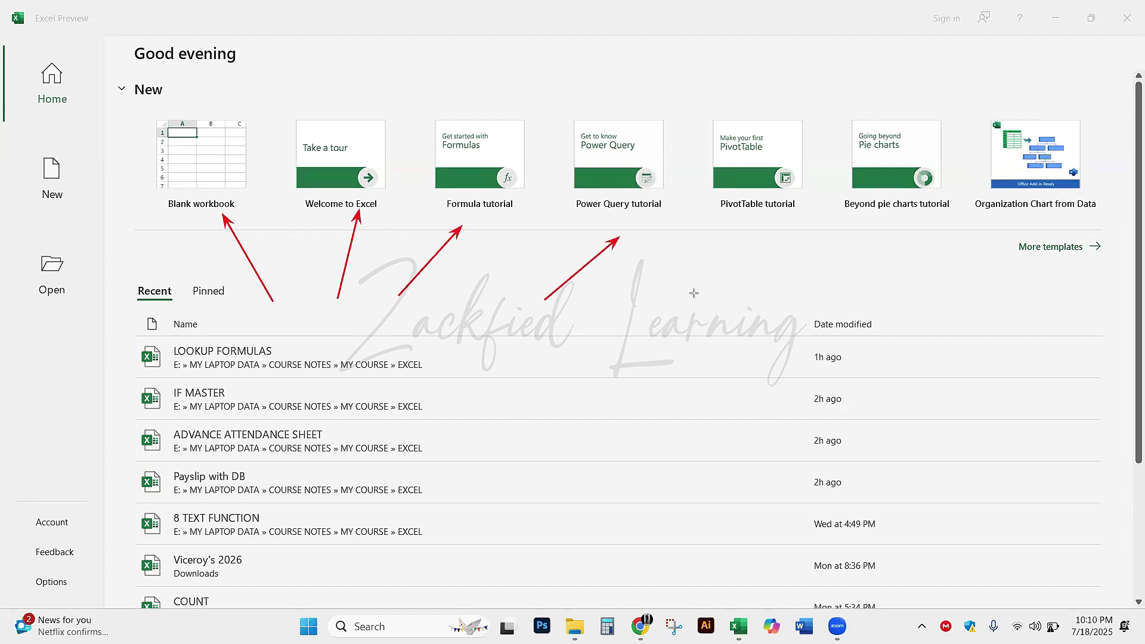
{"action": "left_click_drag", "start_coordinate": [701, 294], "coordinate": [789, 226]}
{"action": "left_click_drag", "start_coordinate": [856, 266], "coordinate": [949, 205]}
{"action": "left_click_drag", "start_coordinate": [1015, 306], "coordinate": [1048, 235]}
{"action": "key", "text": "ctrl+z"}
{"action": "key", "text": "ctrl+z"}
{"action": "key", "text": "ctrl+z"}
{"action": "key", "text": "ctrl+z"}
{"action": "key", "text": "ctrl+z"}
{"action": "key", "text": "ctrl+z"}
{"action": "key", "text": "ctrl+z"}
{"action": "left_click_drag", "start_coordinate": [129, 383], "coordinate": [68, 511]}
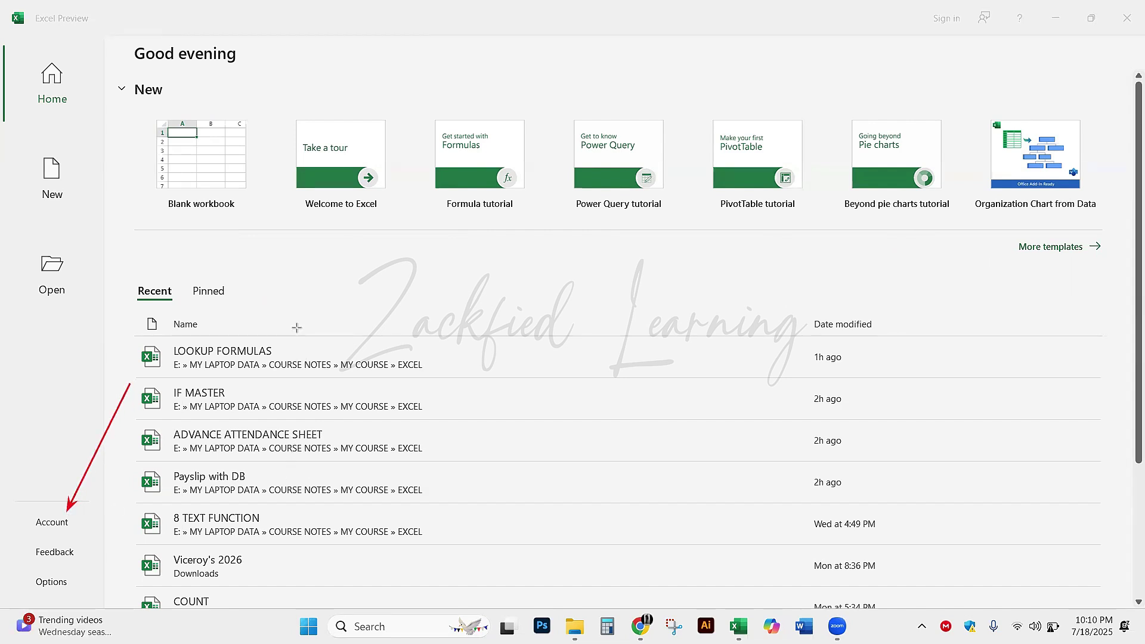
{"action": "key", "text": "ctrl+z"}
{"action": "key", "text": "Escape"}
- Create a new blank workbook and select cell D15
{"action": "left_click", "coordinate": [185, 167]}
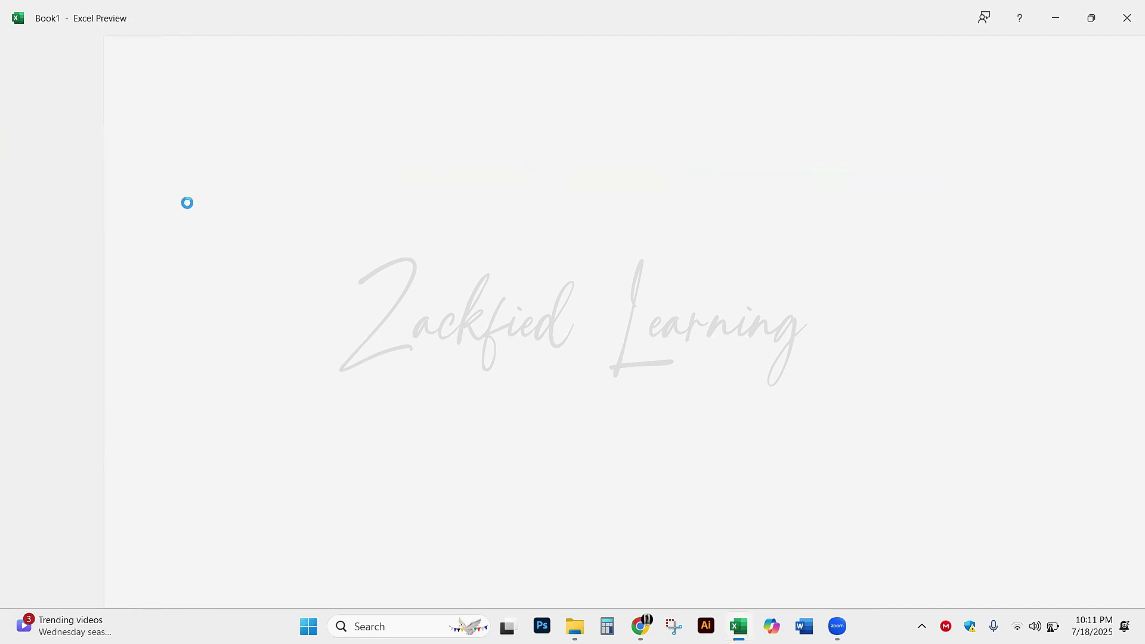
{"action": "left_click", "coordinate": [376, 383]}
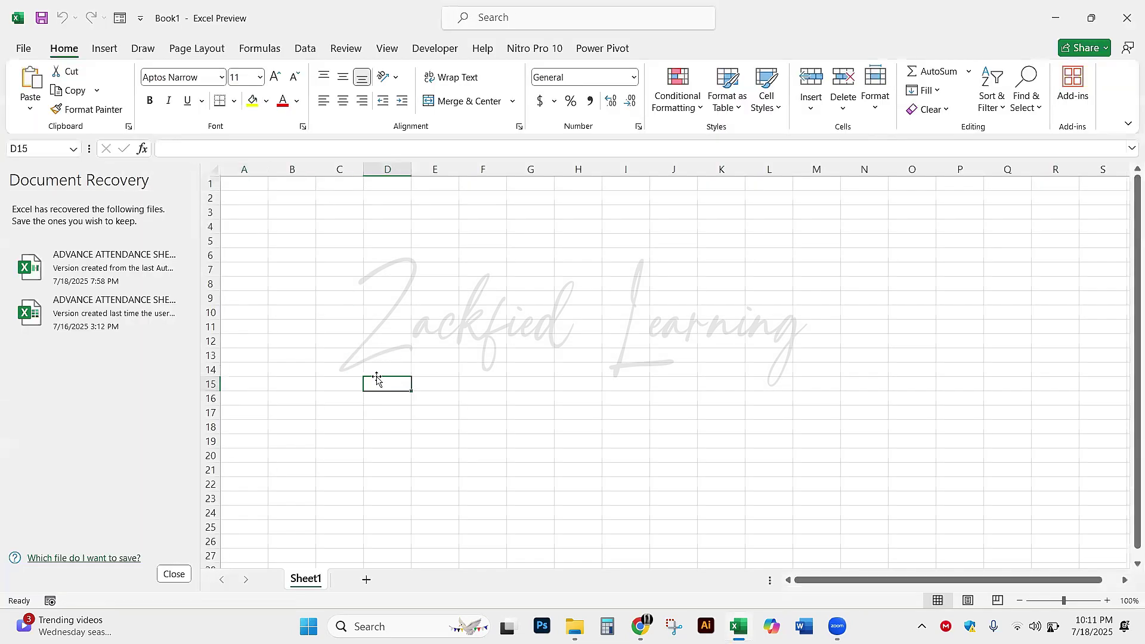
- Dismiss the document recovery list and select cell J7 in the empty sheet
{"action": "left_click", "coordinate": [175, 574]}
{"action": "key", "text": "Return"}
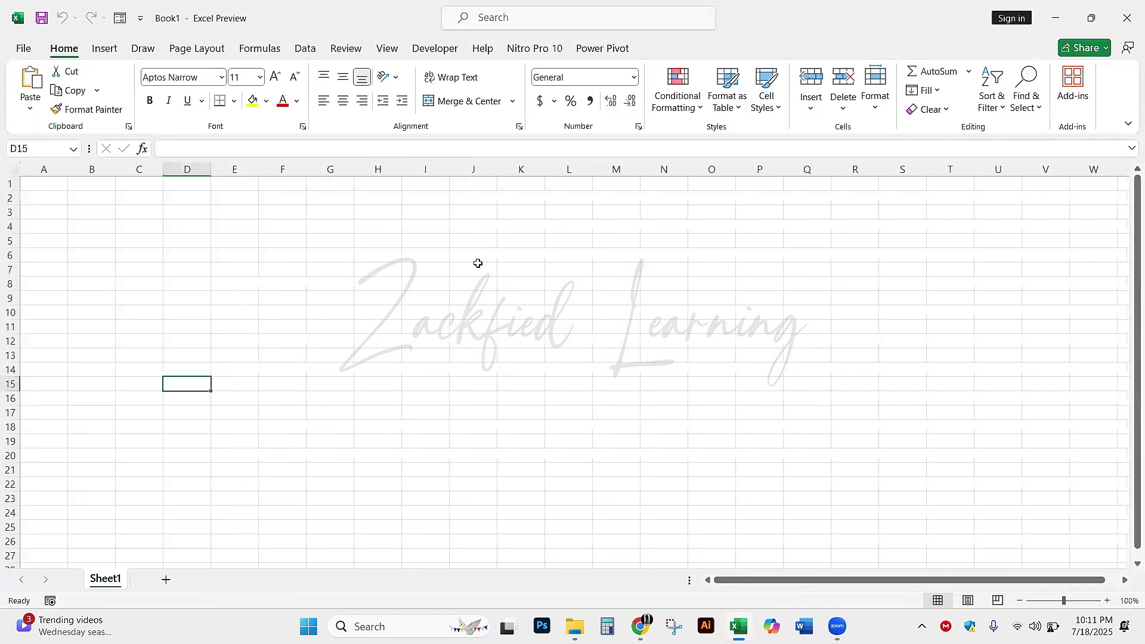
{"action": "left_click", "coordinate": [474, 266]}
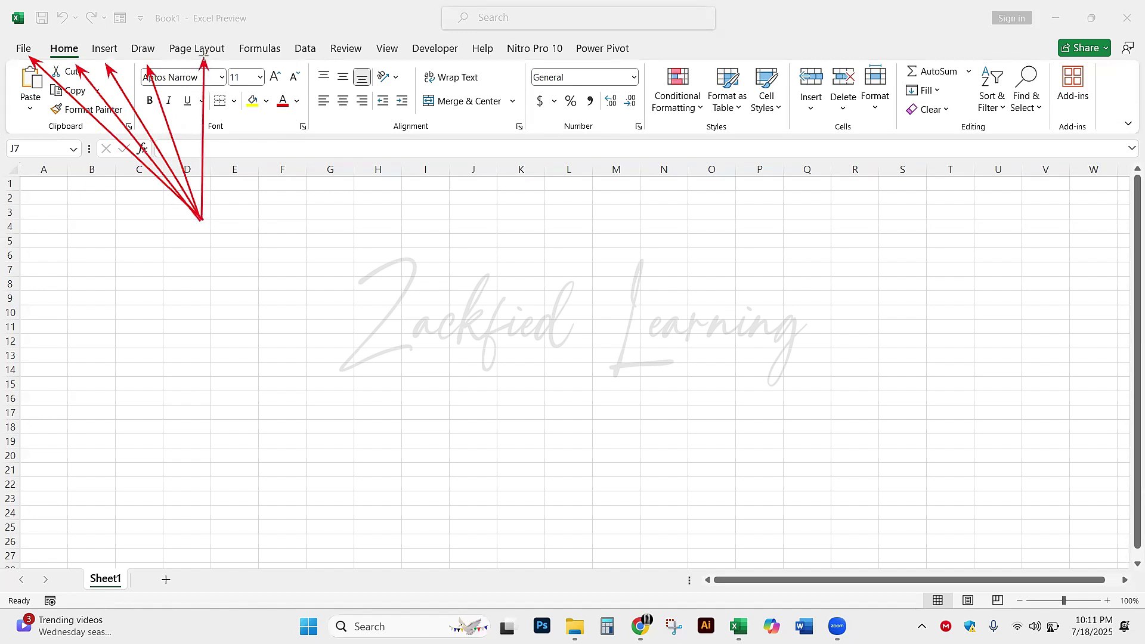
{"action": "left_click_drag", "start_coordinate": [208, 219], "coordinate": [261, 57]}
{"action": "left_click_drag", "start_coordinate": [202, 220], "coordinate": [303, 56]}
{"action": "left_click_drag", "start_coordinate": [203, 219], "coordinate": [348, 59]}
{"action": "mouse_move", "coordinate": [203, 220]}
{"action": "left_mouse_down"}
{"action": "mouse_move", "coordinate": [309, 145]}
{"action": "mouse_move", "coordinate": [389, 64]}
{"action": "left_mouse_up"}
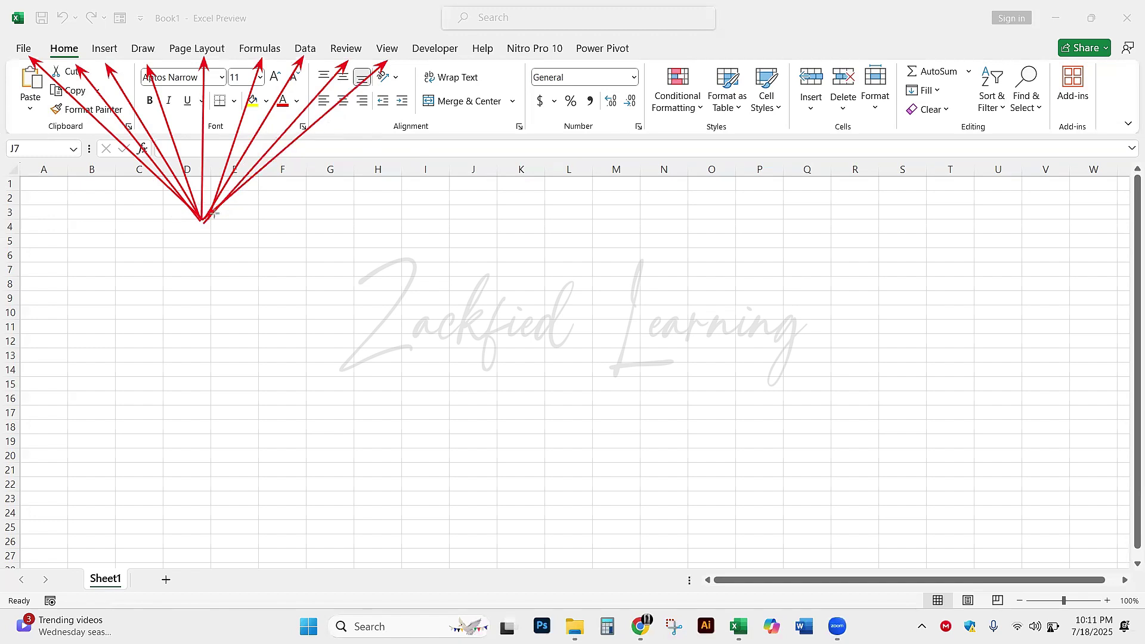
{"action": "key", "text": "ctrl+z"}
{"action": "key", "text": "ctrl+z"}
{"action": "key", "text": "ctrl+z"}
{"action": "key", "text": "ctrl+z"}
{"action": "key", "text": "ctrl+z"}
{"action": "key", "text": "ctrl+z"}
{"action": "key", "text": "ctrl+z"}
{"action": "key", "text": "ctrl+z"}
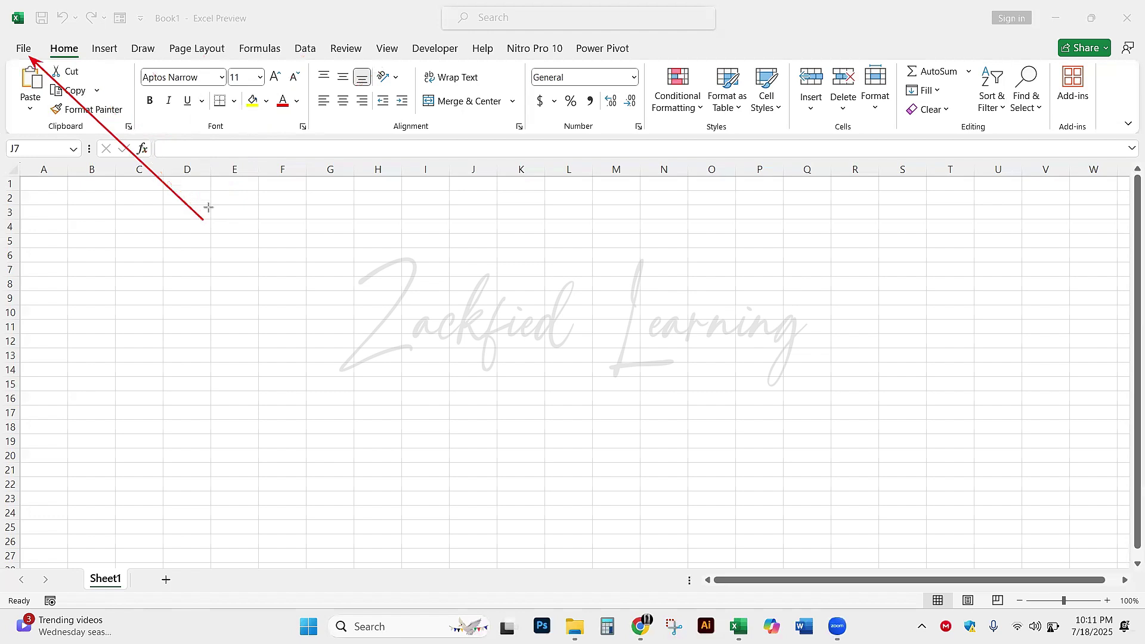
{"action": "key", "text": "ctrl+z"}
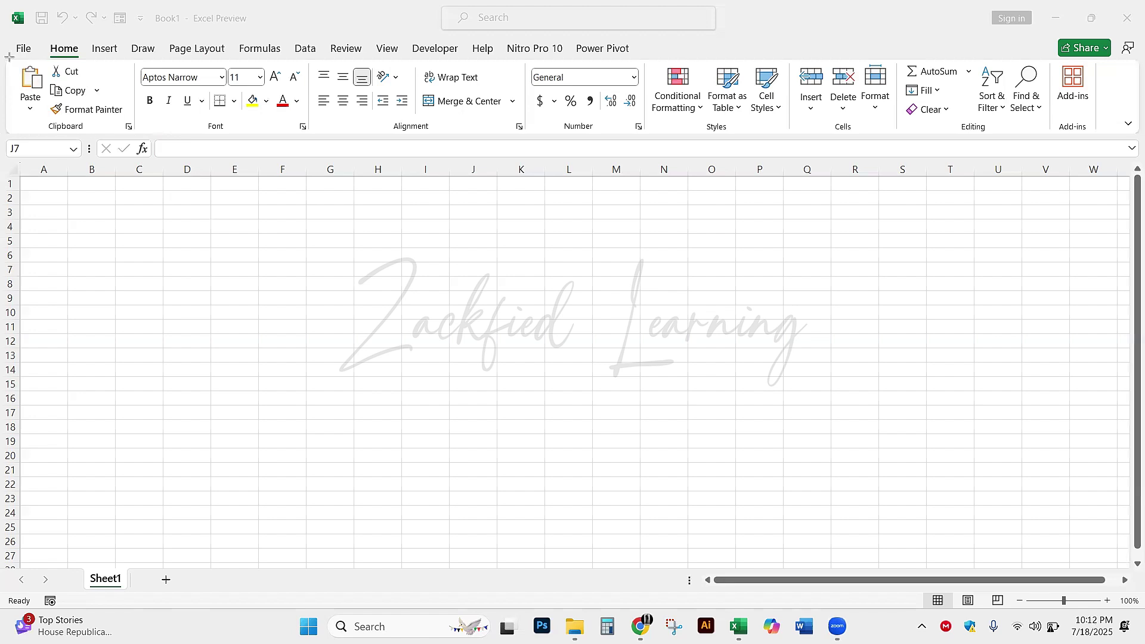
{"action": "left_click_drag", "start_coordinate": [9, 57], "coordinate": [1055, 142]}
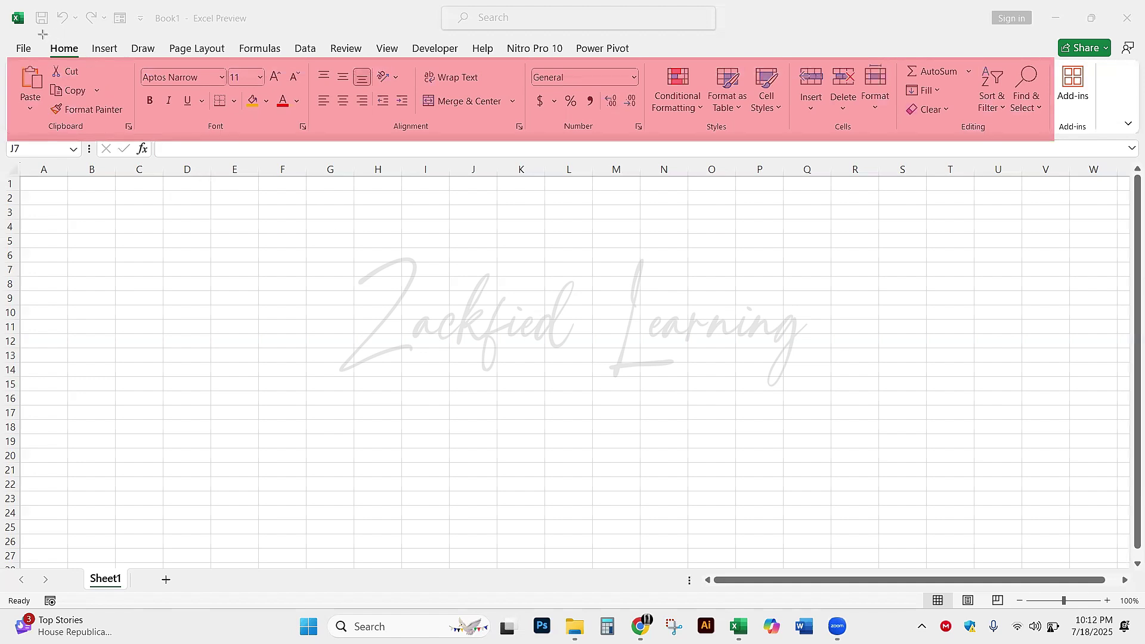
{"action": "left_click_drag", "start_coordinate": [42, 34], "coordinate": [86, 63]}
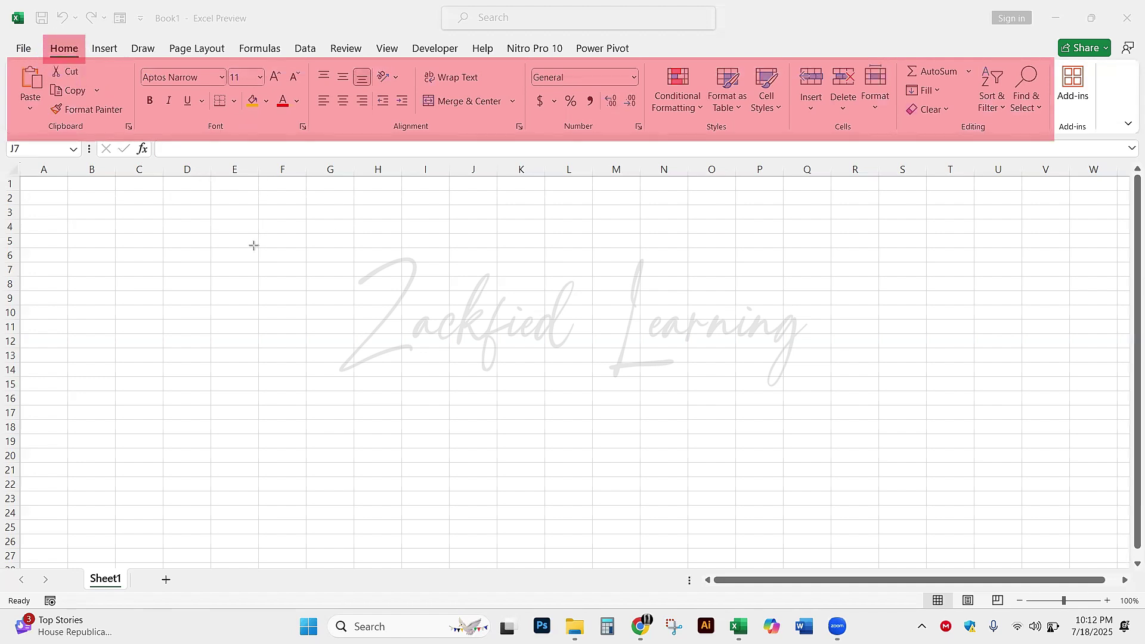
{"action": "key", "text": "ctrl+z"}
{"action": "key", "text": "ctrl+z"}
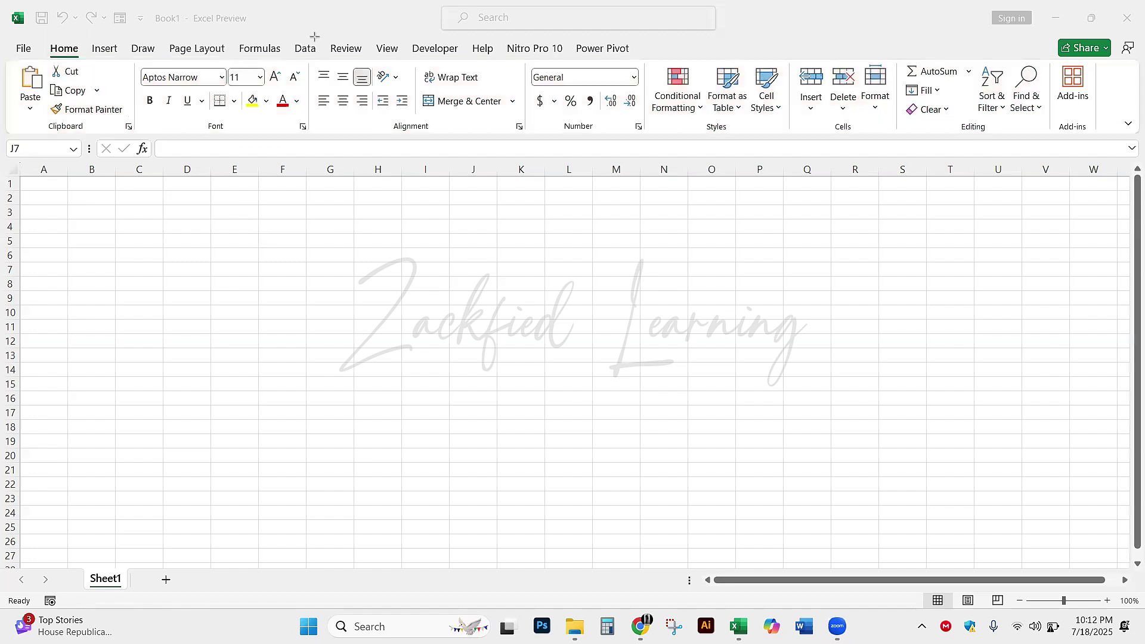
- Look over the commands available for Insert and return to the Home commands
{"action": "left_click", "coordinate": [105, 48]}
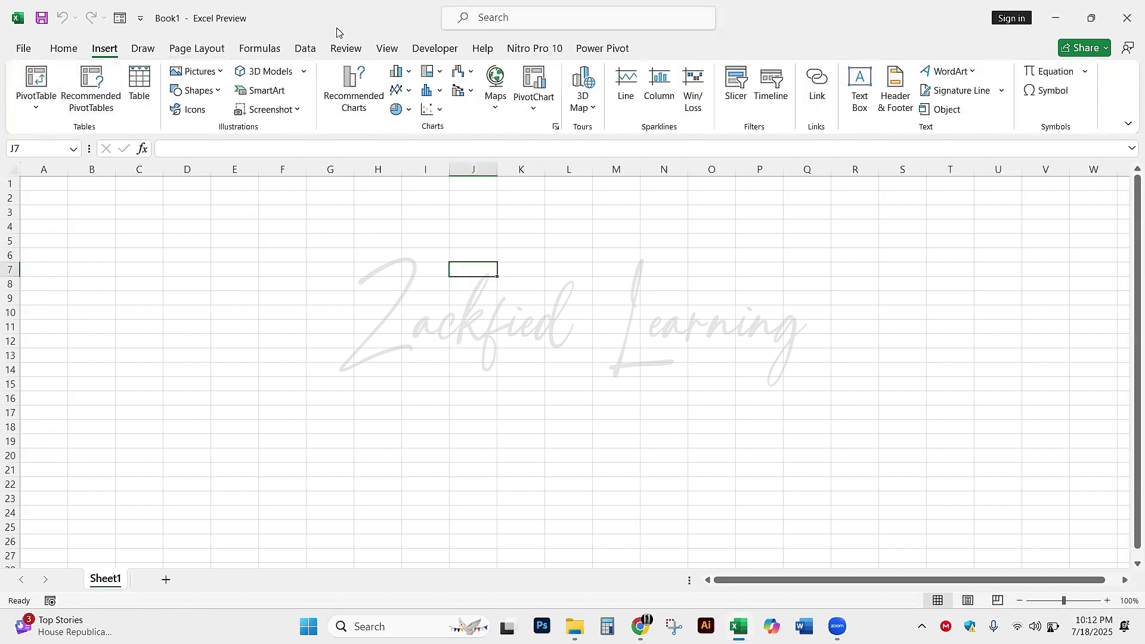
{"action": "left_click_drag", "start_coordinate": [2, 61], "coordinate": [1105, 136]}
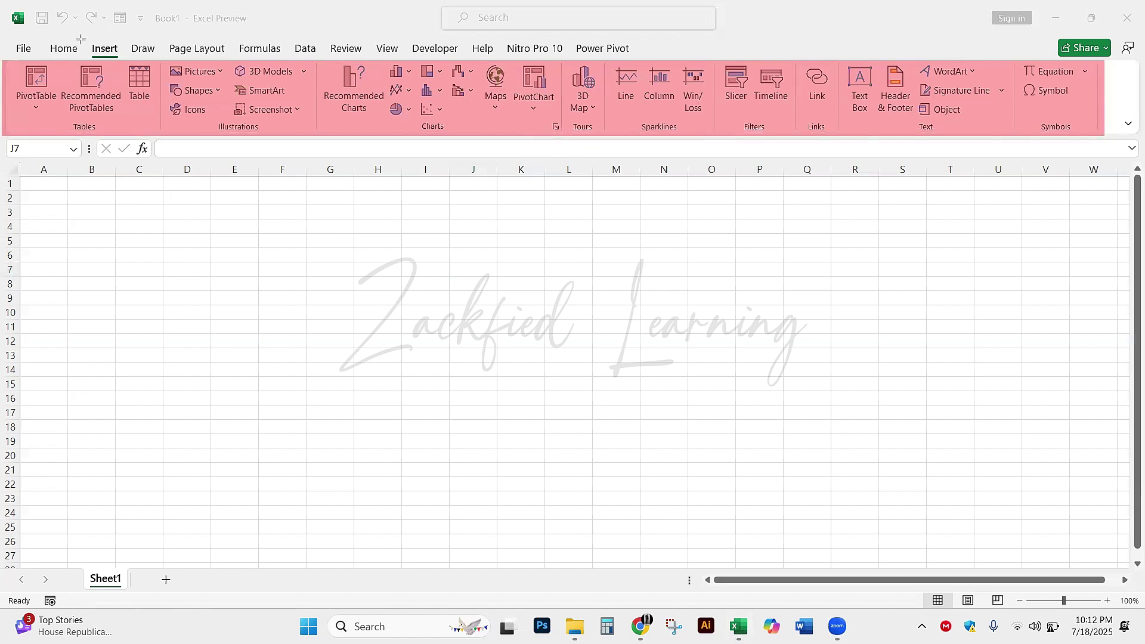
{"action": "left_click_drag", "start_coordinate": [81, 38], "coordinate": [123, 69]}
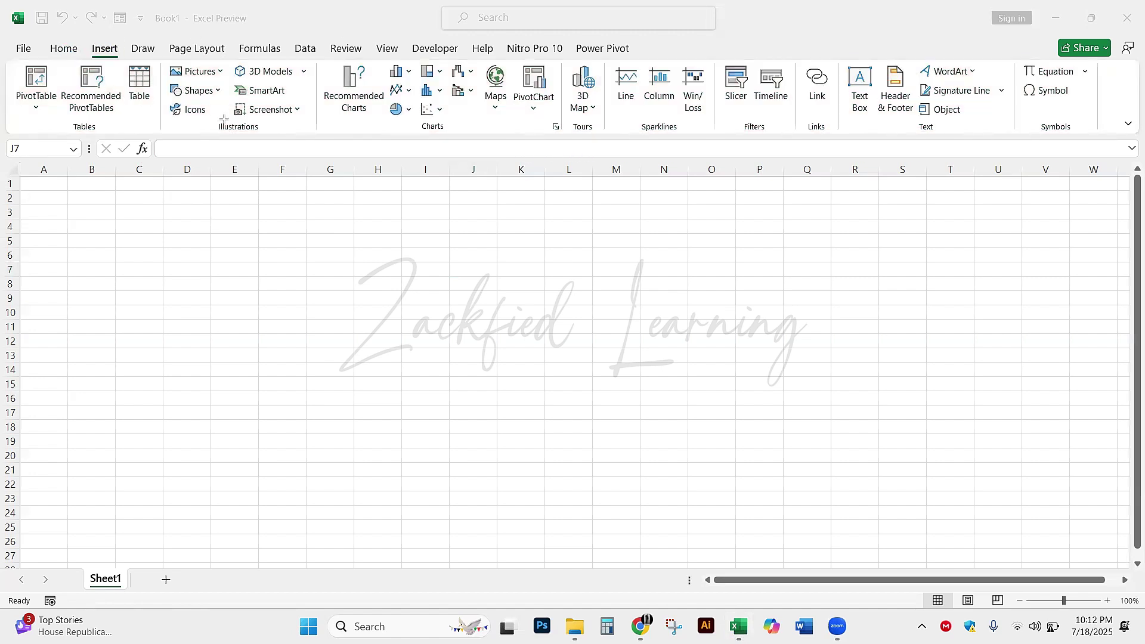
{"action": "key", "text": "Escape"}
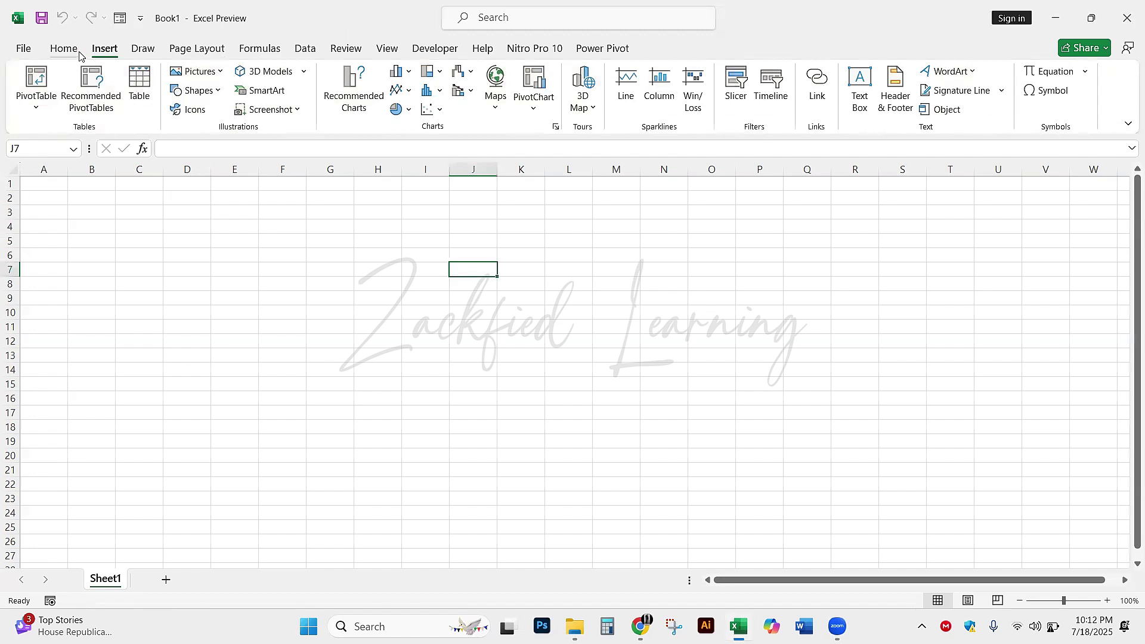
{"action": "left_click", "coordinate": [66, 50]}
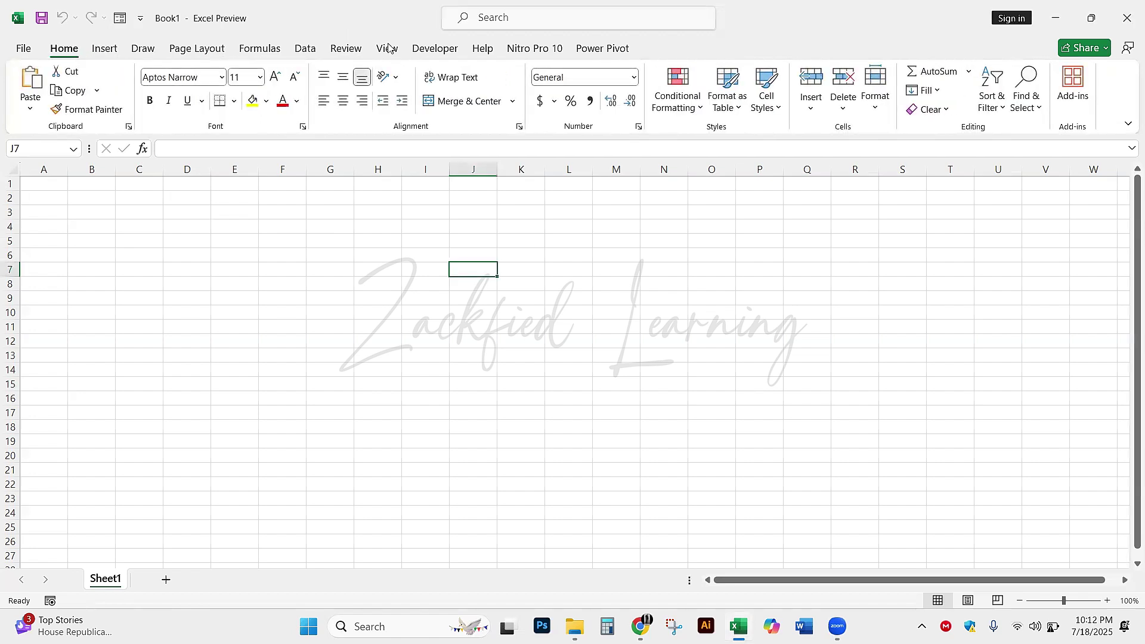
{"action": "key", "text": "ctrl+2"}
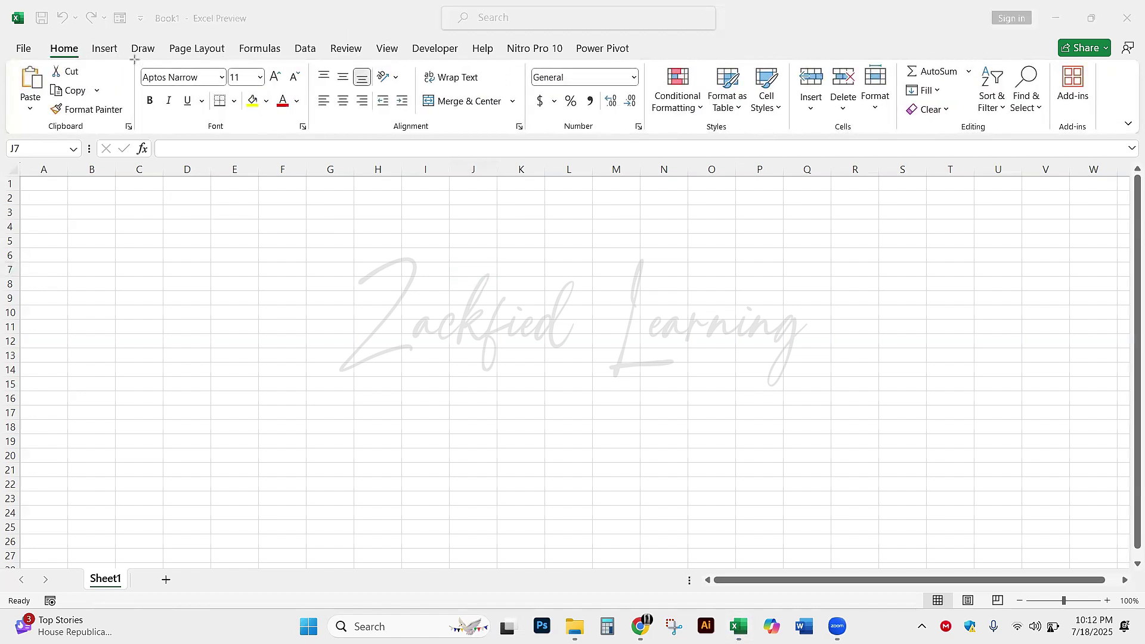
{"action": "mouse_move", "coordinate": [134, 59]}
{"action": "left_mouse_down"}
{"action": "mouse_move", "coordinate": [270, 95]}
{"action": "mouse_move", "coordinate": [309, 134]}
{"action": "left_mouse_up"}
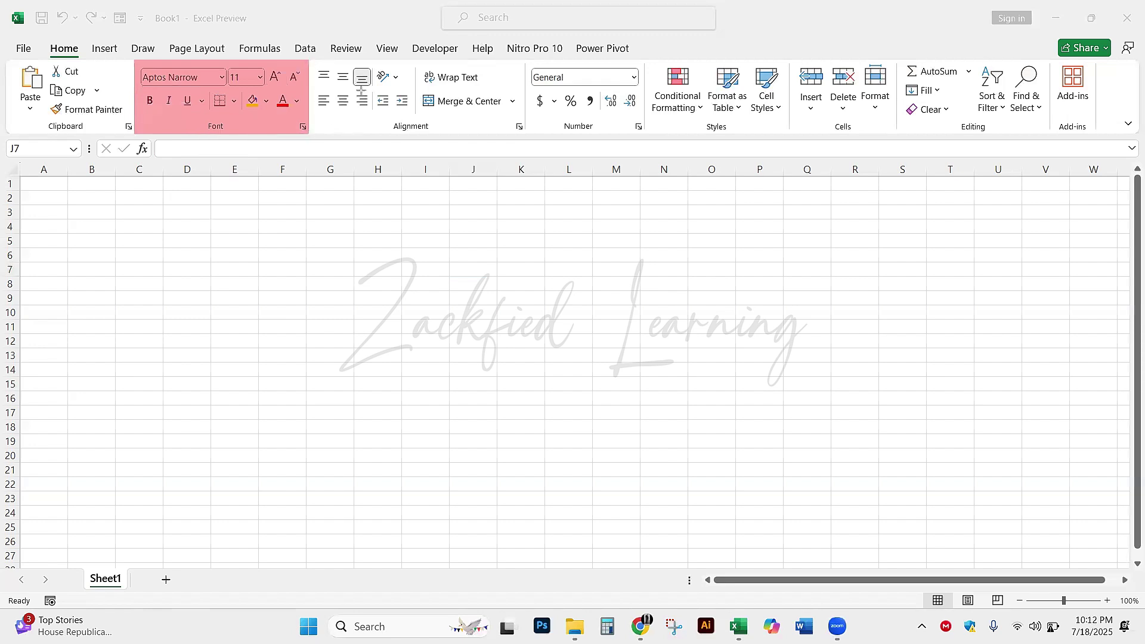
{"action": "left_click_drag", "start_coordinate": [308, 59], "coordinate": [527, 136]}
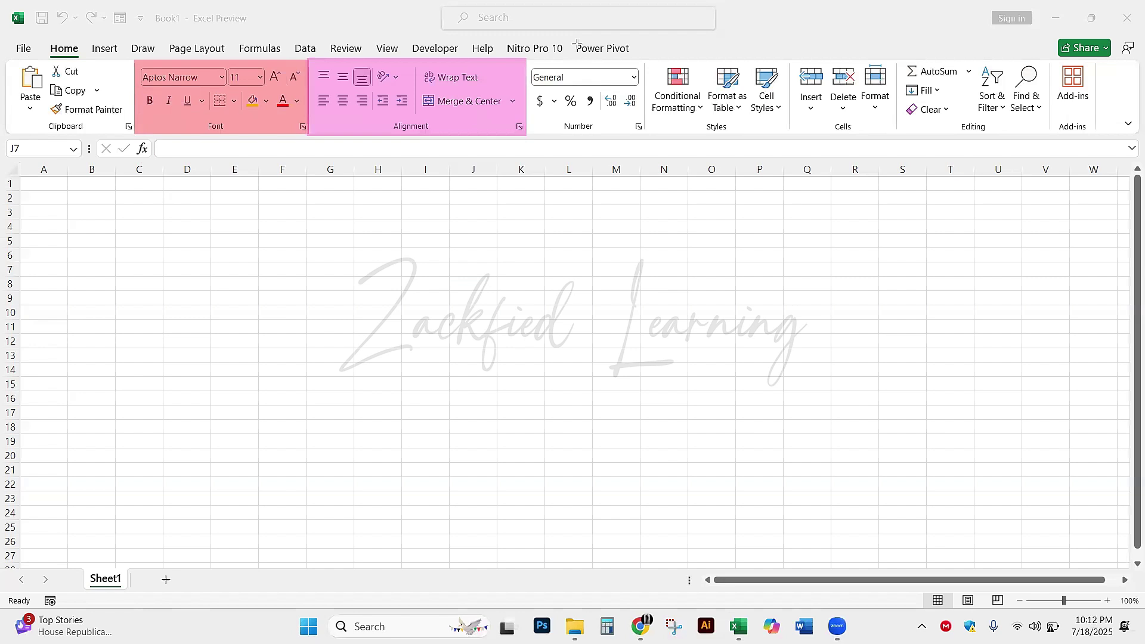
{"action": "left_click_drag", "start_coordinate": [526, 60], "coordinate": [649, 136]}
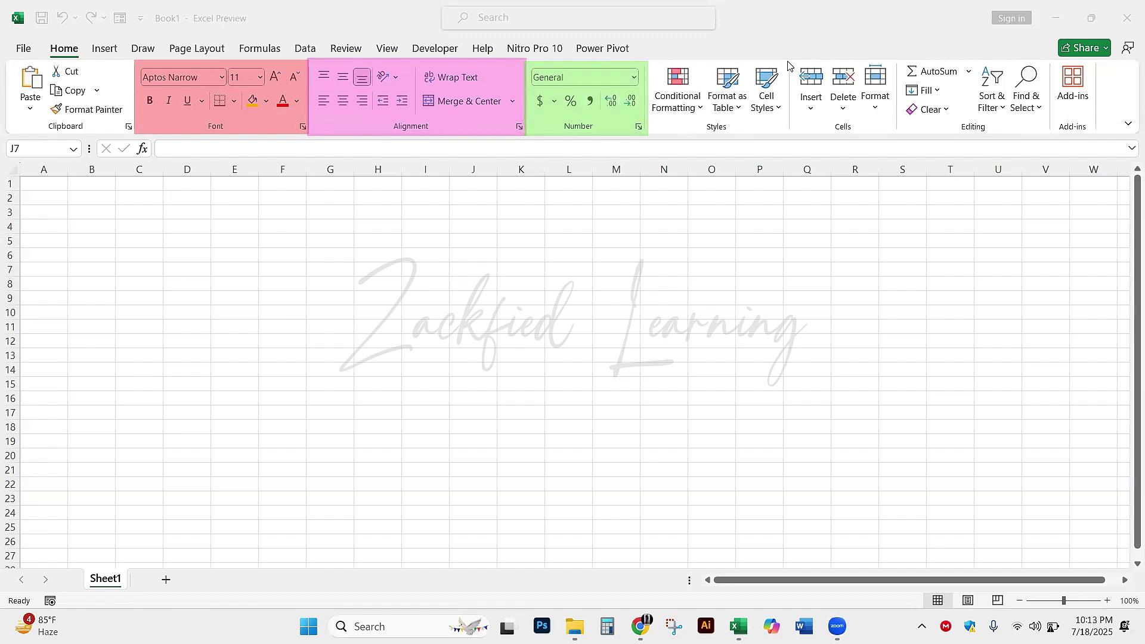
{"action": "left_click_drag", "start_coordinate": [788, 61], "coordinate": [650, 139]}
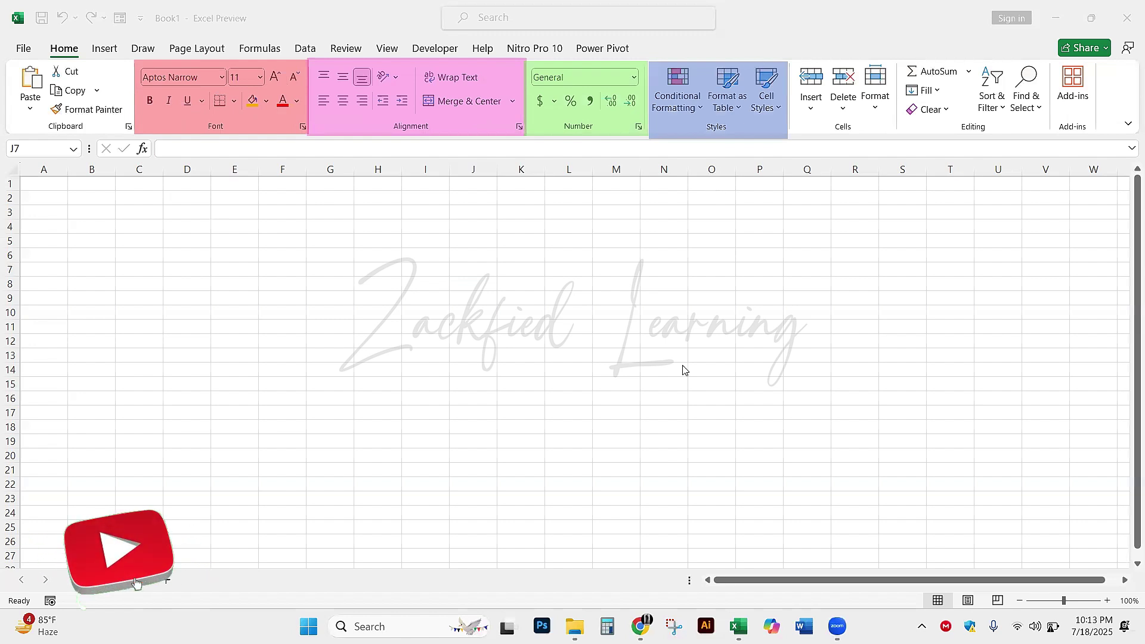
{"action": "key", "text": "ctrl+z"}
{"action": "key", "text": "ctrl+z"}
{"action": "key", "text": "ctrl+z"}
{"action": "key", "text": "ctrl+z"}
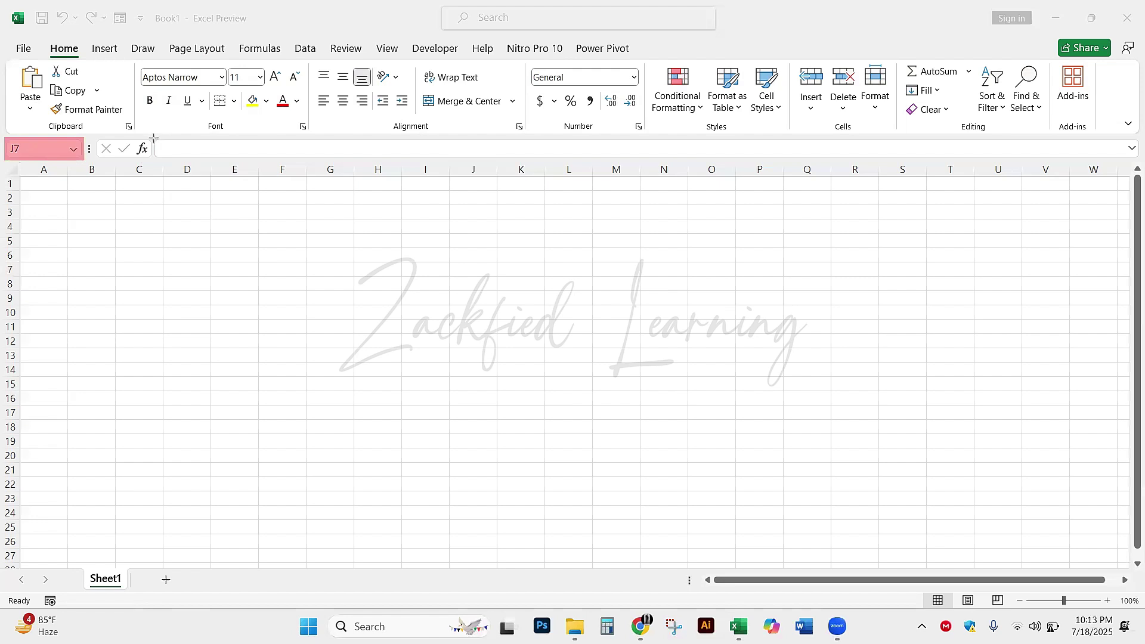
{"action": "left_click_drag", "start_coordinate": [154, 138], "coordinate": [1135, 155]}
{"action": "left_click_drag", "start_coordinate": [1135, 156], "coordinate": [1140, 158]}
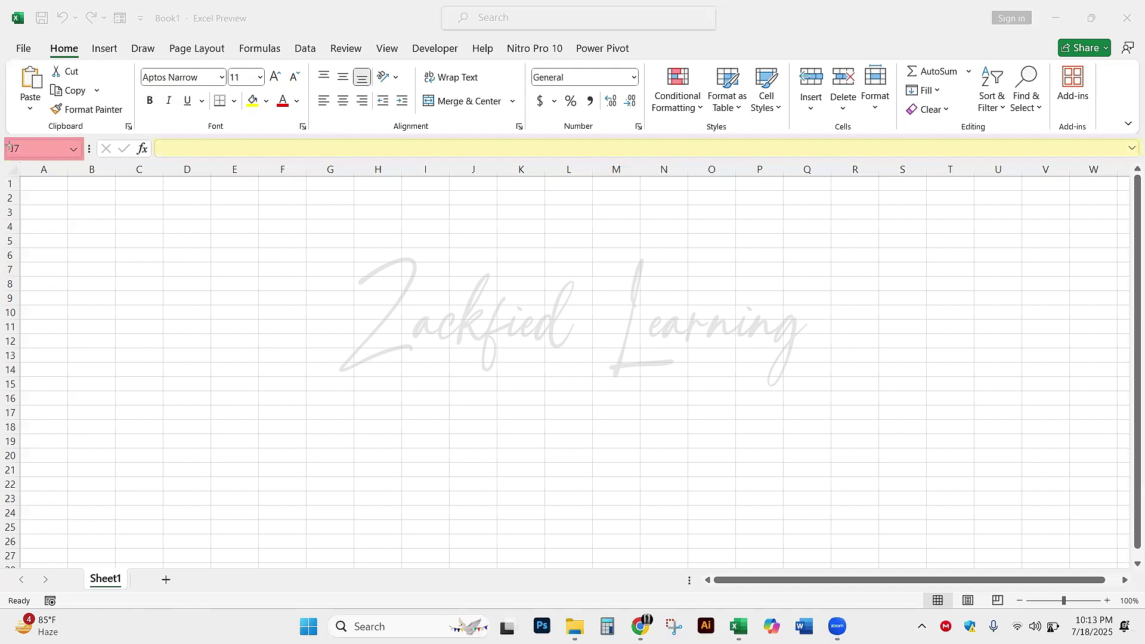
{"action": "left_click_drag", "start_coordinate": [21, 160], "coordinate": [1138, 177]}
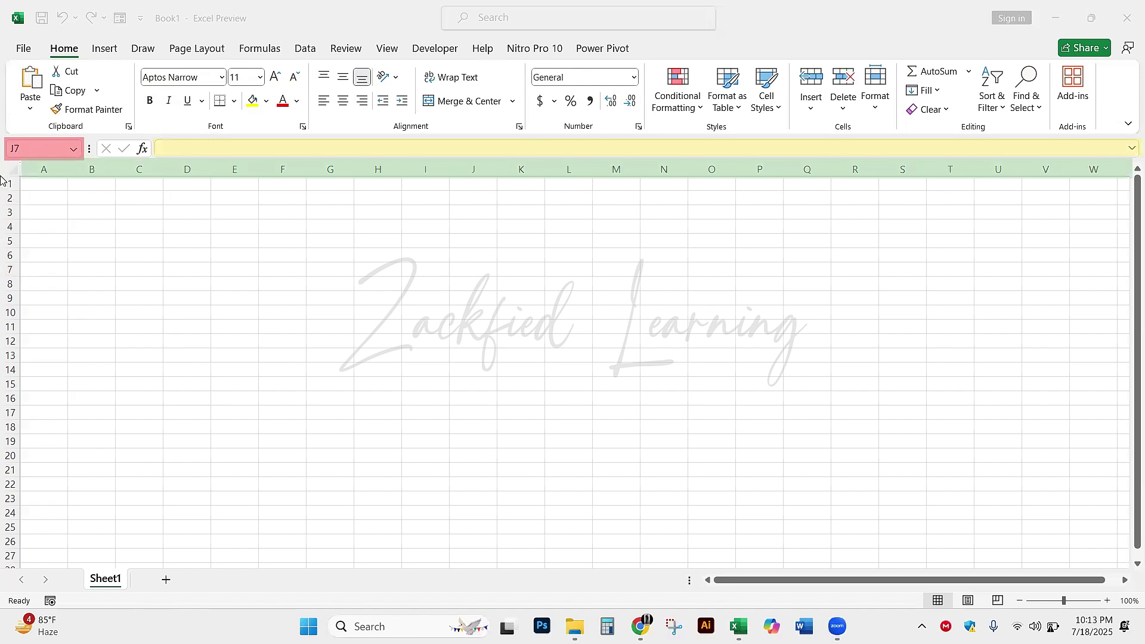
- Highlight the row numbers, the cell grid, a single cell around J5 and the Sheet1 tab with coloured annotation rectangles
{"action": "left_click_drag", "start_coordinate": [2, 180], "coordinate": [9, 578]}
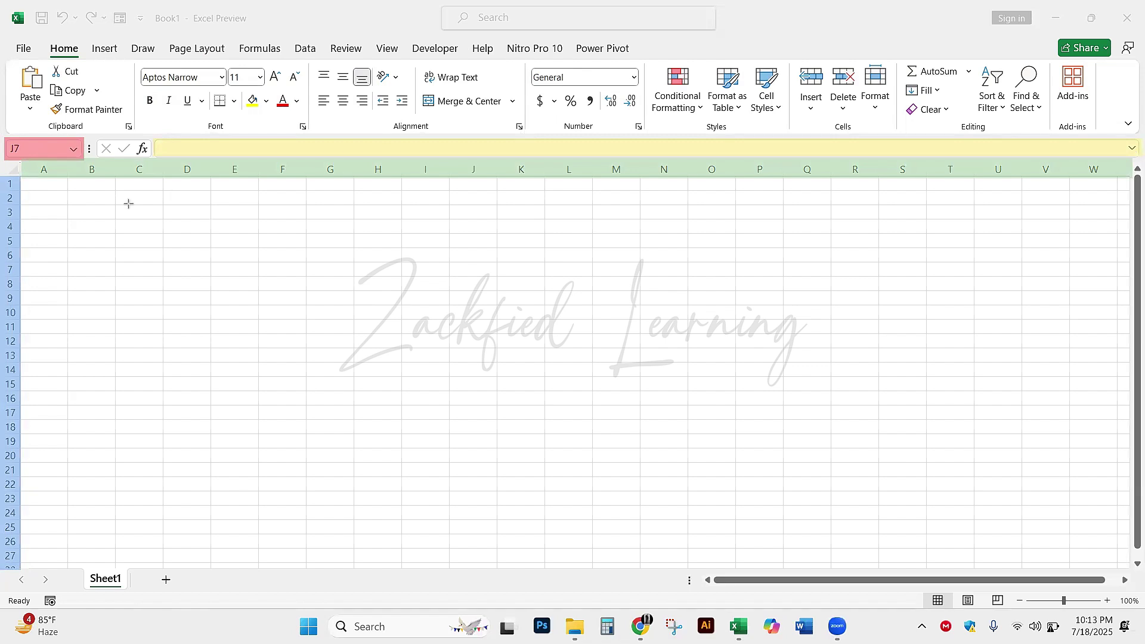
{"action": "left_click_drag", "start_coordinate": [21, 177], "coordinate": [1132, 571]}
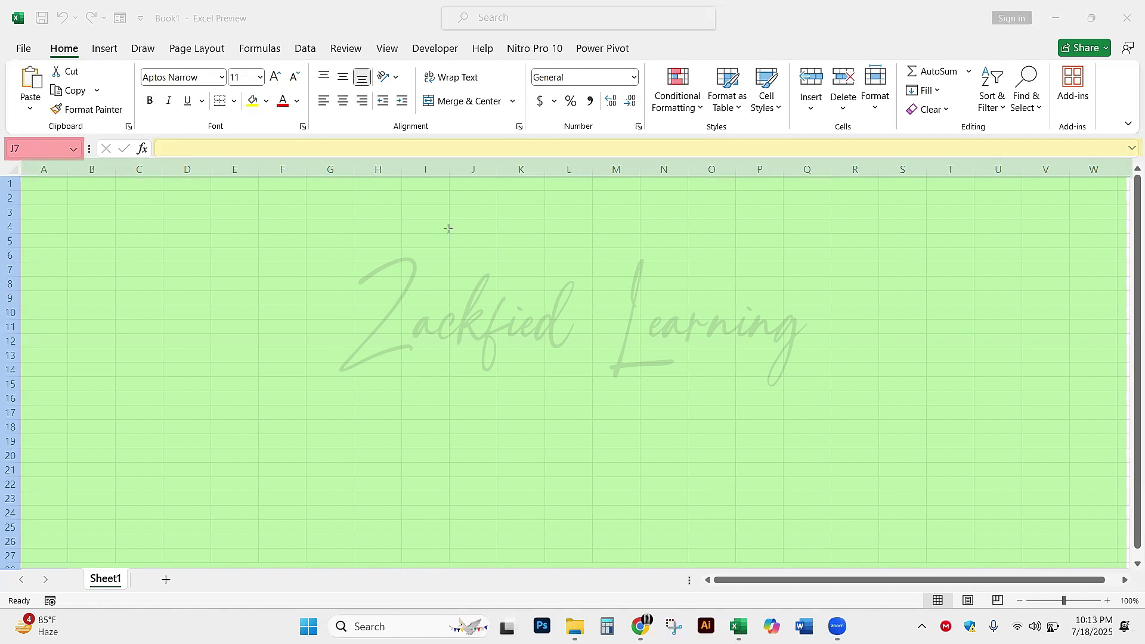
{"action": "left_click_drag", "start_coordinate": [447, 233], "coordinate": [503, 248]}
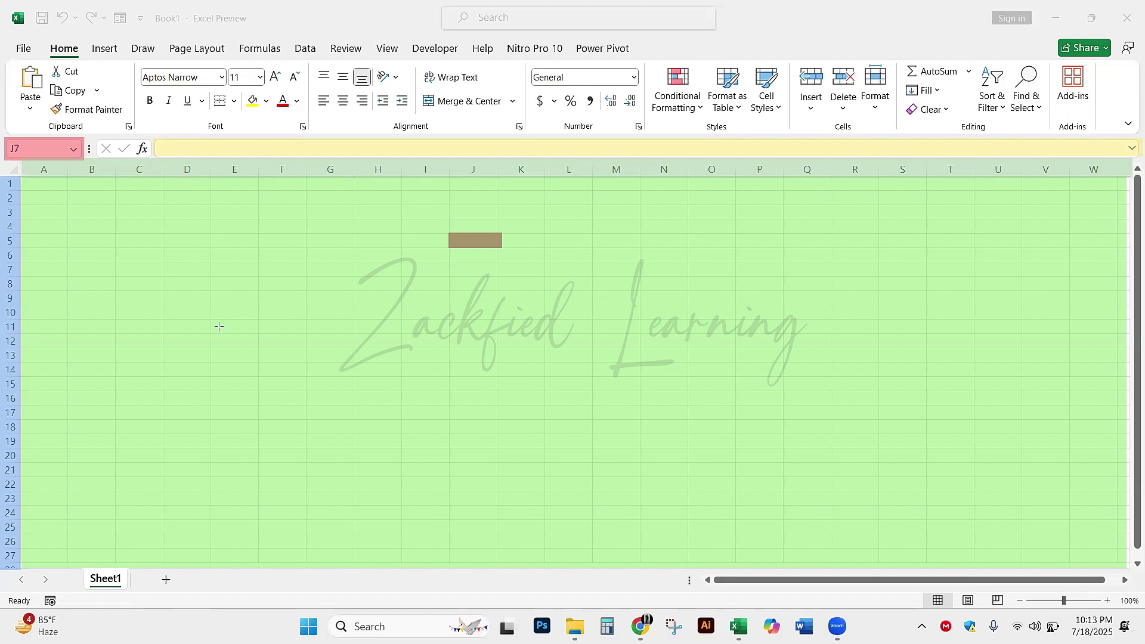
{"action": "left_click_drag", "start_coordinate": [80, 568], "coordinate": [136, 593]}
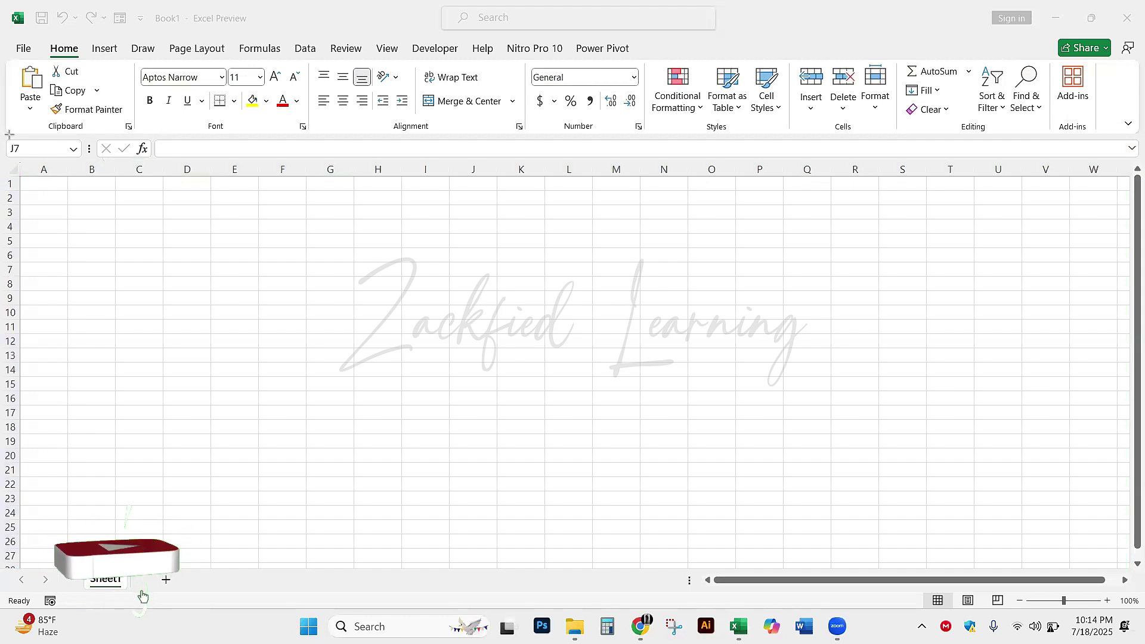
- Shade the whole worksheet area in grey with the annotation tool, label it "SpreadSheet" and undo the last annotation
{"action": "left_click_drag", "start_coordinate": [9, 133], "coordinate": [1135, 594]}
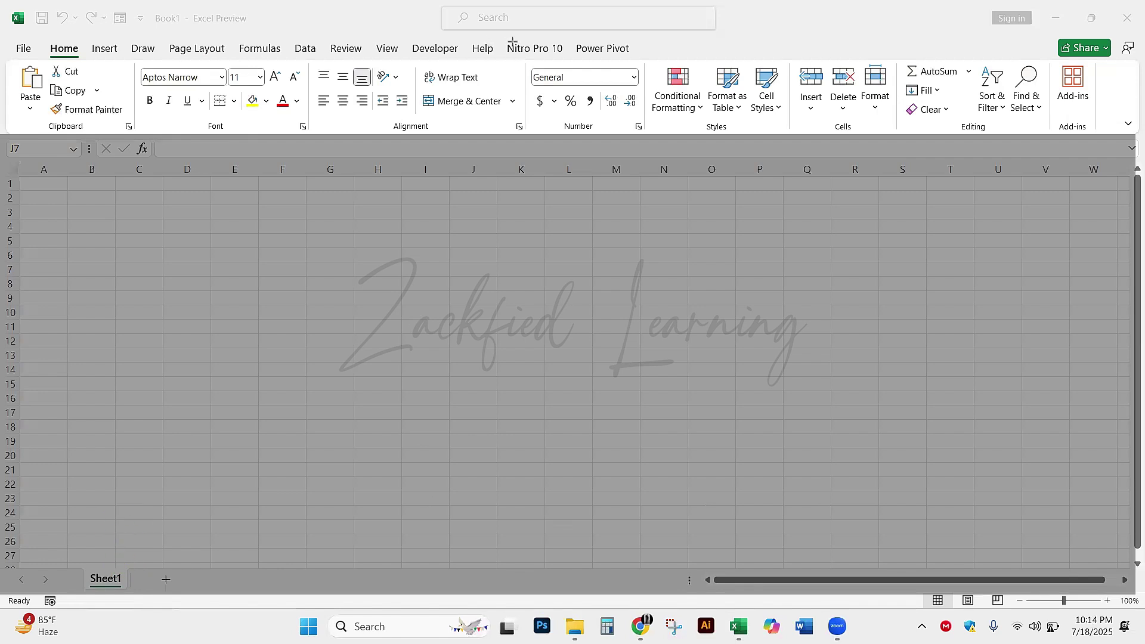
{"action": "left_click", "coordinate": [371, 380]}
{"action": "type", "text": "spread"}
{"action": "key", "text": "ctrl+a"}
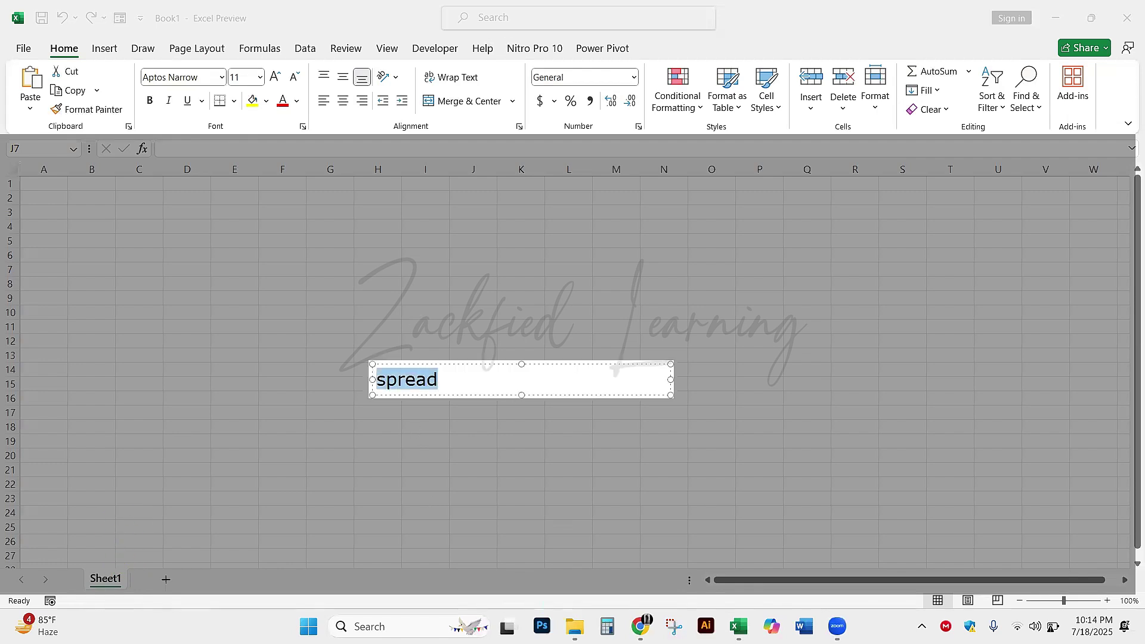
{"action": "type", "text": "SpreadSheet"}
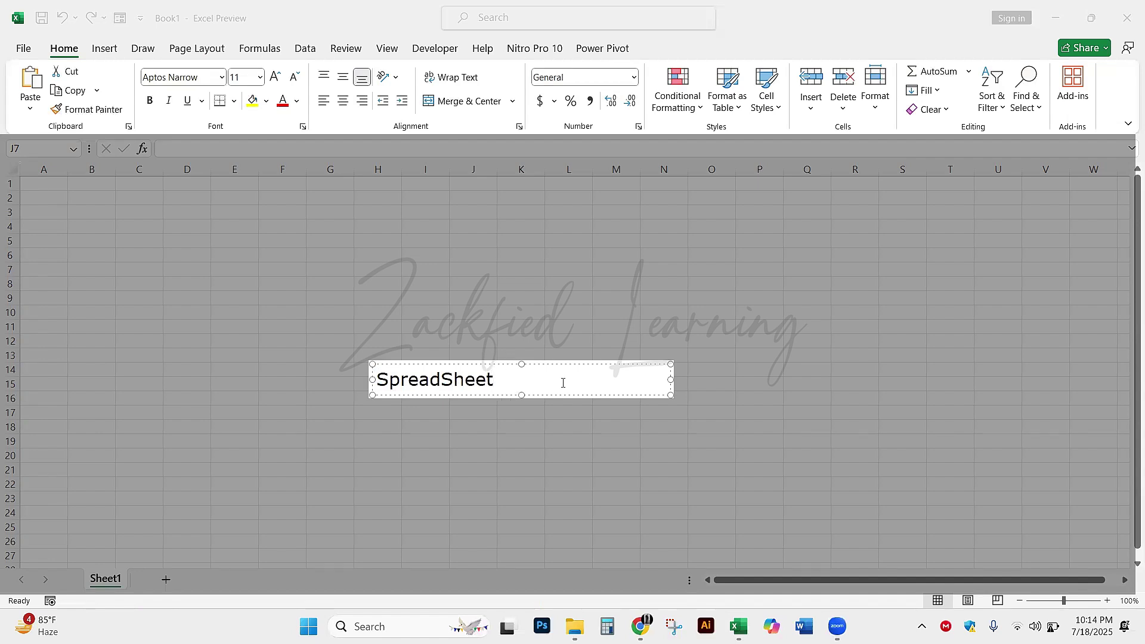
{"action": "left_click", "coordinate": [725, 411]}
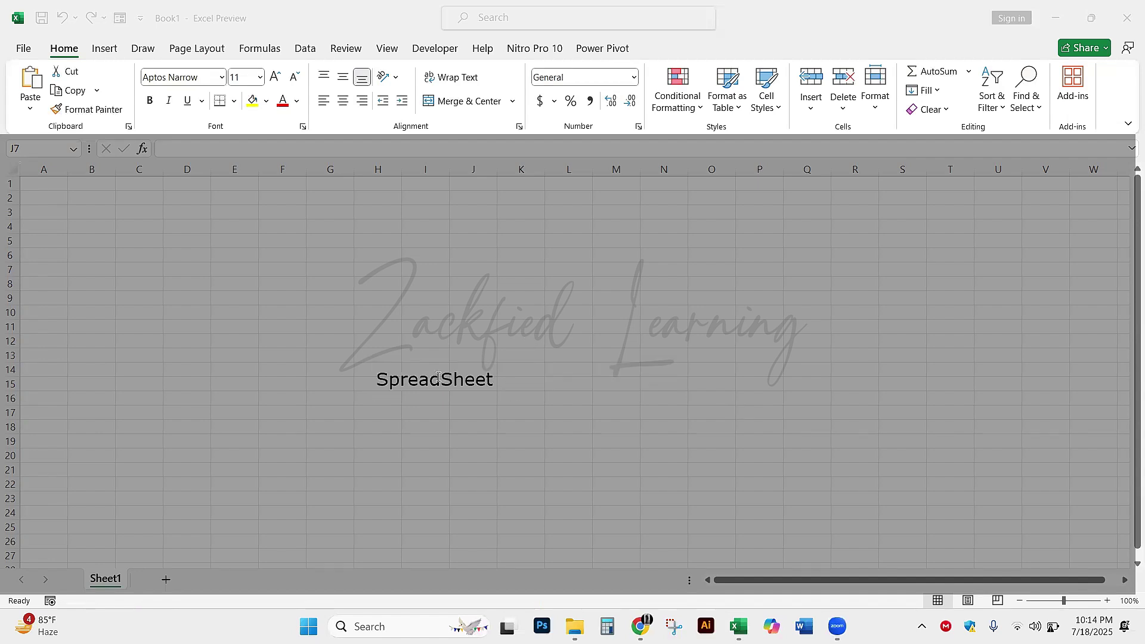
{"action": "key", "text": "ctrl+z"}
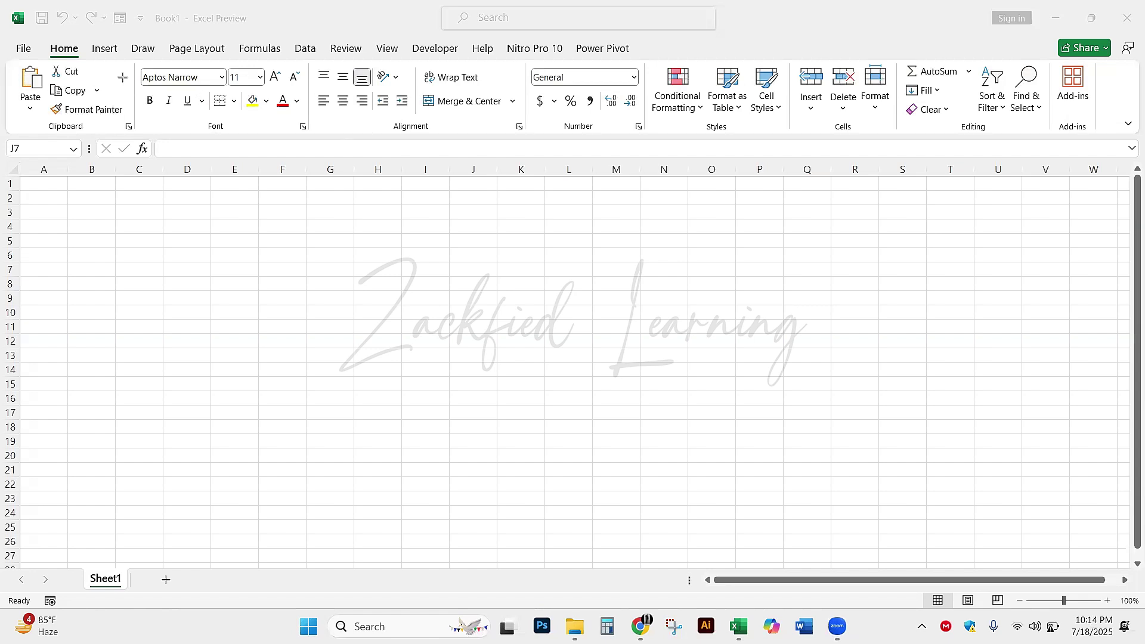
- Highlight the command groups of the ribbon with a red rectangle and add the text label "Ribbon" on it
{"action": "mouse_move", "coordinate": [6, 61]}
{"action": "left_mouse_down"}
{"action": "mouse_move", "coordinate": [1060, 138]}
{"action": "mouse_move", "coordinate": [1046, 137]}
{"action": "left_mouse_up"}
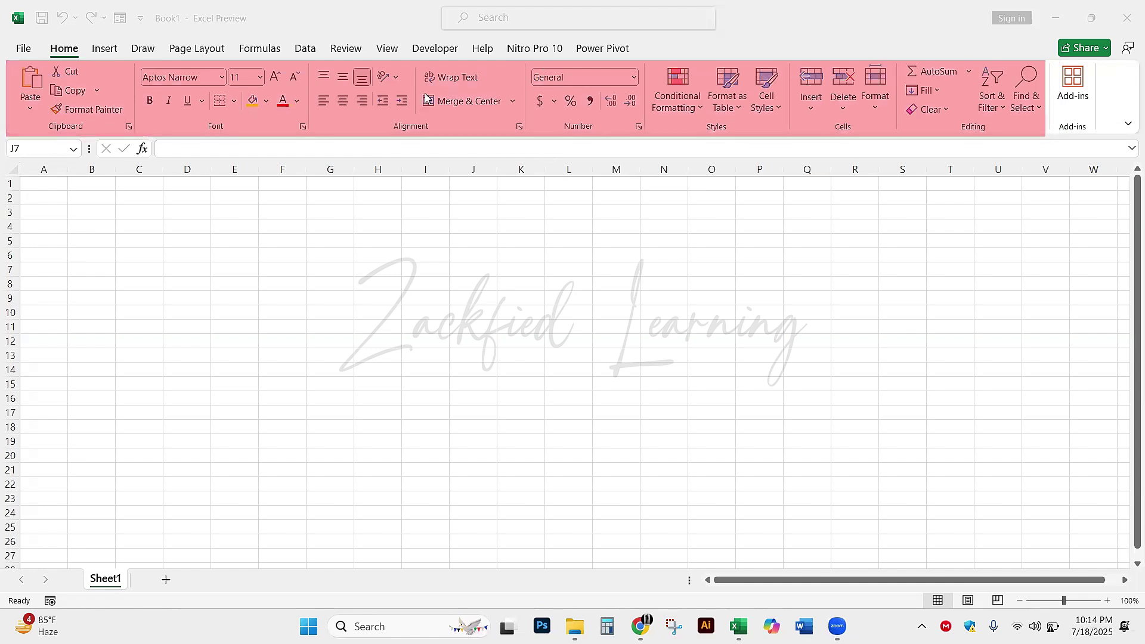
{"action": "left_click", "coordinate": [574, 115]}
{"action": "type", "text": "Ribbon"}
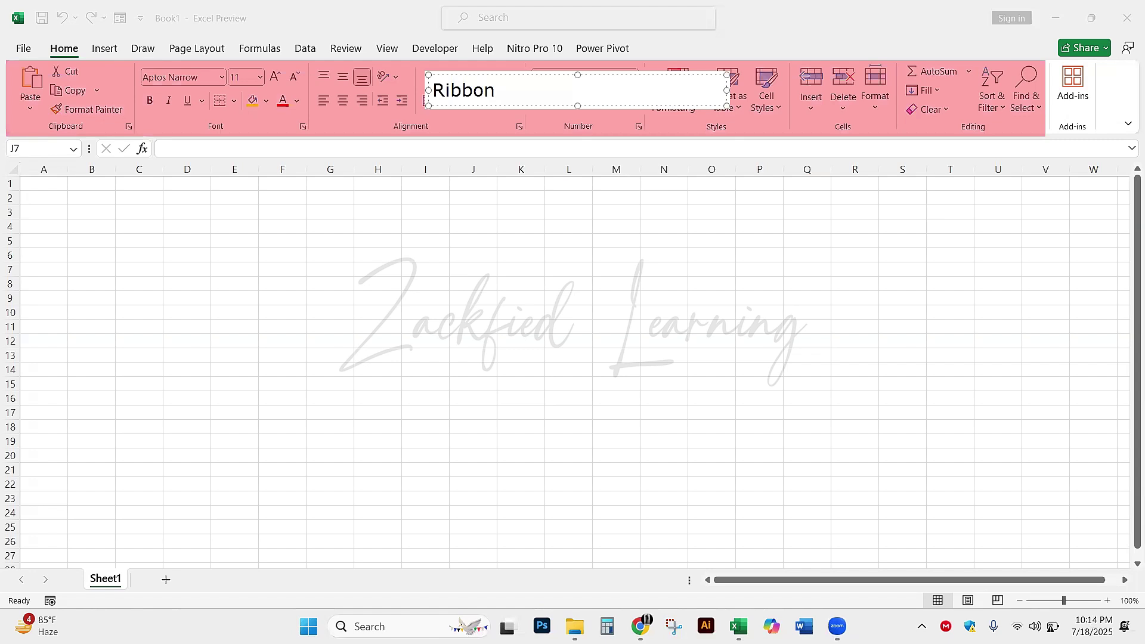
{"action": "left_click", "coordinate": [396, 111]}
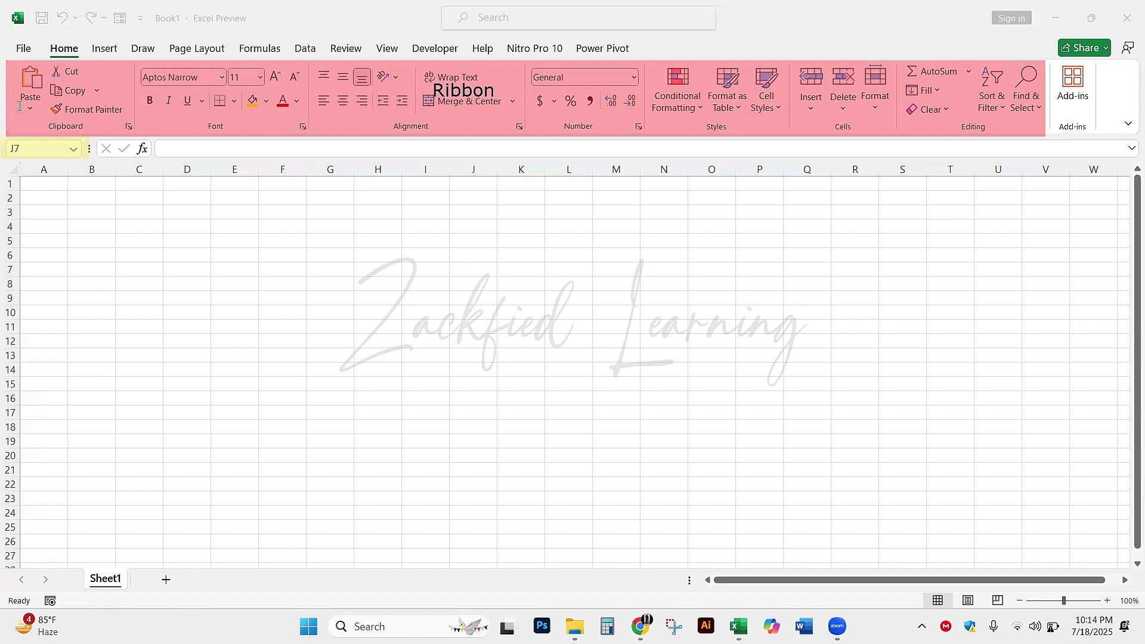
- Add the annotation label "Name Box" beside the active cell reference above the sheet
{"action": "left_click", "coordinate": [27, 148]}
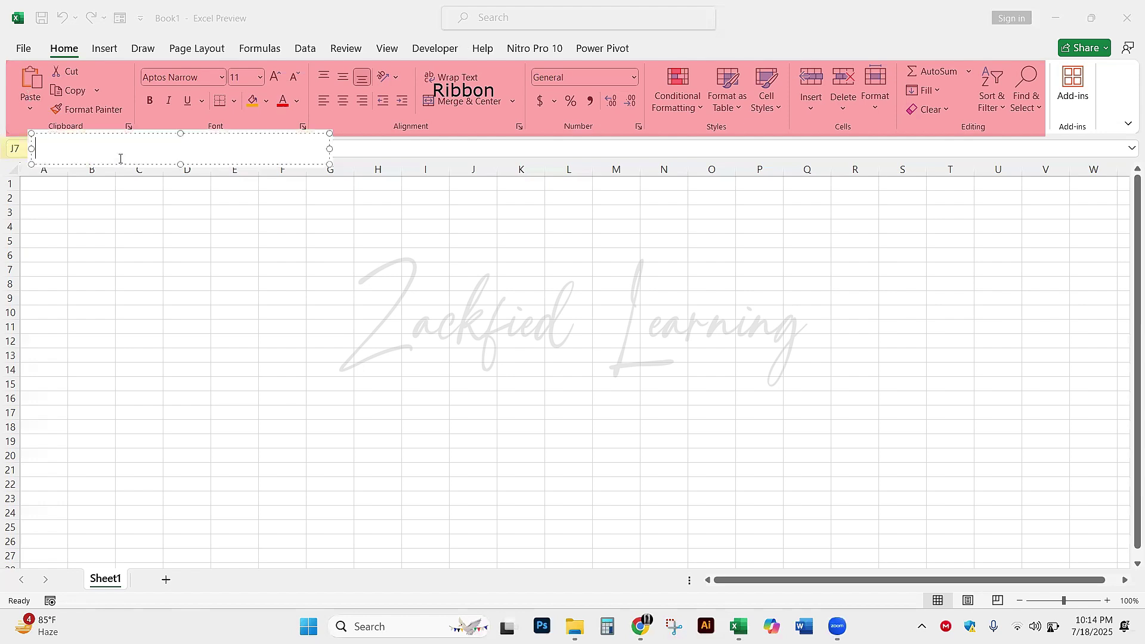
{"action": "type", "text": "Name Box"}
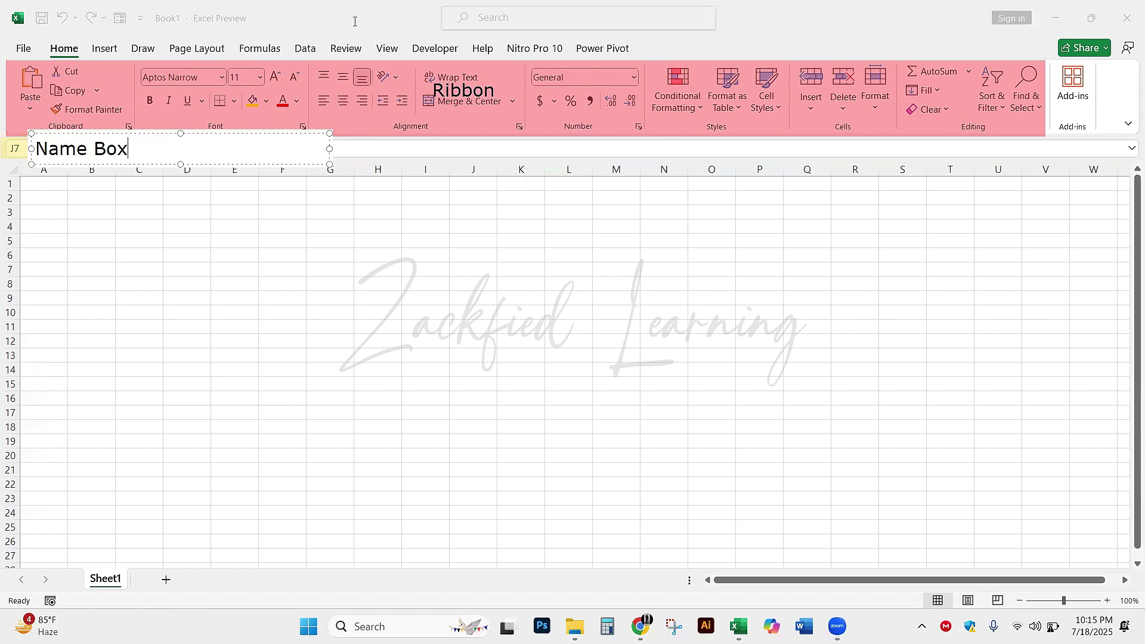
{"action": "key", "text": "ctrl+a"}
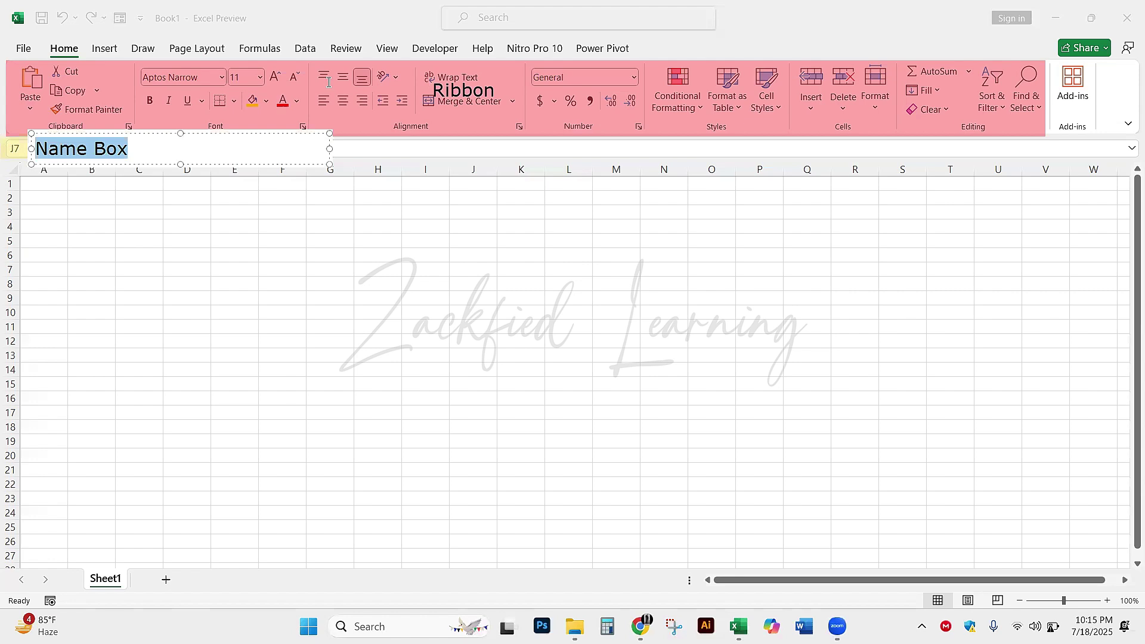
{"action": "left_click", "coordinate": [237, 78]}
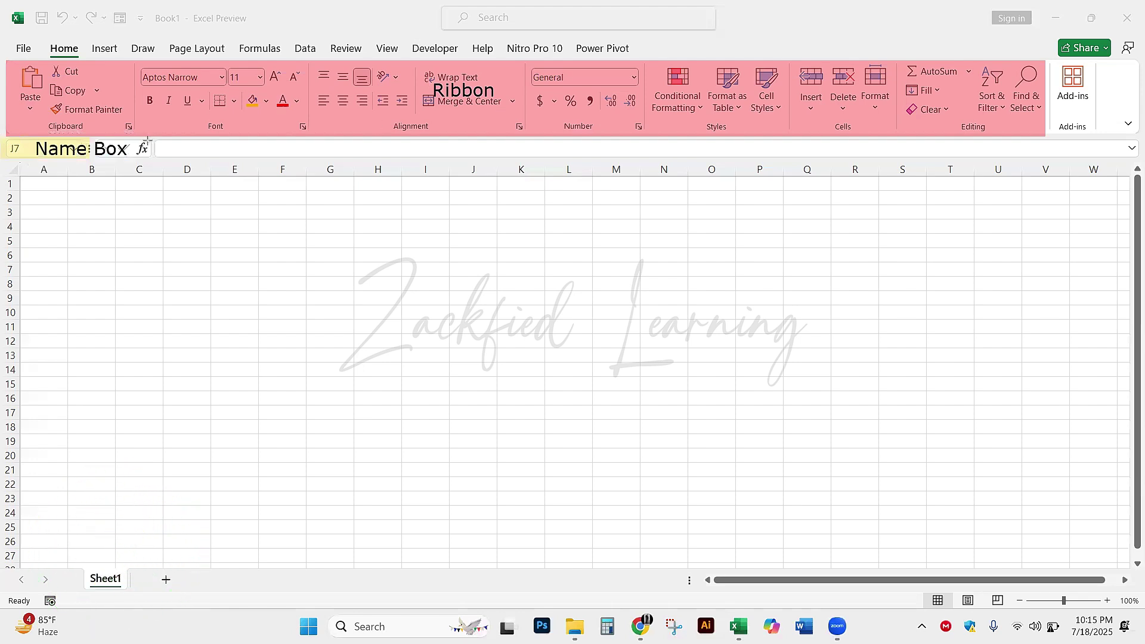
- Highlight the formula bar in yellow and label it "Formula Bar" in dark red text
{"action": "mouse_move", "coordinate": [155, 137]}
{"action": "left_mouse_down"}
{"action": "mouse_move", "coordinate": [416, 154]}
{"action": "mouse_move", "coordinate": [1129, 152]}
{"action": "left_mouse_up"}
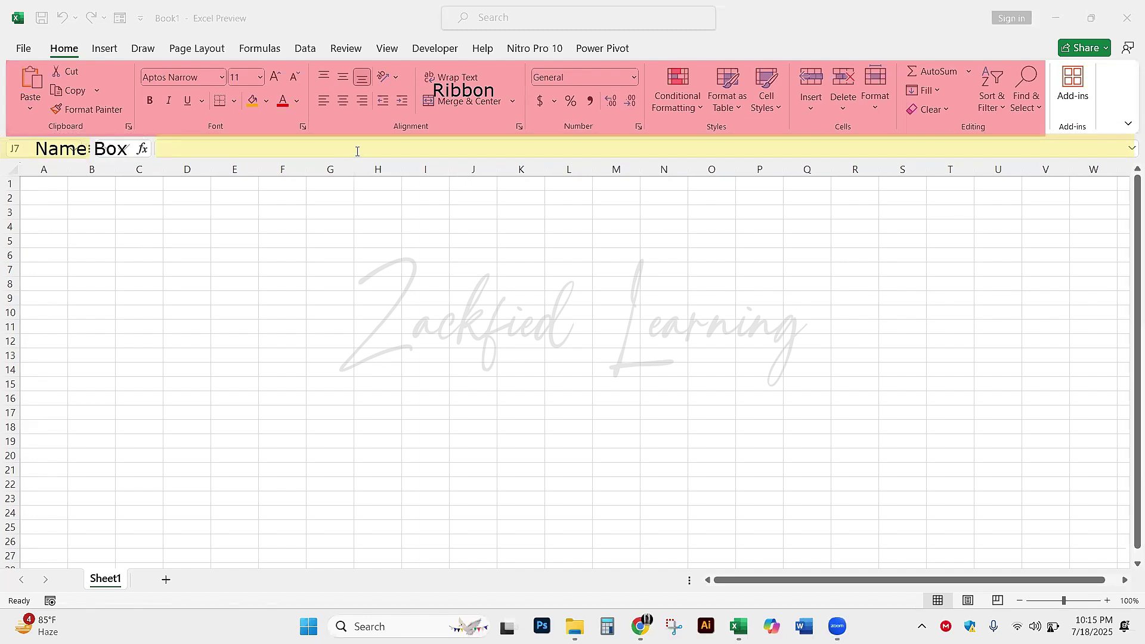
{"action": "left_click", "coordinate": [504, 134]}
{"action": "type", "text": "Formula"}
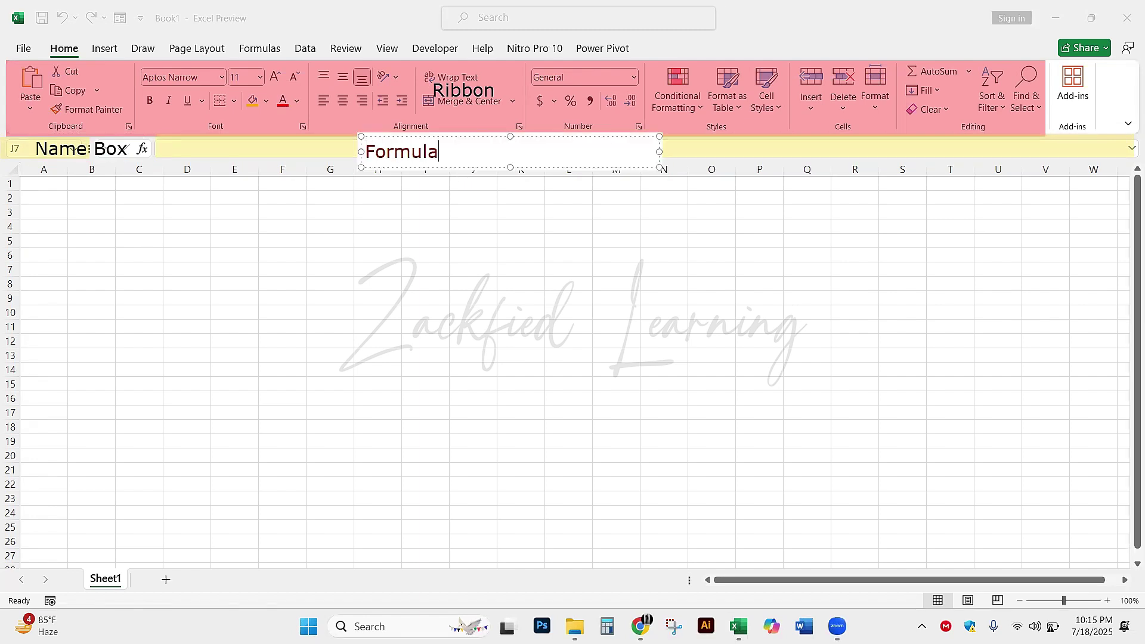
{"action": "type", "text": " Bar"}
{"action": "left_click", "coordinate": [339, 136]}
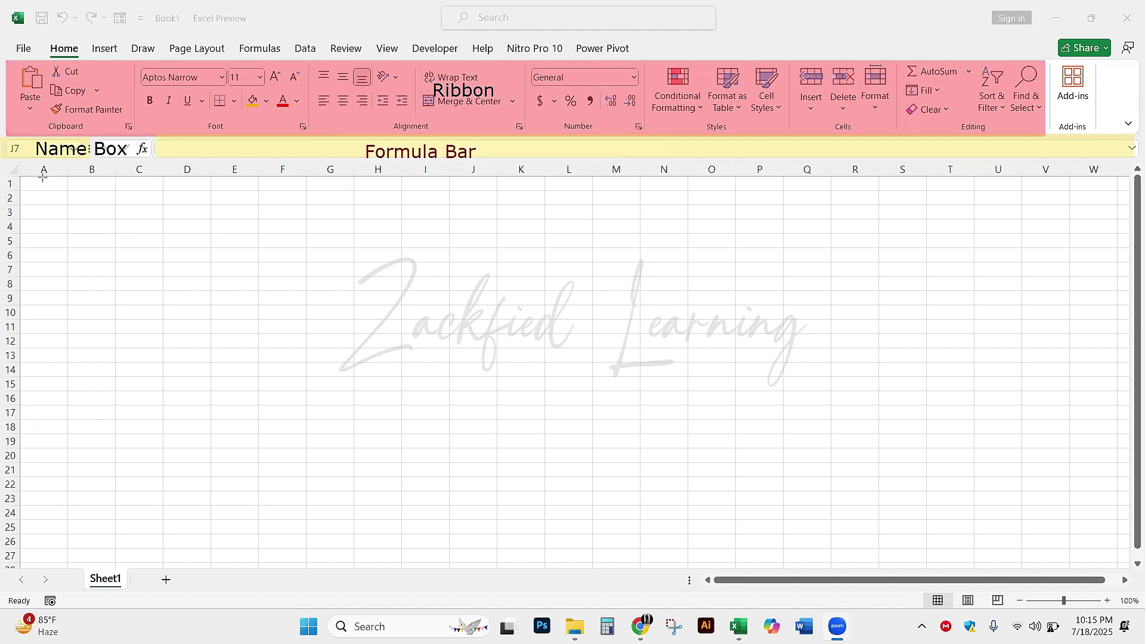
- Highlight the column headings in dark red and add the label "Column" with an arrow pointing to them
{"action": "left_click_drag", "start_coordinate": [20, 155], "coordinate": [1120, 177]}
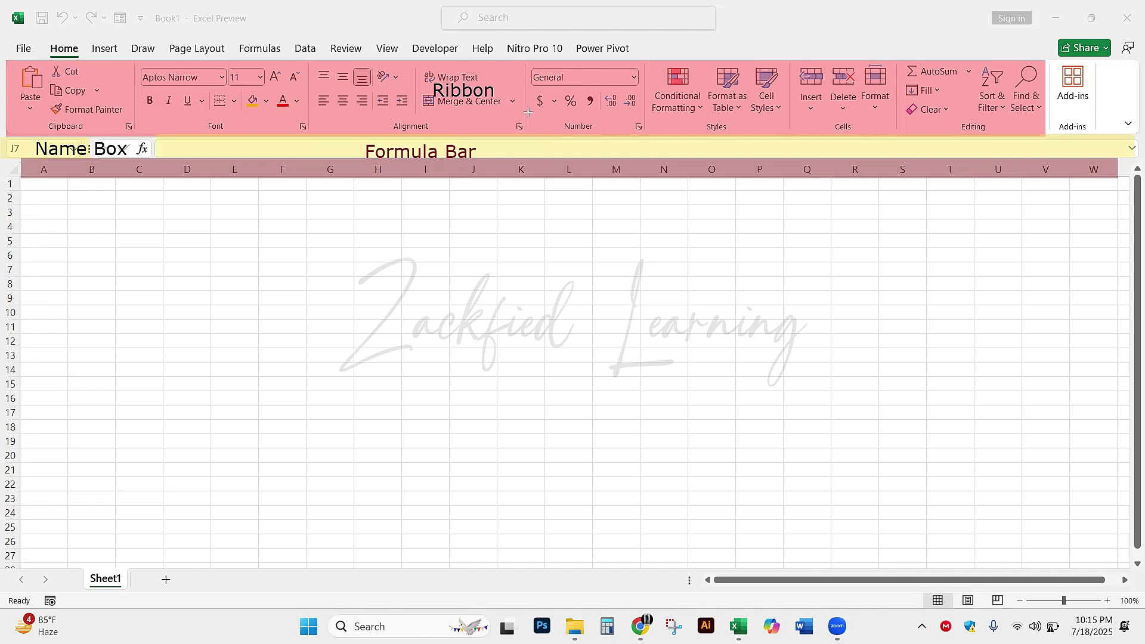
{"action": "left_click", "coordinate": [562, 200]}
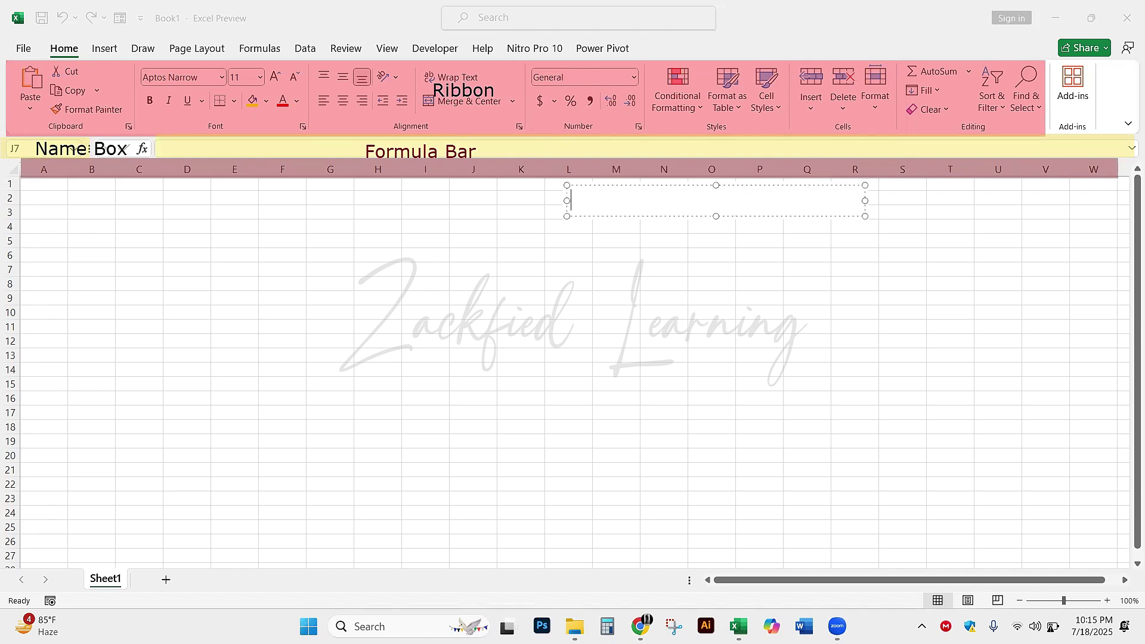
{"action": "type", "text": "Column"}
{"action": "key", "text": "Escape"}
{"action": "key", "text": "Escape"}
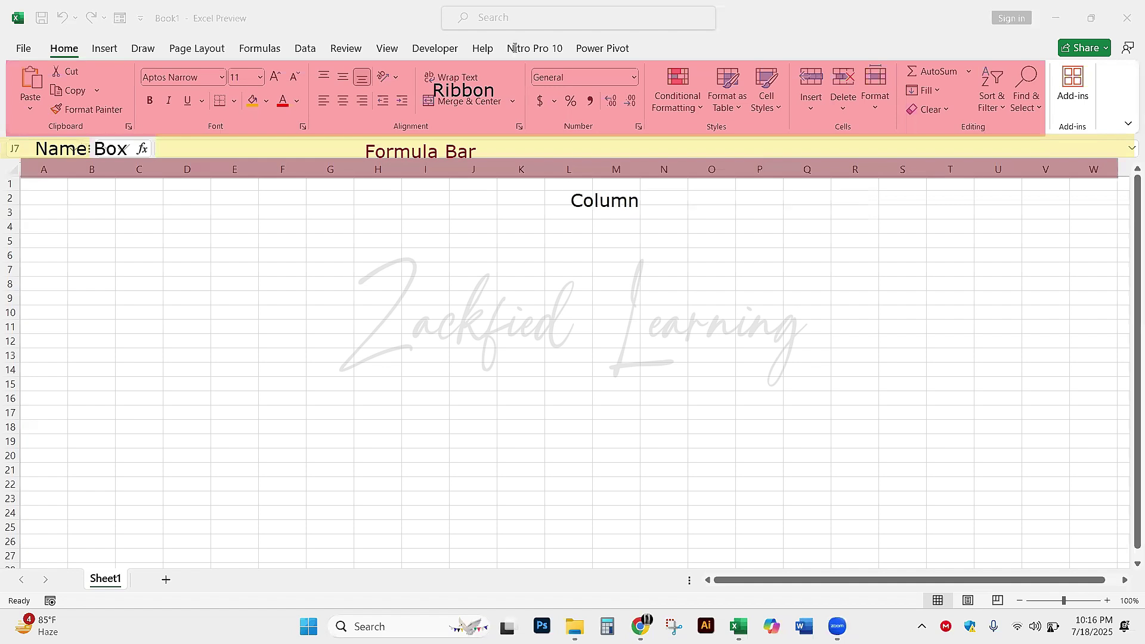
{"action": "left_click_drag", "start_coordinate": [567, 199], "coordinate": [537, 171]}
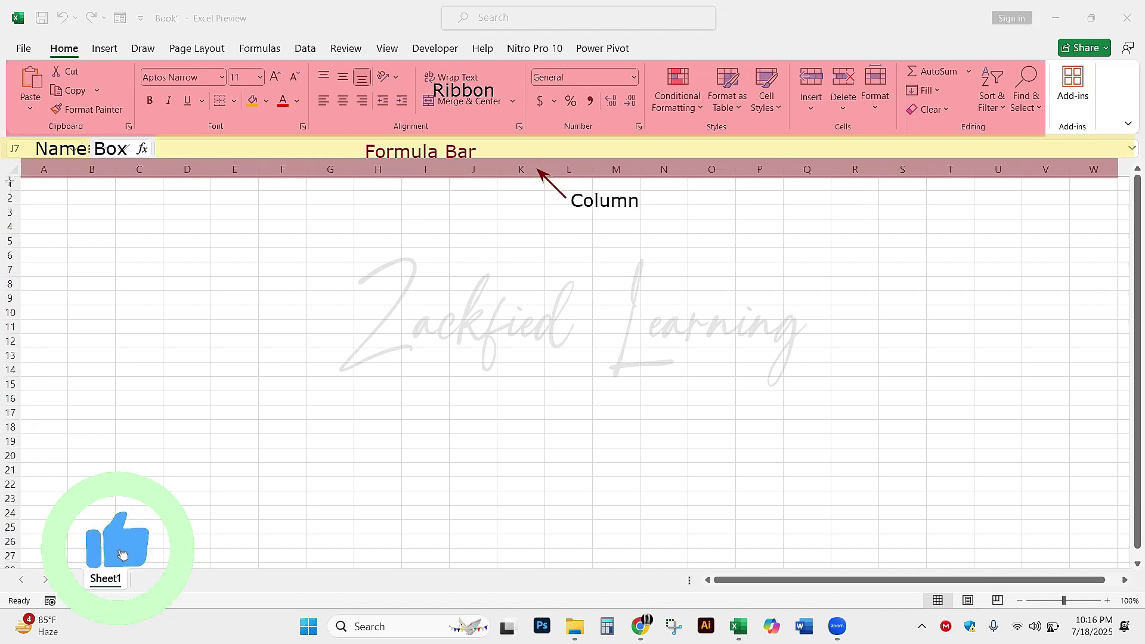
- Highlight the row numbers in dark red and add the label "Rows" with an arrow pointing to them
{"action": "left_click_drag", "start_coordinate": [5, 179], "coordinate": [27, 446]}
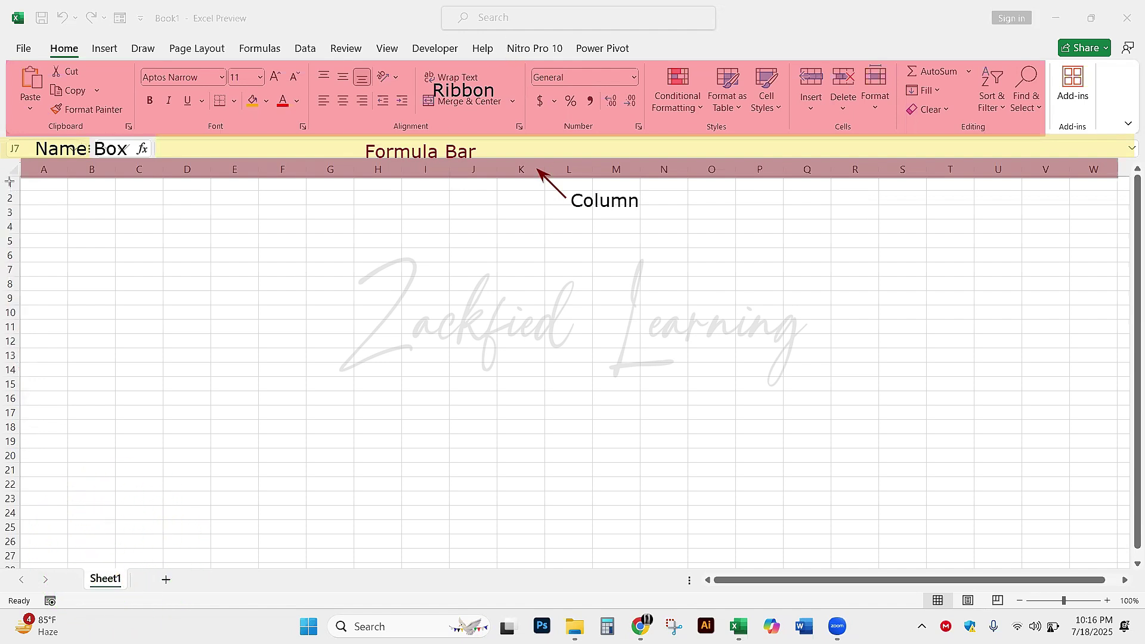
{"action": "left_click_drag", "start_coordinate": [9, 179], "coordinate": [9, 572]}
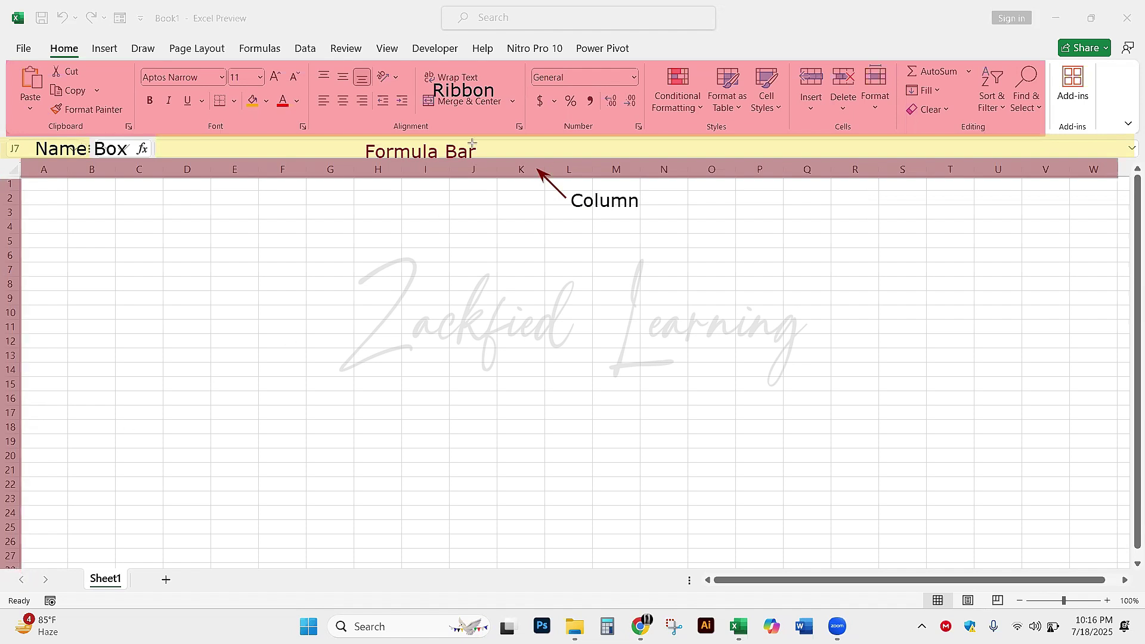
{"action": "left_click", "coordinate": [90, 226]}
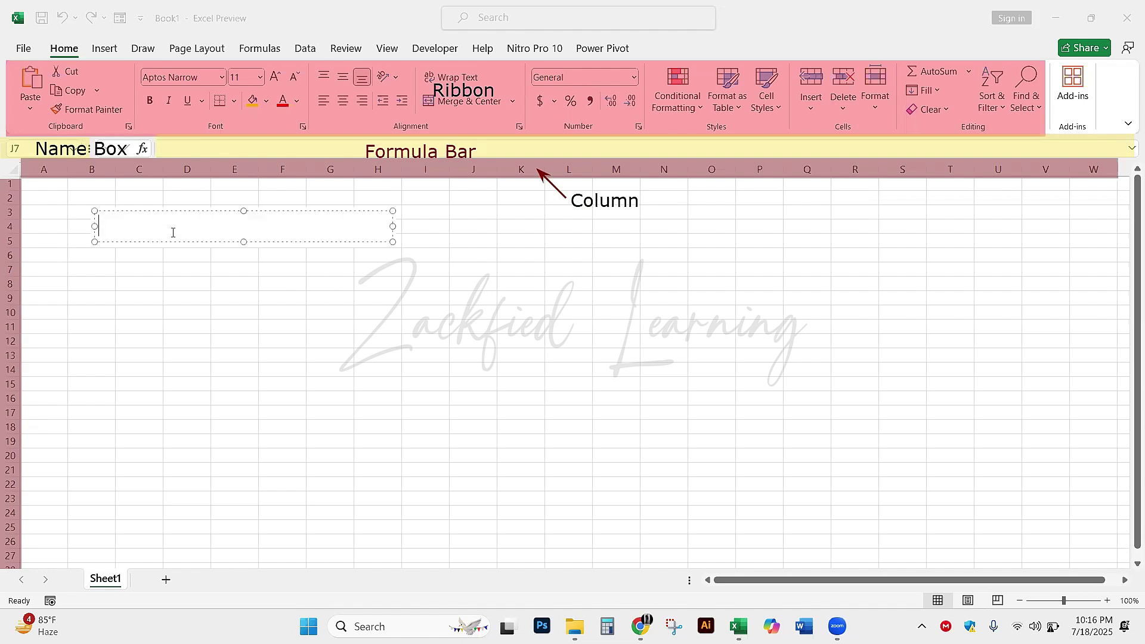
{"action": "type", "text": "Rows"}
{"action": "left_click_drag", "start_coordinate": [91, 230], "coordinate": [27, 231]}
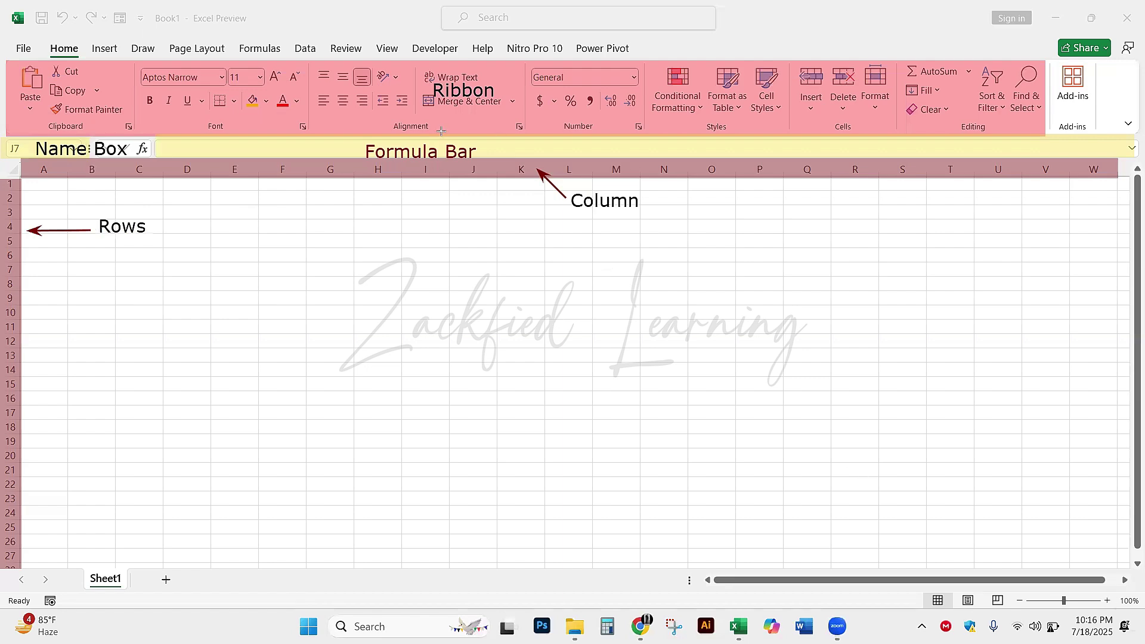
- Zoom the worksheet in to 160% and back out to 140%
{"action": "left_click", "coordinate": [1108, 600]}
{"action": "left_click", "coordinate": [1108, 600]}
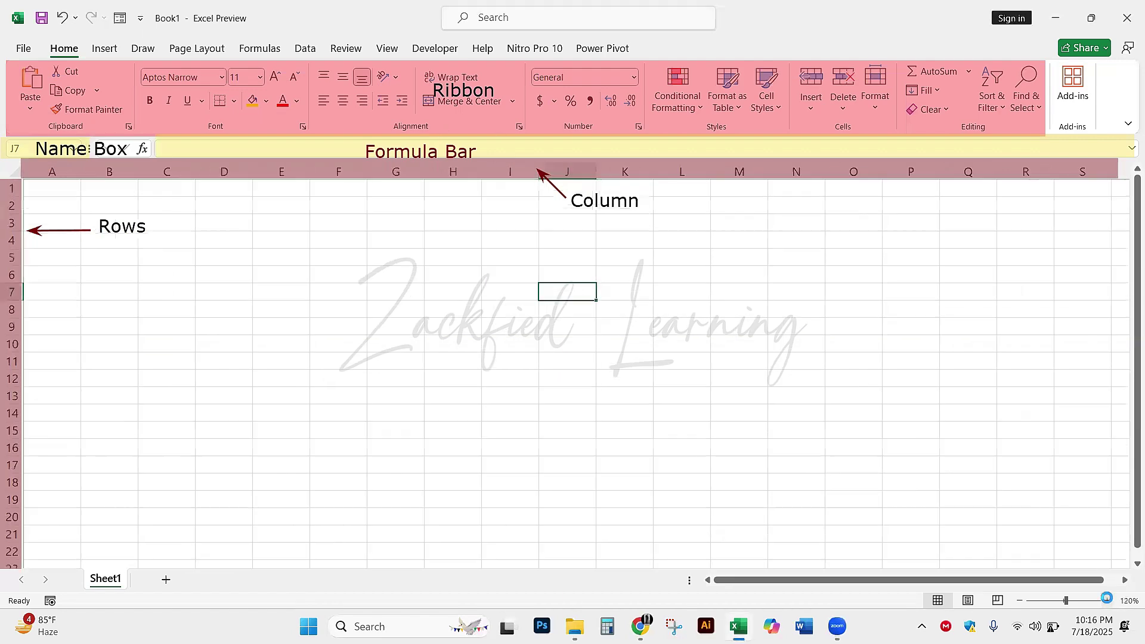
{"action": "left_click", "coordinate": [1108, 600]}
{"action": "left_click", "coordinate": [1108, 600]}
{"action": "left_click", "coordinate": [1108, 600]}
{"action": "left_click", "coordinate": [1107, 600]}
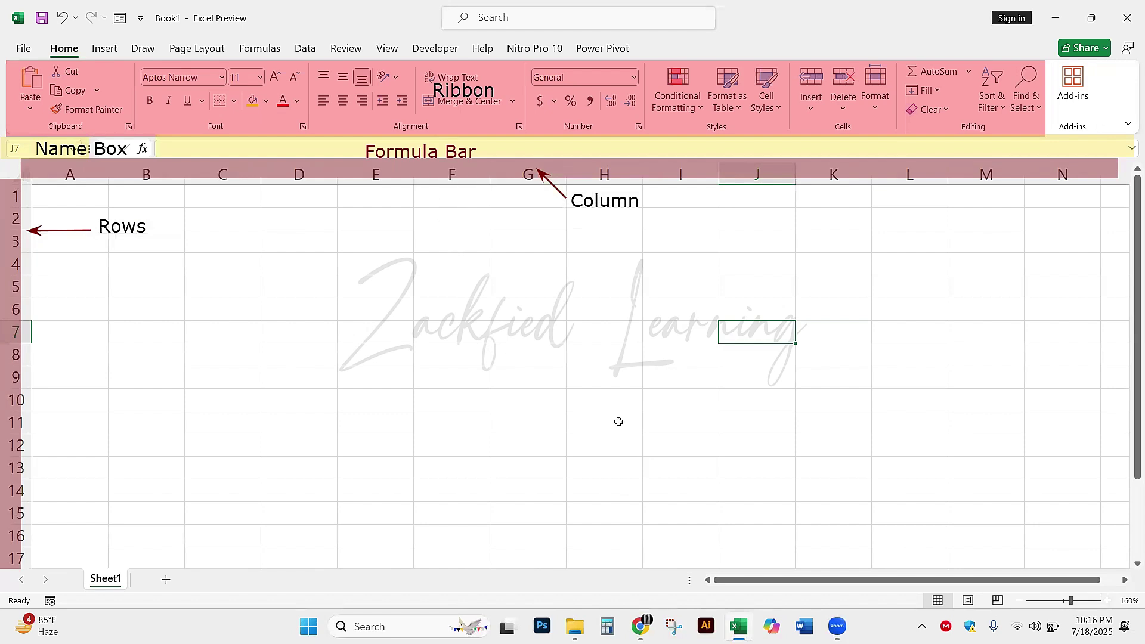
{"action": "left_click", "coordinate": [1016, 603]}
{"action": "left_click", "coordinate": [1016, 604]}
- Show the sheet in Page Break Preview, enlarge it to 130% and select cell M12
{"action": "left_click", "coordinate": [1011, 602]}
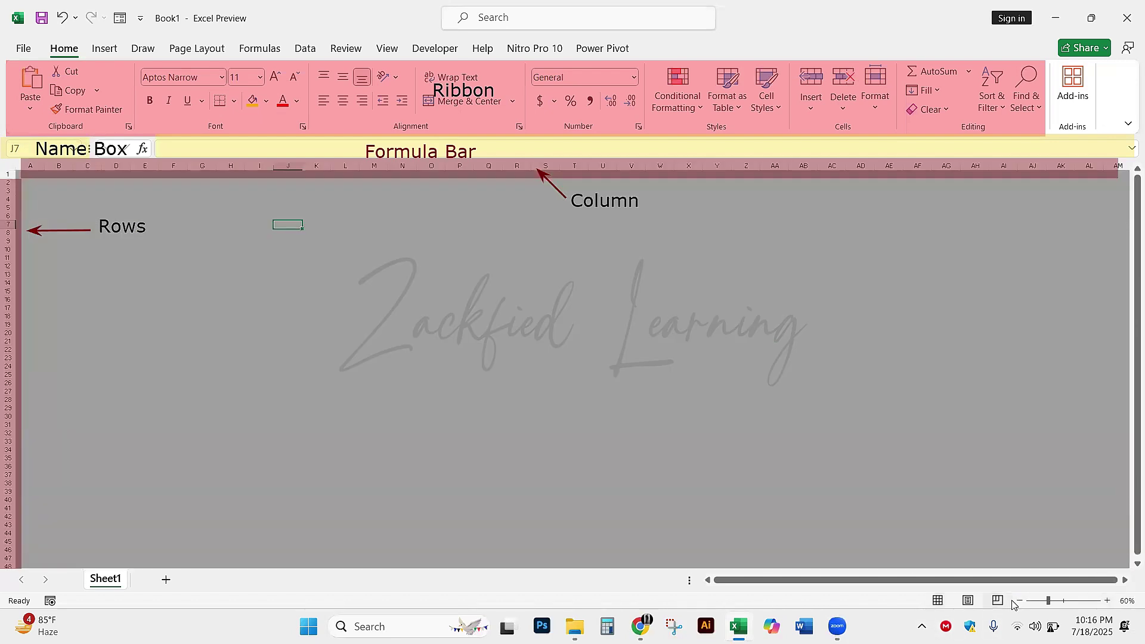
{"action": "left_click", "coordinate": [1057, 599]}
{"action": "left_click", "coordinate": [1063, 601]}
{"action": "left_click", "coordinate": [1109, 602]}
{"action": "left_click", "coordinate": [1108, 601]}
{"action": "left_click", "coordinate": [1109, 601]}
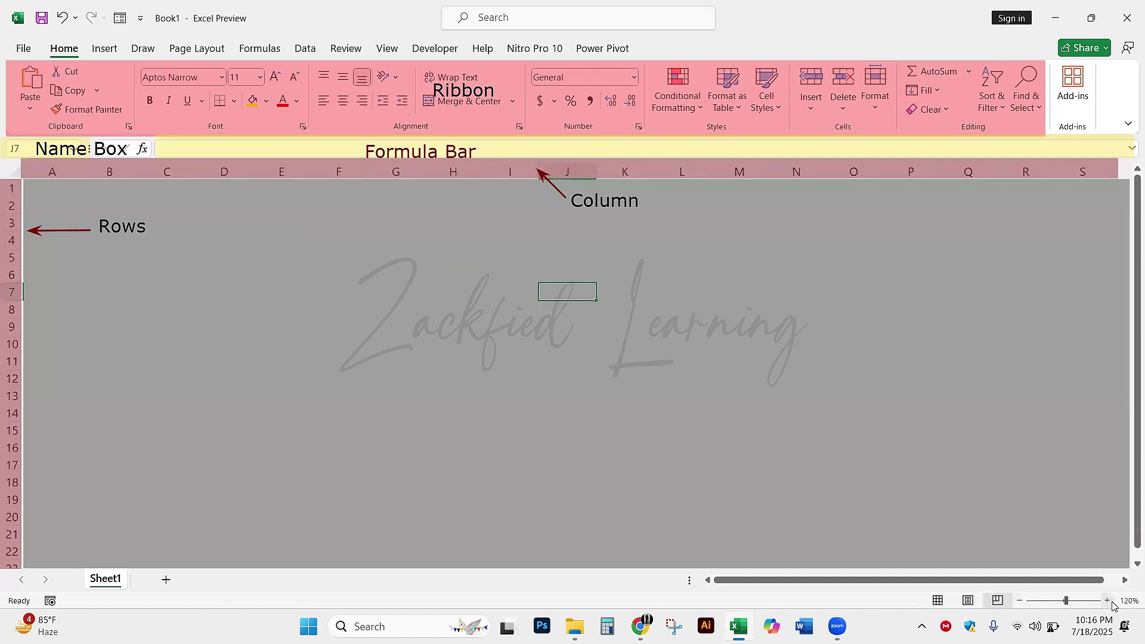
{"action": "left_click", "coordinate": [1108, 602]}
{"action": "left_click", "coordinate": [794, 393]}
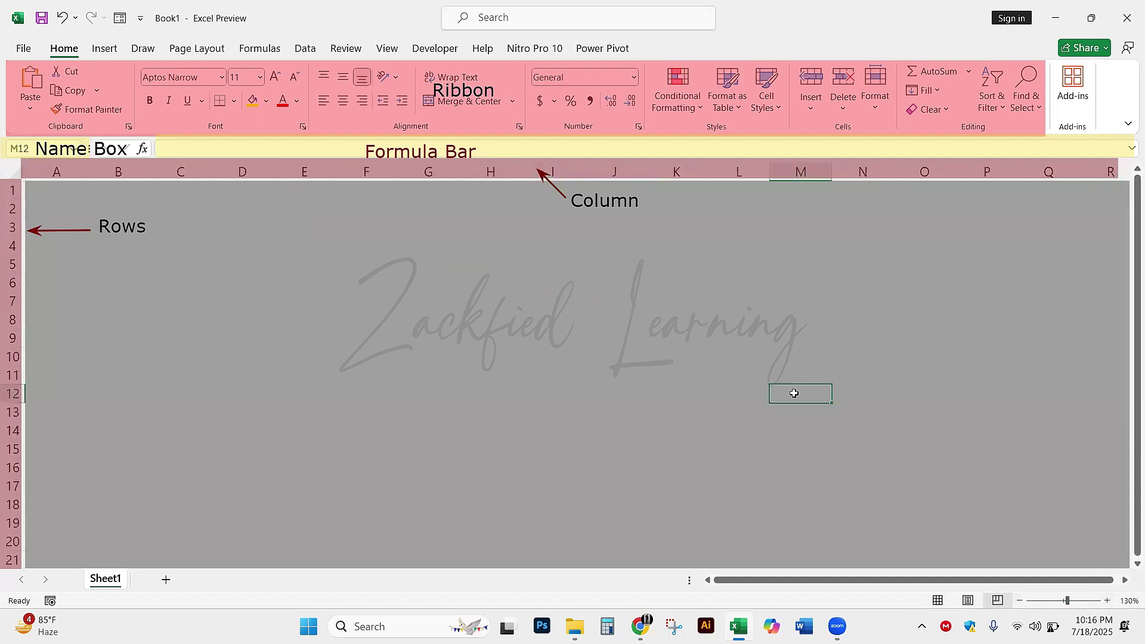
- Preview the sheet in Page Layout view with cell I9 selected, and return to Normal view to select F12 and E5
{"action": "left_click", "coordinate": [969, 601]}
{"action": "left_click", "coordinate": [523, 390]}
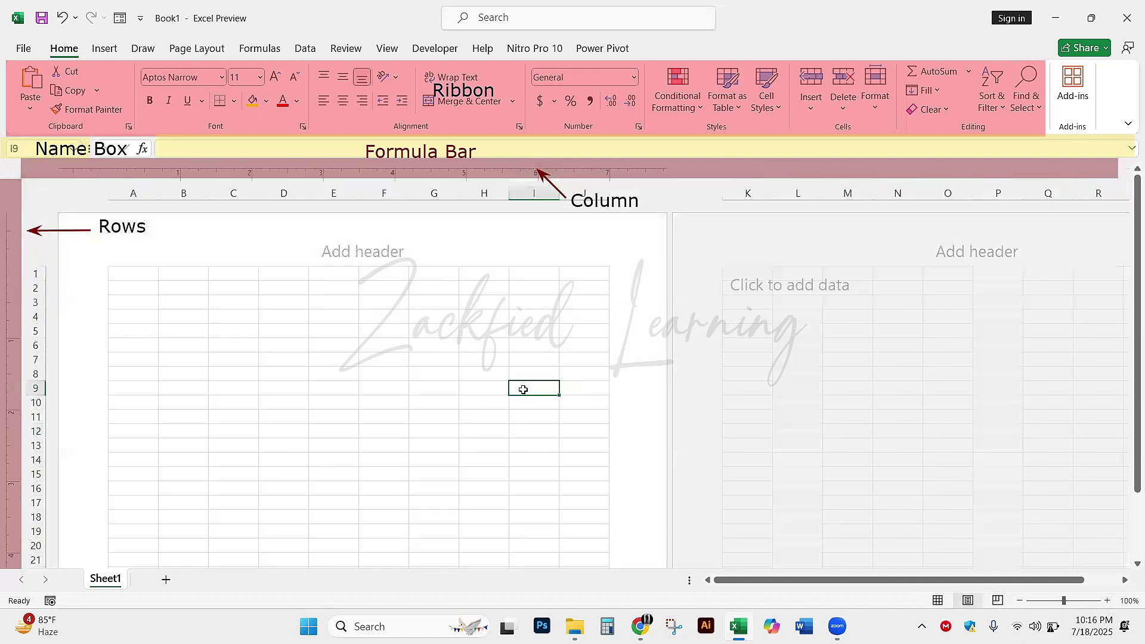
{"action": "left_click", "coordinate": [937, 599]}
{"action": "left_click", "coordinate": [403, 411]}
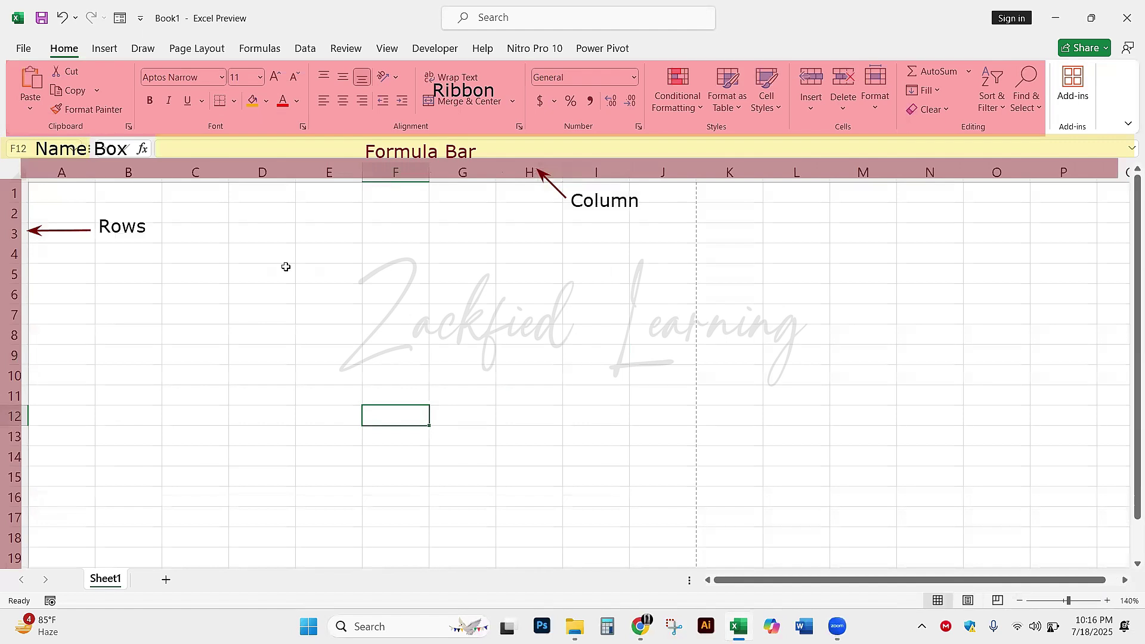
{"action": "left_click", "coordinate": [302, 278]}
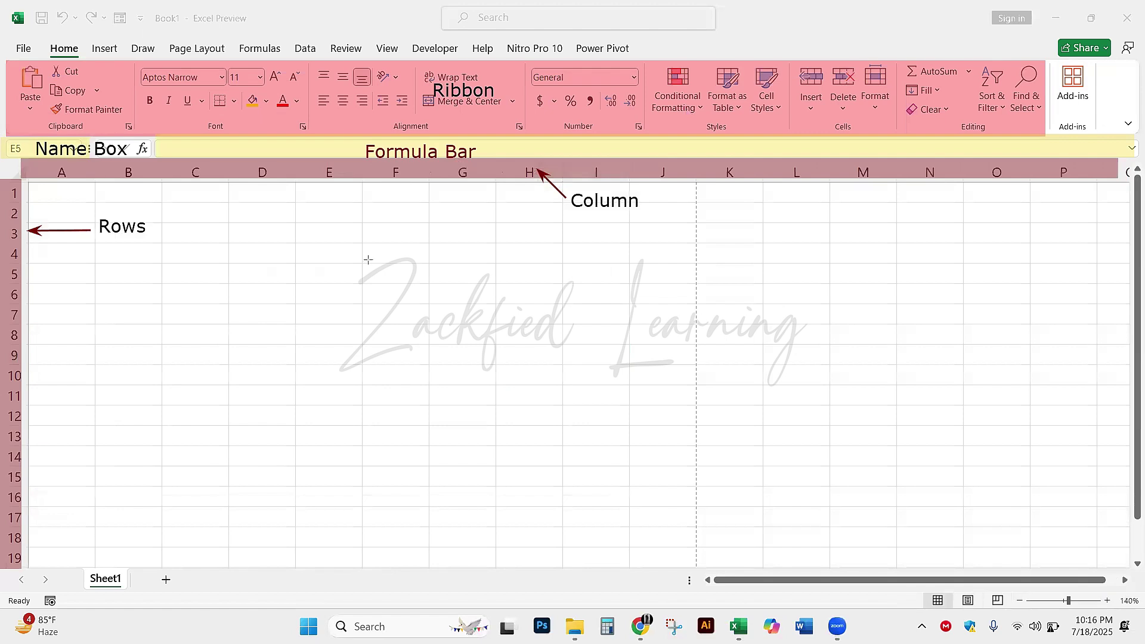
- Highlight a cell in column F in dark red and add the label "Cell" with an arrow pointing to it
{"action": "left_click_drag", "start_coordinate": [362, 221], "coordinate": [429, 247]}
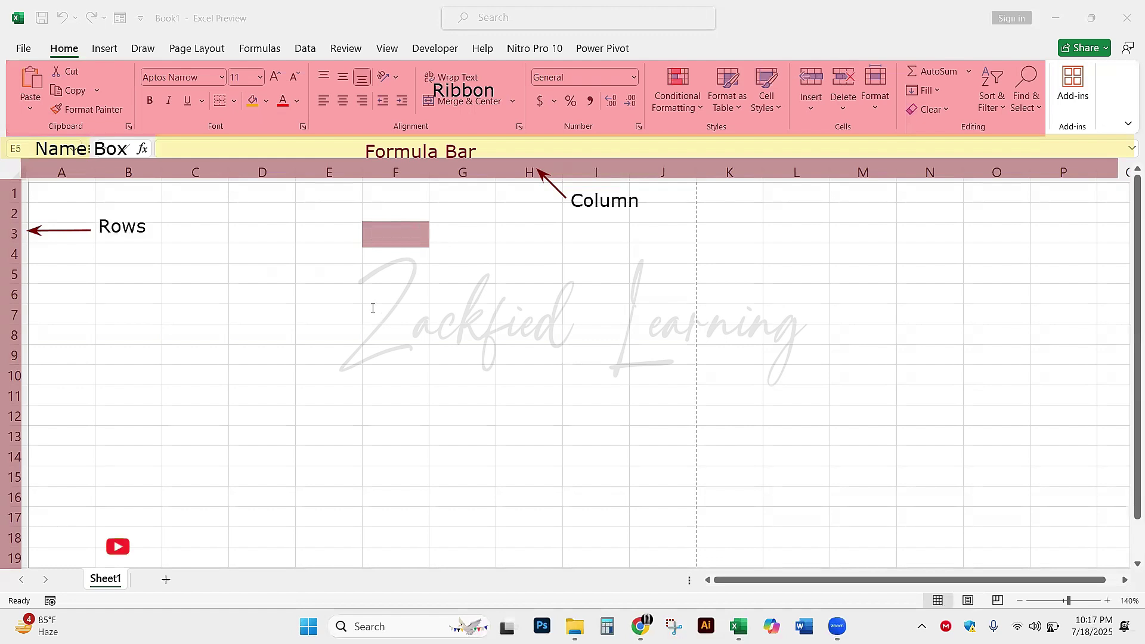
{"action": "left_click_drag", "start_coordinate": [372, 306], "coordinate": [670, 337]}
{"action": "type", "text": "Cell"}
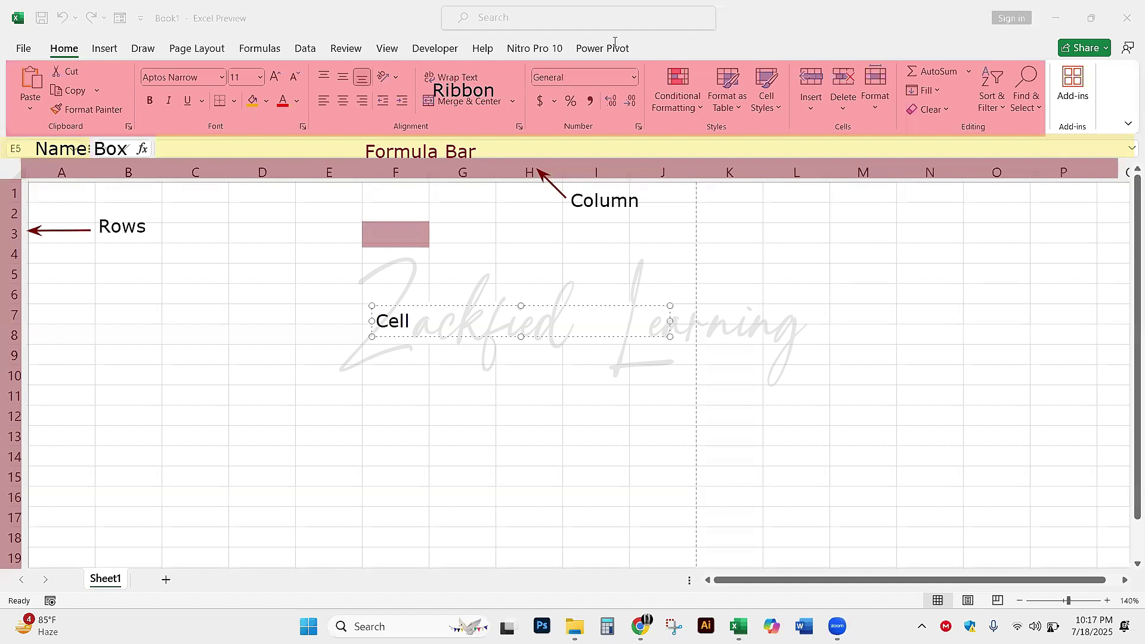
{"action": "left_click_drag", "start_coordinate": [393, 307], "coordinate": [395, 247]}
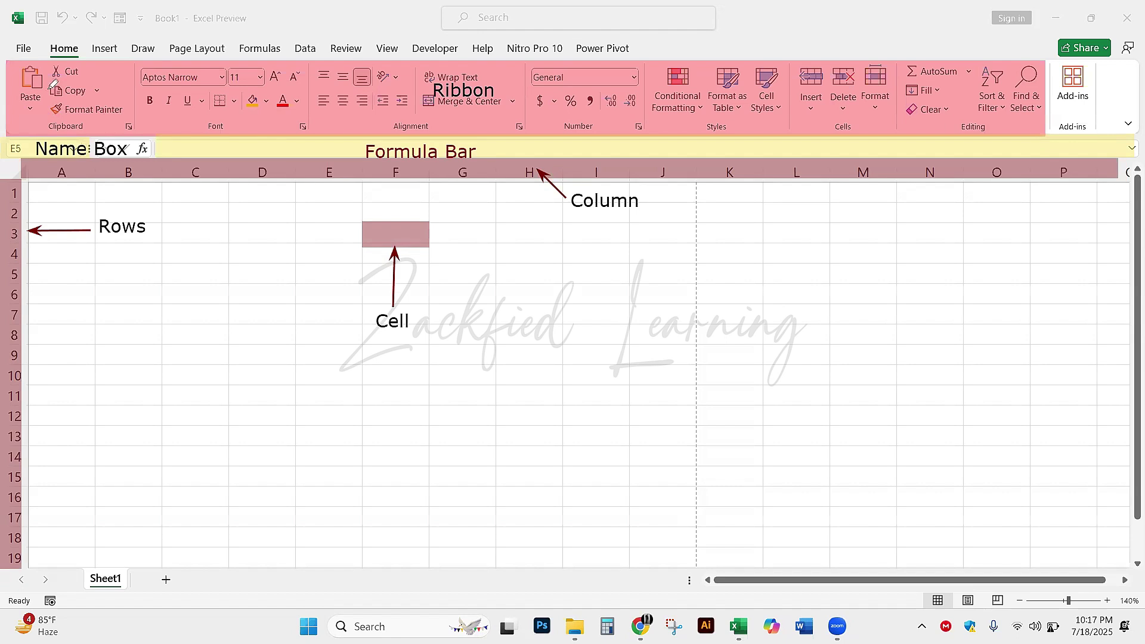
- Trace over the ribbon, name box, formula bar and row numbers with freehand black pen strokes
{"action": "mouse_move", "coordinate": [50, 86]}
{"action": "left_mouse_down"}
{"action": "mouse_move", "coordinate": [272, 100]}
{"action": "mouse_move", "coordinate": [962, 92]}
{"action": "left_mouse_up"}
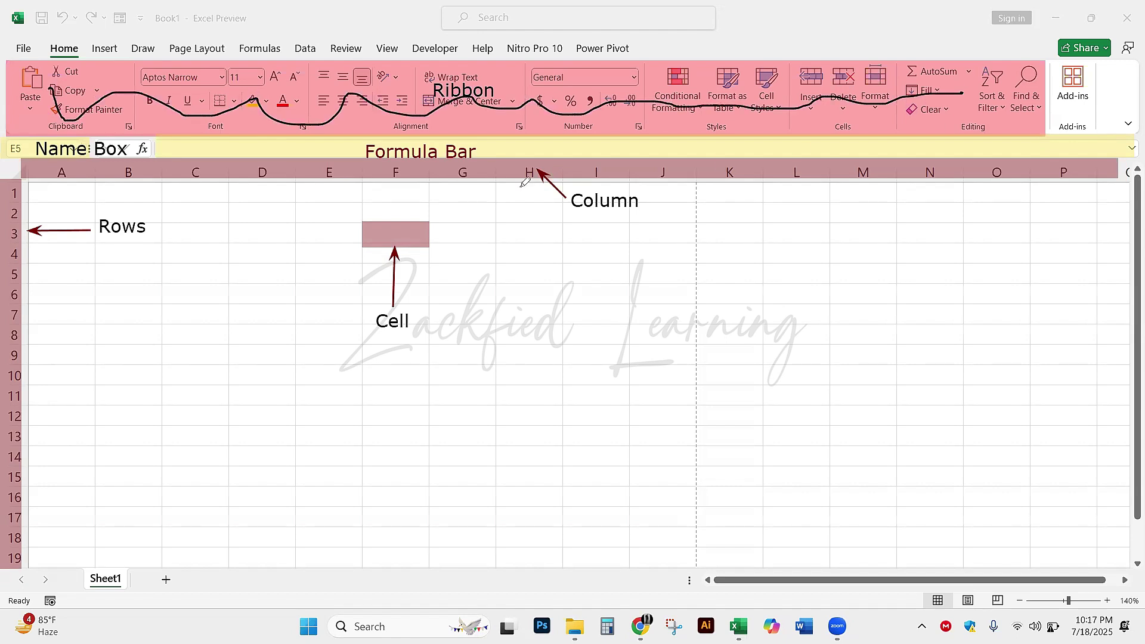
{"action": "mouse_move", "coordinate": [66, 168]}
{"action": "left_mouse_down"}
{"action": "mouse_move", "coordinate": [110, 143]}
{"action": "mouse_move", "coordinate": [7, 156]}
{"action": "left_mouse_up"}
{"action": "mouse_move", "coordinate": [368, 126]}
{"action": "left_mouse_down"}
{"action": "mouse_move", "coordinate": [238, 125]}
{"action": "mouse_move", "coordinate": [143, 147]}
{"action": "mouse_move", "coordinate": [352, 159]}
{"action": "mouse_move", "coordinate": [1130, 156]}
{"action": "mouse_move", "coordinate": [984, 132]}
{"action": "mouse_move", "coordinate": [528, 138]}
{"action": "mouse_move", "coordinate": [366, 122]}
{"action": "left_mouse_up"}
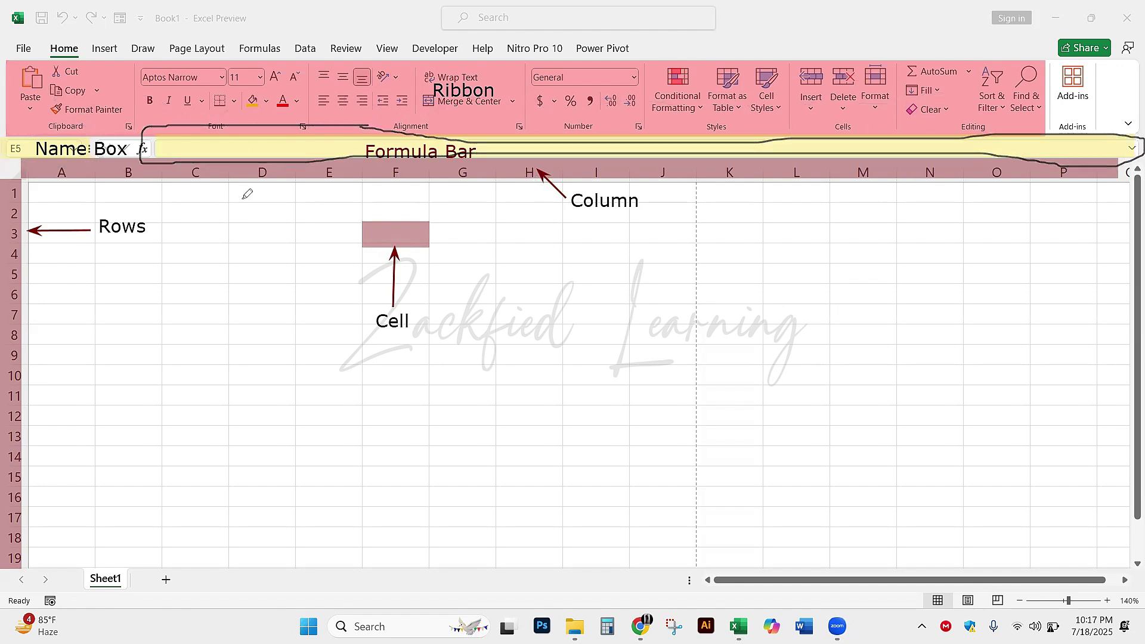
{"action": "mouse_move", "coordinate": [26, 163]}
{"action": "left_mouse_down"}
{"action": "mouse_move", "coordinate": [31, 174]}
{"action": "mouse_move", "coordinate": [326, 169]}
{"action": "mouse_move", "coordinate": [1060, 192]}
{"action": "mouse_move", "coordinate": [1117, 156]}
{"action": "mouse_move", "coordinate": [668, 135]}
{"action": "mouse_move", "coordinate": [22, 157]}
{"action": "mouse_move", "coordinate": [3, 398]}
{"action": "mouse_move", "coordinate": [6, 559]}
{"action": "mouse_move", "coordinate": [27, 570]}
{"action": "mouse_move", "coordinate": [35, 389]}
{"action": "mouse_move", "coordinate": [28, 236]}
{"action": "mouse_move", "coordinate": [13, 187]}
{"action": "left_mouse_up"}
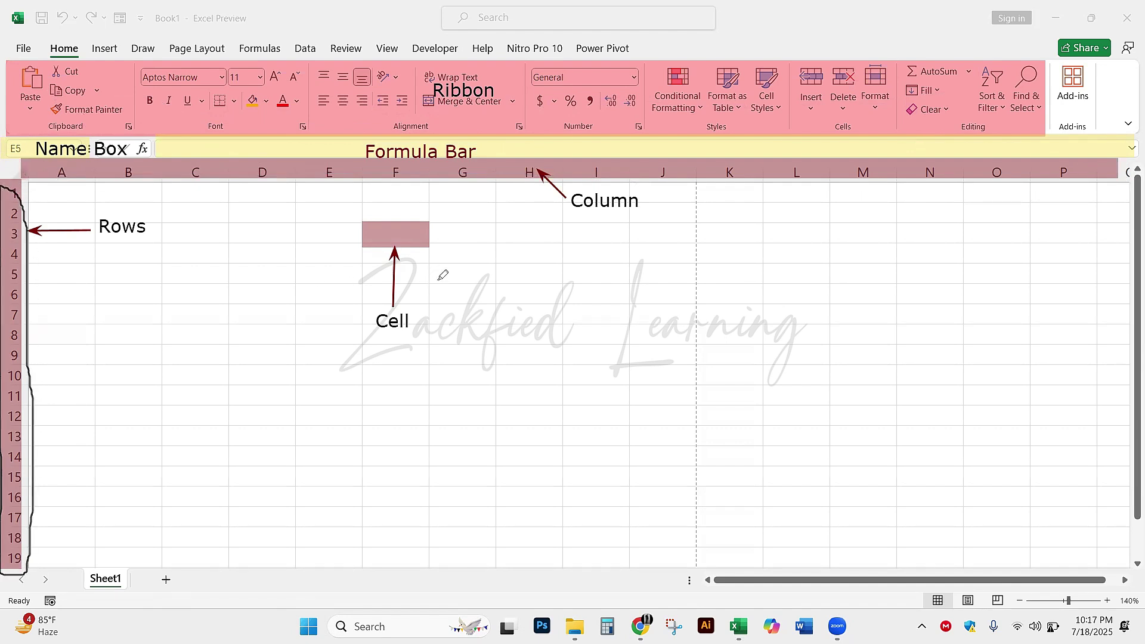
- Mark several cells down columns F and G with pen dots and draw a freehand arrow pointing to the Sheet1 tab
{"action": "mouse_move", "coordinate": [446, 294]}
{"action": "left_mouse_down"}
{"action": "mouse_move", "coordinate": [469, 292]}
{"action": "mouse_move", "coordinate": [461, 320]}
{"action": "mouse_move", "coordinate": [481, 308]}
{"action": "mouse_move", "coordinate": [473, 327]}
{"action": "left_mouse_up"}
{"action": "left_click", "coordinate": [459, 355]}
{"action": "left_click", "coordinate": [458, 369]}
{"action": "left_click", "coordinate": [458, 388]}
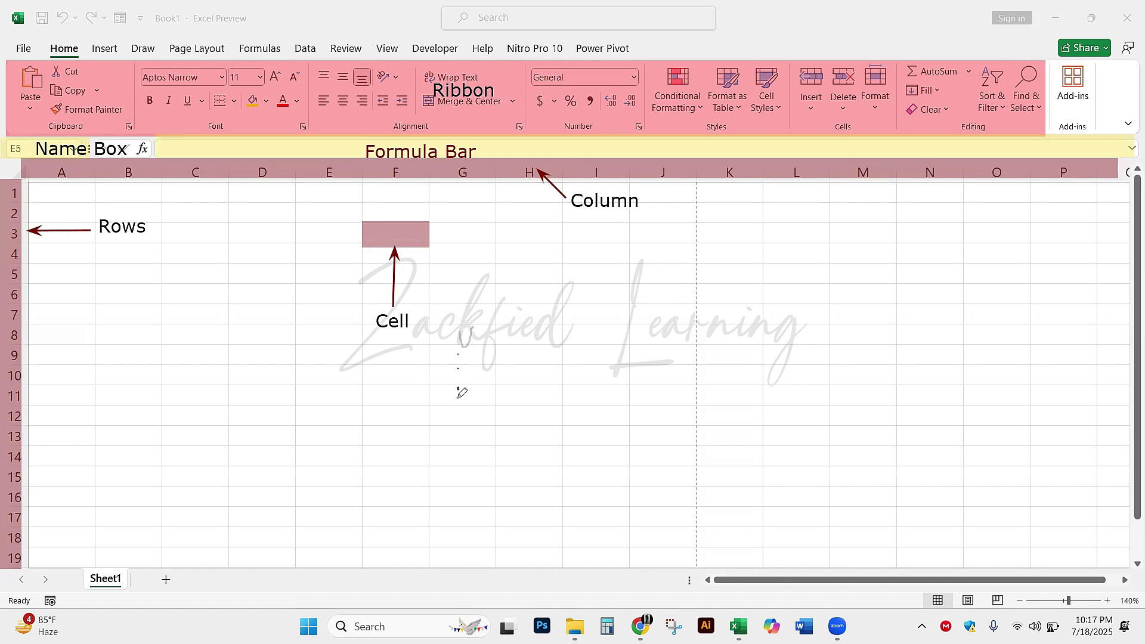
{"action": "left_click", "coordinate": [458, 416]}
{"action": "left_click", "coordinate": [462, 431]}
{"action": "left_click", "coordinate": [460, 473]}
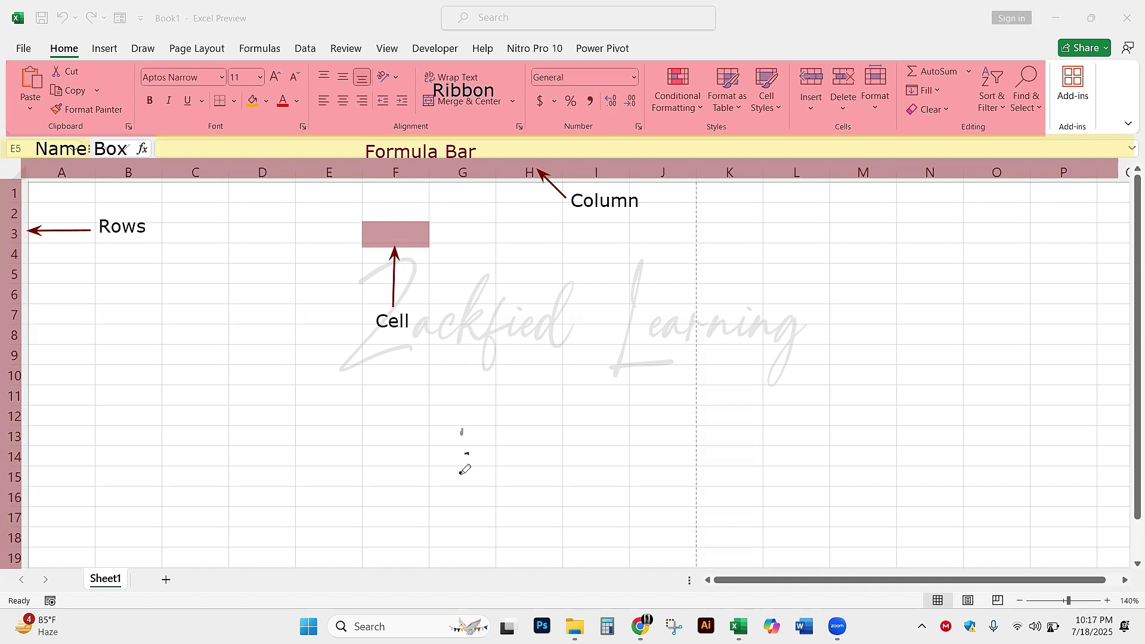
{"action": "left_click", "coordinate": [410, 450]}
{"action": "left_click", "coordinate": [409, 430]}
{"action": "mouse_move", "coordinate": [147, 447]}
{"action": "left_mouse_down"}
{"action": "mouse_move", "coordinate": [127, 550]}
{"action": "mouse_move", "coordinate": [141, 534]}
{"action": "mouse_move", "coordinate": [116, 525]}
{"action": "mouse_move", "coordinate": [123, 537]}
{"action": "mouse_move", "coordinate": [146, 519]}
{"action": "mouse_move", "coordinate": [121, 524]}
{"action": "mouse_move", "coordinate": [134, 550]}
{"action": "mouse_move", "coordinate": [123, 563]}
{"action": "mouse_move", "coordinate": [108, 519]}
{"action": "left_mouse_up"}
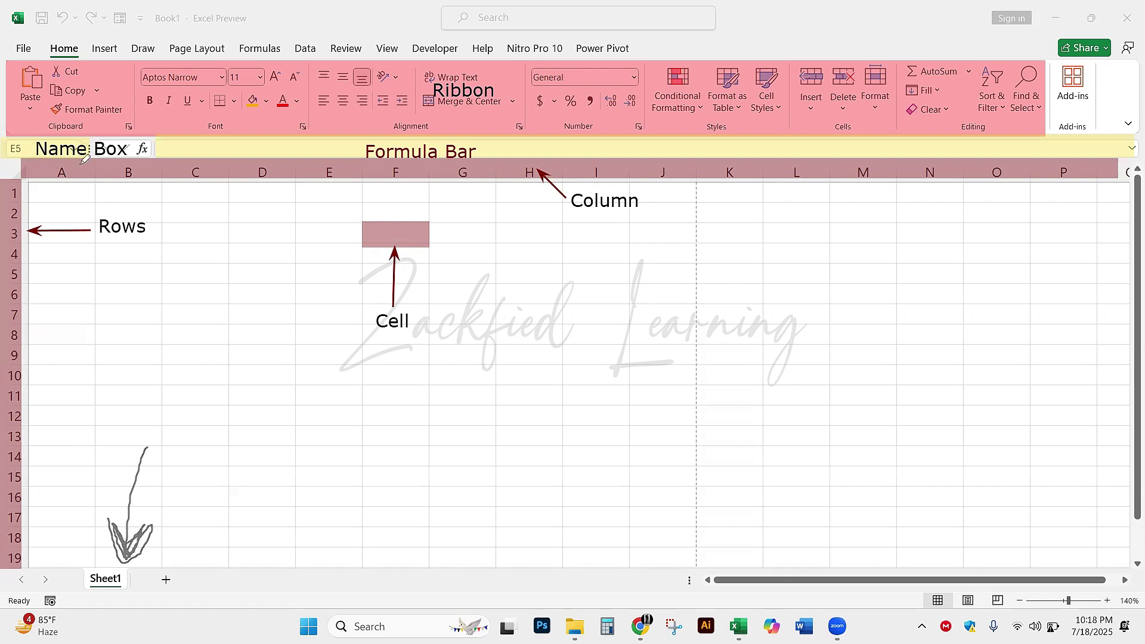
- Add three new worksheets after Sheet1 and select cells J19 and L8 in Sheet4
{"action": "left_click", "coordinate": [167, 580]}
{"action": "left_click", "coordinate": [167, 579]}
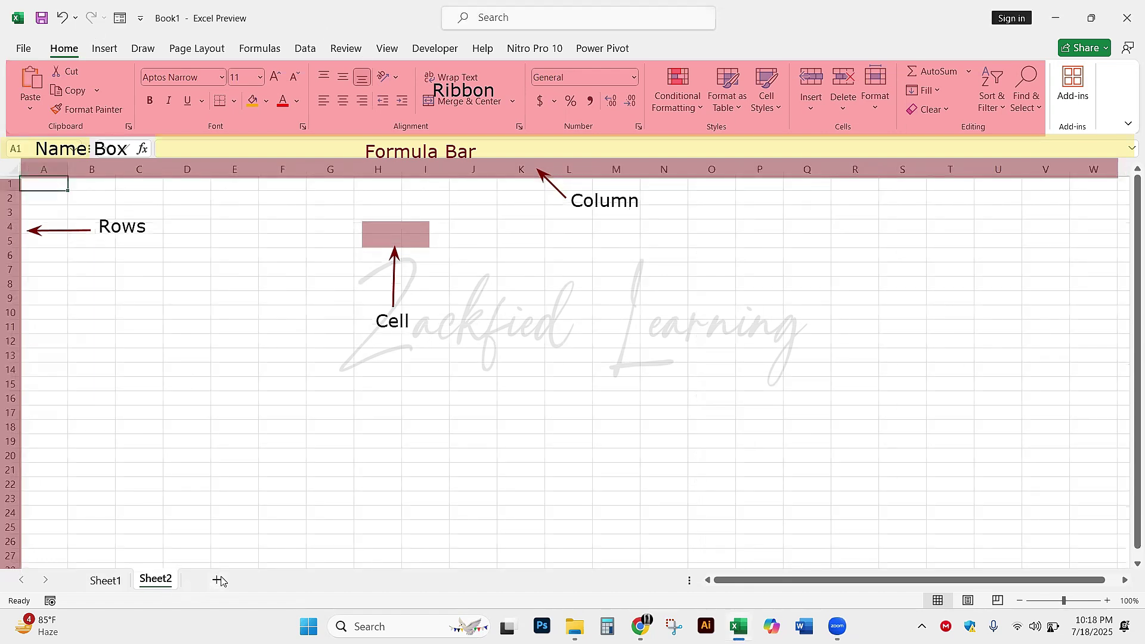
{"action": "left_click", "coordinate": [219, 579]}
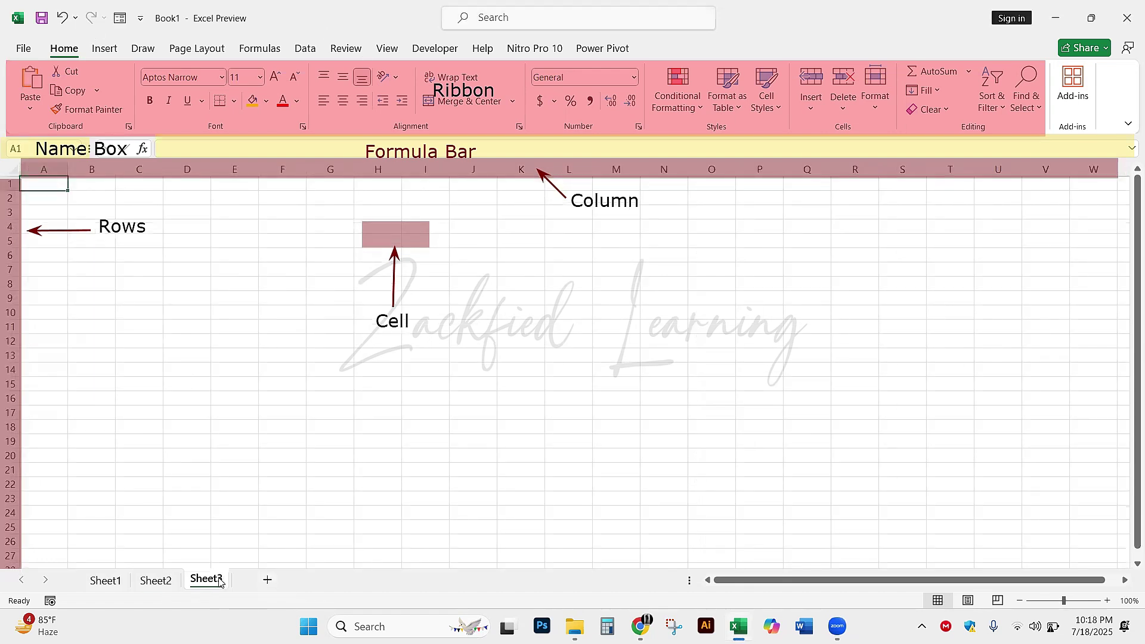
{"action": "left_click", "coordinate": [267, 580]}
{"action": "left_click", "coordinate": [479, 441]}
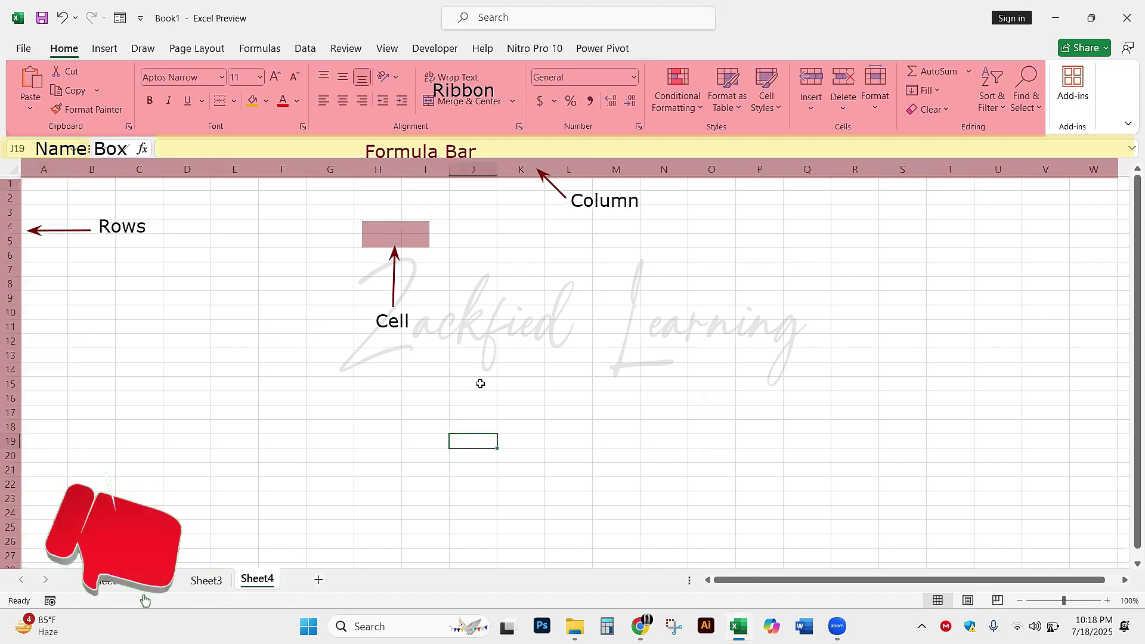
{"action": "left_click", "coordinate": [545, 285]}
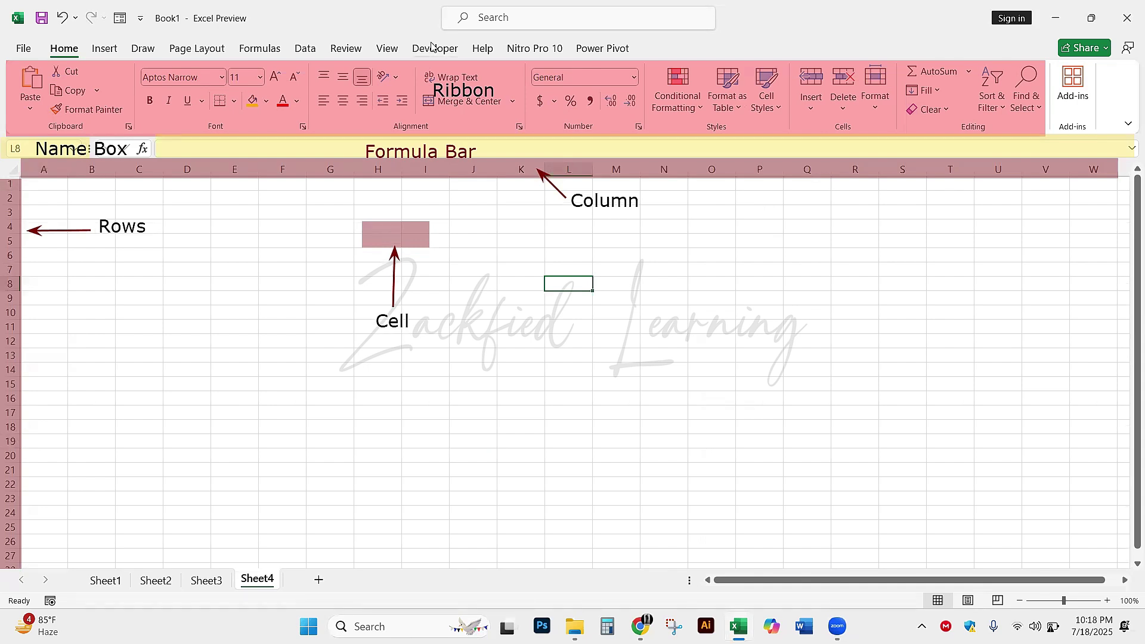
- Undo all the on-screen highlights, labels and arrows and leave drawing mode
{"action": "key", "text": "ctrl+z"}
{"action": "key", "text": "ctrl+z"}
{"action": "key", "text": "ctrl+z"}
{"action": "key", "text": "ctrl+z"}
{"action": "key", "text": "ctrl+z"}
{"action": "key", "text": "ctrl+z"}
{"action": "key", "text": "ctrl+z"}
{"action": "key", "text": "ctrl+z"}
{"action": "key", "text": "ctrl+z"}
{"action": "key", "text": "ctrl+z"}
{"action": "key", "text": "ctrl+z"}
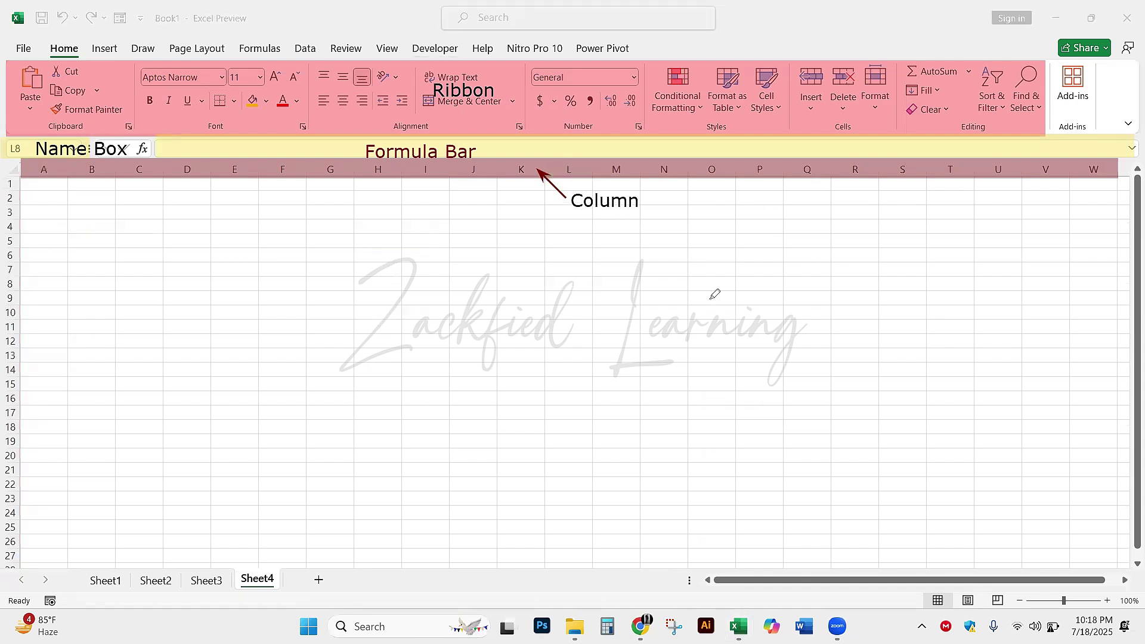
{"action": "key", "text": "ctrl+z"}
{"action": "key", "text": "ctrl+z"}
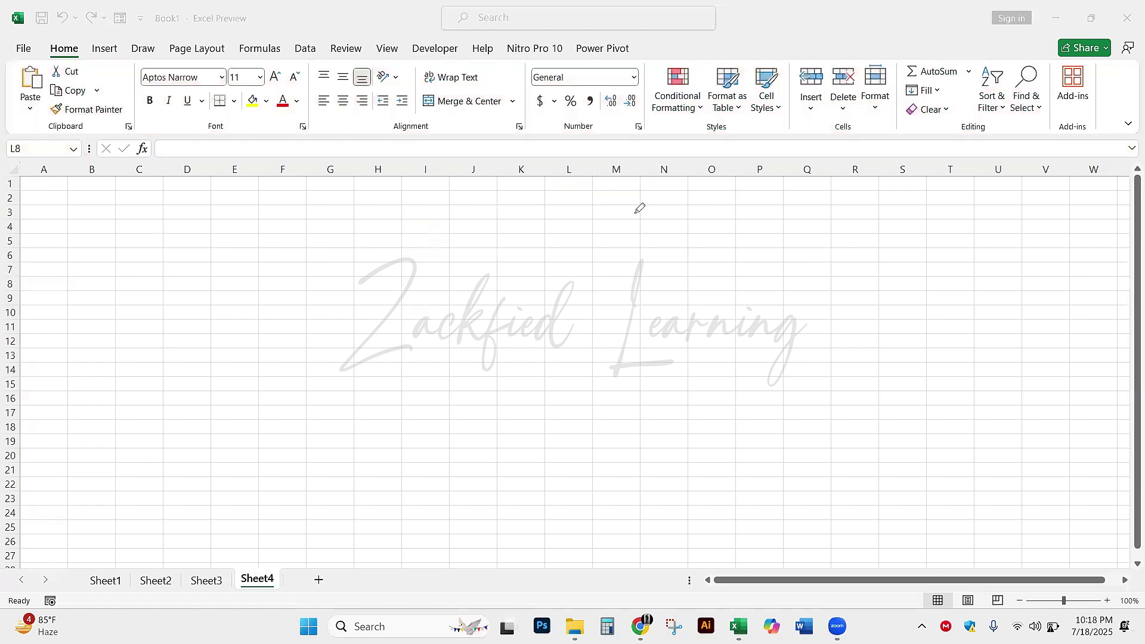
{"action": "key", "text": "Escape"}
{"action": "left_click", "coordinate": [387, 265]}
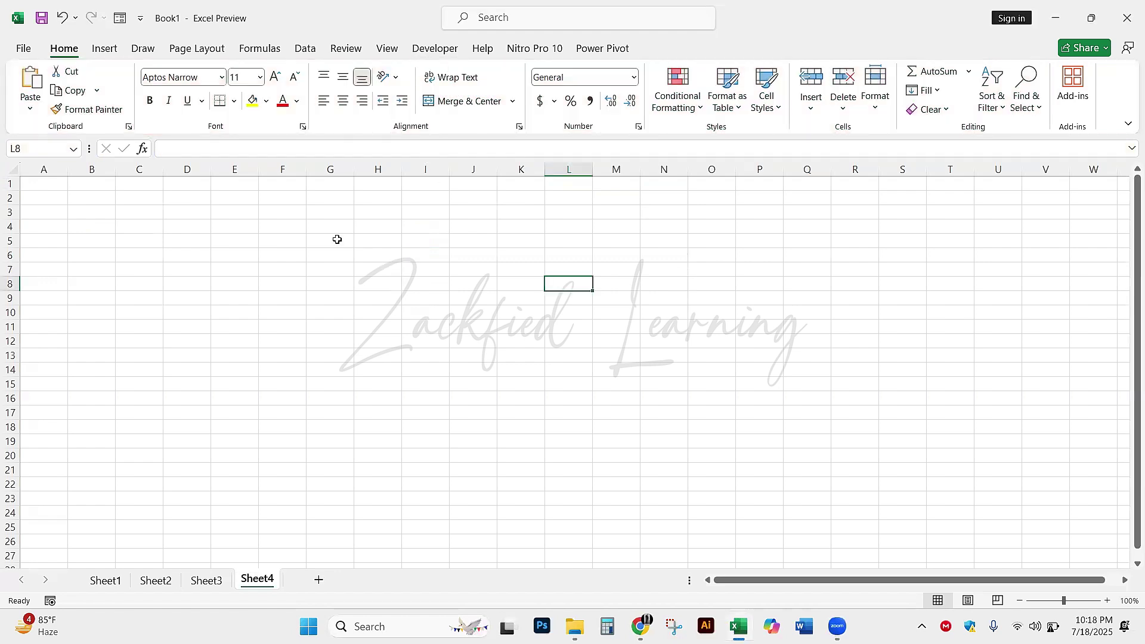
- Select cell E3, zoom the worksheet in to 325% and select cell B3
{"action": "left_click", "coordinate": [239, 216]}
{"action": "scroll", "coordinate": [224, 256], "scroll_direction": "up", "scroll_amount": 12, "text": "ctrl"}
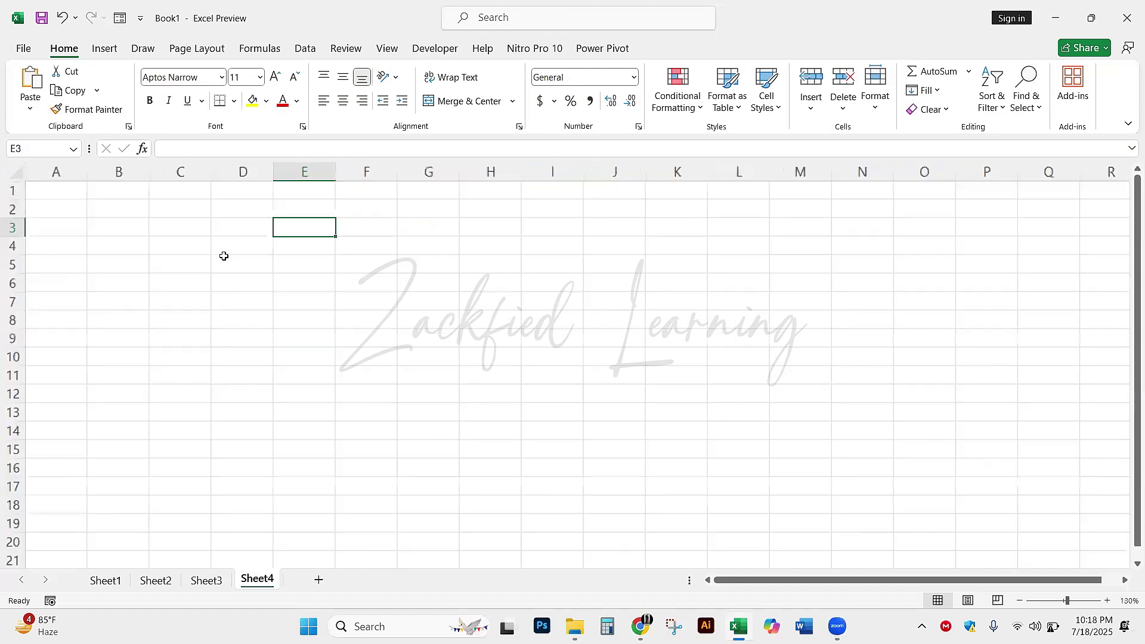
{"action": "scroll", "coordinate": [213, 275], "scroll_direction": "up", "scroll_amount": 3, "text": "ctrl"}
{"action": "left_click", "coordinate": [281, 312]}
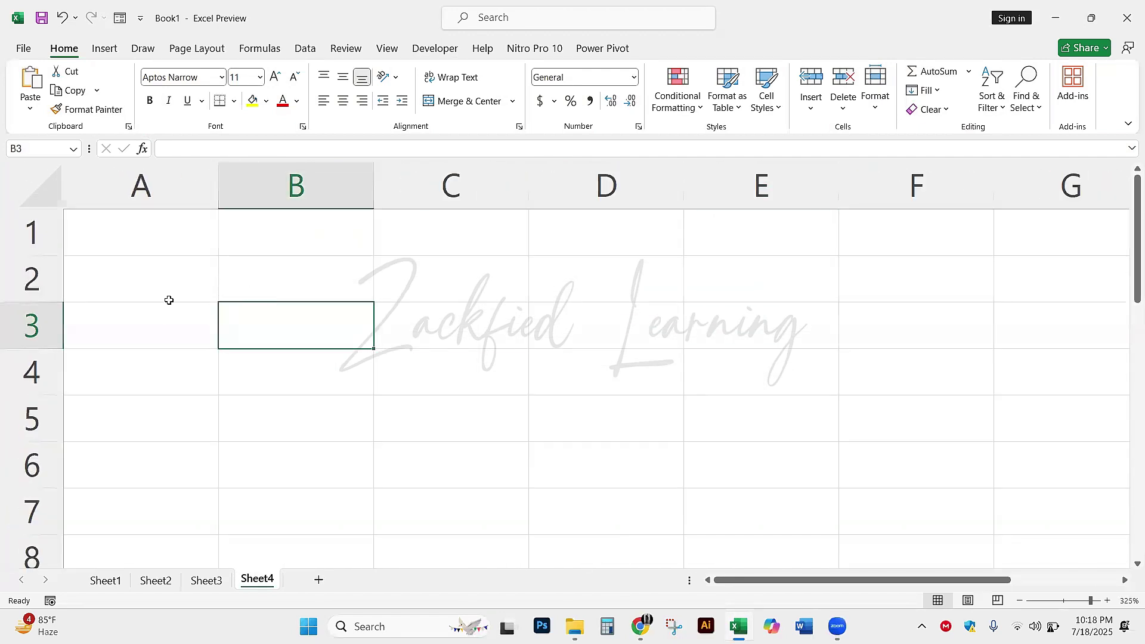
- Select single cells one after another within the B2 to D5 area, finishing on D3
{"action": "left_click", "coordinate": [248, 289]}
{"action": "left_click", "coordinate": [338, 334]}
{"action": "left_click", "coordinate": [596, 345]}
{"action": "left_click", "coordinate": [594, 429]}
{"action": "left_click", "coordinate": [448, 409]}
{"action": "left_click", "coordinate": [448, 378]}
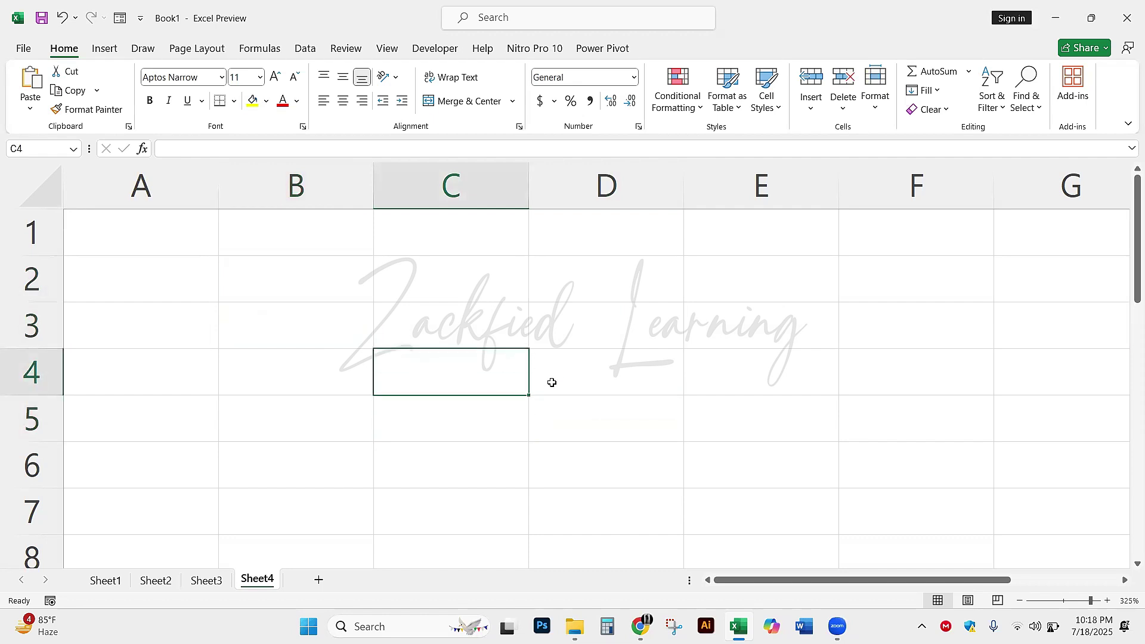
{"action": "left_click", "coordinate": [559, 381]}
{"action": "left_click", "coordinate": [562, 336]}
{"action": "left_click", "coordinate": [457, 332]}
{"action": "left_click", "coordinate": [462, 369]}
{"action": "left_click", "coordinate": [540, 373]}
{"action": "left_click", "coordinate": [537, 419]}
{"action": "left_click", "coordinate": [507, 421]}
{"action": "left_click", "coordinate": [473, 366]}
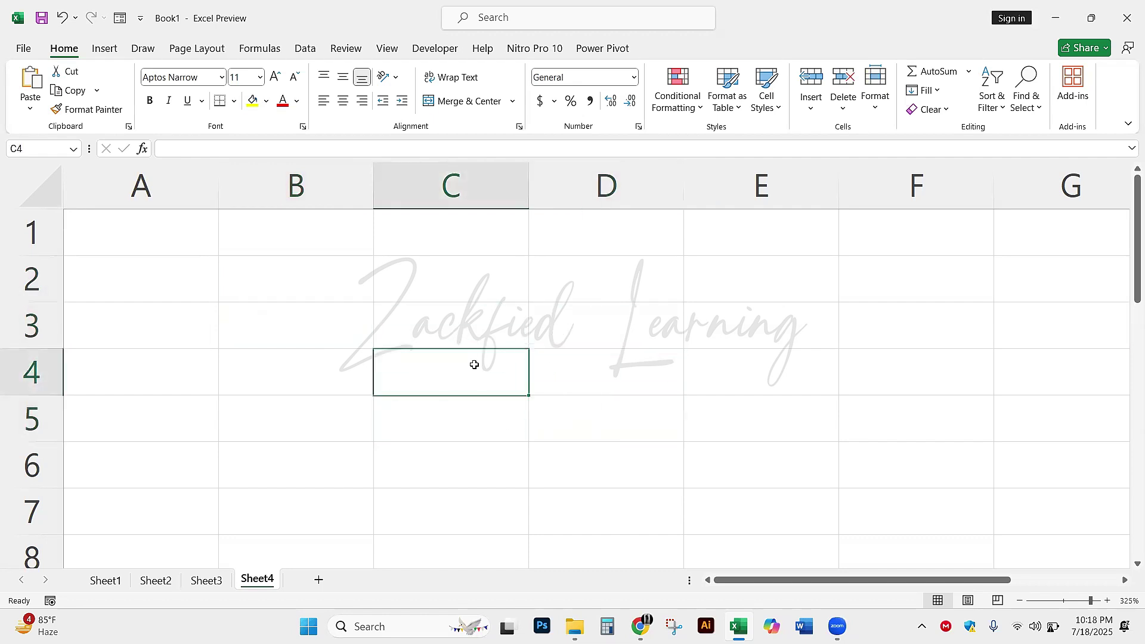
{"action": "left_click", "coordinate": [519, 328]}
{"action": "left_click", "coordinate": [568, 328]}
{"action": "left_click", "coordinate": [577, 362]}
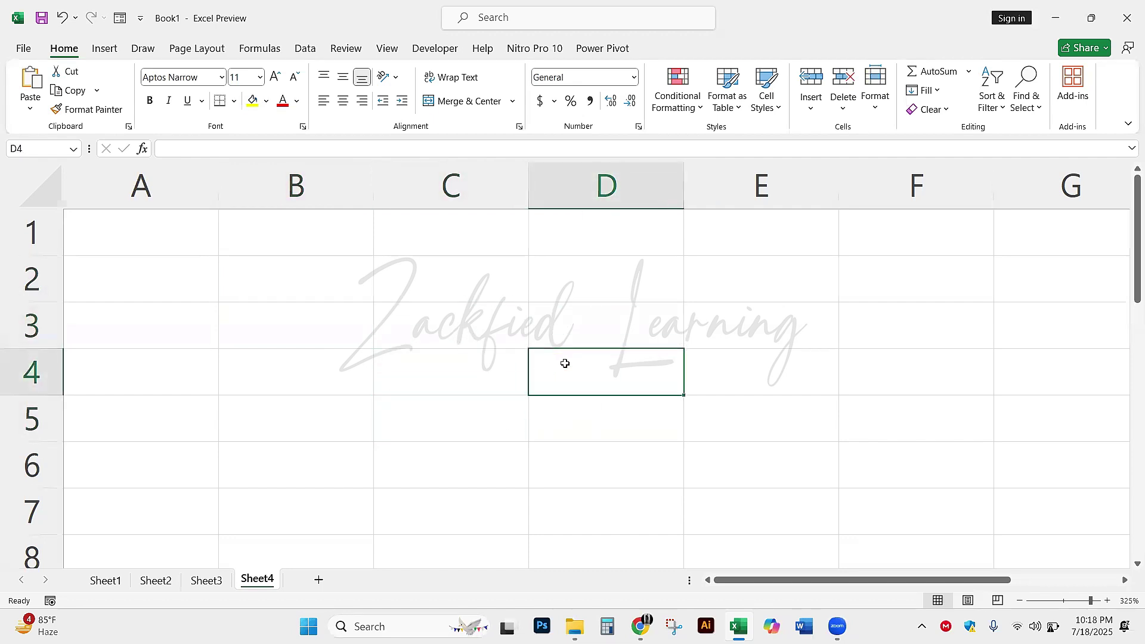
{"action": "left_click", "coordinate": [581, 318]}
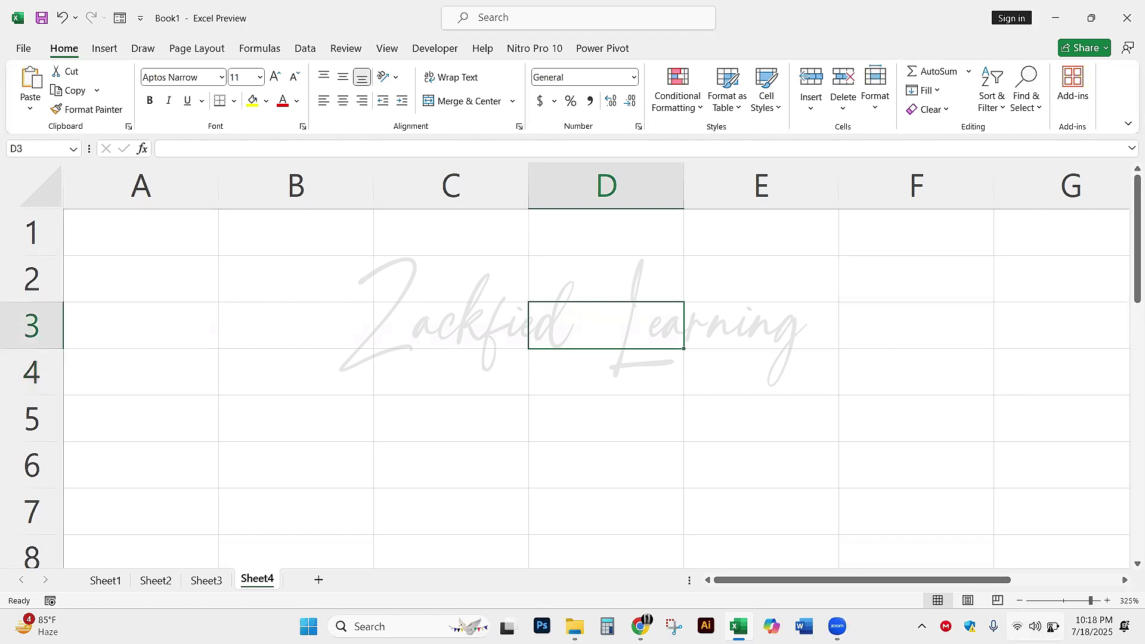
- Select cell A1, columns A through D, cell C2, and rows 1 through 7
{"action": "left_click", "coordinate": [202, 236]}
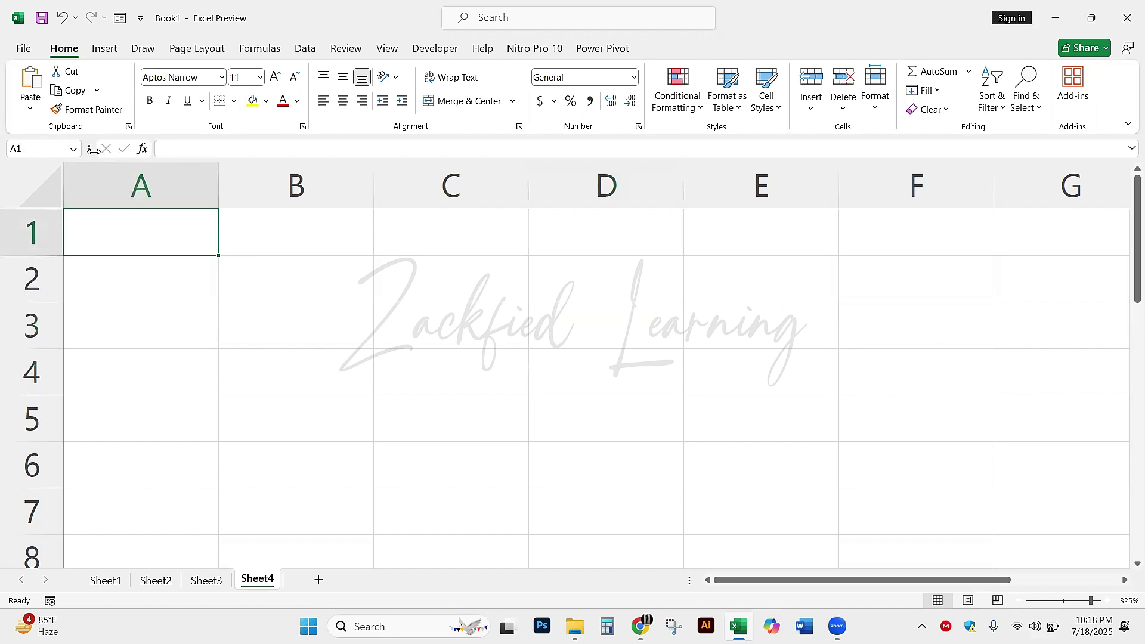
{"action": "left_click_drag", "start_coordinate": [98, 184], "coordinate": [608, 239]}
{"action": "left_click", "coordinate": [418, 279]}
{"action": "left_click_drag", "start_coordinate": [33, 234], "coordinate": [42, 513]}
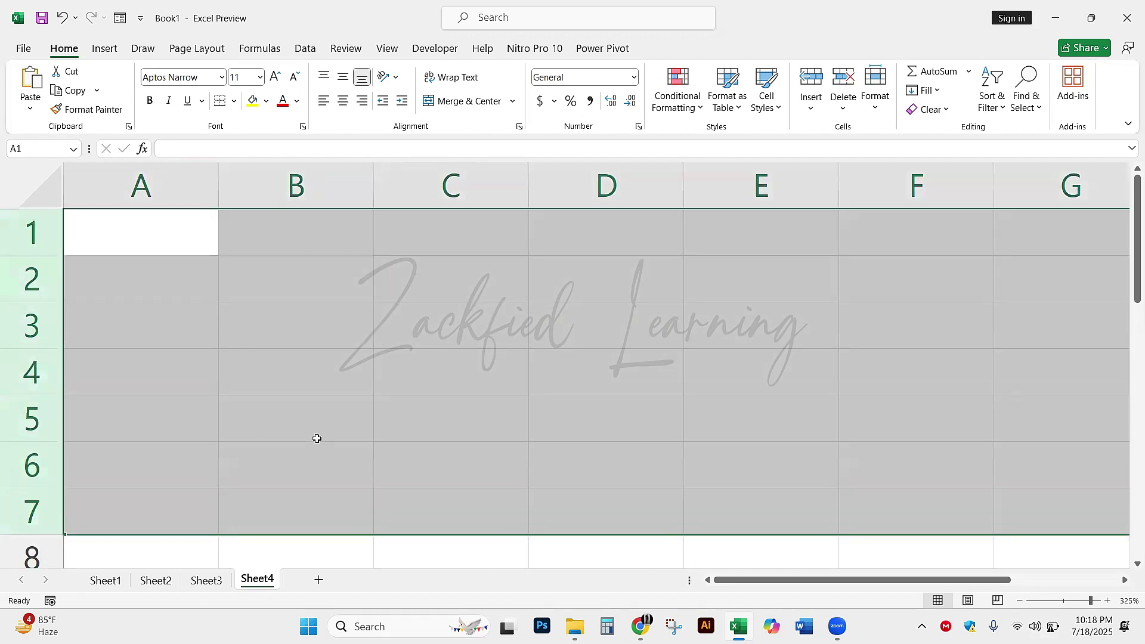
- Replace the row selection with single cells B5, C3 and C5, finishing on D5
{"action": "left_click", "coordinate": [315, 434]}
{"action": "left_click", "coordinate": [447, 341]}
{"action": "left_click", "coordinate": [468, 409]}
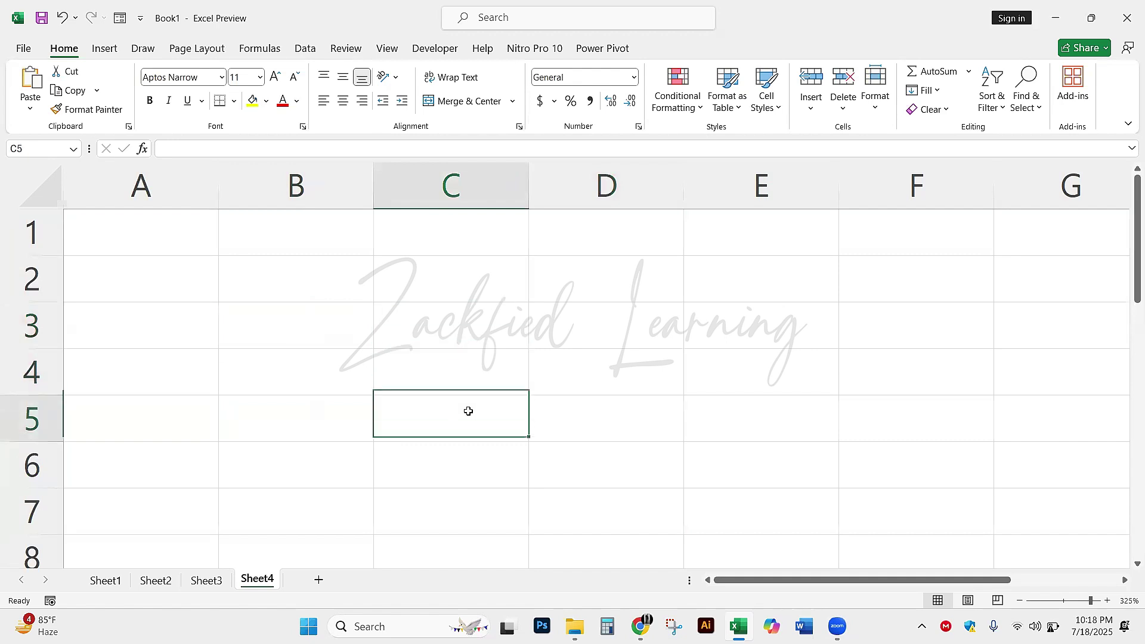
{"action": "left_click", "coordinate": [551, 411]}
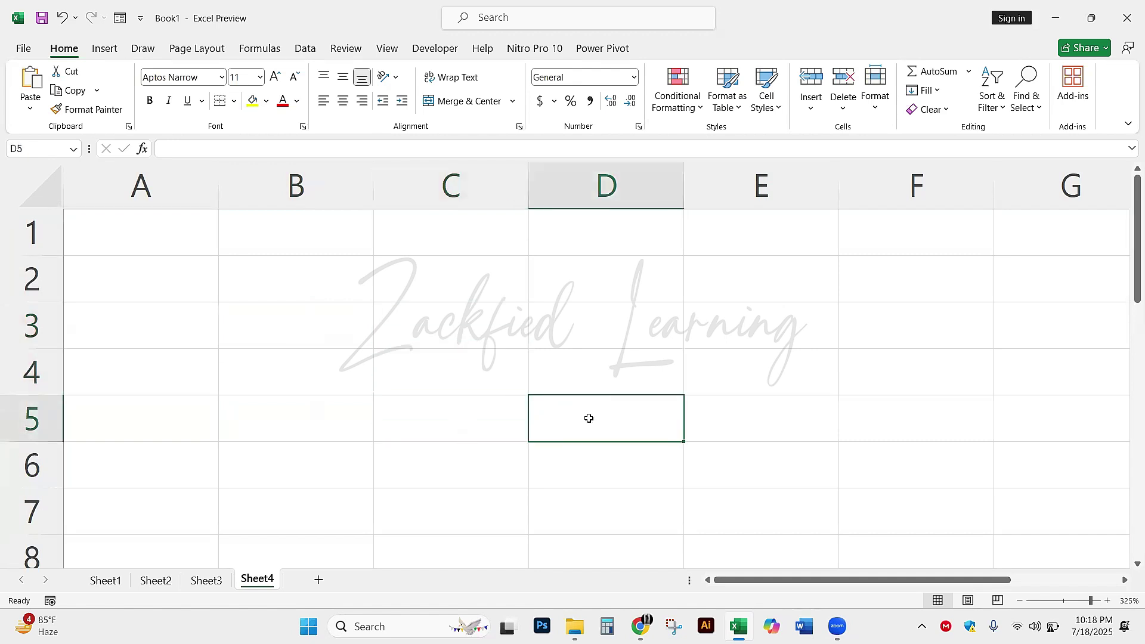
- Draw a black rectangle around cell D3 and add two arrows pointing to the name box
{"action": "key", "text": "ctrl+n"}
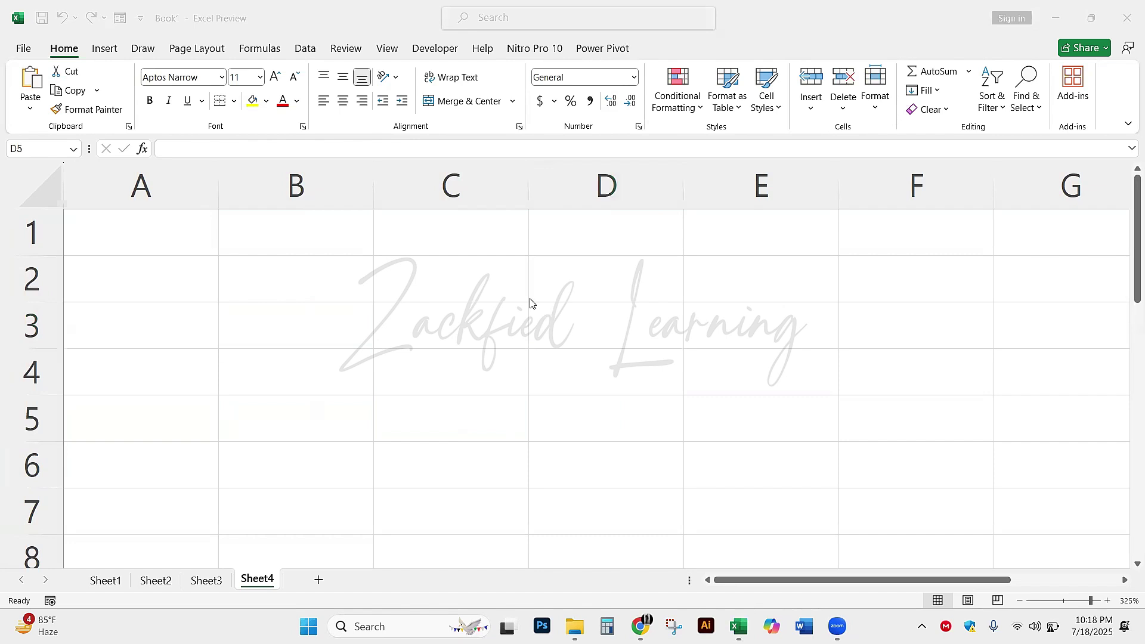
{"action": "left_click_drag", "start_coordinate": [527, 300], "coordinate": [689, 350]}
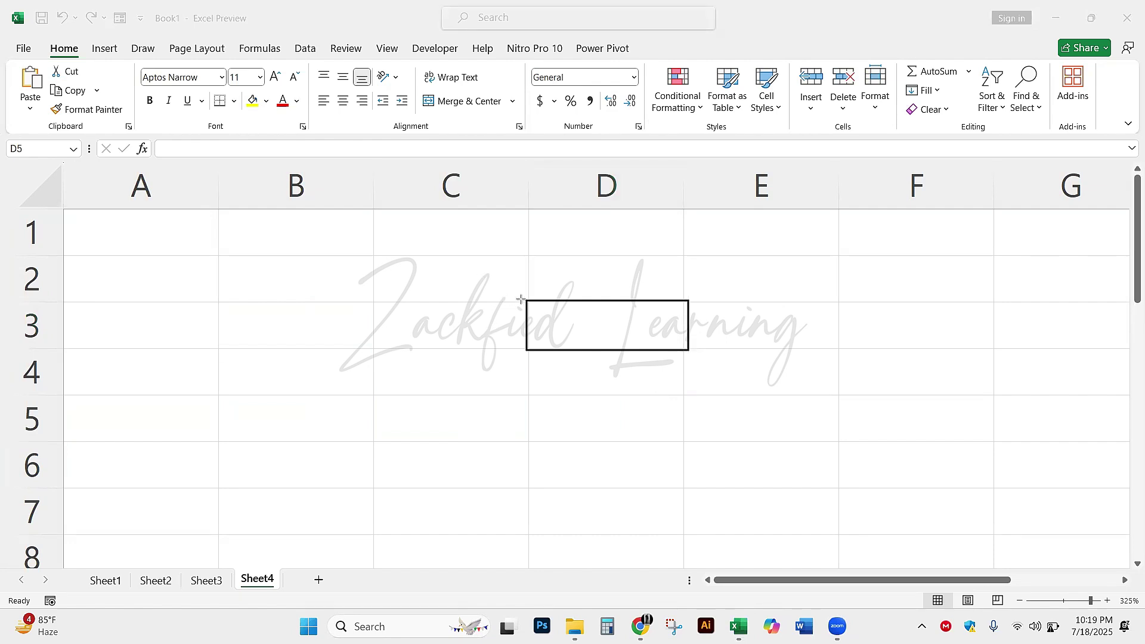
{"action": "mouse_move", "coordinate": [524, 300]}
{"action": "left_mouse_down"}
{"action": "mouse_move", "coordinate": [113, 198]}
{"action": "mouse_move", "coordinate": [51, 147]}
{"action": "left_mouse_up"}
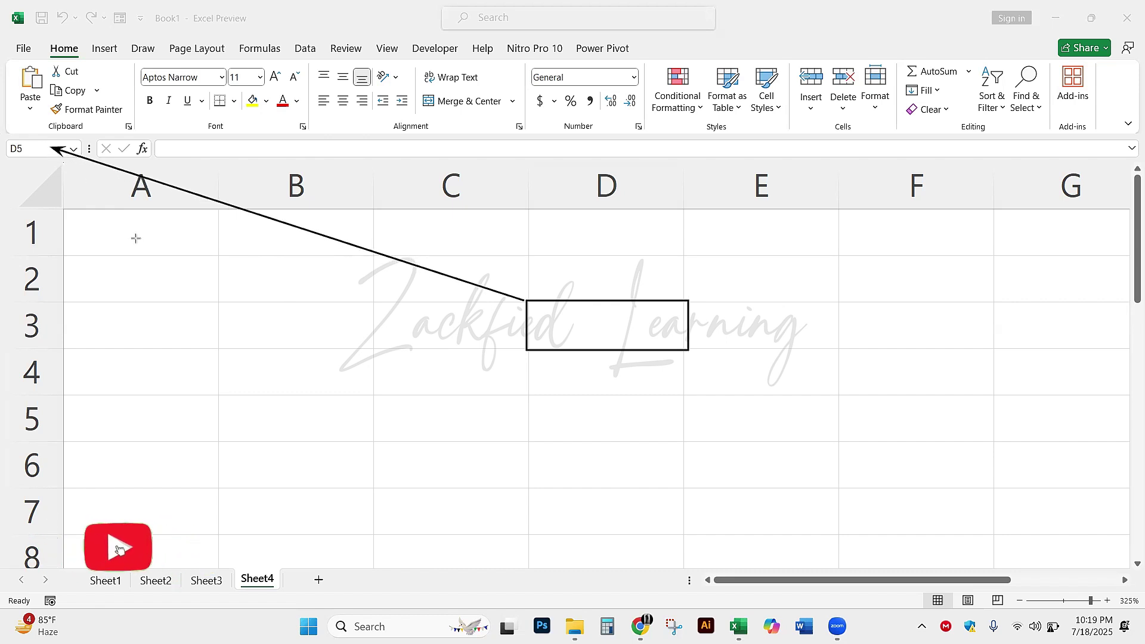
{"action": "left_click_drag", "start_coordinate": [15, 184], "coordinate": [14, 156]}
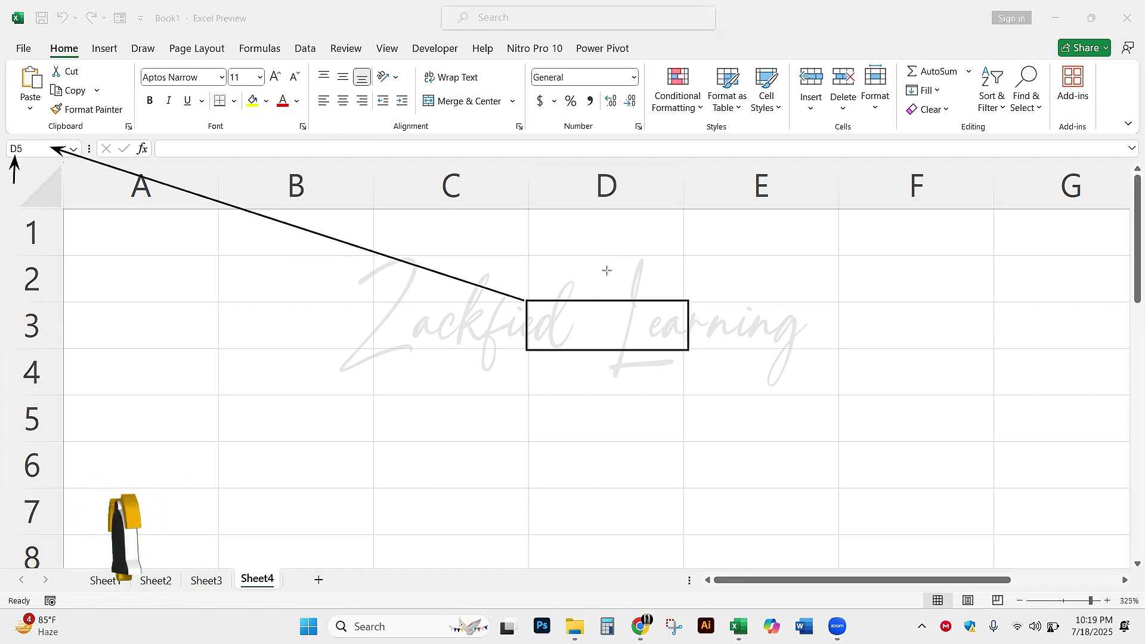
- Draw arrows from the boxed cell D3 to its column letter D and its row number 3
{"action": "left_click_drag", "start_coordinate": [604, 270], "coordinate": [602, 198]}
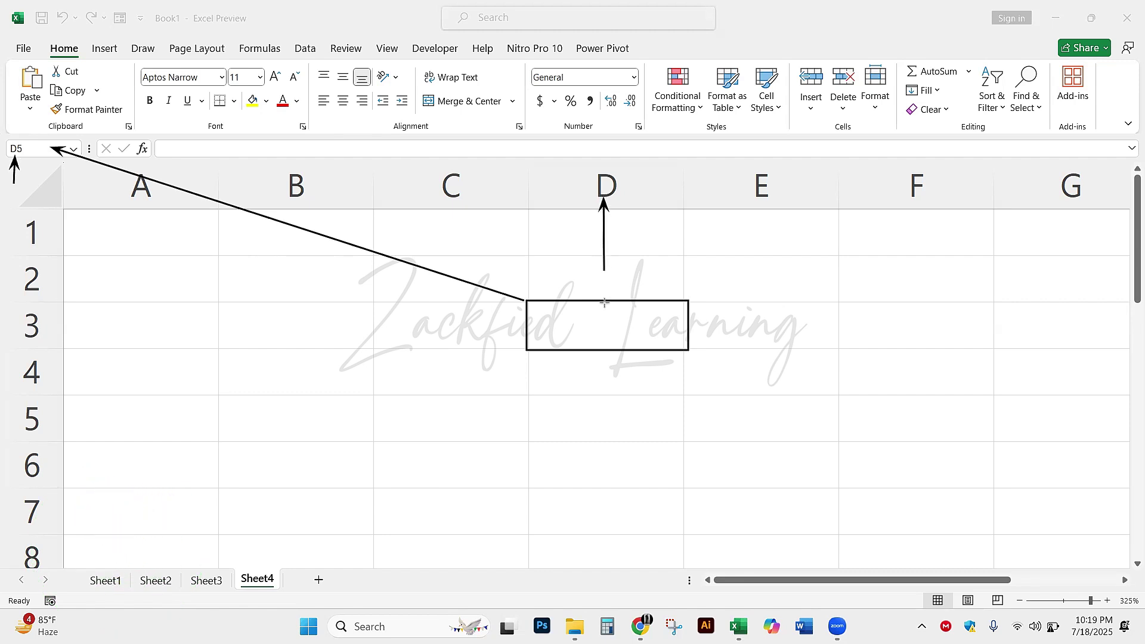
{"action": "key", "text": "ctrl+z"}
{"action": "left_click_drag", "start_coordinate": [598, 327], "coordinate": [597, 198]}
{"action": "mouse_move", "coordinate": [596, 324]}
{"action": "left_mouse_down"}
{"action": "mouse_move", "coordinate": [78, 325]}
{"action": "mouse_move", "coordinate": [85, 334]}
{"action": "left_mouse_up"}
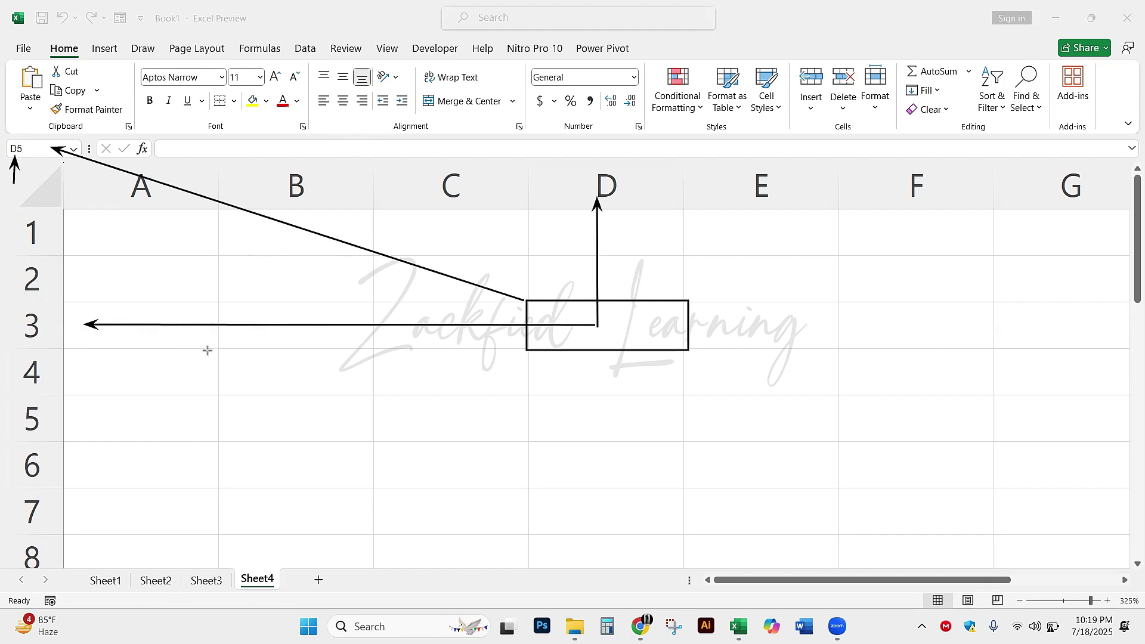
- Undo the arrows and the rectangle around D3 and leave drawing mode
{"action": "key", "text": "ctrl+z"}
{"action": "key", "text": "ctrl+z"}
{"action": "key", "text": "ctrl+z"}
{"action": "key", "text": "ctrl+z"}
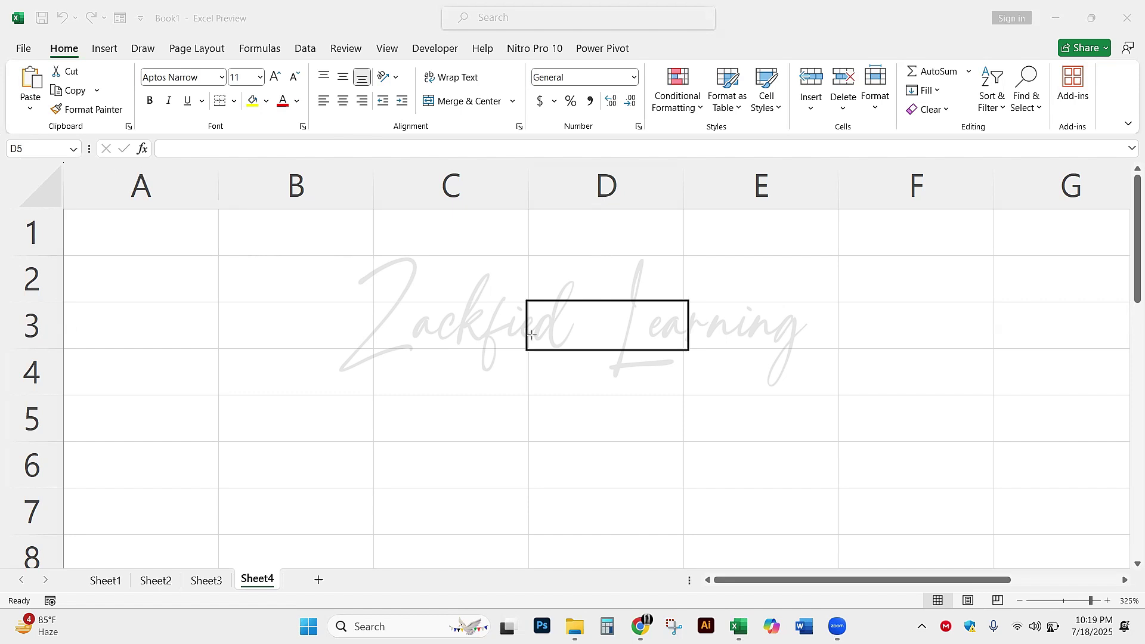
{"action": "key", "text": "ctrl+z"}
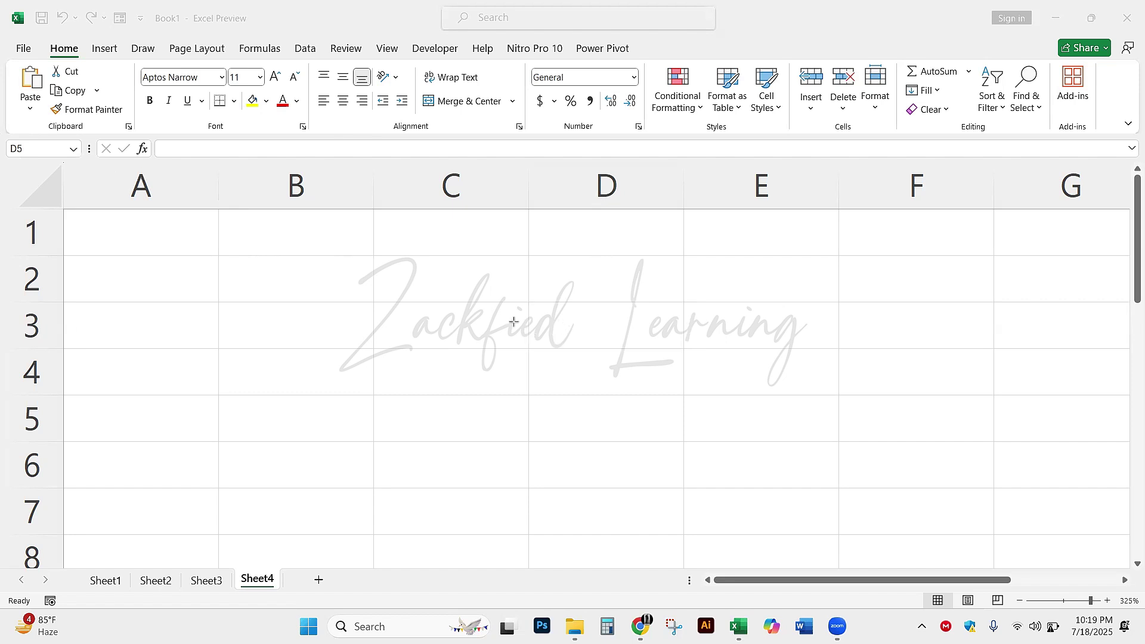
{"action": "key", "text": "Escape"}
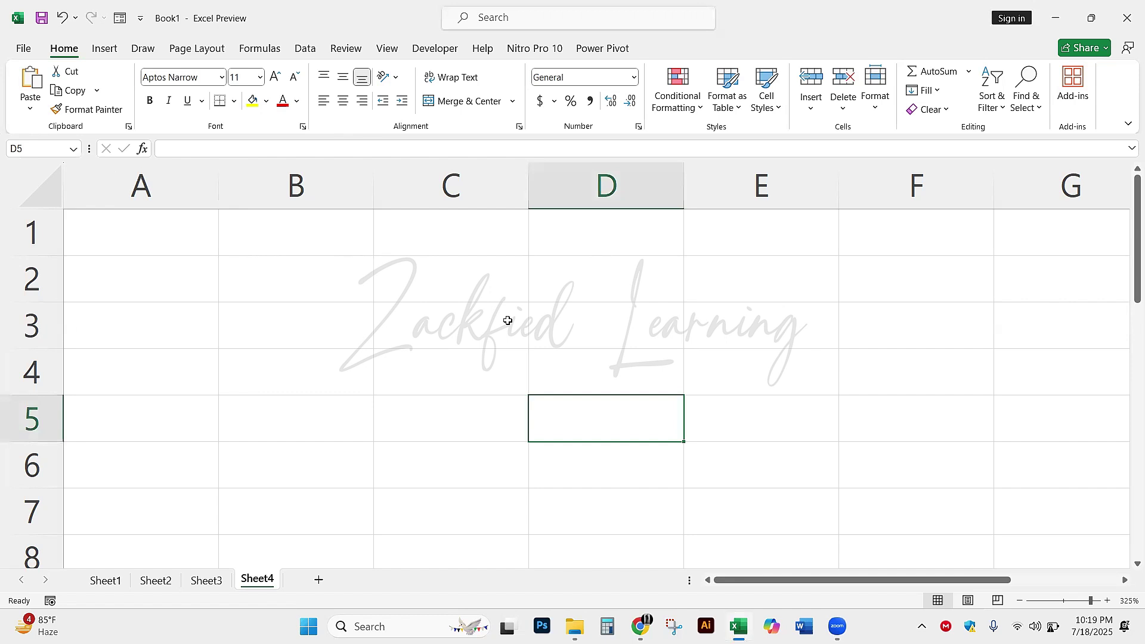
- Draw a black rectangle around cell D5 with arrows from it to column letter D and row number 5
{"action": "scroll", "coordinate": [508, 321], "scroll_direction": "down", "scroll_amount": 1, "text": "ctrl"}
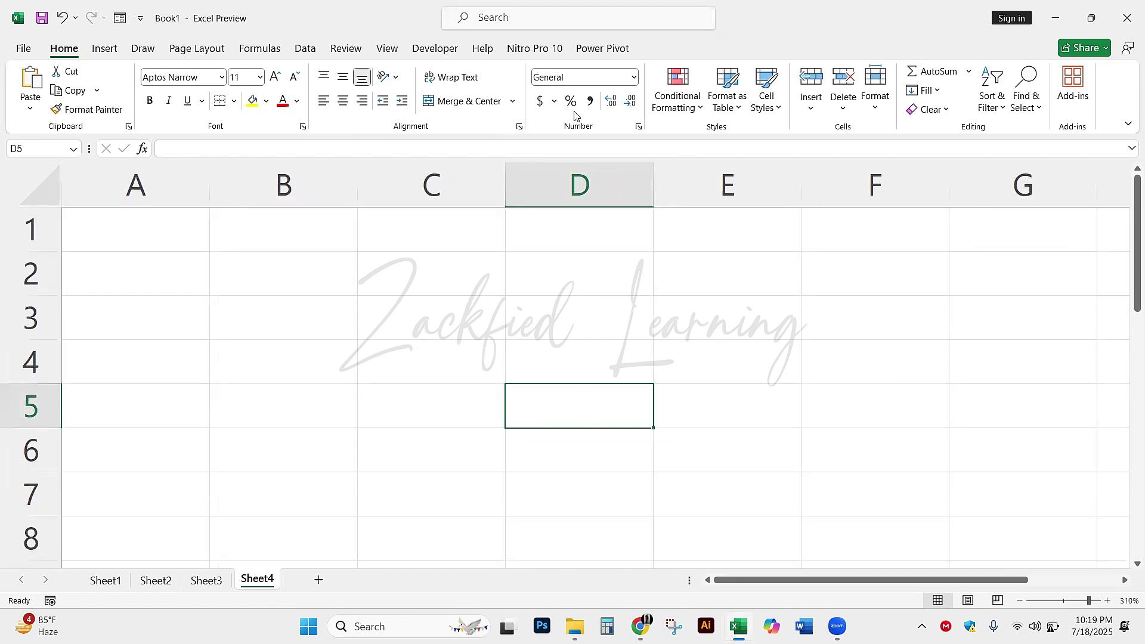
{"action": "key", "text": "ctrl+2"}
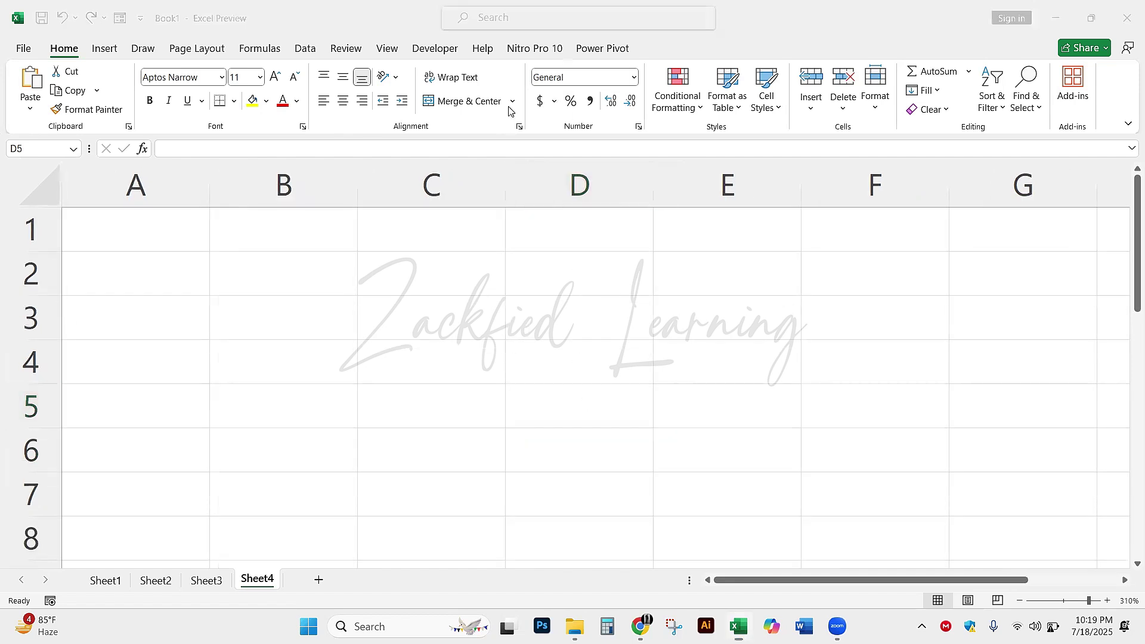
{"action": "left_click", "coordinate": [589, 391]}
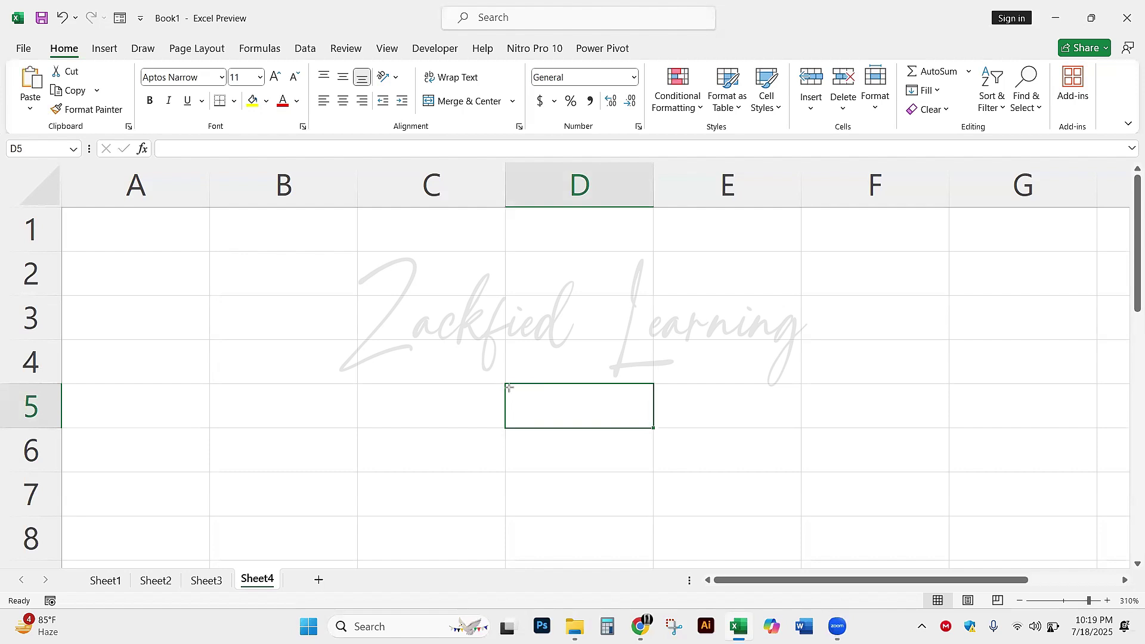
{"action": "left_click_drag", "start_coordinate": [506, 385], "coordinate": [655, 431]}
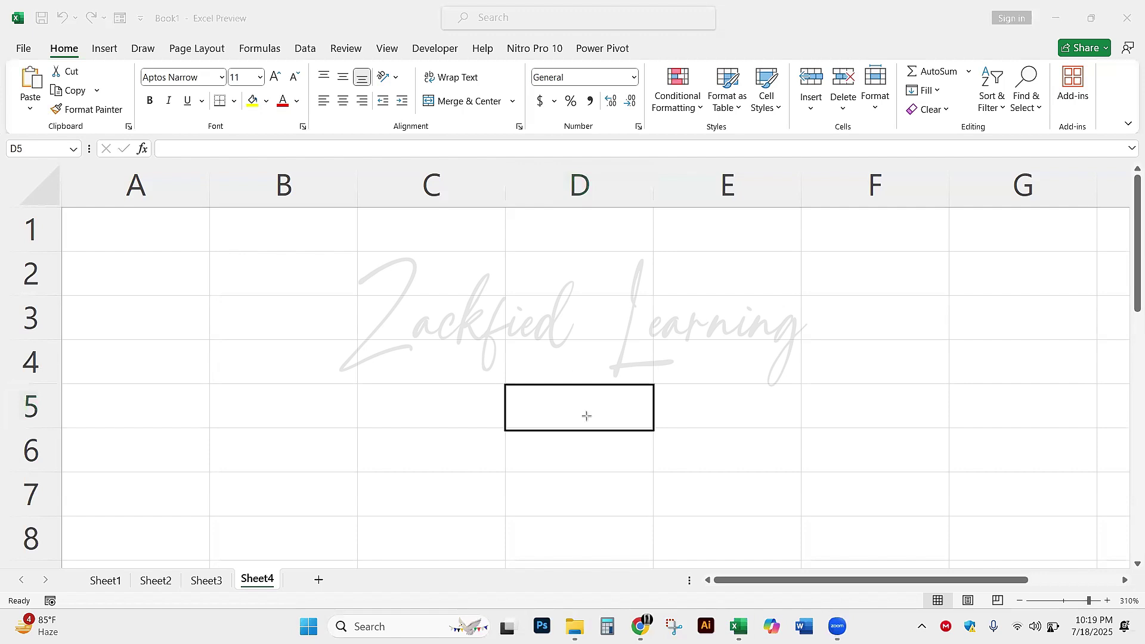
{"action": "left_click_drag", "start_coordinate": [574, 407], "coordinate": [575, 201]}
{"action": "left_click_drag", "start_coordinate": [574, 407], "coordinate": [82, 405]}
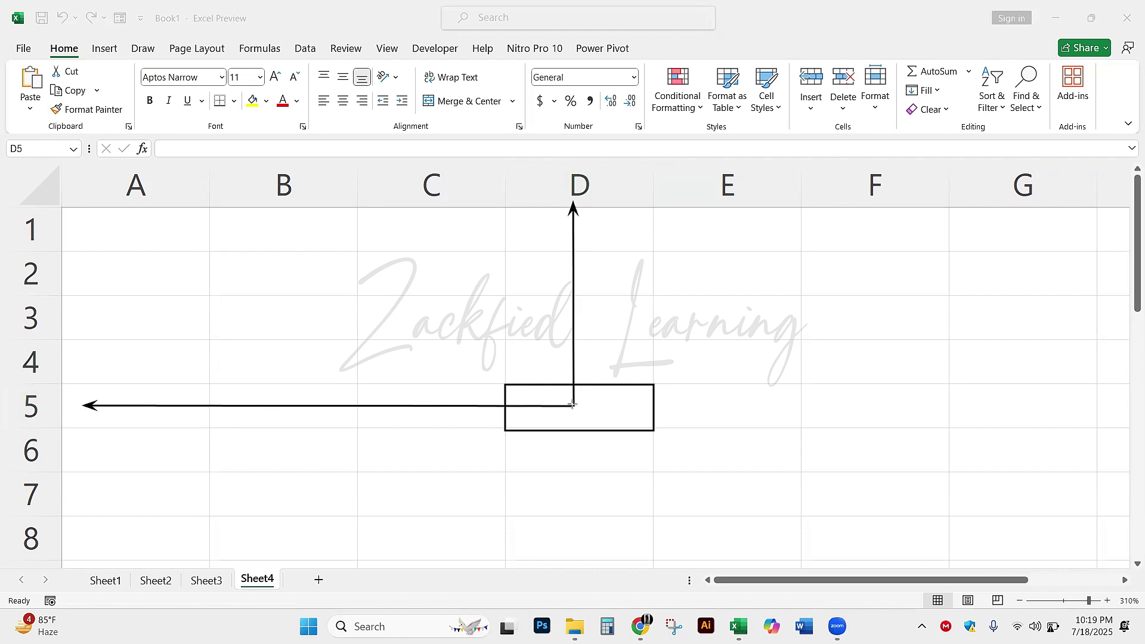
- Add an arrow from the boxed cell D5 to the name box, a short arrow inside the box, and another pointing up at the name box
{"action": "mouse_move", "coordinate": [573, 405]}
{"action": "left_mouse_down"}
{"action": "mouse_move", "coordinate": [66, 209]}
{"action": "mouse_move", "coordinate": [32, 161]}
{"action": "mouse_move", "coordinate": [42, 150]}
{"action": "left_mouse_up"}
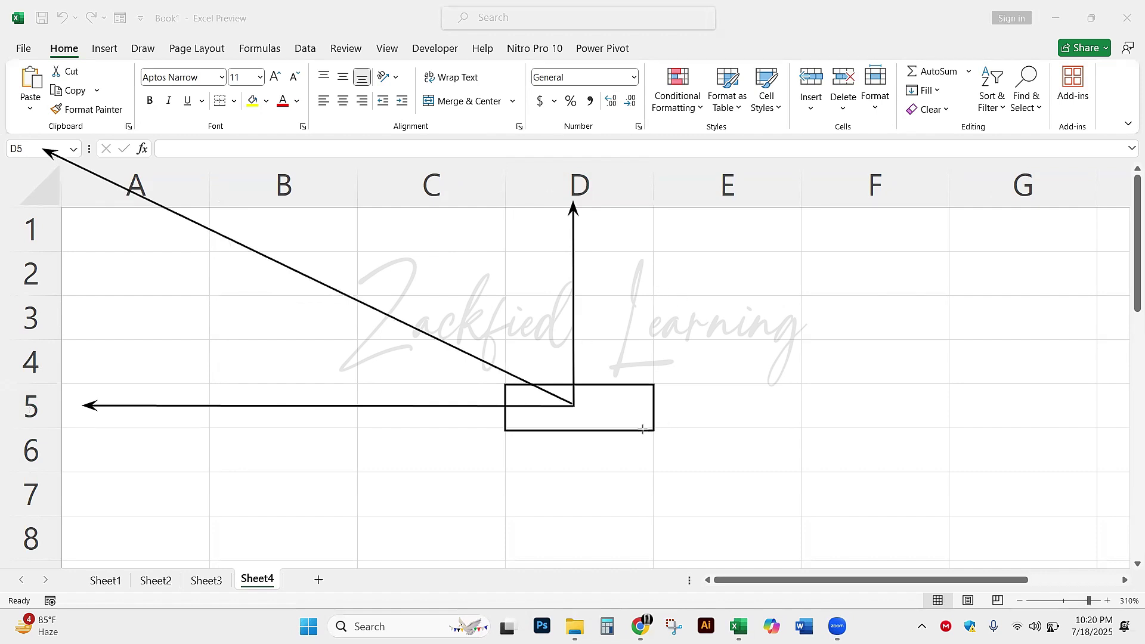
{"action": "left_click_drag", "start_coordinate": [617, 407], "coordinate": [623, 412]}
{"action": "left_click_drag", "start_coordinate": [38, 225], "coordinate": [21, 154]}
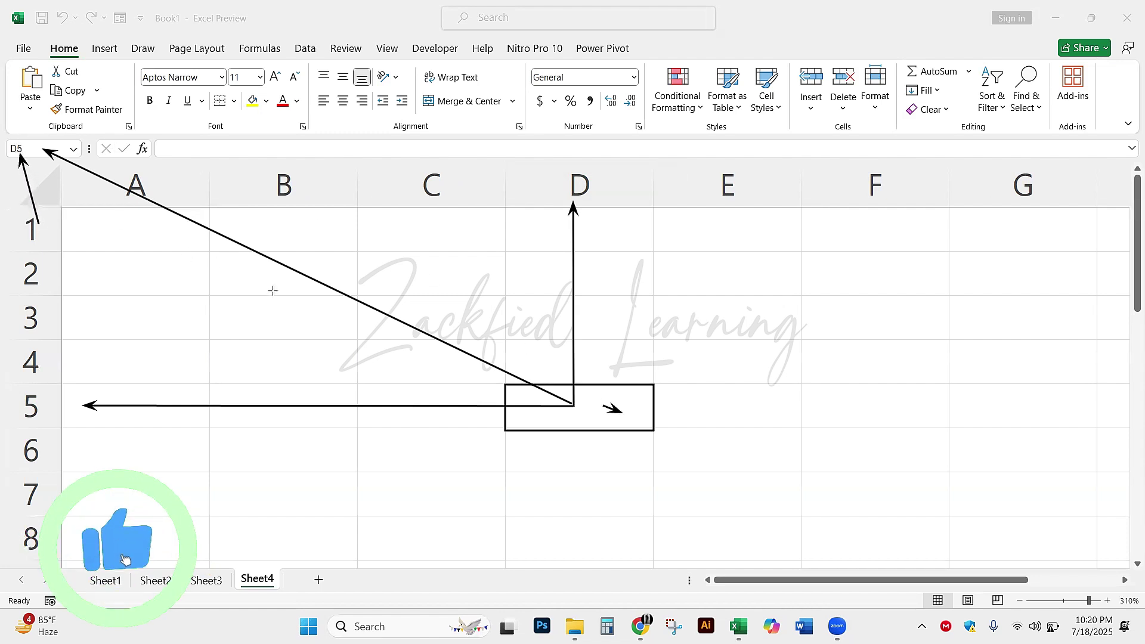
- Undo all the arrows and the rectangle around D5
{"action": "key", "text": "ctrl+z"}
{"action": "key", "text": "ctrl+z"}
{"action": "key", "text": "ctrl+z"}
{"action": "key", "text": "ctrl+z"}
{"action": "key", "text": "ctrl+z"}
{"action": "key", "text": "ctrl+z"}
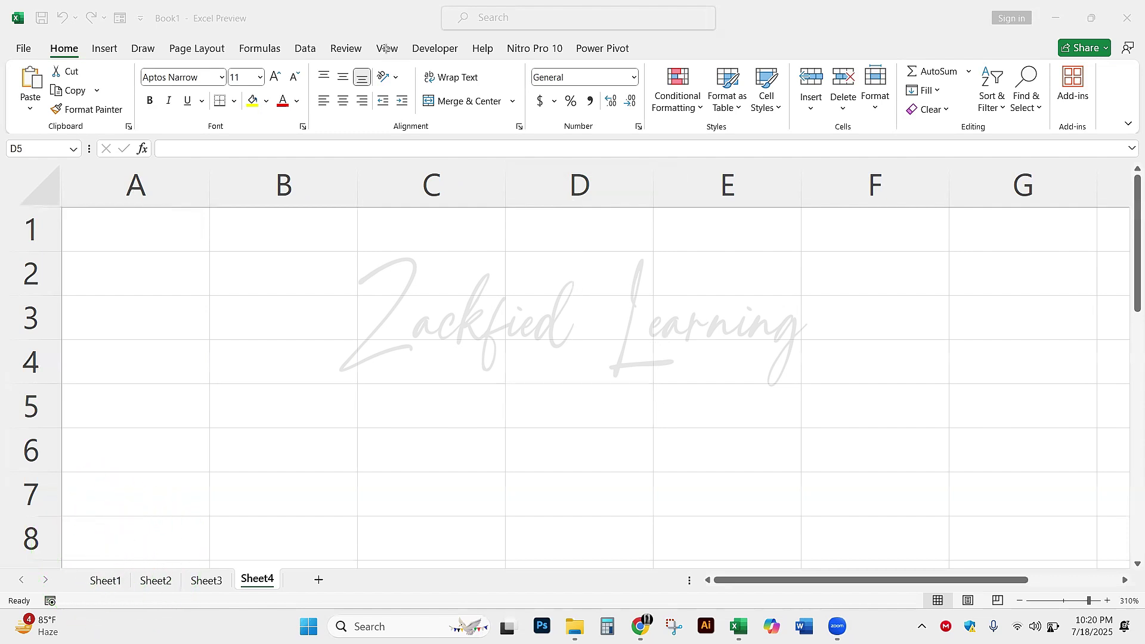
- Select single cells C3, E3, E4, D4, C3 and B3 in turn, finishing on B5, to show each address in the name box
{"action": "left_click", "coordinate": [477, 330]}
{"action": "left_click", "coordinate": [695, 327]}
{"action": "left_click", "coordinate": [712, 360]}
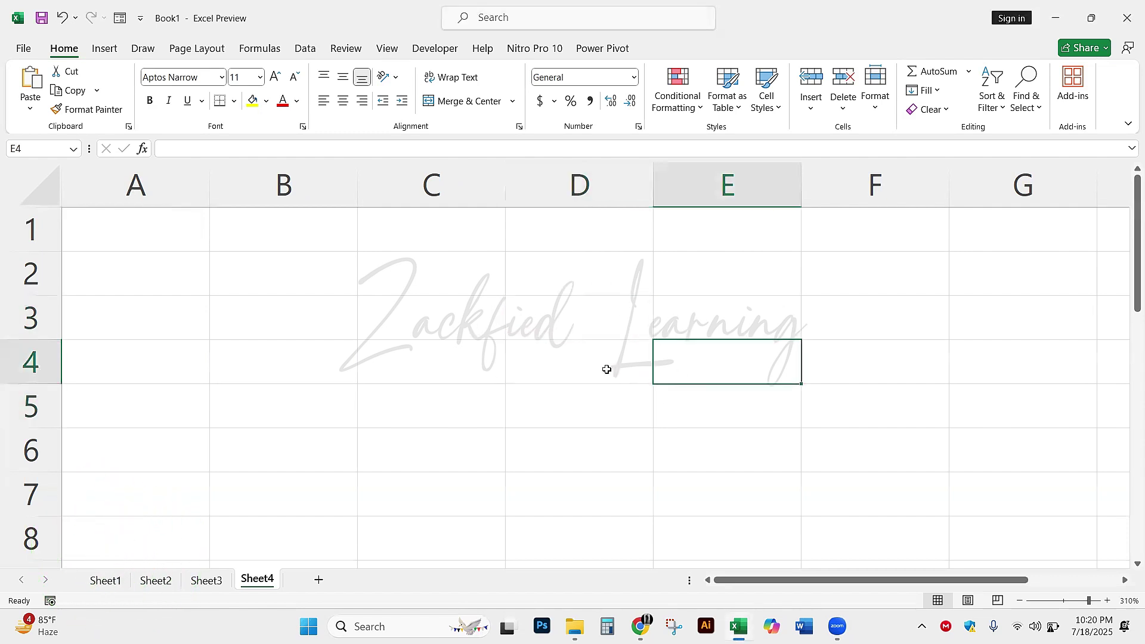
{"action": "left_click", "coordinate": [600, 368]}
{"action": "left_click", "coordinate": [371, 317]}
{"action": "left_click", "coordinate": [343, 329]}
{"action": "left_click", "coordinate": [349, 407]}
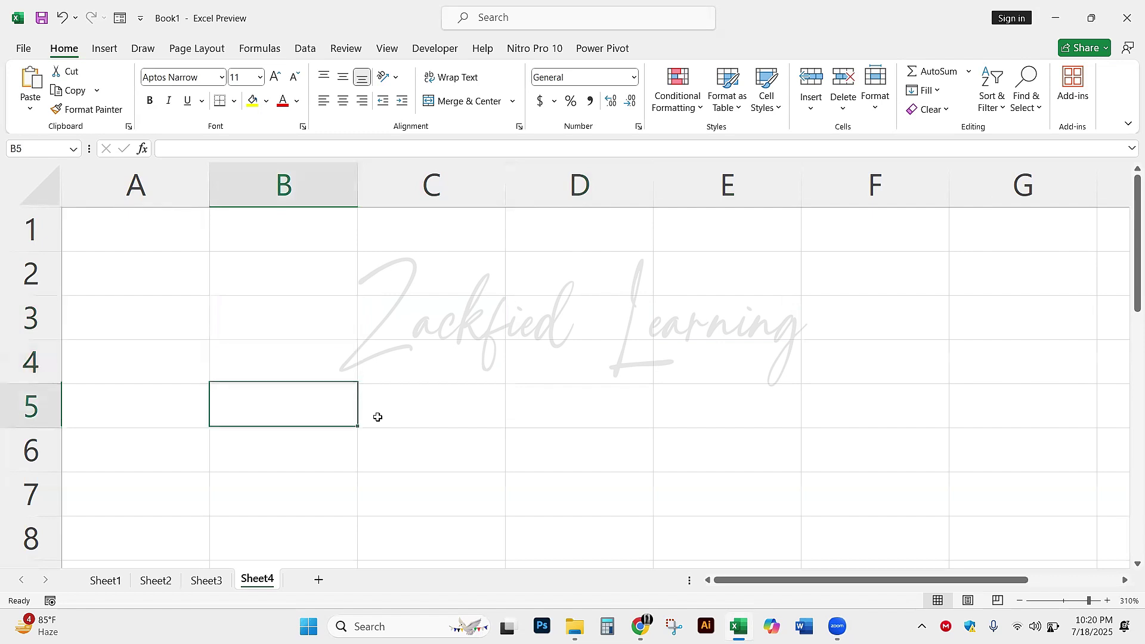
- Select cells D5, B3, D4, E4 and F5 one after another, then highlight the address F5 in the name box
{"action": "left_click", "coordinate": [542, 406]}
{"action": "left_click", "coordinate": [280, 320]}
{"action": "left_click", "coordinate": [597, 361]}
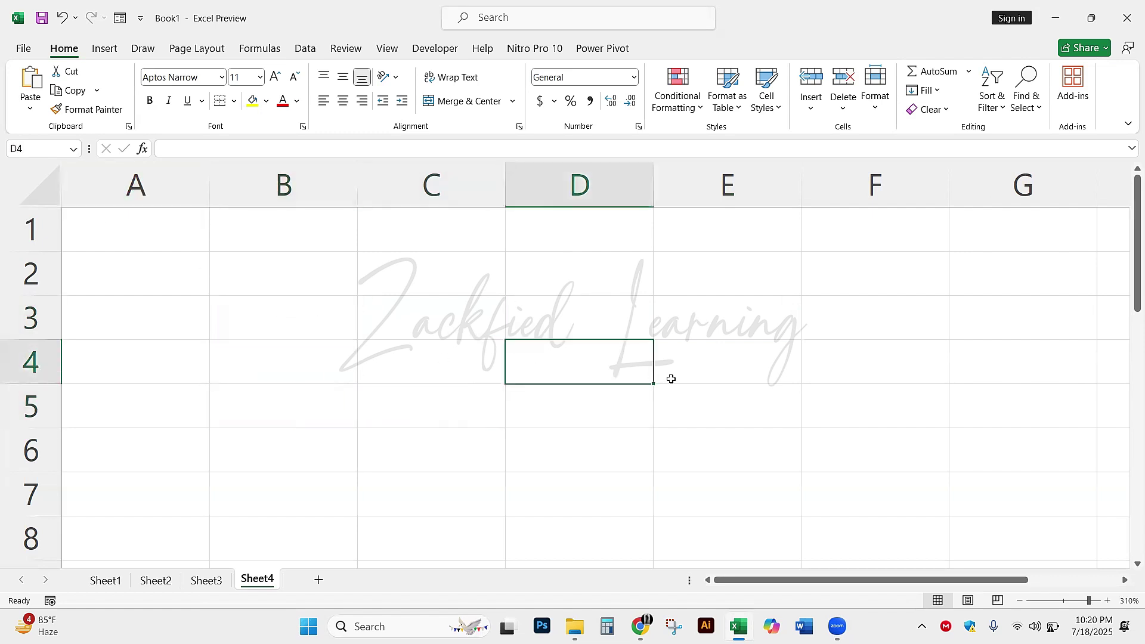
{"action": "left_click", "coordinate": [670, 378]}
{"action": "left_click", "coordinate": [852, 416]}
{"action": "left_click", "coordinate": [38, 148]}
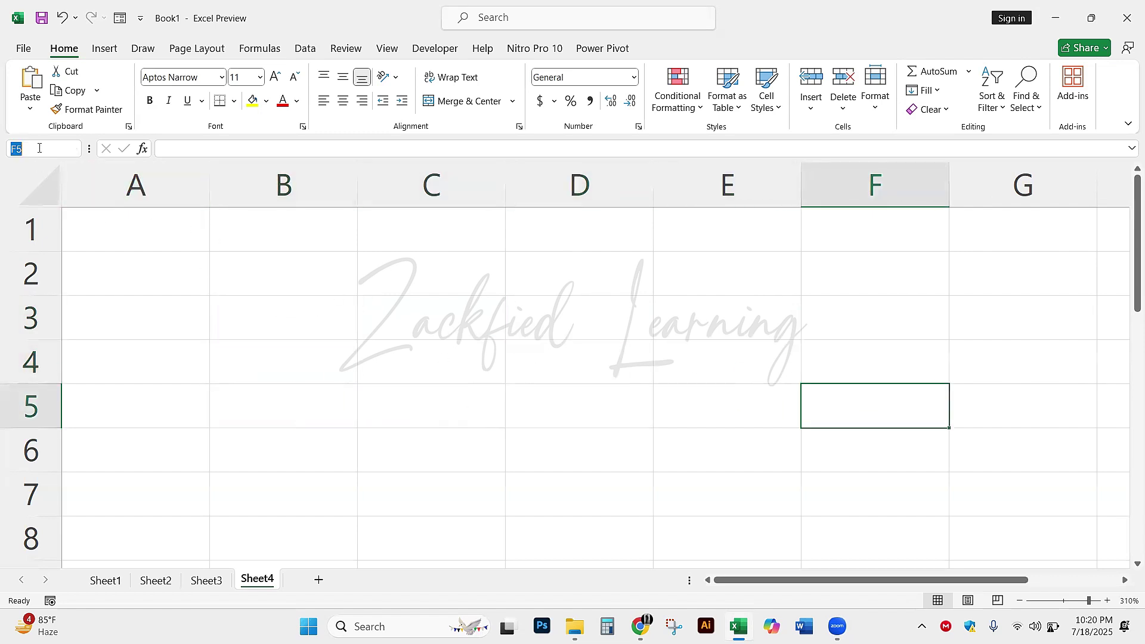
- Select cells F3, G4, F3, D6, C5 and D4 in turn, finishing on B2
{"action": "left_click", "coordinate": [882, 324]}
{"action": "left_click", "coordinate": [1025, 368]}
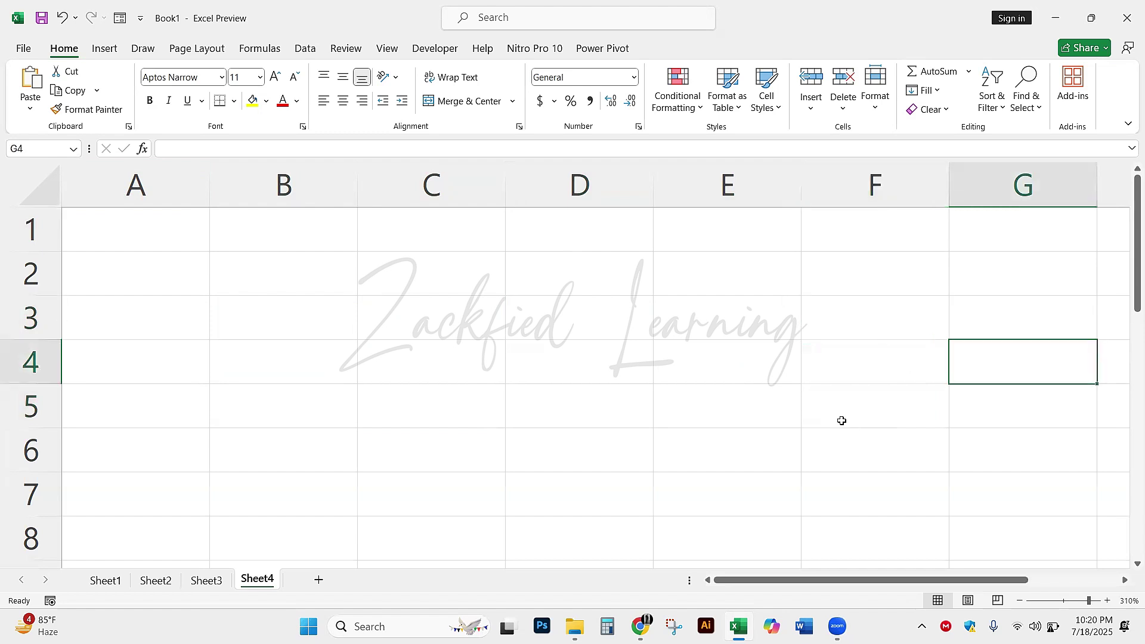
{"action": "left_click", "coordinate": [847, 322]}
{"action": "left_click", "coordinate": [539, 458]}
{"action": "key", "text": "Up"}
{"action": "key", "text": "Left"}
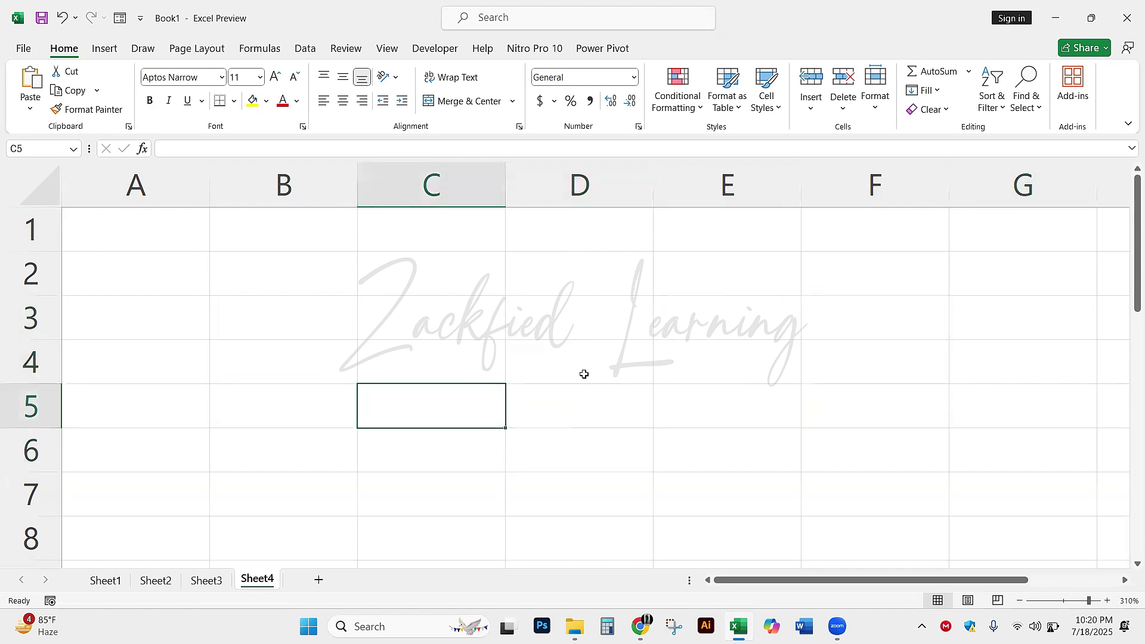
{"action": "left_click", "coordinate": [621, 355]}
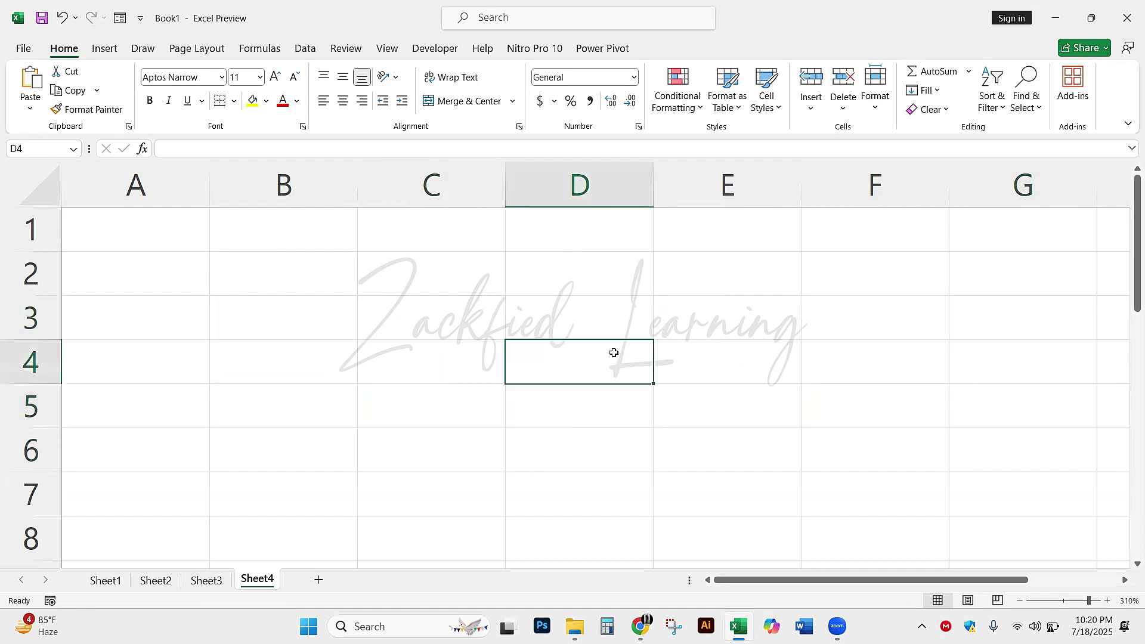
{"action": "left_click", "coordinate": [439, 299]}
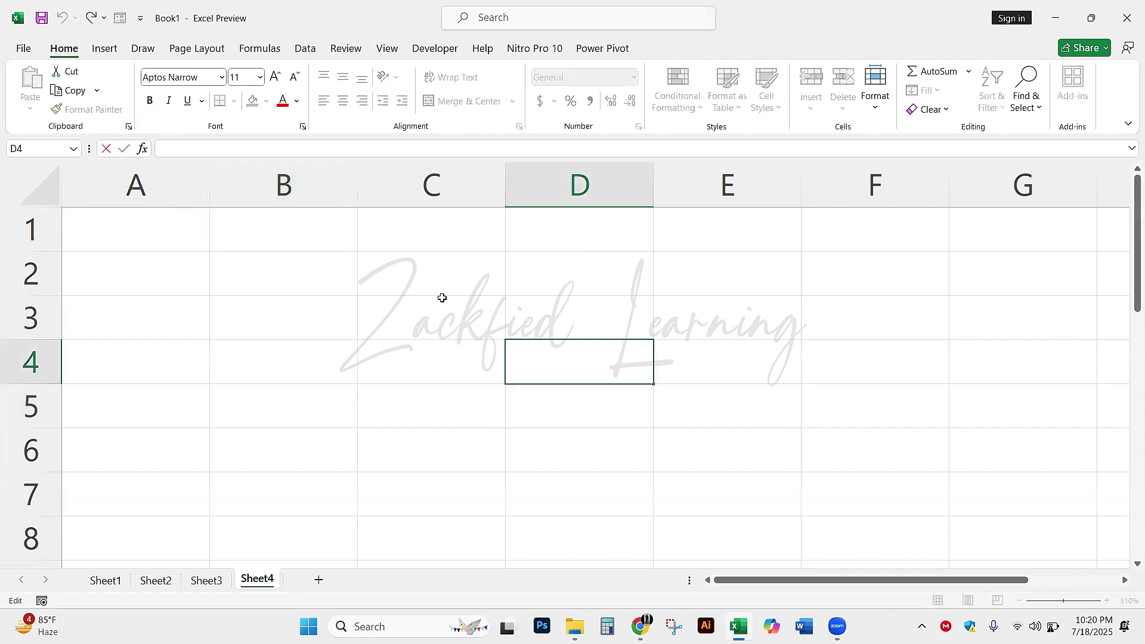
{"action": "left_click", "coordinate": [325, 287]}
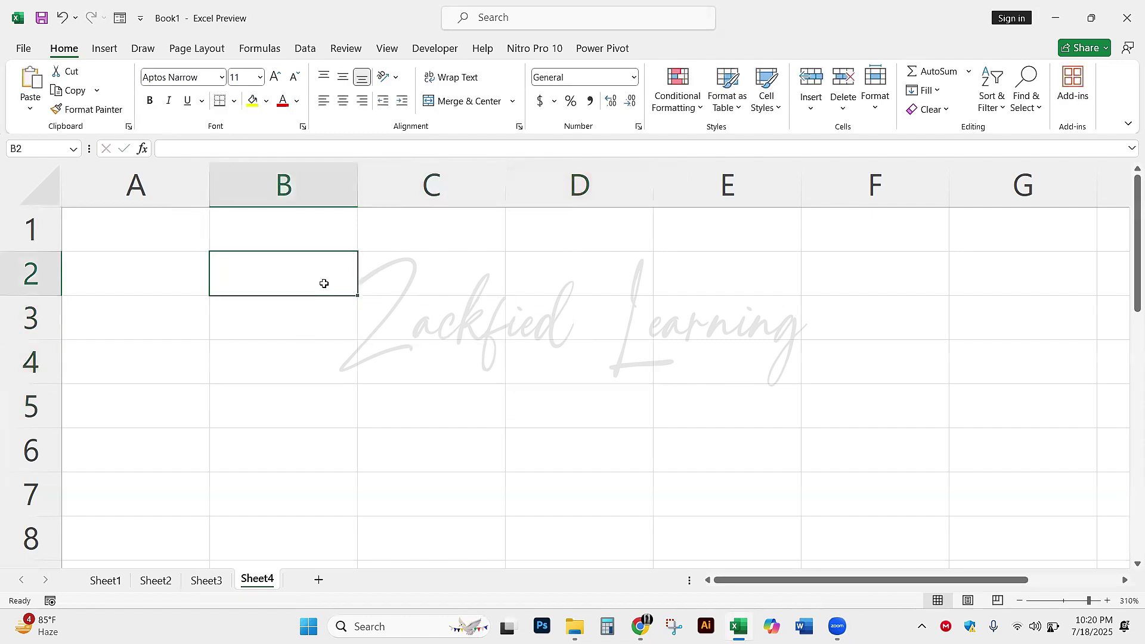
- Move the active cell one cell at a time from B2 through columns B to D, finishing on B4
{"action": "key", "text": "Right"}
{"action": "key", "text": "Right"}
{"action": "key", "text": "Down"}
{"action": "key", "text": "Left"}
{"action": "key", "text": "Left"}
{"action": "key", "text": "Down"}
{"action": "key", "text": "Down"}
{"action": "key", "text": "Right"}
{"action": "key", "text": "Up"}
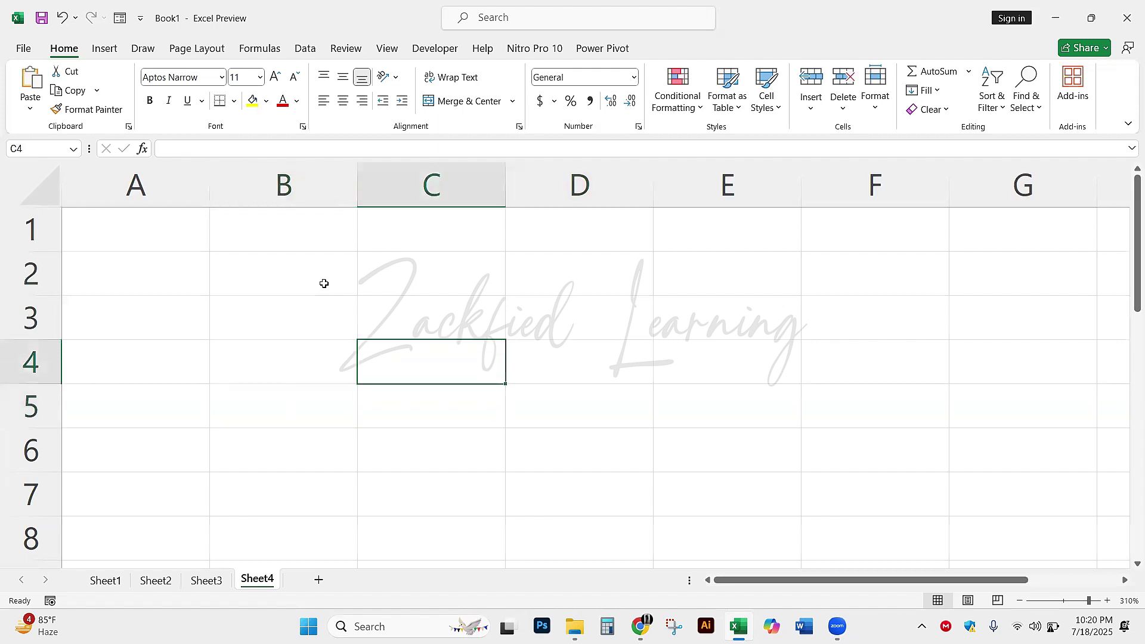
{"action": "key", "text": "Left"}
- Start a formula in B4 that references cell E4, then shift the reference to D4
{"action": "type", "text": "="}
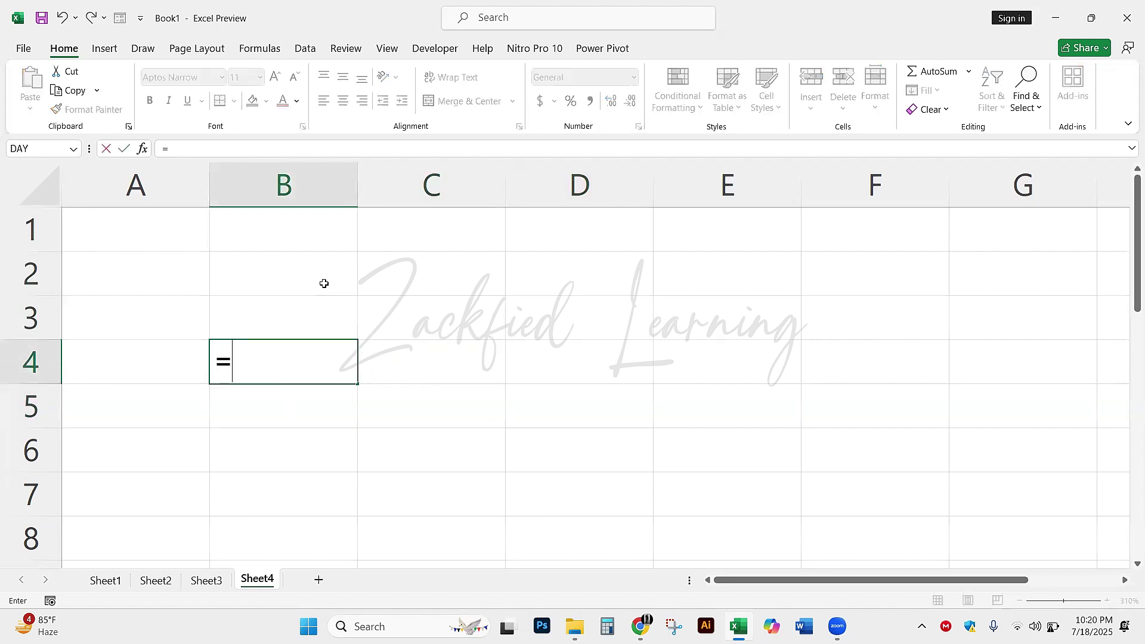
{"action": "key", "text": "Right"}
{"action": "key", "text": "Right"}
{"action": "key", "text": "Right"}
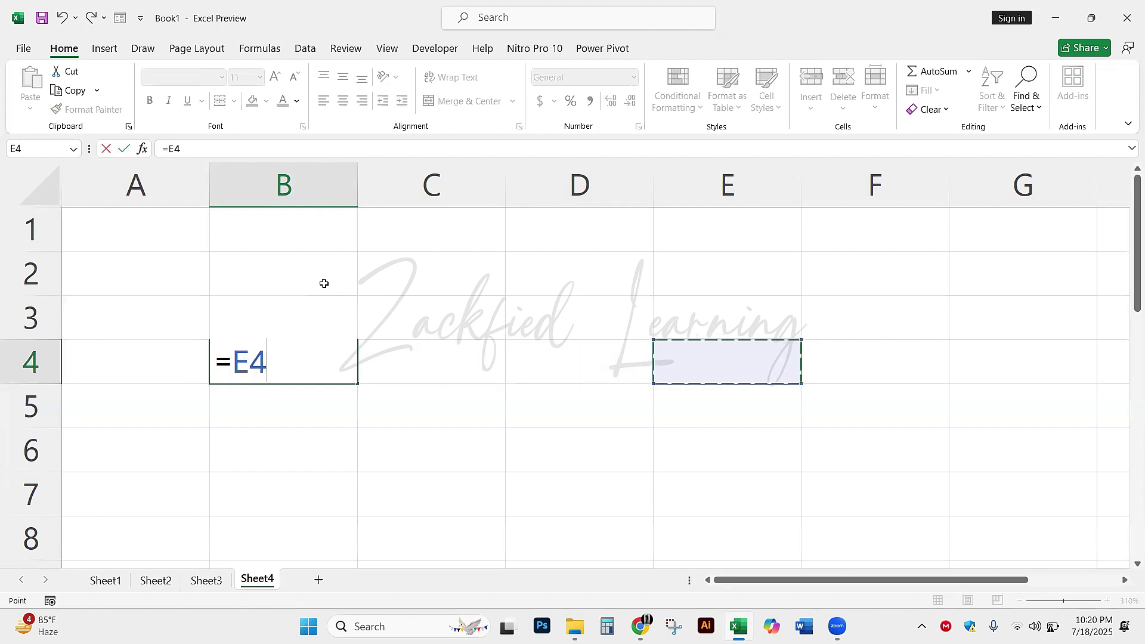
{"action": "key", "text": "Left"}
{"action": "key", "text": "Up"}
{"action": "key", "text": "Down"}
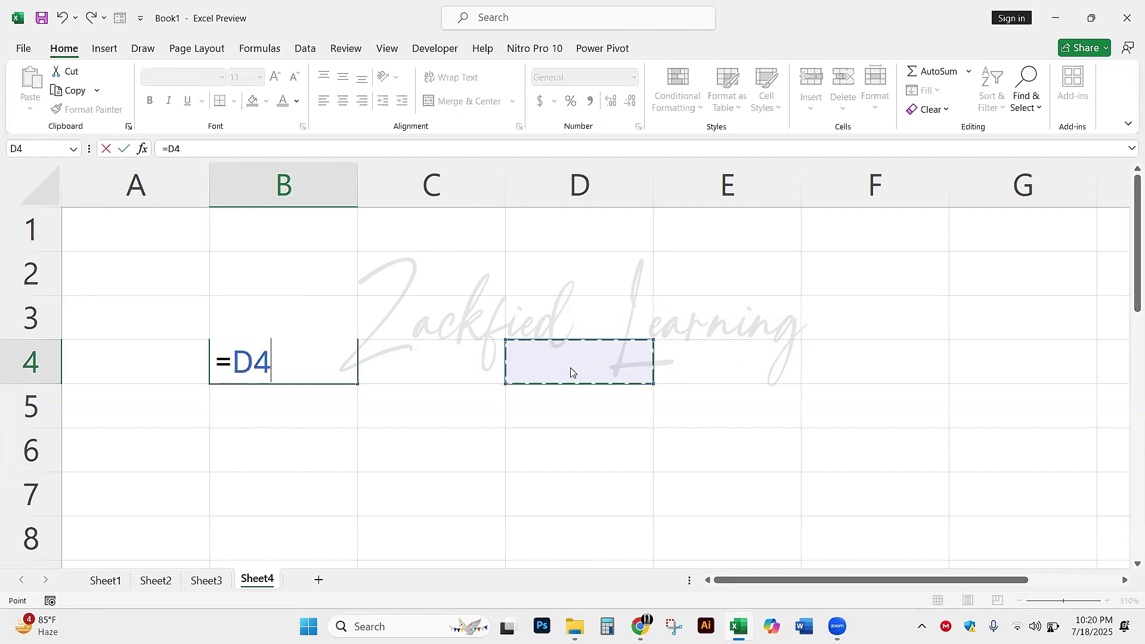
- Shift the formula's reference cell by cell to C2 and on to E6
{"action": "key", "text": "Up"}
{"action": "key", "text": "Up"}
{"action": "key", "text": "Left"}
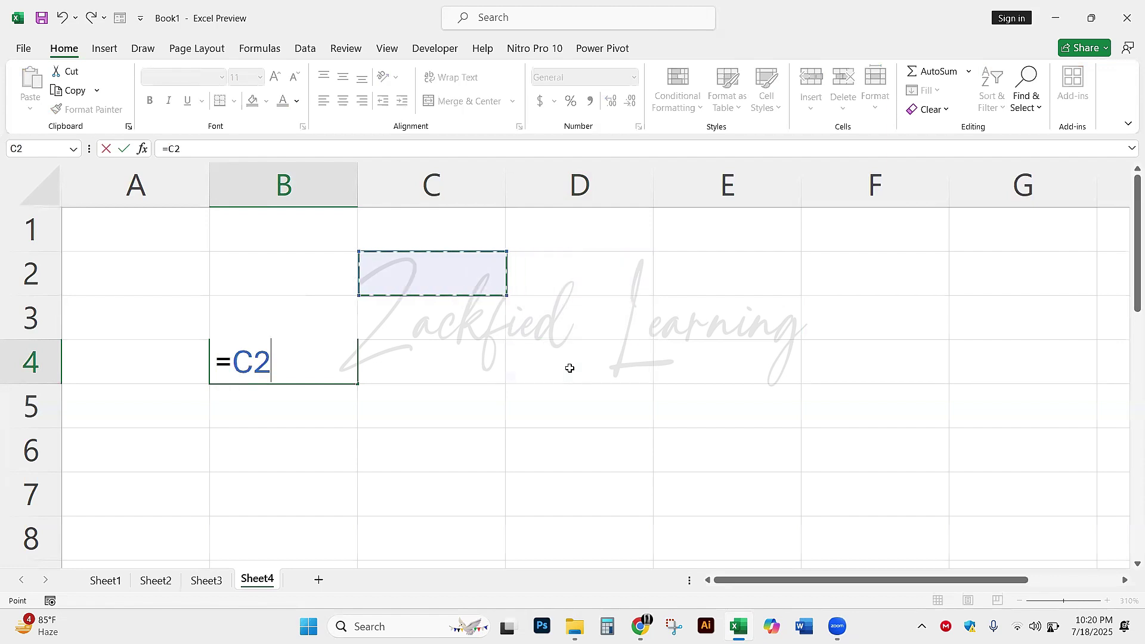
{"action": "key", "text": "Left"}
{"action": "key", "text": "Down"}
{"action": "key", "text": "Down"}
{"action": "key", "text": "Down"}
{"action": "key", "text": "Left"}
{"action": "key", "text": "Down"}
{"action": "key", "text": "Right"}
{"action": "key", "text": "Right"}
{"action": "key", "text": "Right"}
{"action": "key", "text": "Right"}
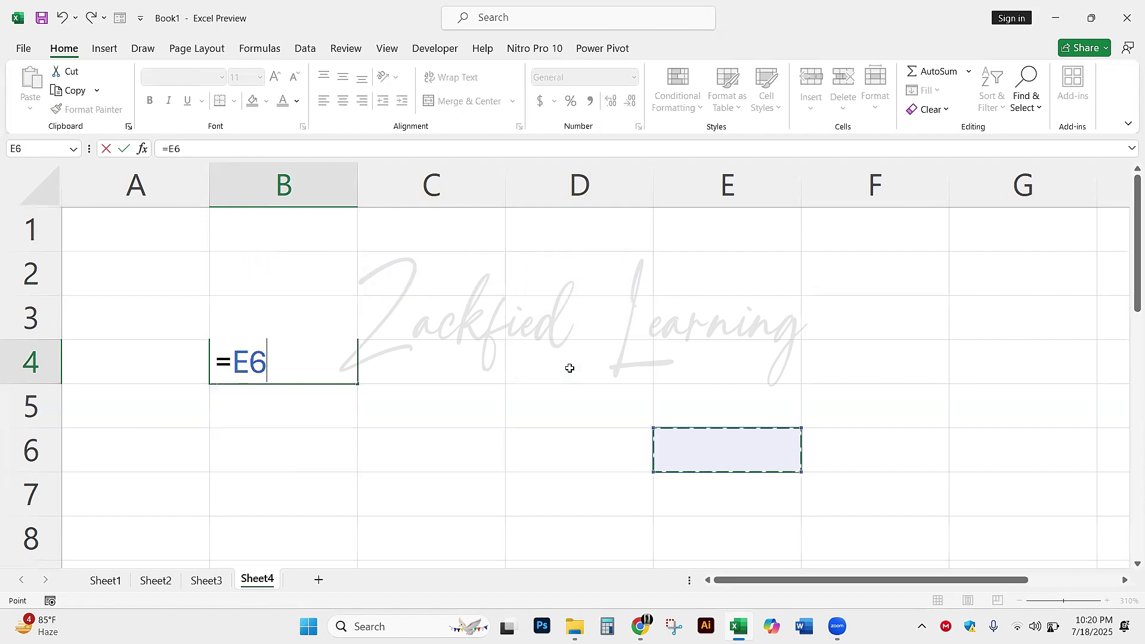
- Shift the formula's reference to E2 and highlight that reference inside cell B4
{"action": "key", "text": "Up"}
{"action": "key", "text": "Up"}
{"action": "key", "text": "Right"}
{"action": "key", "text": "Up"}
{"action": "key", "text": "Left"}
{"action": "key", "text": "Up"}
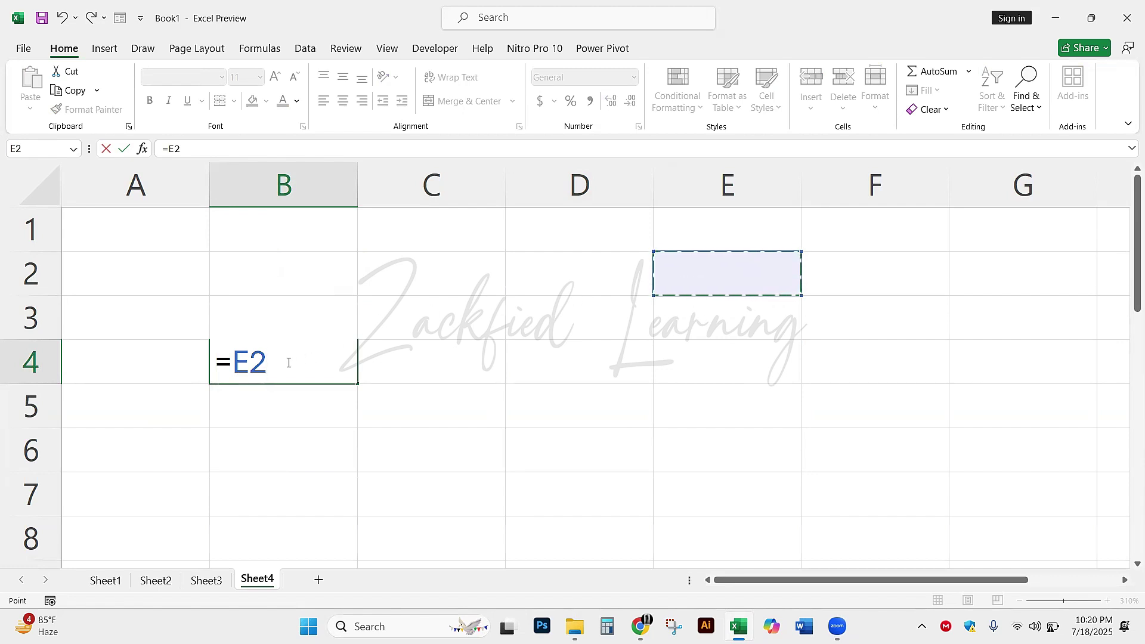
{"action": "left_click_drag", "start_coordinate": [289, 360], "coordinate": [233, 365]}
{"action": "left_click", "coordinate": [257, 373]}
{"action": "left_click", "coordinate": [265, 365]}
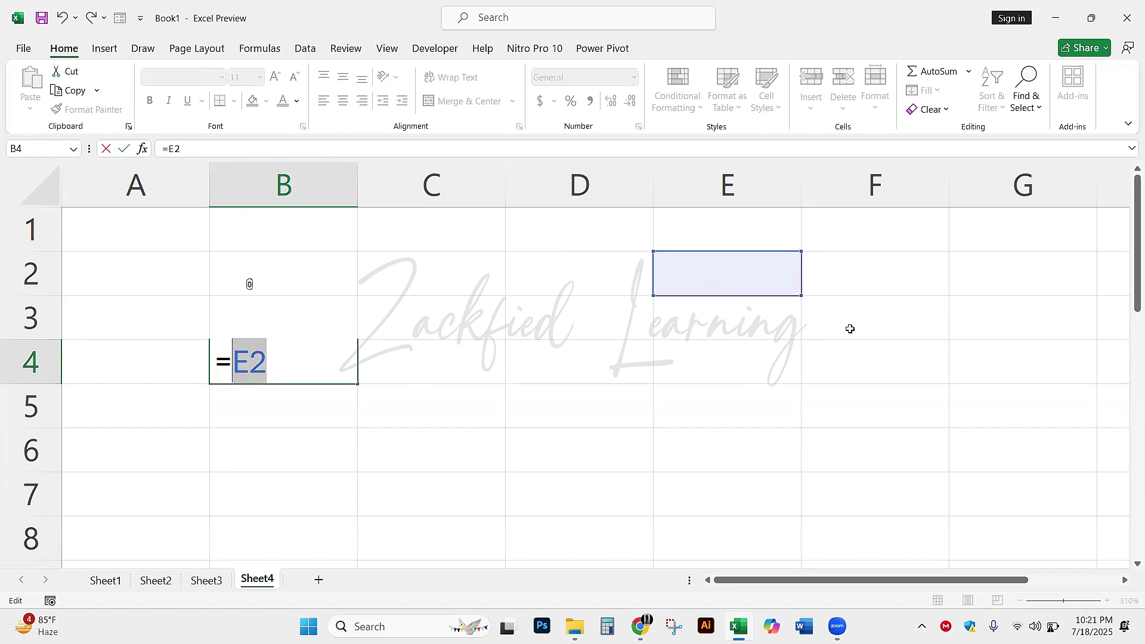
- Replace the reference in the B4 formula with G1, D7 and C5 in turn
{"action": "left_click", "coordinate": [1026, 229]}
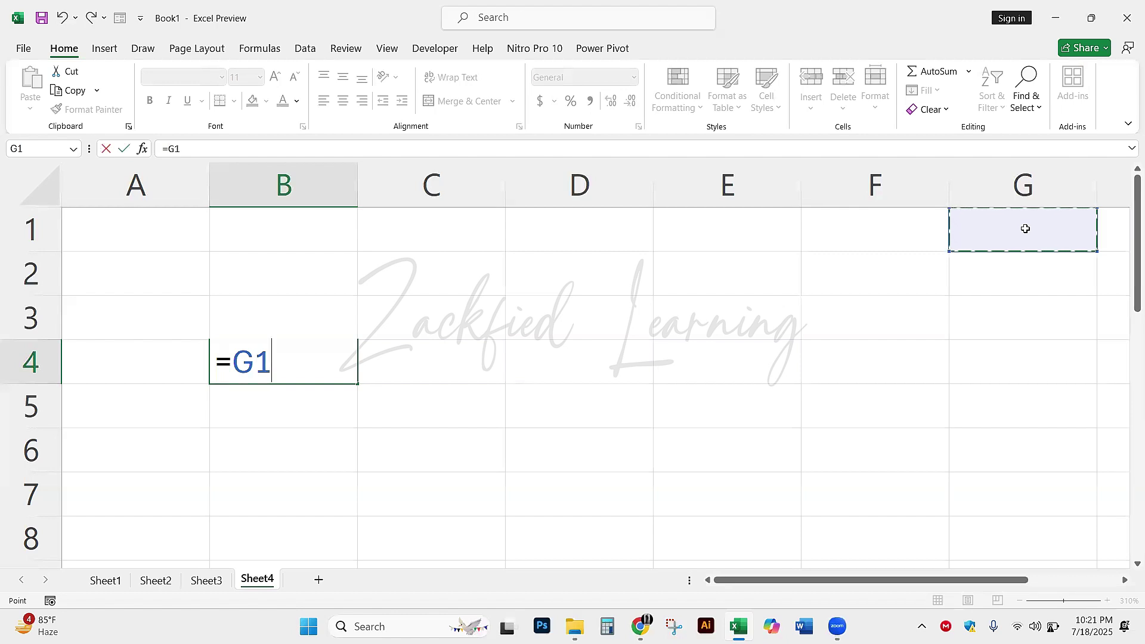
{"action": "left_click", "coordinate": [640, 490]}
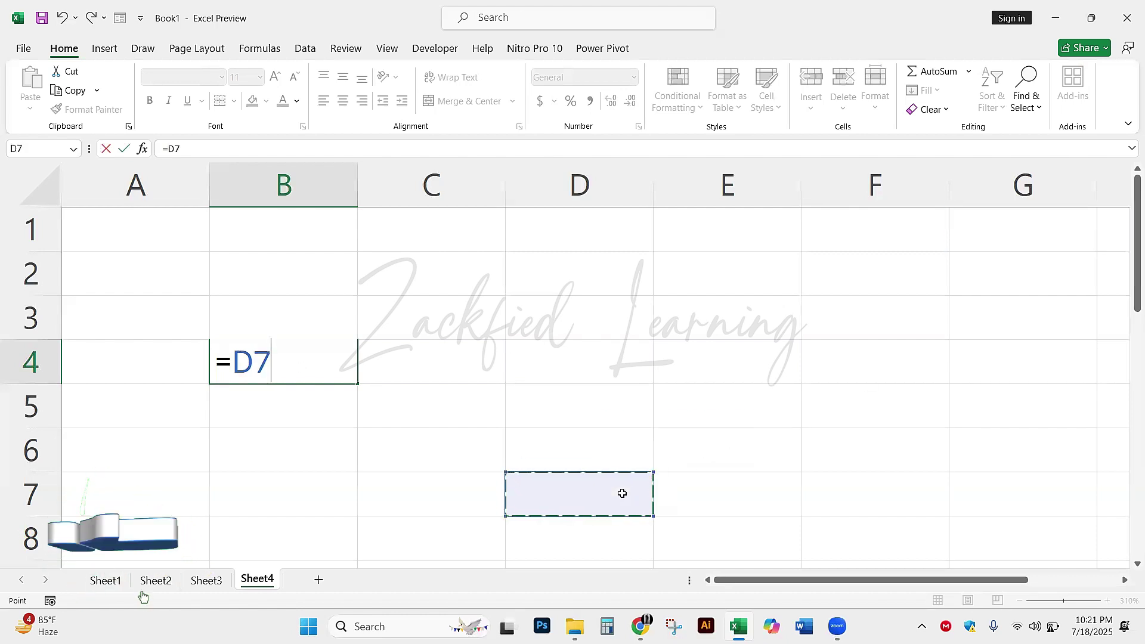
{"action": "left_click", "coordinate": [484, 389]}
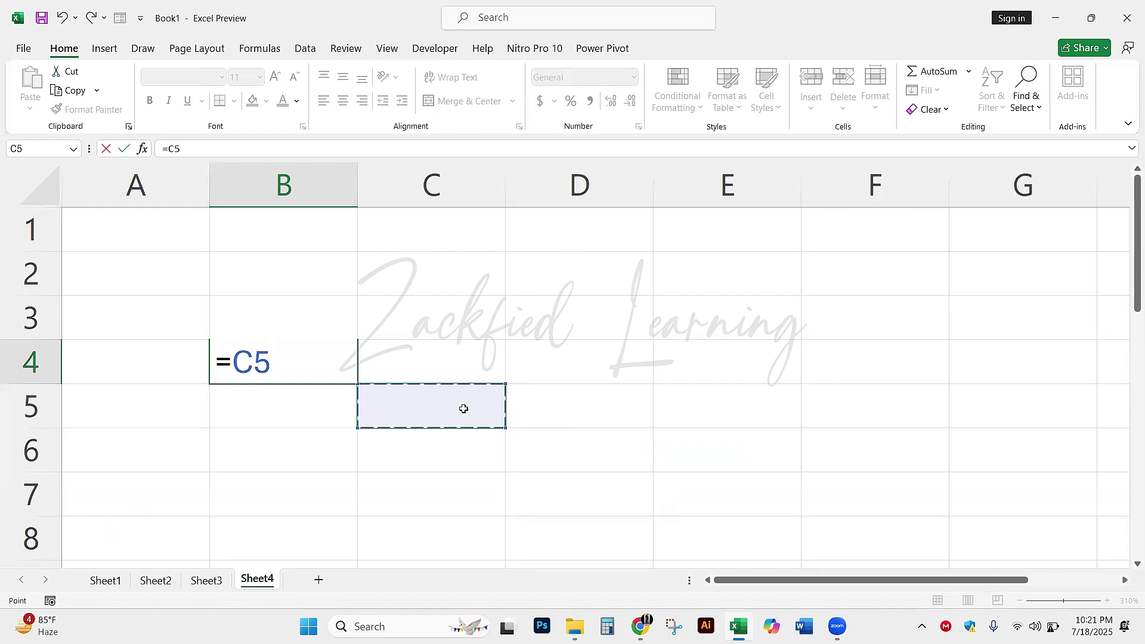
- Point the B4 formula at D4, D3, E3 and D3 in turn, then cancel the formula entry
{"action": "key", "text": "Up"}
{"action": "key", "text": "Right"}
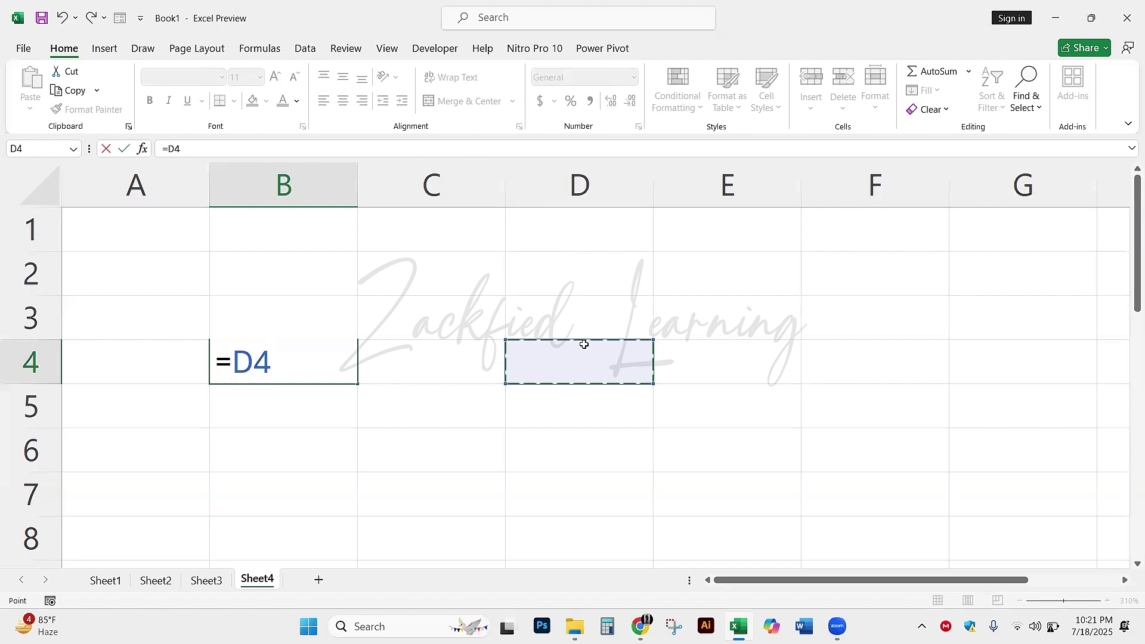
{"action": "left_click", "coordinate": [606, 328]}
{"action": "left_click", "coordinate": [712, 306]}
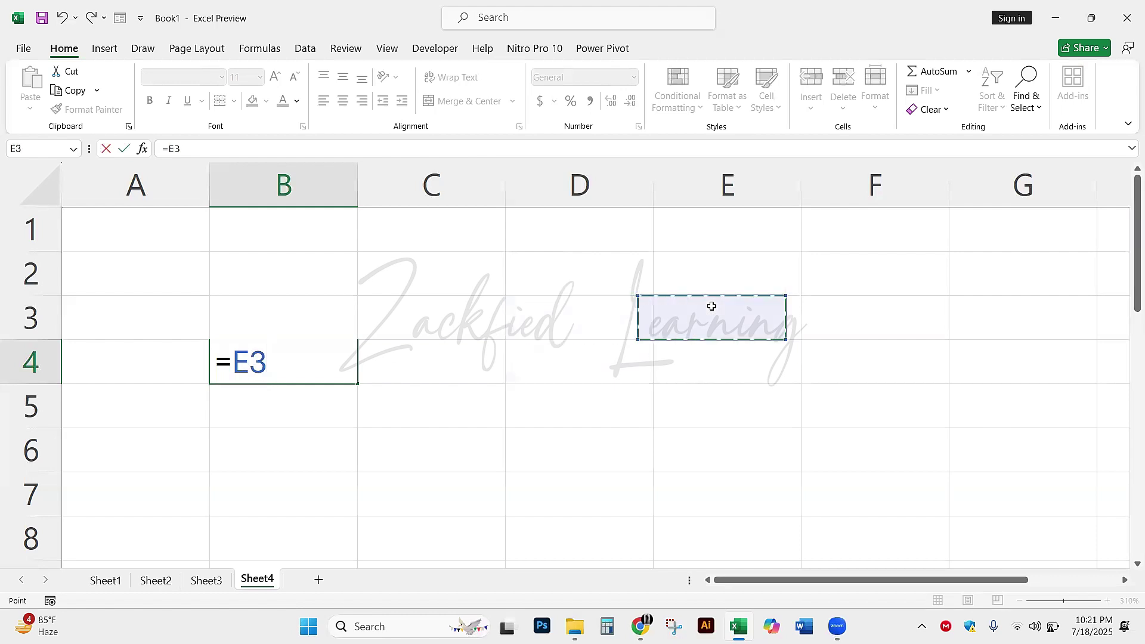
{"action": "left_click", "coordinate": [624, 317]}
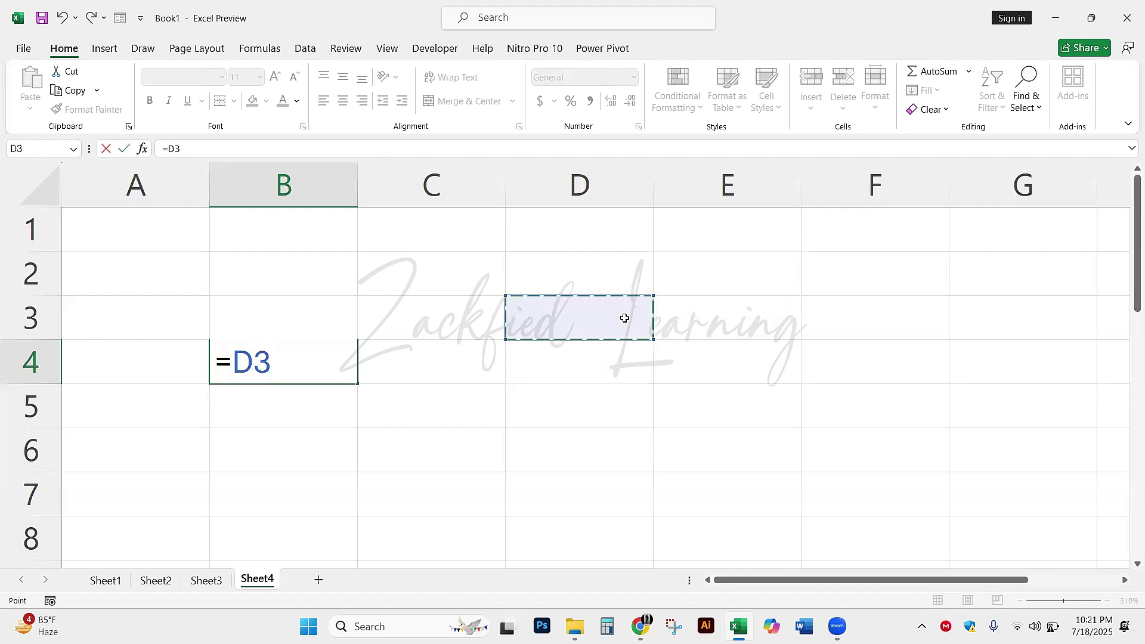
{"action": "key", "text": "Escape"}
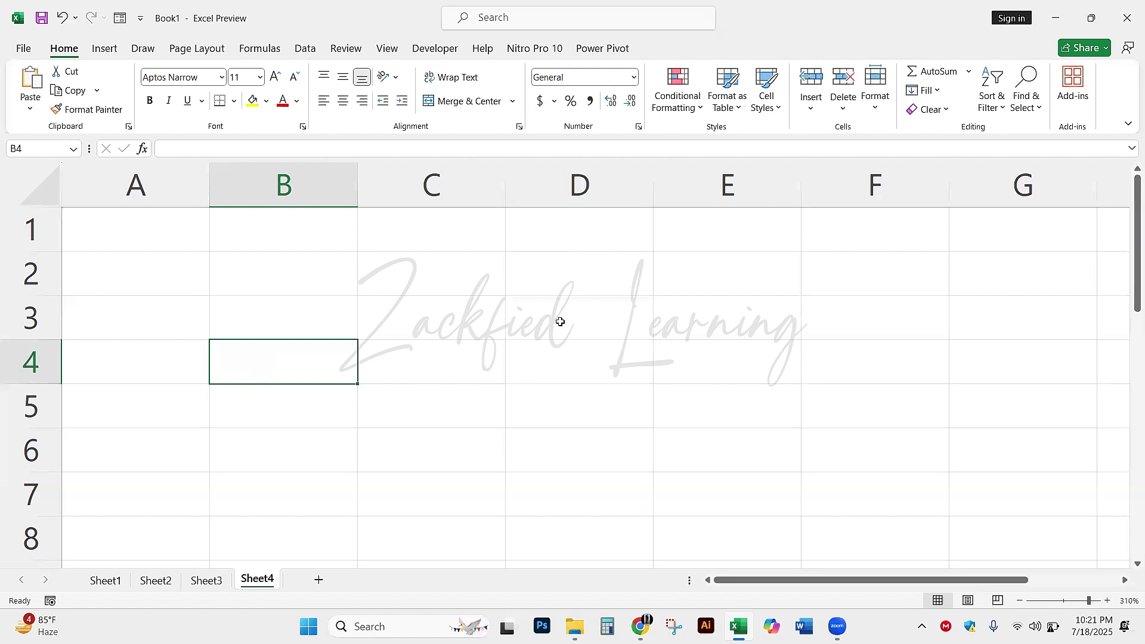
- Begin a formula in cell B3 with an equals sign and draw a black freehand circle around the sign
{"action": "left_click", "coordinate": [452, 353]}
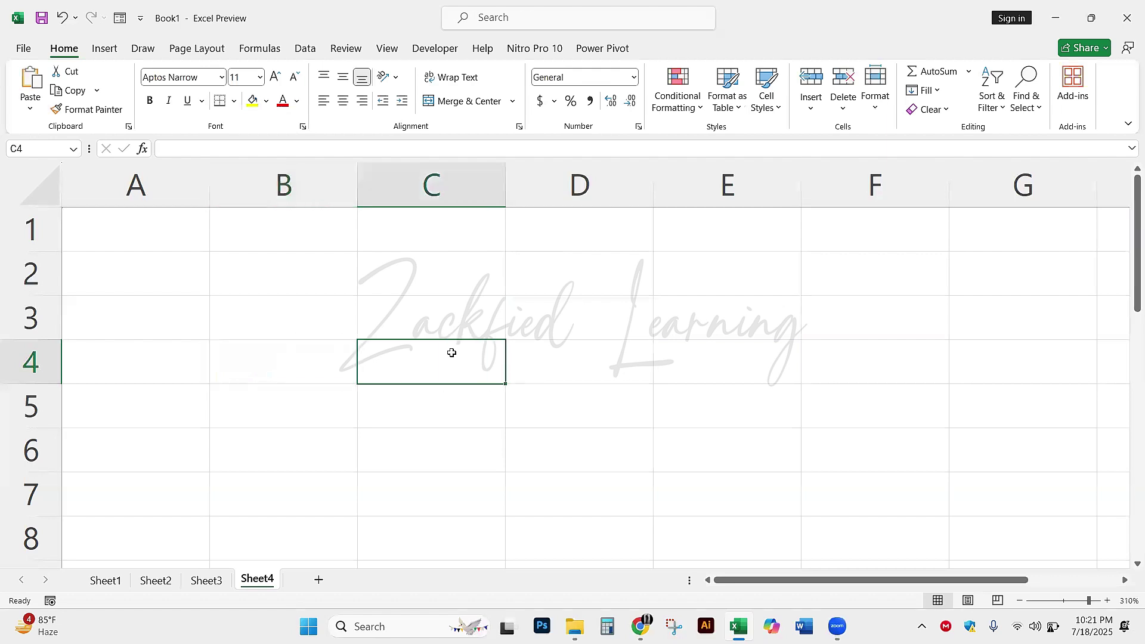
{"action": "left_click", "coordinate": [321, 316]}
{"action": "type", "text": "="}
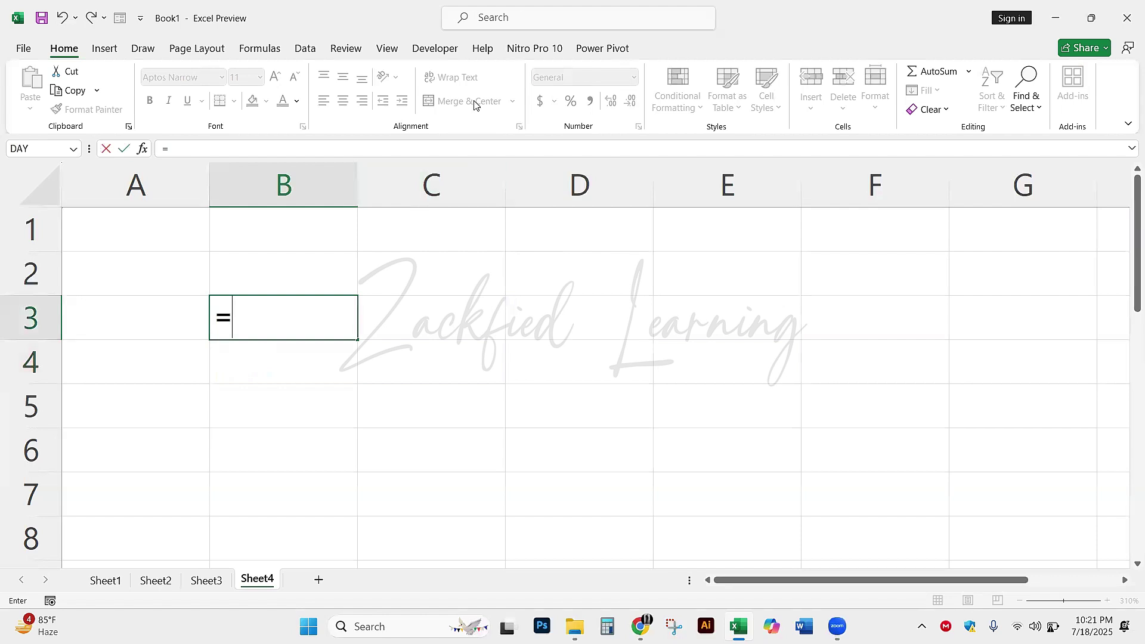
{"action": "left_click_drag", "start_coordinate": [234, 268], "coordinate": [227, 276]}
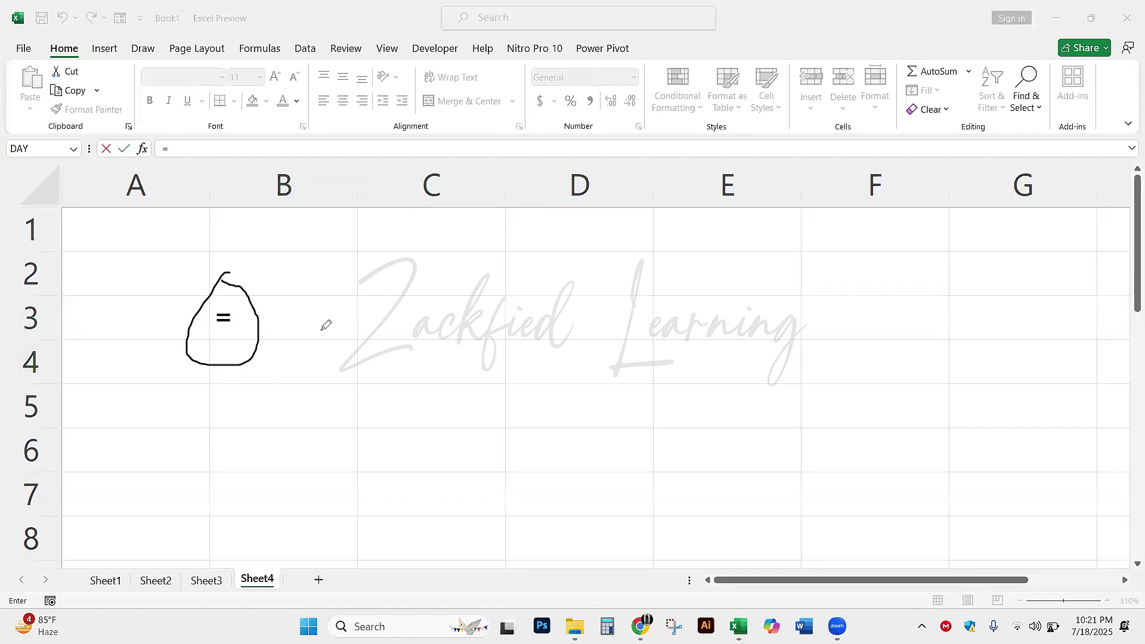
- Draw black freehand lines and crosses beside the equals sign in B3, then cancel the formula entry
{"action": "left_click_drag", "start_coordinate": [322, 321], "coordinate": [246, 317]}
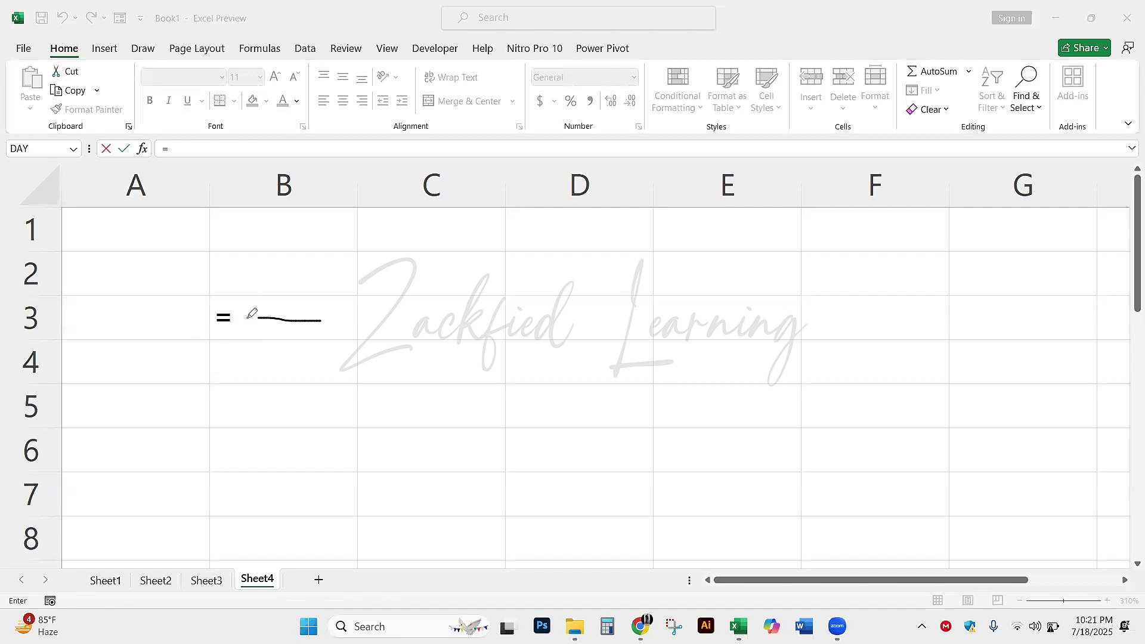
{"action": "left_click_drag", "start_coordinate": [494, 275], "coordinate": [408, 350]}
{"action": "left_click_drag", "start_coordinate": [424, 265], "coordinate": [482, 359]}
{"action": "left_click_drag", "start_coordinate": [239, 309], "coordinate": [281, 294]}
{"action": "left_click_drag", "start_coordinate": [429, 329], "coordinate": [367, 392]}
{"action": "left_click_drag", "start_coordinate": [387, 285], "coordinate": [510, 387]}
{"action": "left_click", "coordinate": [305, 318]}
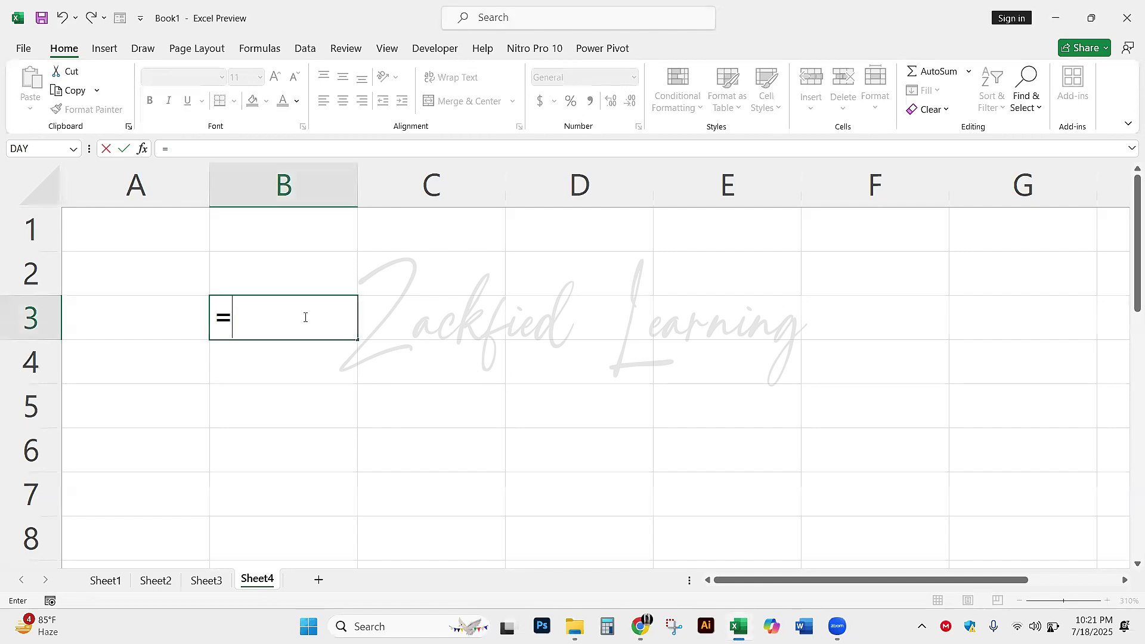
{"action": "key", "text": "Escape"}
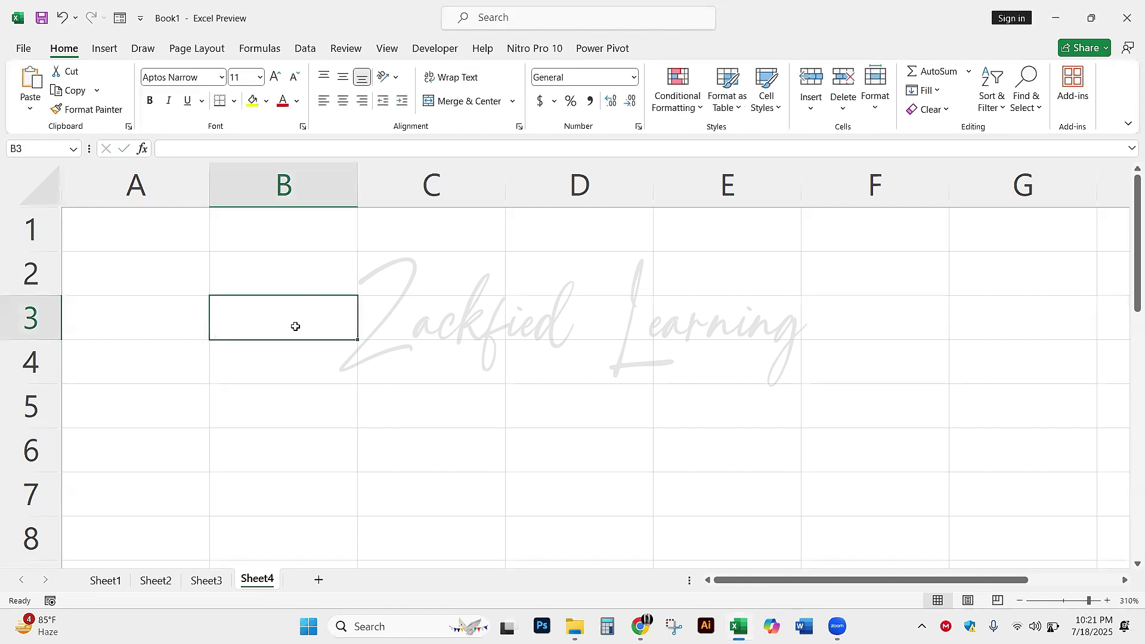
- Enter a plus sign in cell B2 and a minus sign in cell B3
{"action": "left_click", "coordinate": [281, 261]}
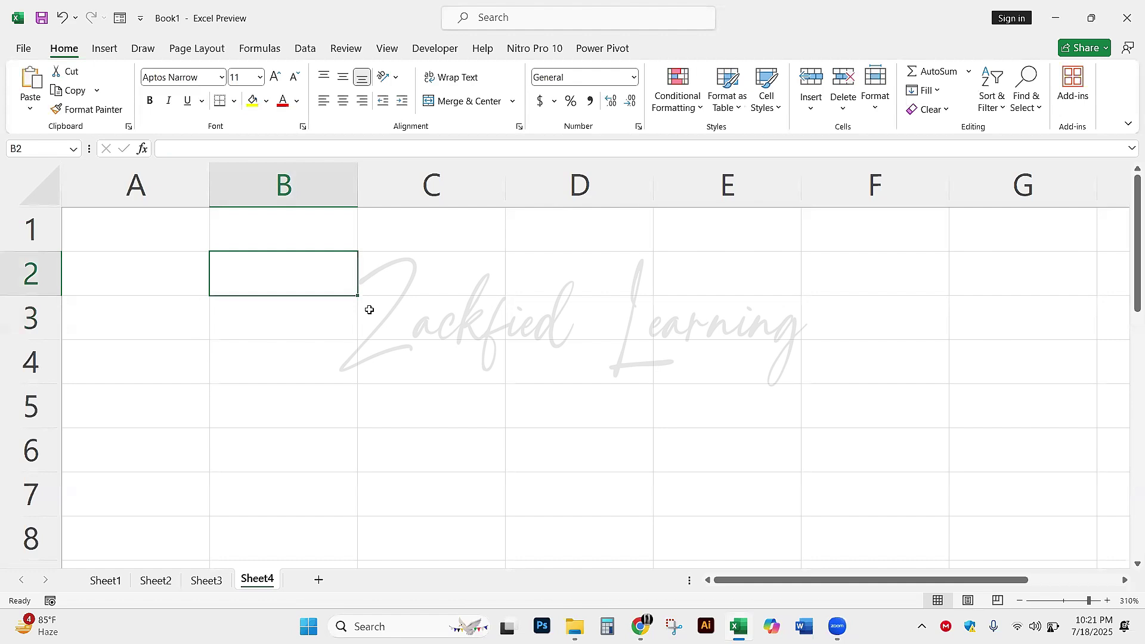
{"action": "type", "text": "="}
{"action": "key", "text": "Escape"}
{"action": "type", "text": "+"}
{"action": "key", "text": "Return"}
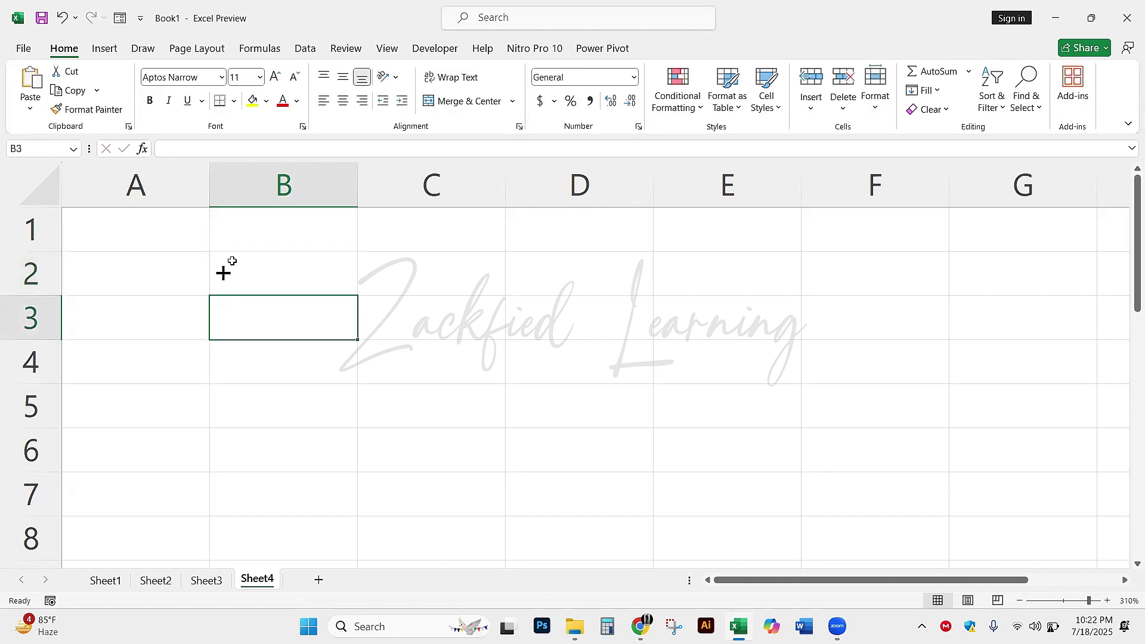
{"action": "type", "text": "-"}
{"action": "key", "text": "Return"}
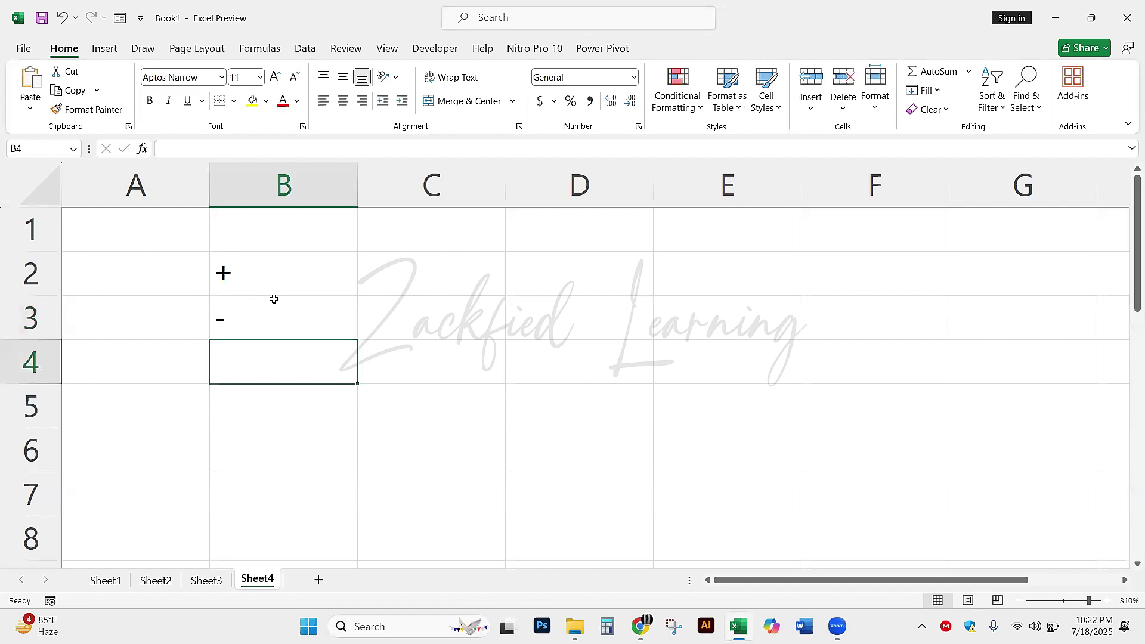
- Enter an asterisk in cell B4 and a forward slash in cell B5
{"action": "type", "text": "*"}
{"action": "key", "text": "Return"}
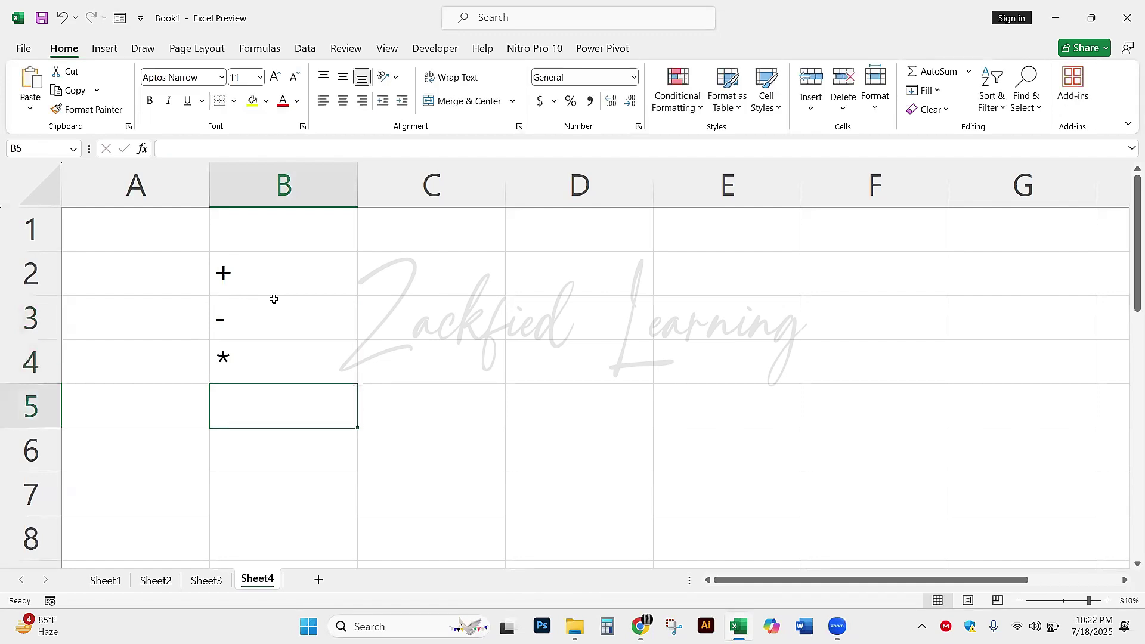
{"action": "key", "text": "F2"}
{"action": "type", "text": "/"}
{"action": "key", "text": "Return"}
{"action": "key", "text": "Up"}
{"action": "left_click", "coordinate": [430, 322]}
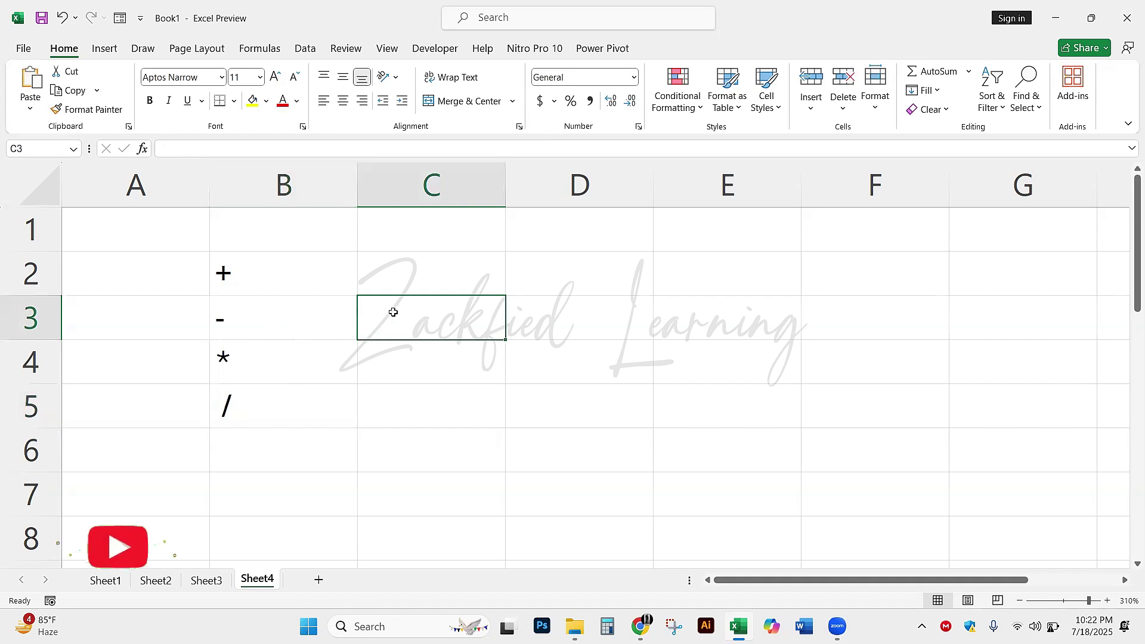
- Circle the plus and minus signs in red freehand ink and tick the asterisk and the slash
{"action": "left_click", "coordinate": [487, 47]}
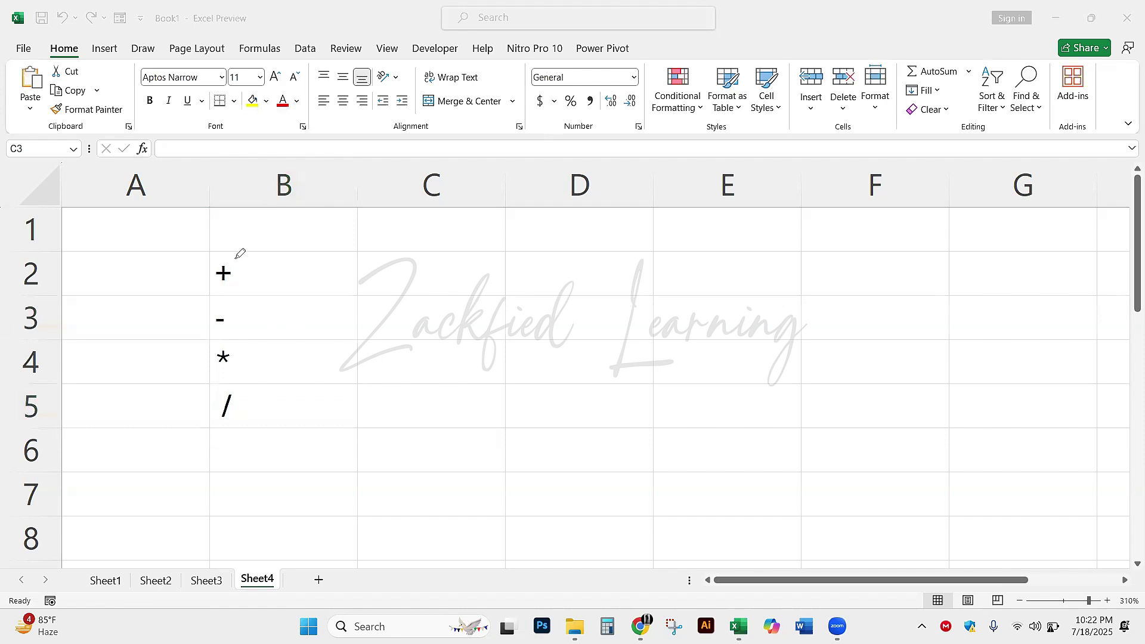
{"action": "left_click_drag", "start_coordinate": [221, 258], "coordinate": [219, 256]}
{"action": "mouse_move", "coordinate": [212, 298]}
{"action": "left_mouse_down"}
{"action": "mouse_move", "coordinate": [204, 327]}
{"action": "mouse_move", "coordinate": [210, 297]}
{"action": "left_mouse_up"}
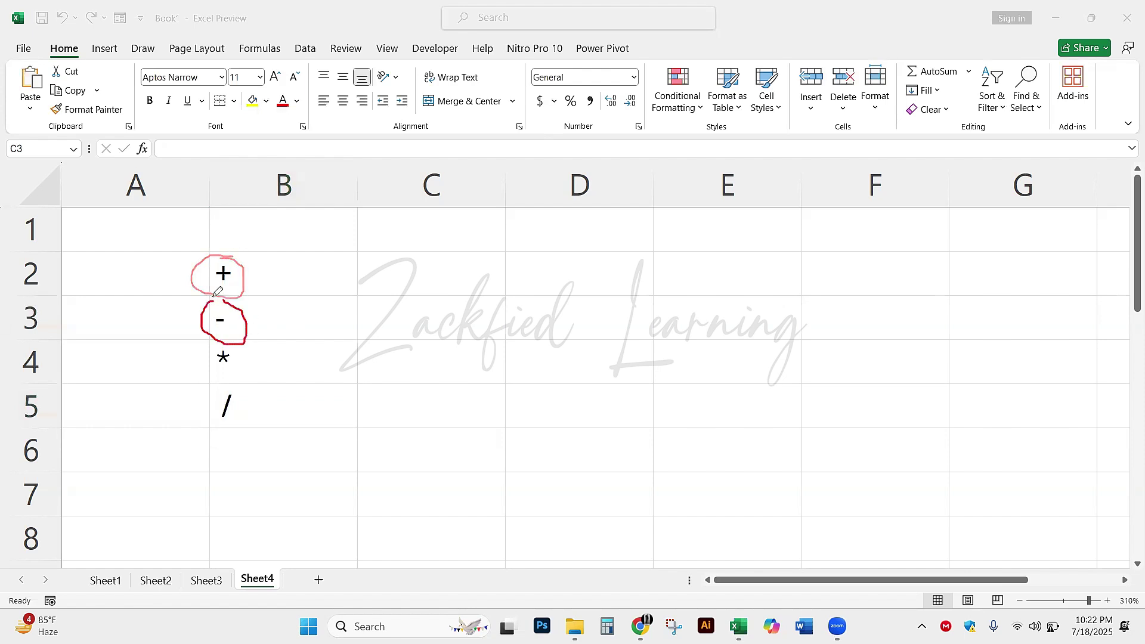
{"action": "left_click_drag", "start_coordinate": [237, 353], "coordinate": [288, 351]}
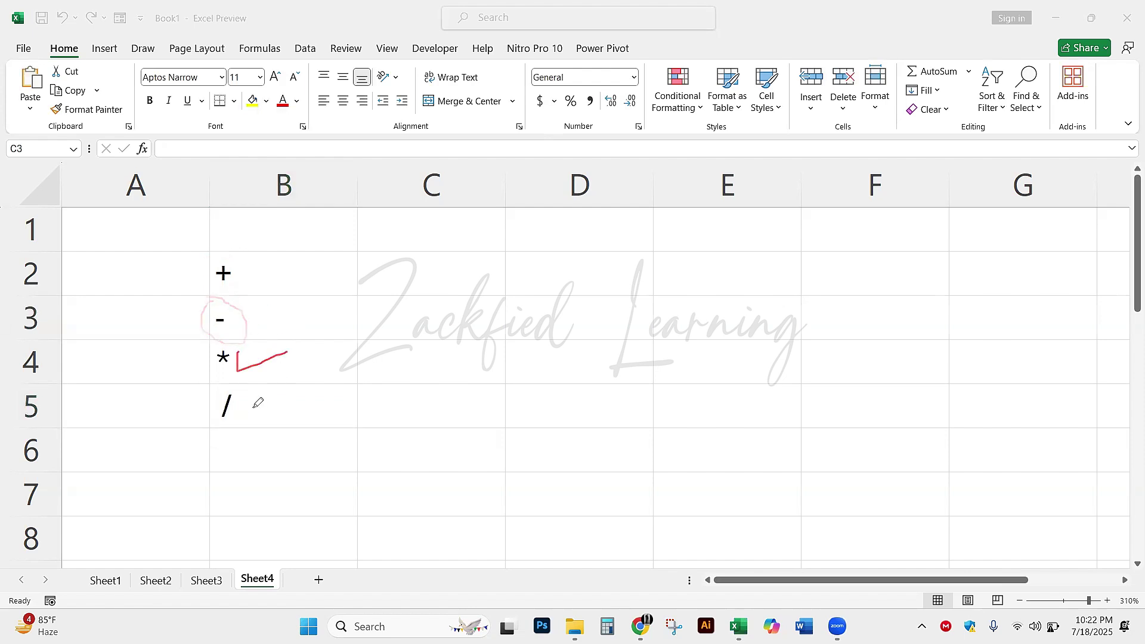
{"action": "mouse_move", "coordinate": [253, 400]}
{"action": "left_mouse_down"}
{"action": "mouse_move", "coordinate": [264, 416]}
{"action": "mouse_move", "coordinate": [314, 388]}
{"action": "left_mouse_up"}
{"action": "mouse_move", "coordinate": [394, 347]}
{"action": "left_mouse_down"}
{"action": "mouse_move", "coordinate": [388, 376]}
{"action": "mouse_move", "coordinate": [401, 358]}
{"action": "mouse_move", "coordinate": [413, 378]}
{"action": "left_mouse_up"}
{"action": "mouse_move", "coordinate": [458, 341]}
{"action": "left_mouse_down"}
{"action": "mouse_move", "coordinate": [433, 375]}
{"action": "mouse_move", "coordinate": [460, 373]}
{"action": "left_mouse_up"}
{"action": "mouse_move", "coordinate": [397, 411]}
{"action": "left_mouse_down"}
{"action": "mouse_move", "coordinate": [448, 406]}
{"action": "mouse_move", "coordinate": [422, 391]}
{"action": "mouse_move", "coordinate": [420, 428]}
{"action": "left_mouse_up"}
- Draw a large translucent red multiplication cross over column C and a division sign over column D
{"action": "left_click_drag", "start_coordinate": [446, 266], "coordinate": [410, 345]}
{"action": "left_click_drag", "start_coordinate": [406, 278], "coordinate": [460, 331]}
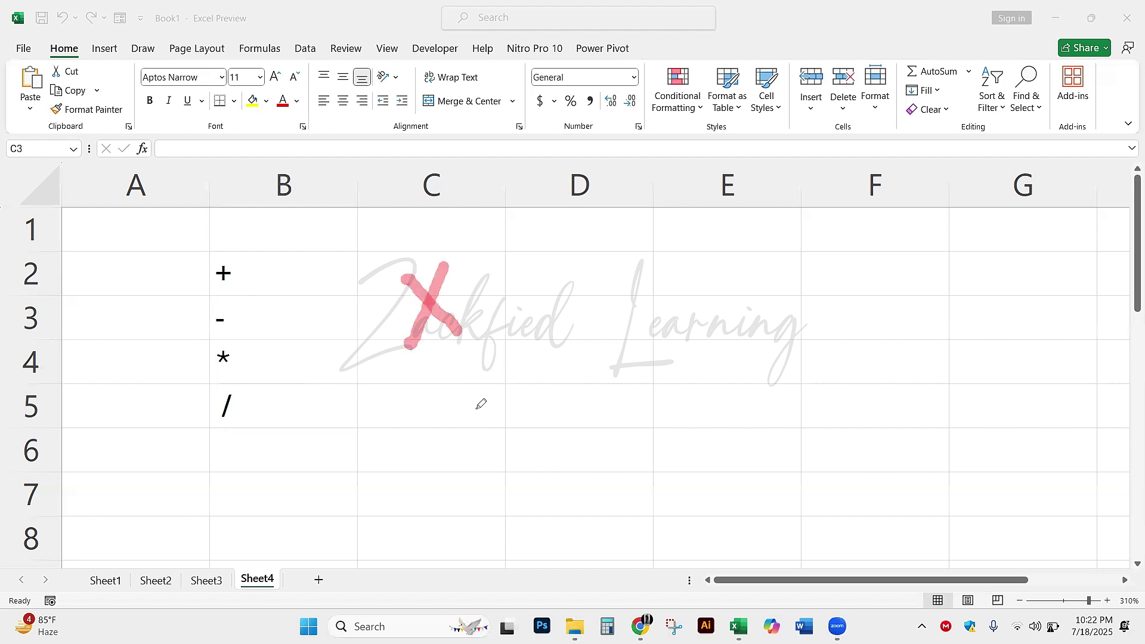
{"action": "mouse_move", "coordinate": [534, 265]}
{"action": "left_mouse_down"}
{"action": "mouse_move", "coordinate": [561, 325]}
{"action": "mouse_move", "coordinate": [550, 363]}
{"action": "left_mouse_up"}
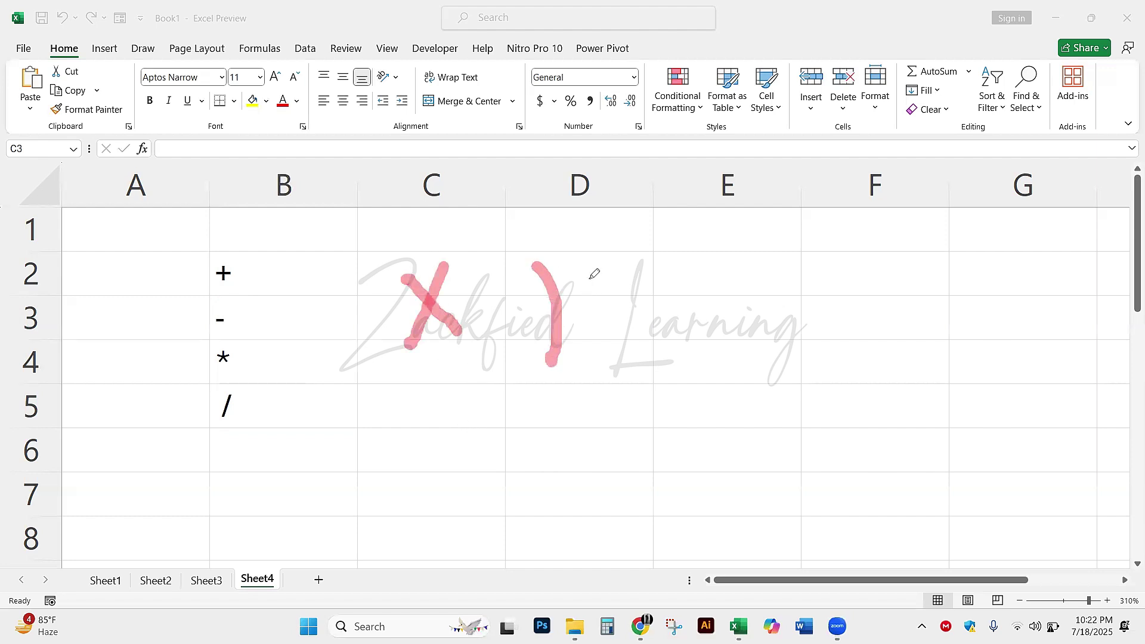
{"action": "mouse_move", "coordinate": [589, 269]}
{"action": "left_mouse_down"}
{"action": "mouse_move", "coordinate": [564, 294]}
{"action": "mouse_move", "coordinate": [568, 344]}
{"action": "mouse_move", "coordinate": [636, 357]}
{"action": "left_mouse_up"}
{"action": "key", "text": "ctrl+z"}
{"action": "key", "text": "ctrl+z"}
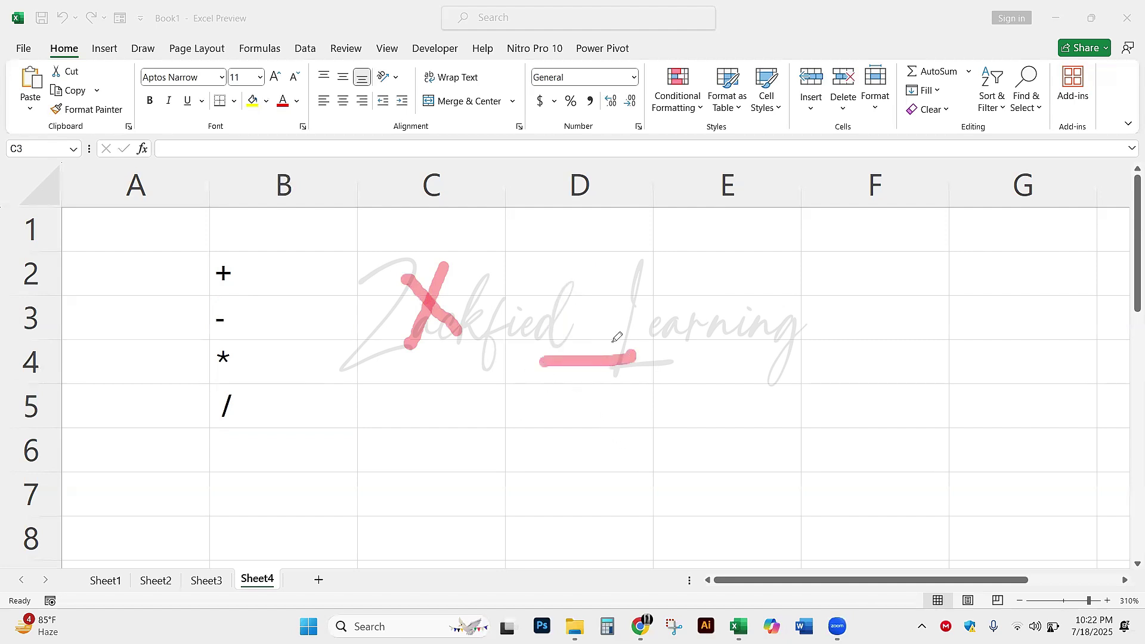
{"action": "left_click", "coordinate": [586, 308]}
{"action": "left_click", "coordinate": [585, 405]}
- Highlight the asterisk and slash in translucent red, and tick the drawn cross, the division sign and all four operators in B2:B5
{"action": "left_click_drag", "start_coordinate": [671, 293], "coordinate": [723, 268]}
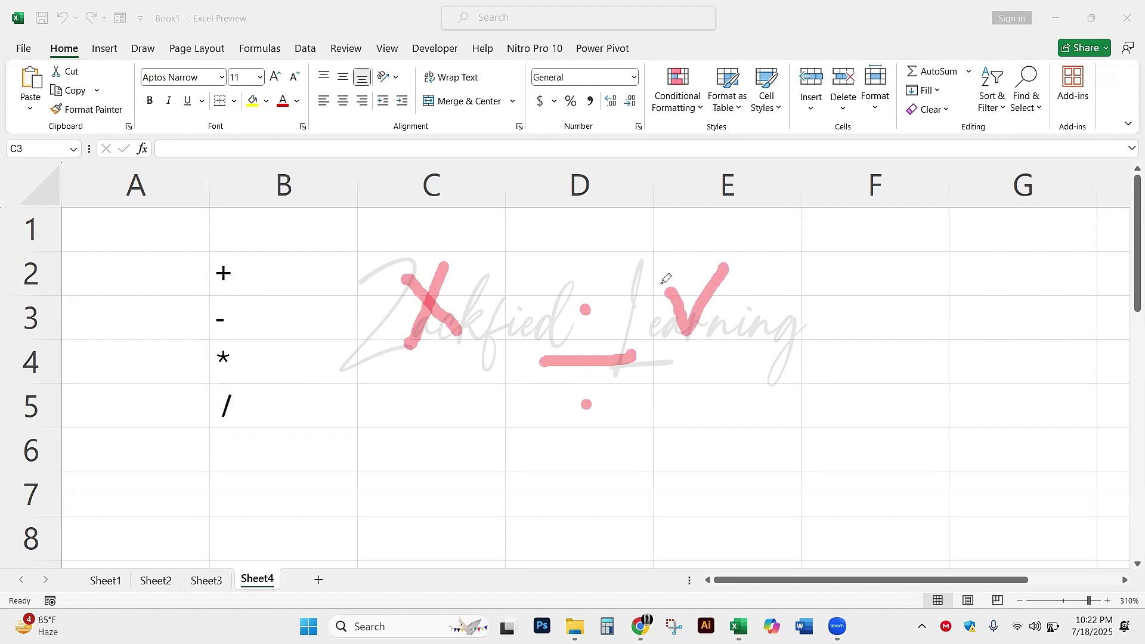
{"action": "left_click_drag", "start_coordinate": [442, 245], "coordinate": [540, 206]}
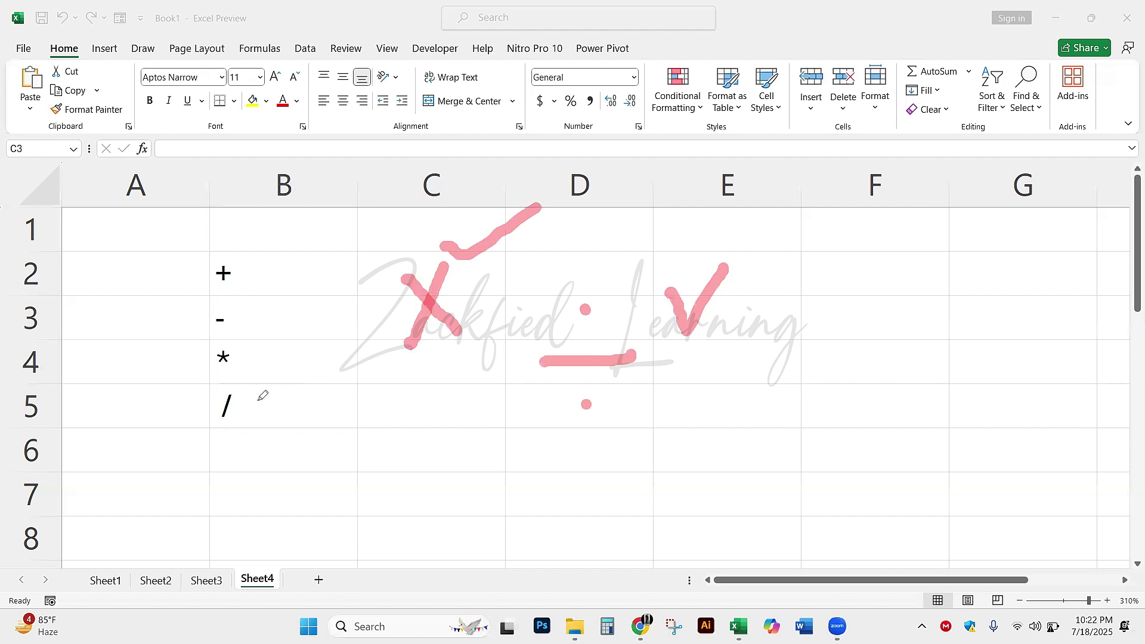
{"action": "left_click_drag", "start_coordinate": [223, 357], "coordinate": [218, 375]}
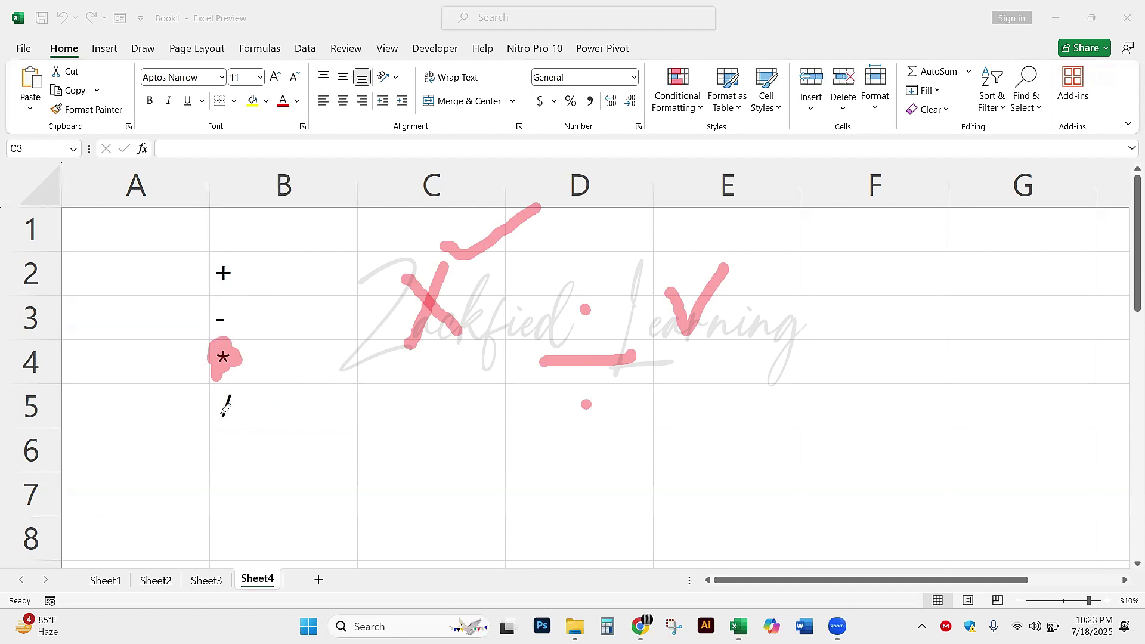
{"action": "mouse_move", "coordinate": [223, 414]}
{"action": "left_mouse_down"}
{"action": "mouse_move", "coordinate": [226, 389]}
{"action": "mouse_move", "coordinate": [222, 423]}
{"action": "left_mouse_up"}
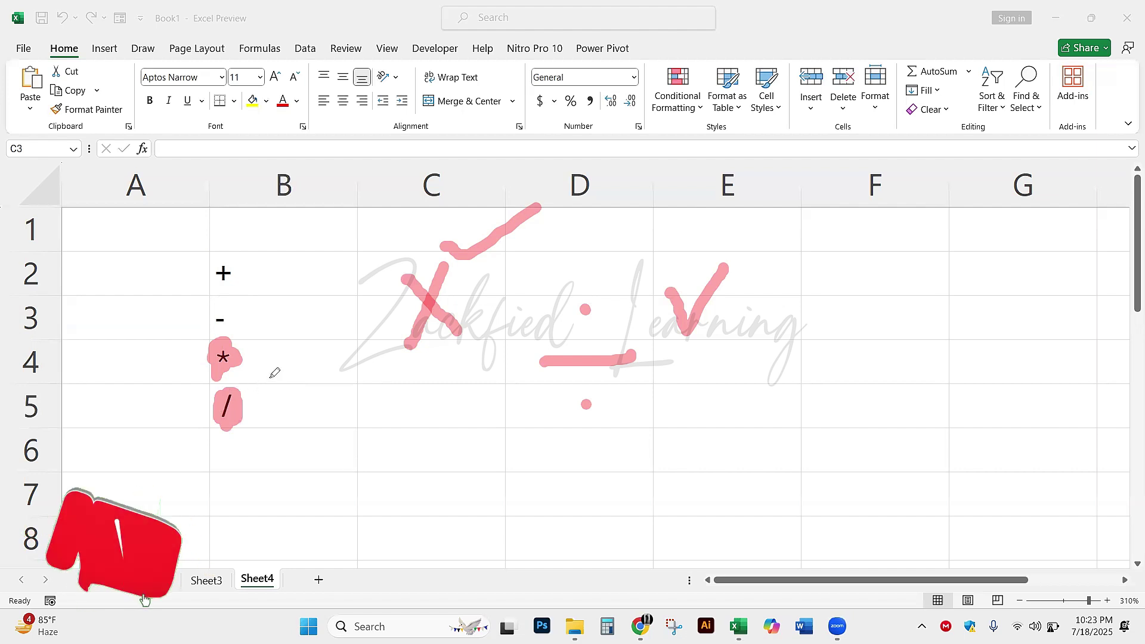
{"action": "left_click_drag", "start_coordinate": [247, 349], "coordinate": [288, 332]}
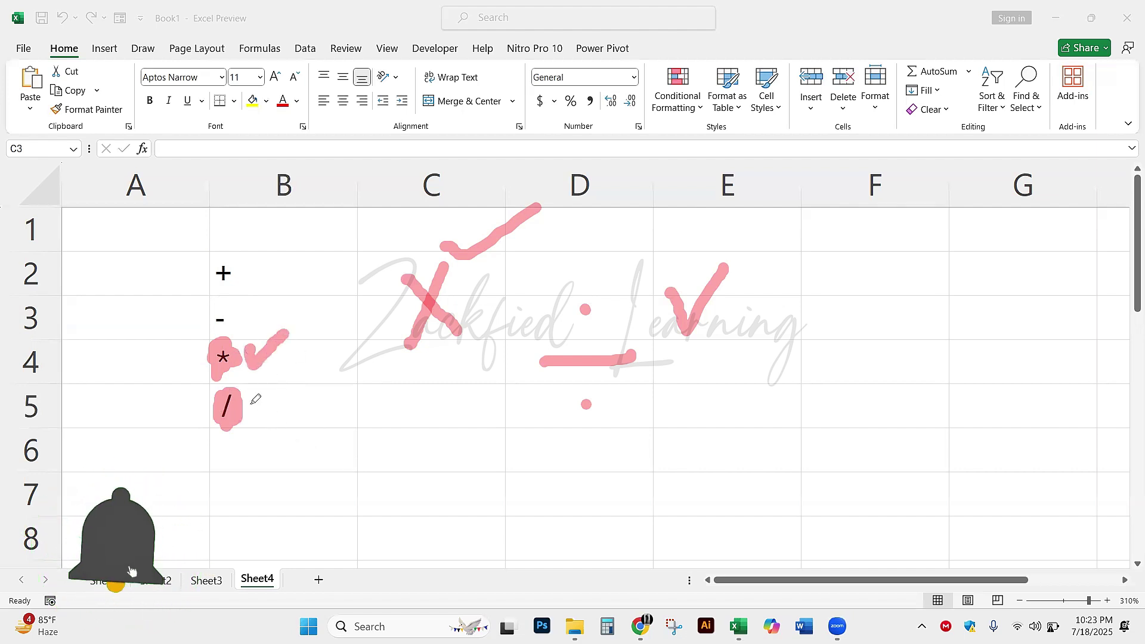
{"action": "left_click_drag", "start_coordinate": [249, 395], "coordinate": [306, 382]}
{"action": "left_click_drag", "start_coordinate": [247, 299], "coordinate": [289, 299]}
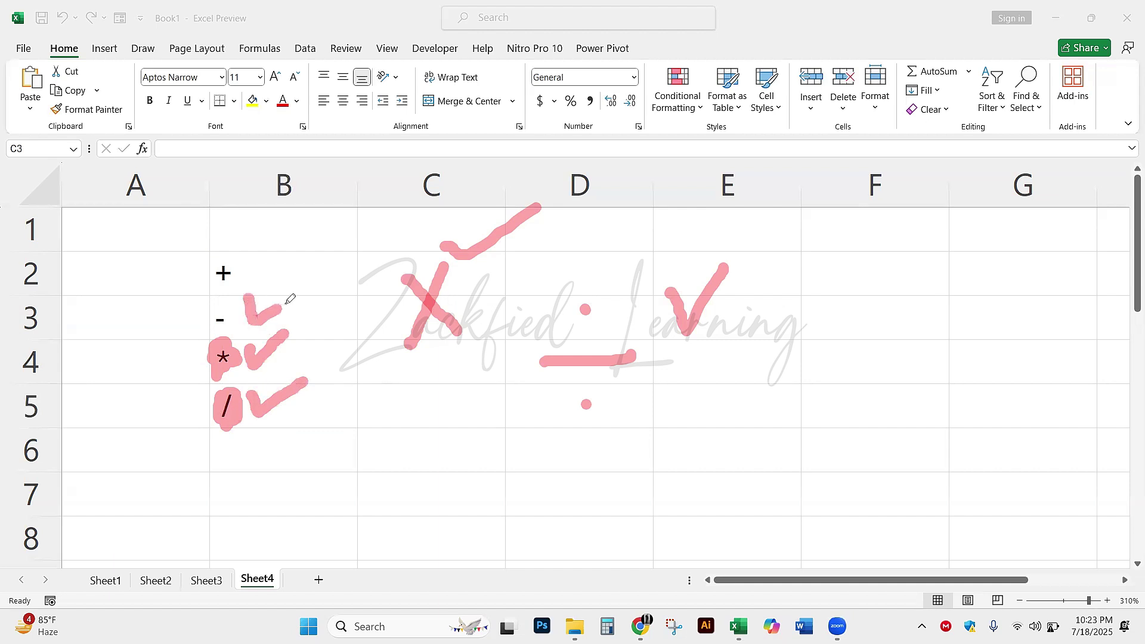
{"action": "left_click_drag", "start_coordinate": [261, 260], "coordinate": [314, 250]}
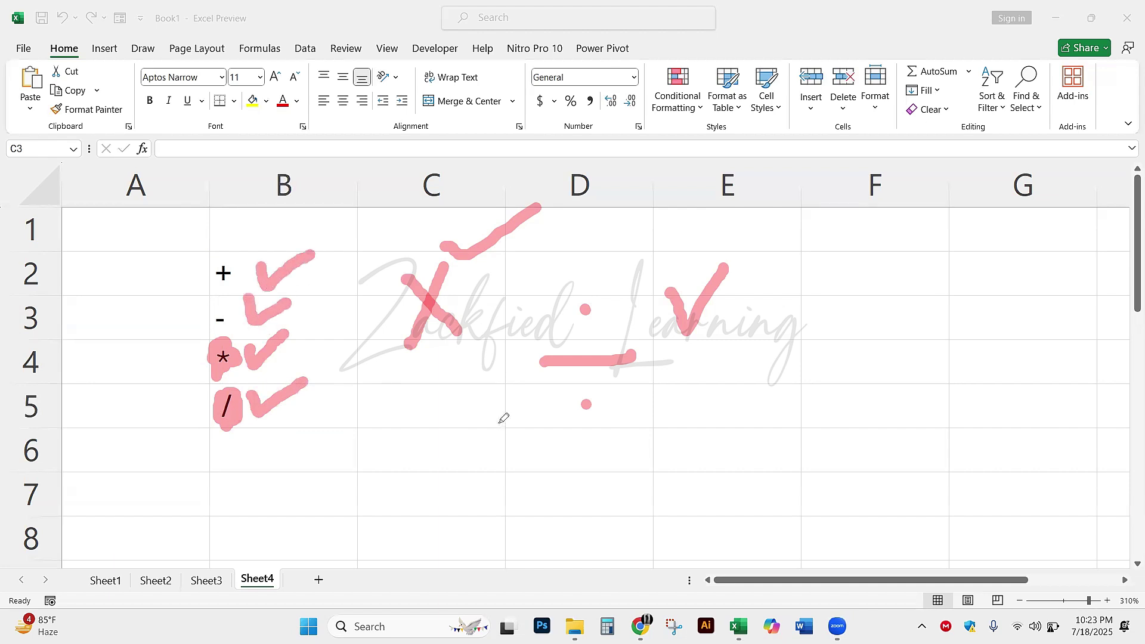
- Undo all the translucent red pen marks on the sheet and leave the drawing mode
{"action": "key", "text": "ctrl+z"}
{"action": "key", "text": "ctrl+z"}
{"action": "key", "text": "ctrl+z"}
{"action": "key", "text": "ctrl+z"}
{"action": "key", "text": "ctrl+z"}
{"action": "key", "text": "ctrl+z"}
{"action": "key", "text": "ctrl+z"}
{"action": "key", "text": "ctrl+z"}
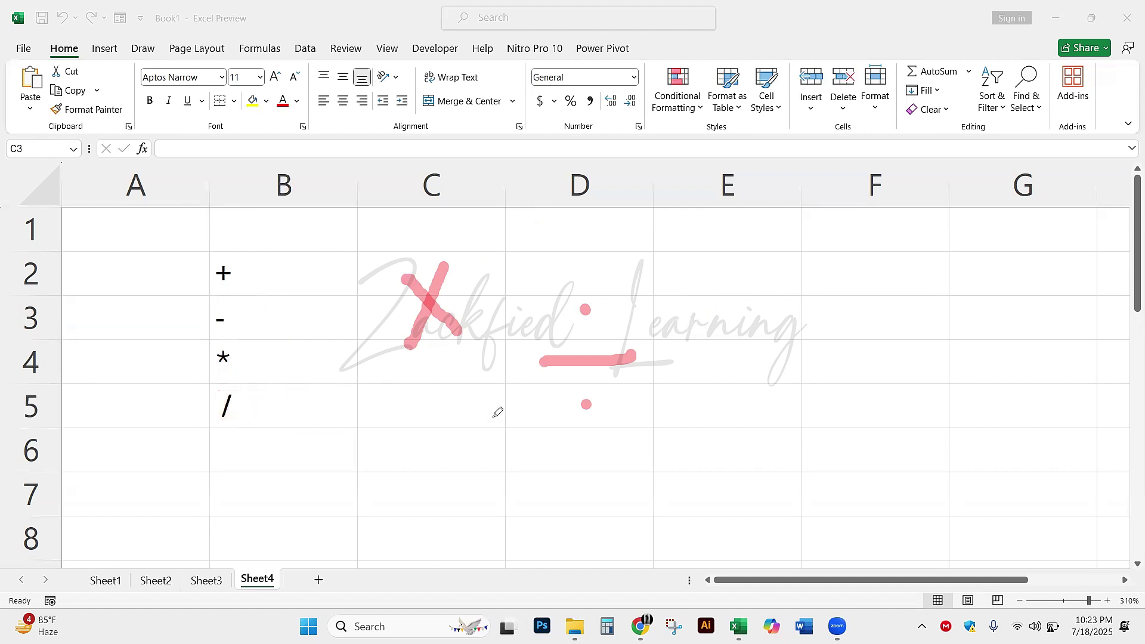
{"action": "key", "text": "ctrl+z"}
{"action": "key", "text": "ctrl+z"}
{"action": "key", "text": "ctrl+z"}
{"action": "key", "text": "ctrl+z"}
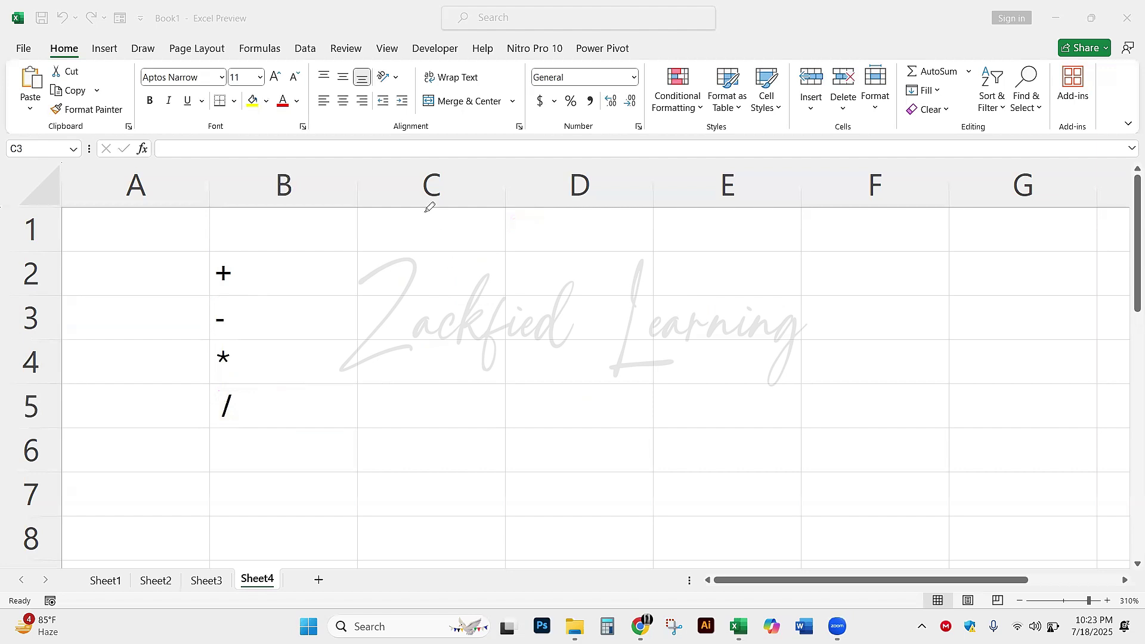
{"action": "key", "text": "Escape"}
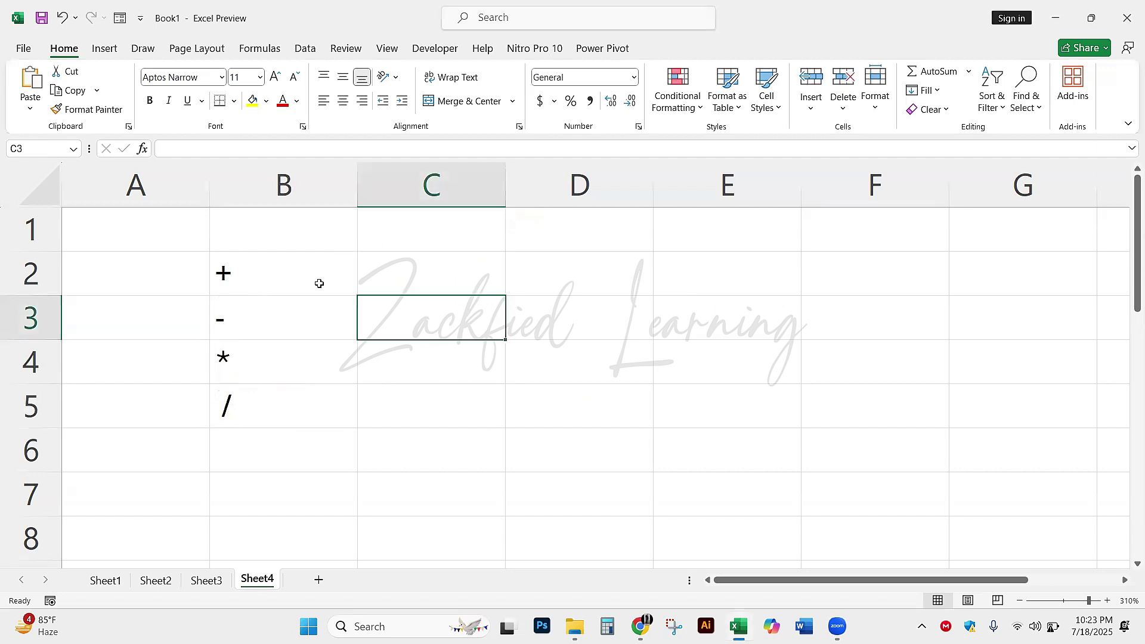
- Select B2:B5 and highlight each of the four operators with translucent red strokes
{"action": "left_click_drag", "start_coordinate": [320, 283], "coordinate": [294, 392]}
{"action": "left_click", "coordinate": [452, 50]}
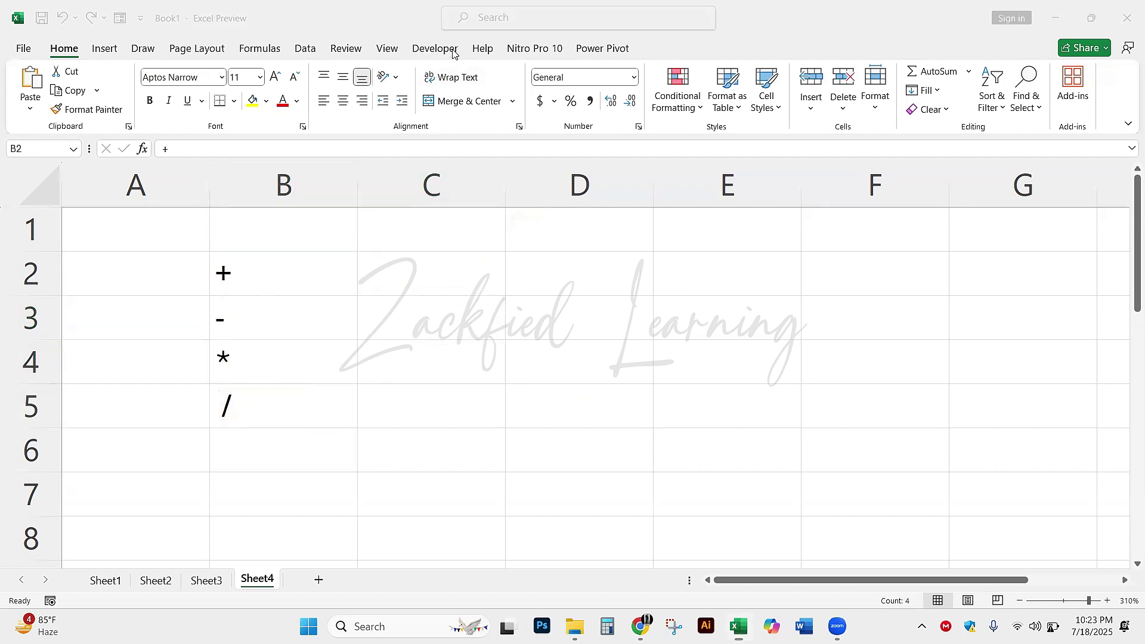
{"action": "left_click_drag", "start_coordinate": [213, 272], "coordinate": [197, 272]}
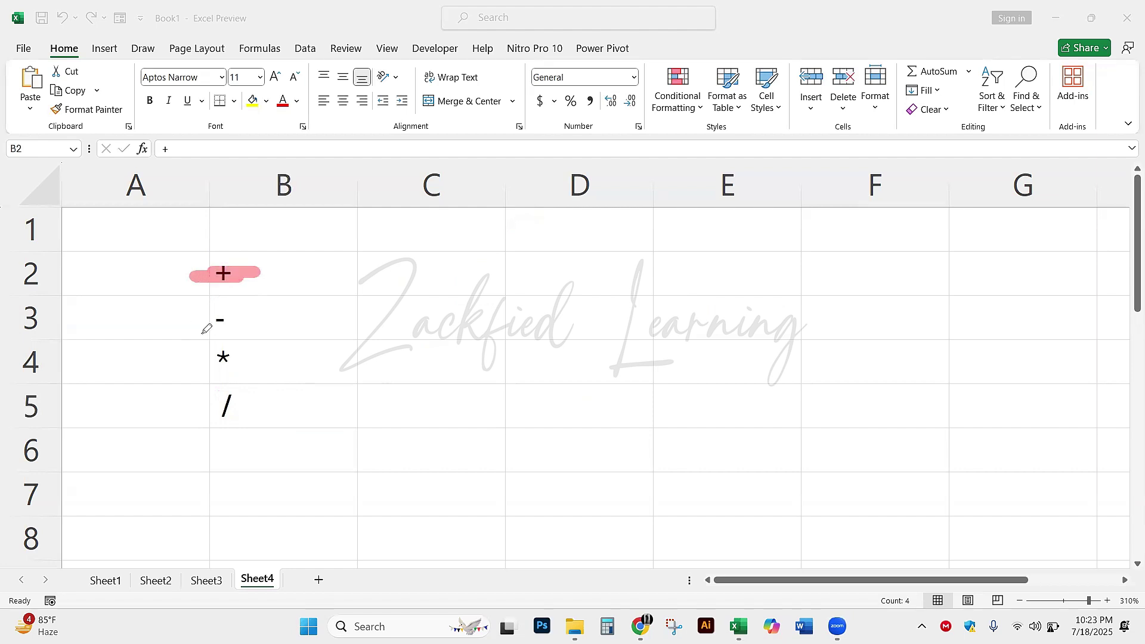
{"action": "left_click_drag", "start_coordinate": [207, 327], "coordinate": [263, 313]}
{"action": "mouse_move", "coordinate": [249, 349]}
{"action": "left_mouse_down"}
{"action": "mouse_move", "coordinate": [200, 361]}
{"action": "mouse_move", "coordinate": [269, 416]}
{"action": "mouse_move", "coordinate": [294, 409]}
{"action": "left_mouse_up"}
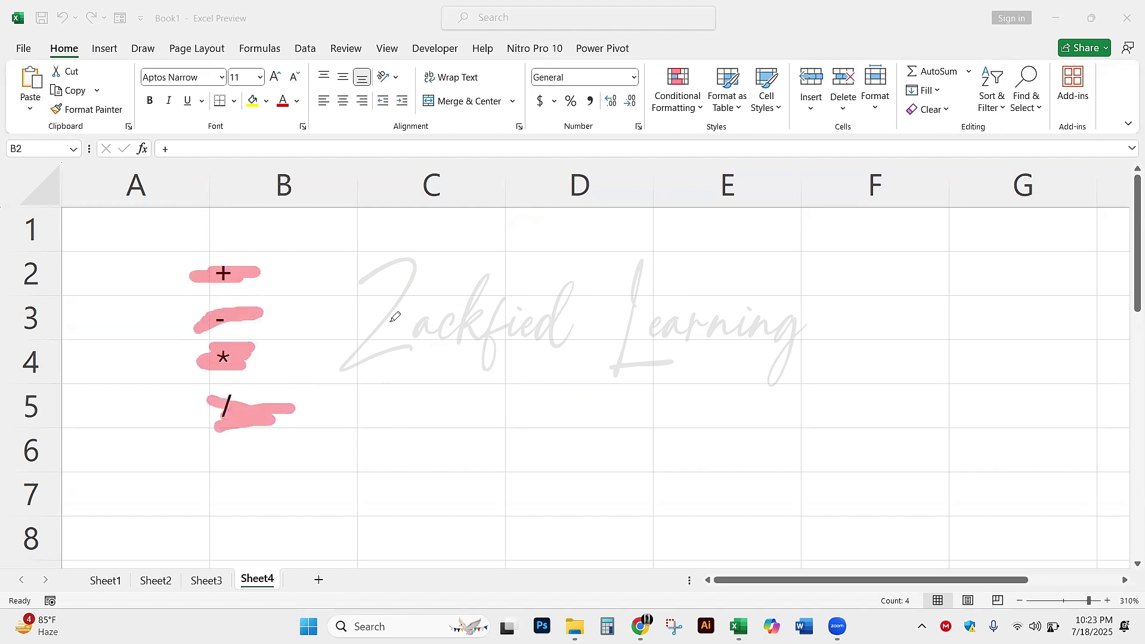
- Undo the red highlight strokes over the four operators in B2:B5
{"action": "key", "text": "ctrl+z"}
{"action": "key", "text": "ctrl+z"}
{"action": "key", "text": "ctrl+z"}
{"action": "key", "text": "ctrl+z"}
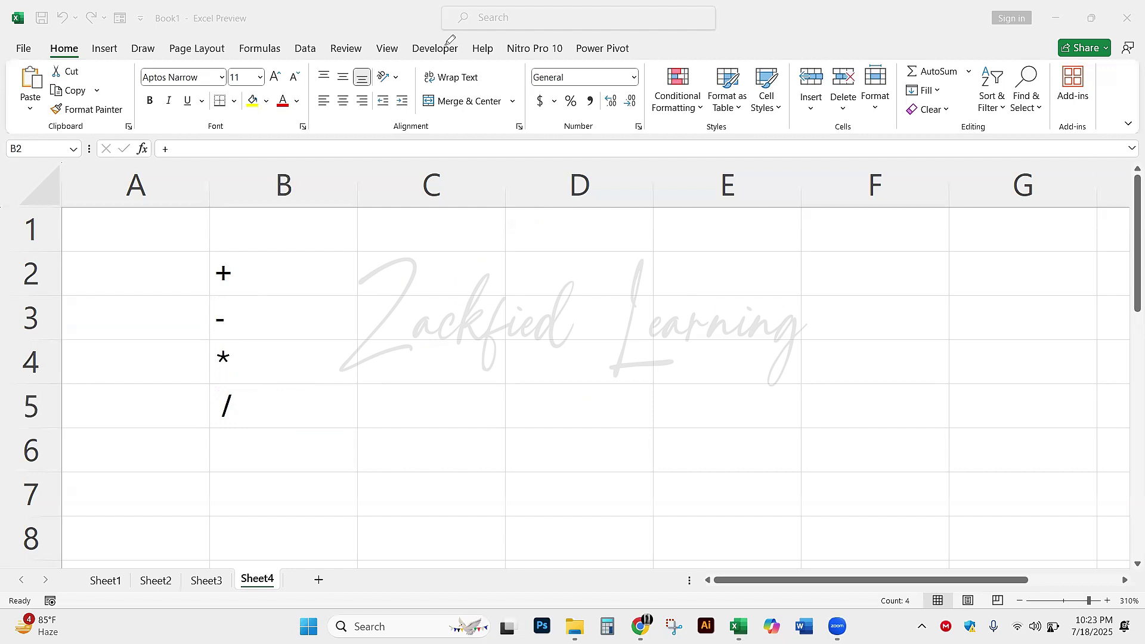
- Select cell C2 and draw a red arrow from the plus sign in B2 towards it
{"action": "left_click", "coordinate": [393, 275]}
{"action": "left_click", "coordinate": [405, 274]}
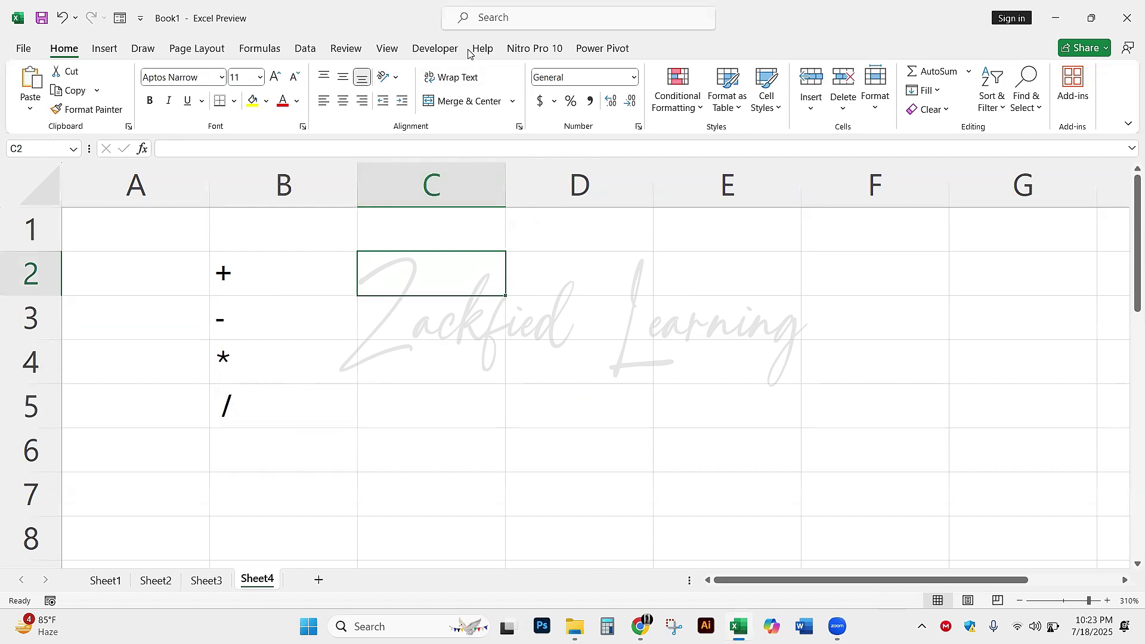
{"action": "key", "text": "ctrl+2"}
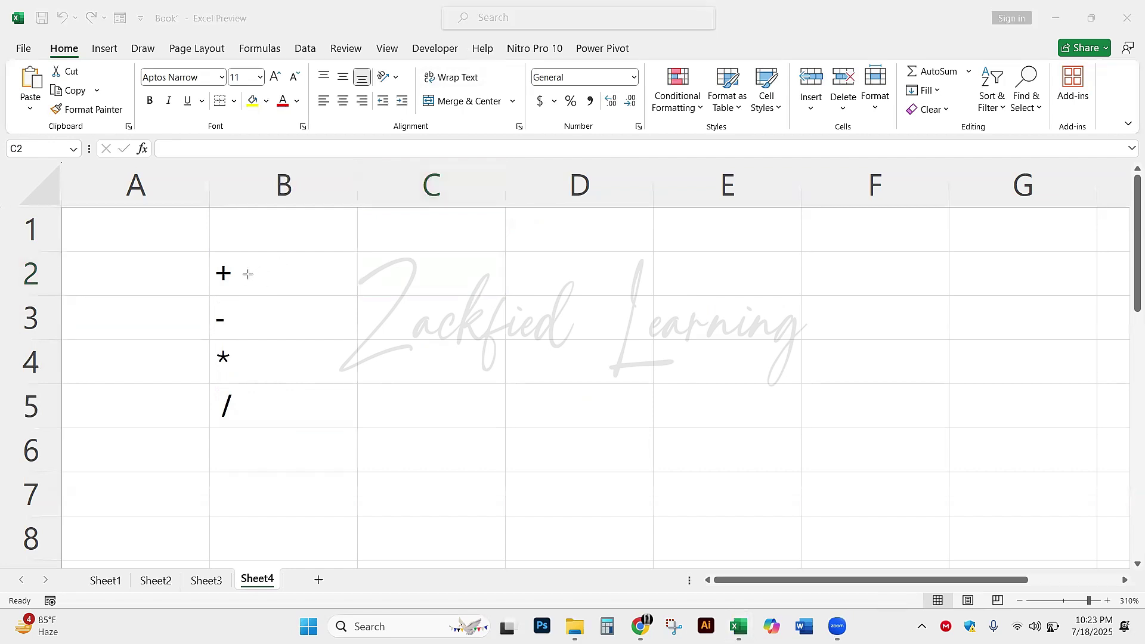
{"action": "left_click_drag", "start_coordinate": [248, 274], "coordinate": [340, 273]}
- Enter the formula =100+40 in cell C2 and reselect the cell to show its formula
{"action": "left_click", "coordinate": [426, 279]}
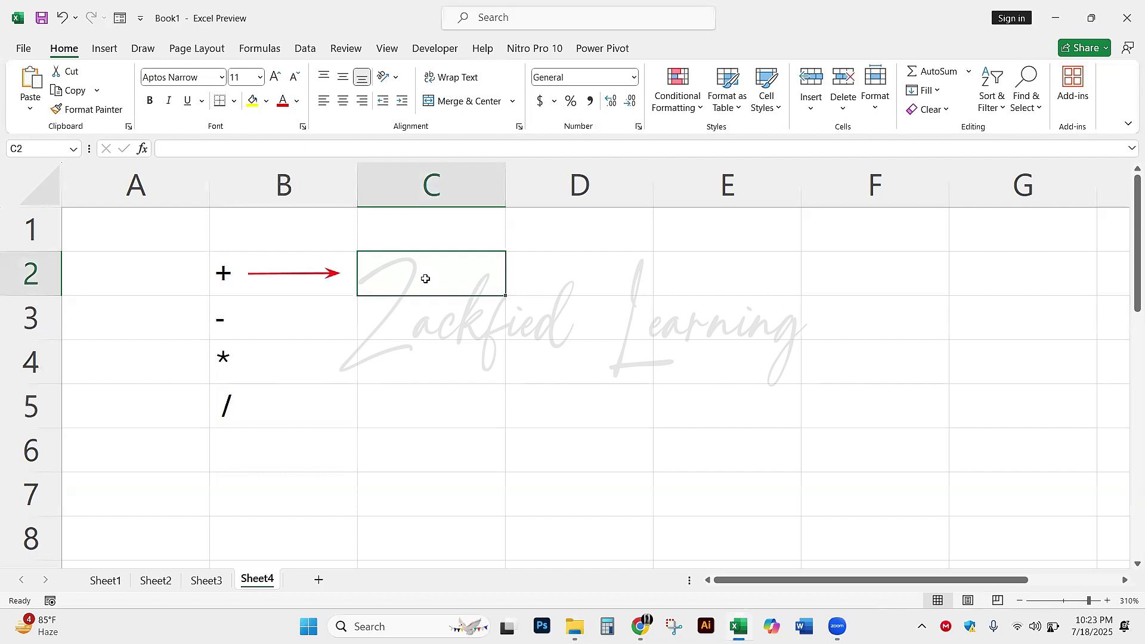
{"action": "type", "text": "="}
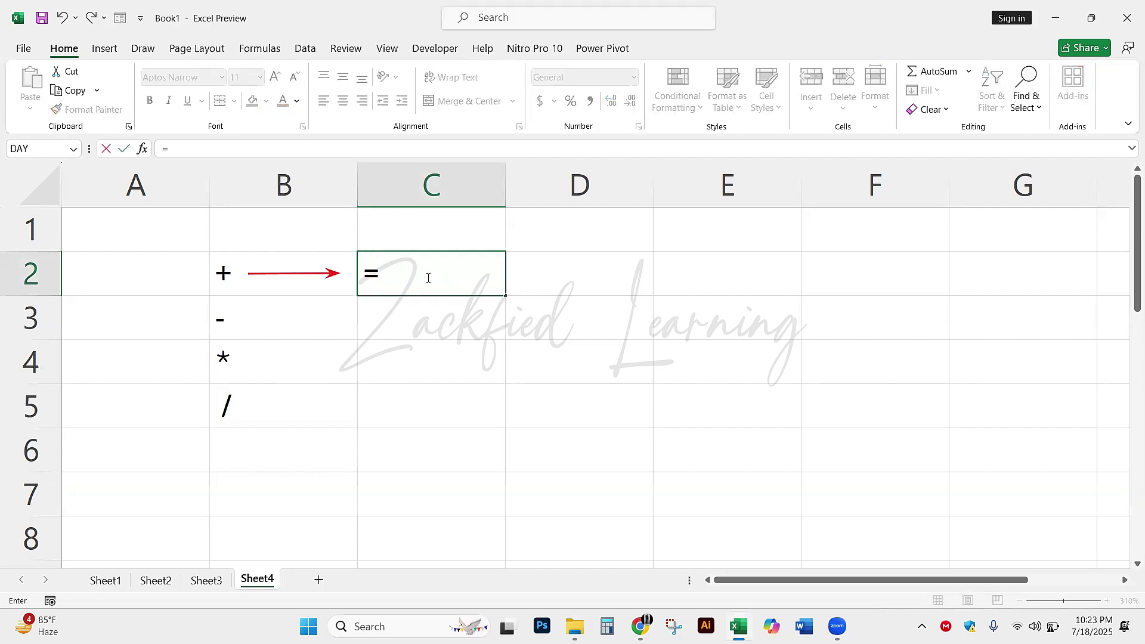
{"action": "type", "text": "100+40"}
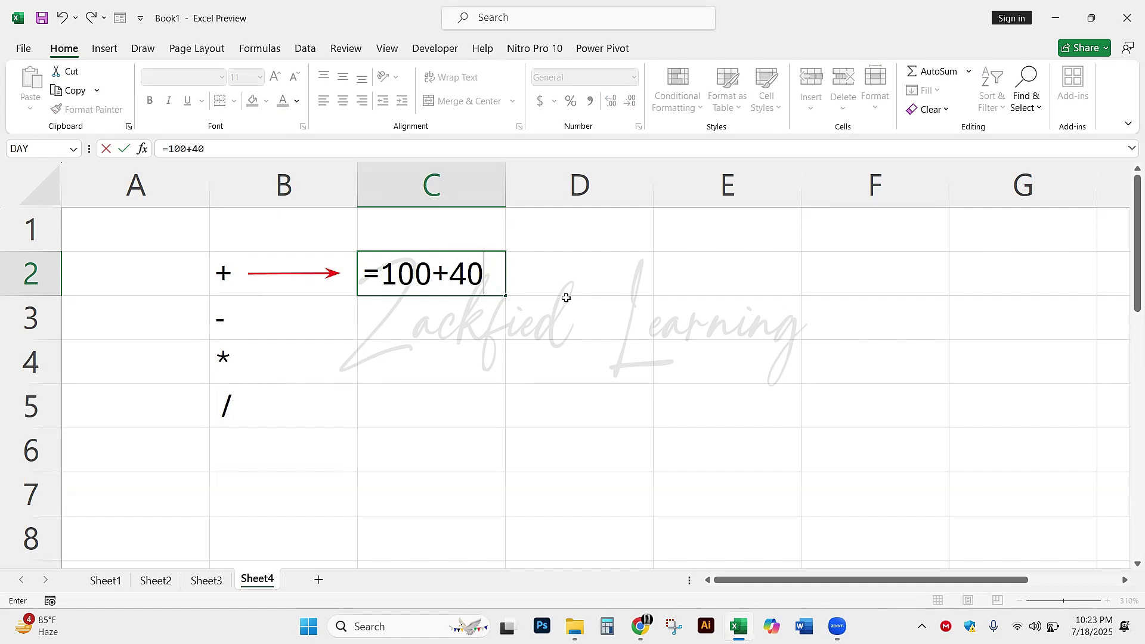
{"action": "key", "text": "Return"}
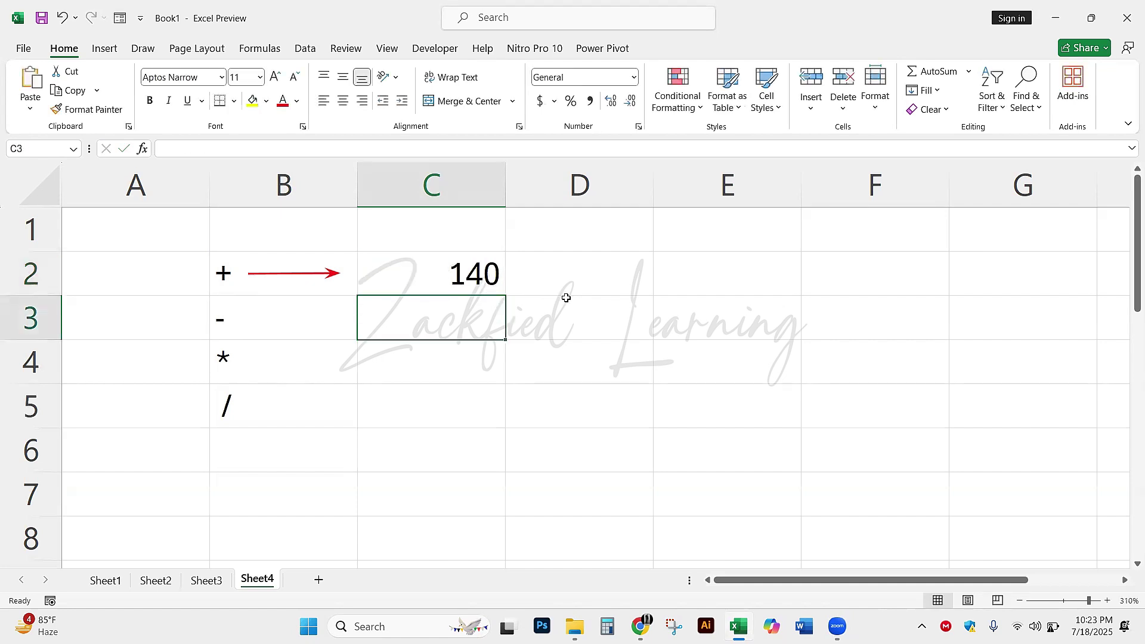
{"action": "left_click", "coordinate": [396, 271]}
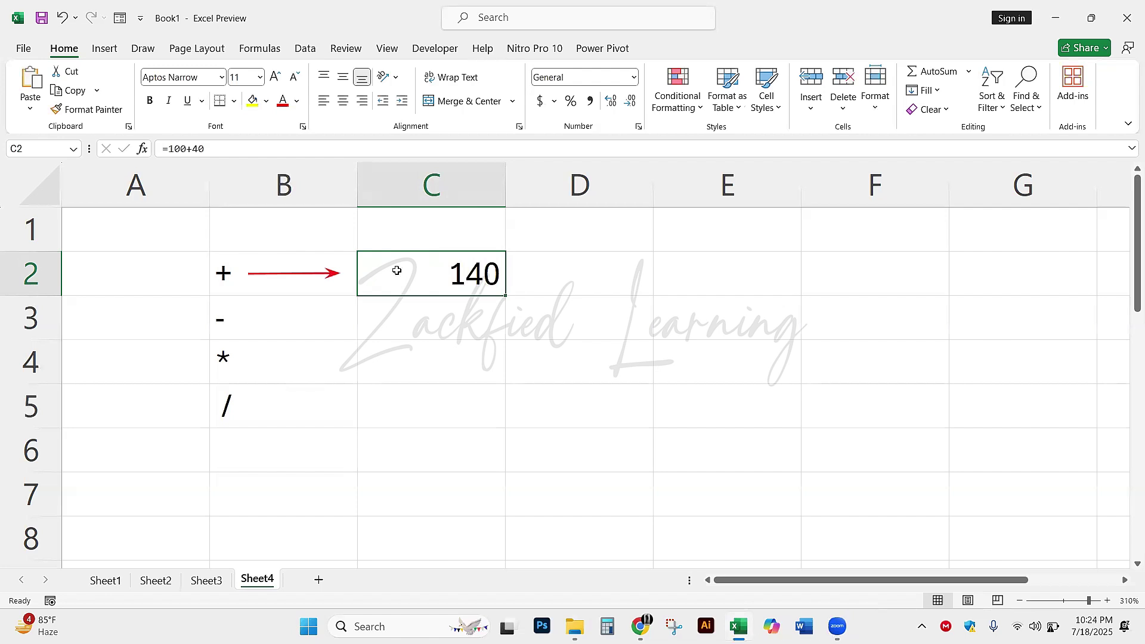
- Open the formula in cell C2 for editing and examine its equals sign, first number, plus operator and second number
{"action": "double_click", "coordinate": [438, 283]}
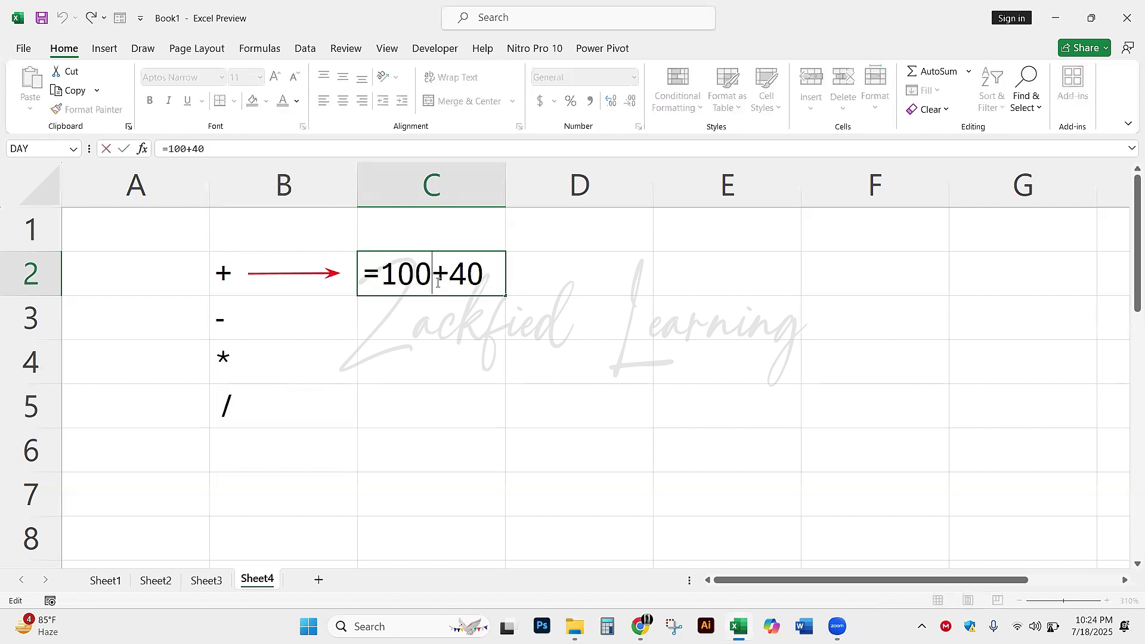
{"action": "left_click_drag", "start_coordinate": [487, 282], "coordinate": [363, 274]}
{"action": "left_click", "coordinate": [385, 276]}
{"action": "left_click", "coordinate": [386, 270]}
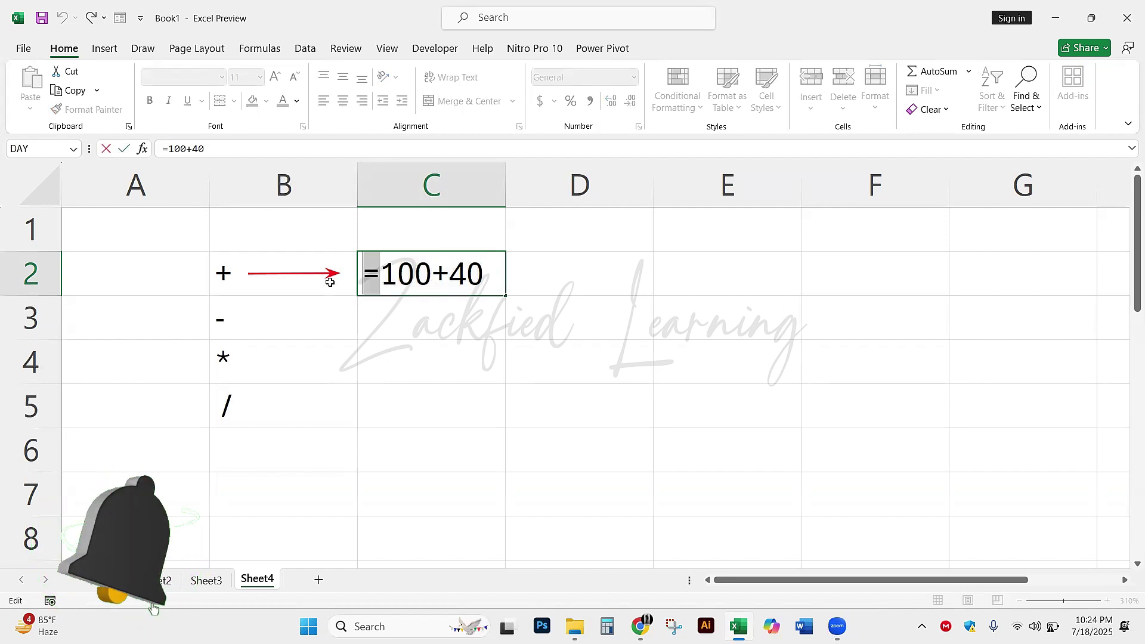
{"action": "left_click", "coordinate": [383, 276]}
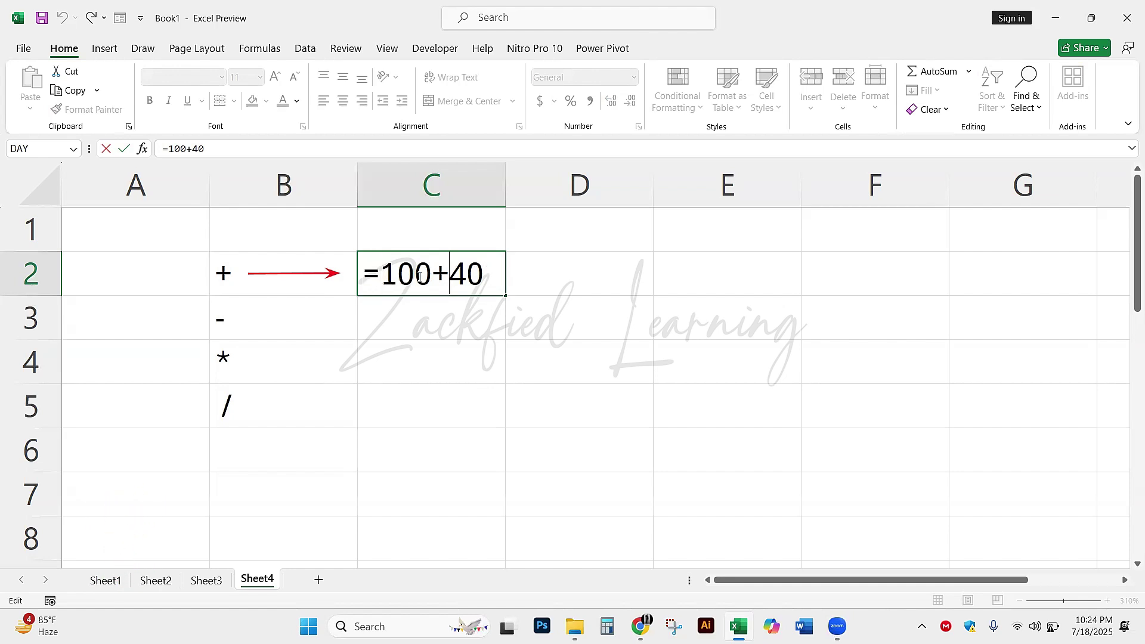
{"action": "left_click_drag", "start_coordinate": [467, 274], "coordinate": [511, 275]}
{"action": "left_click", "coordinate": [493, 271]}
- Draw red arrows pointing at 100 and 40 in C2's formula, remove both arrows and close the cell's editing
{"action": "left_click", "coordinate": [504, 49]}
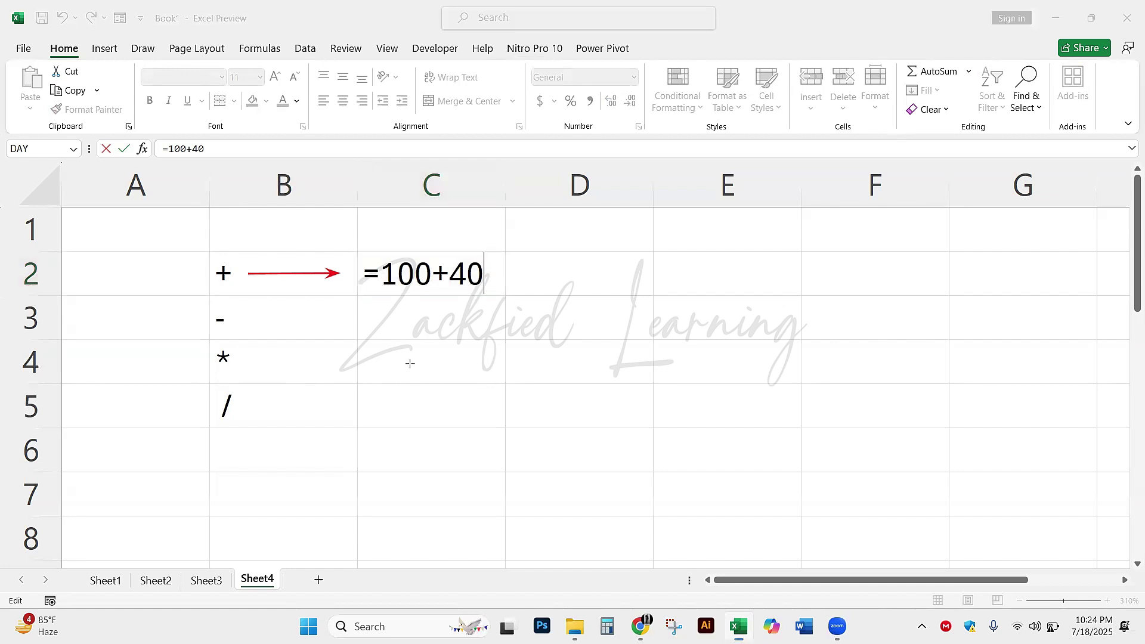
{"action": "left_click_drag", "start_coordinate": [409, 367], "coordinate": [404, 299]}
{"action": "left_click_drag", "start_coordinate": [464, 376], "coordinate": [463, 292]}
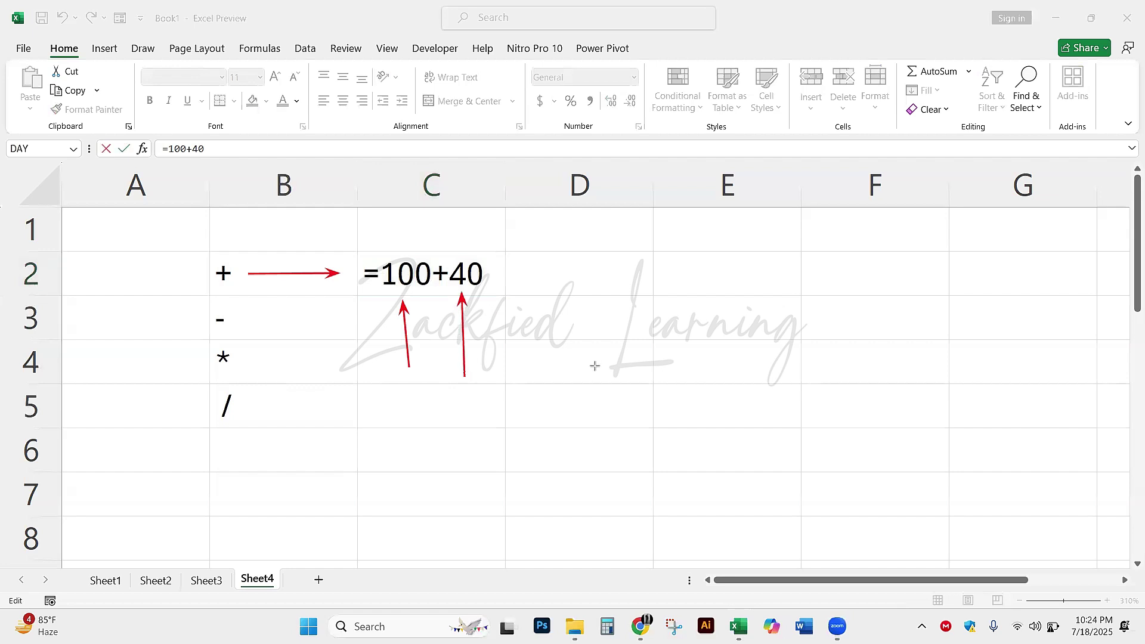
{"action": "key", "text": "ctrl+z"}
{"action": "key", "text": "ctrl+z"}
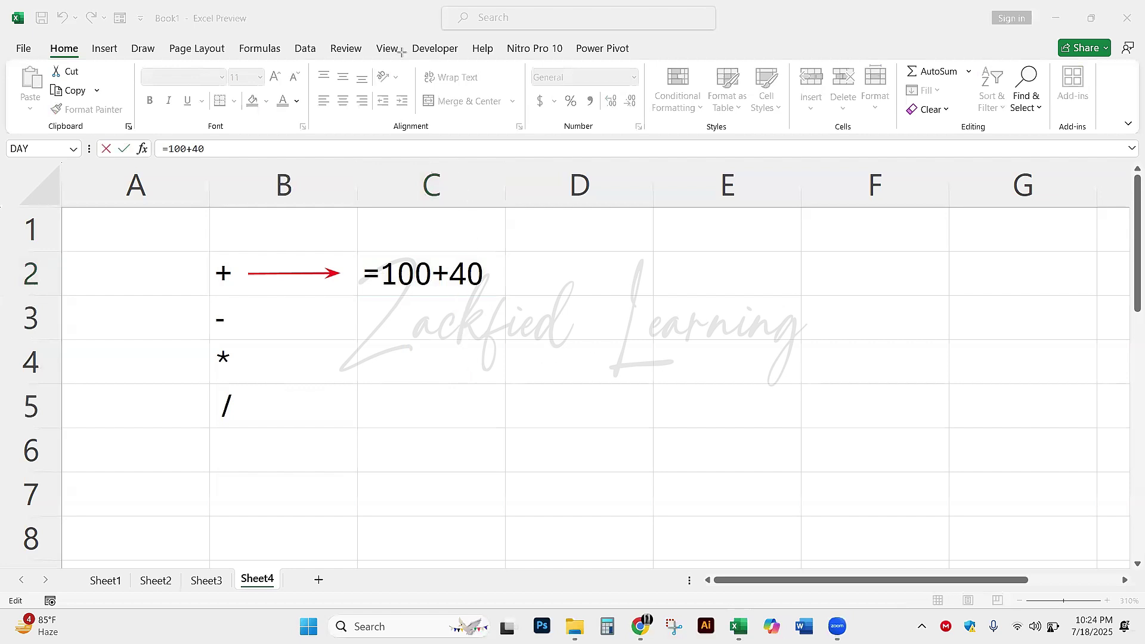
{"action": "left_click", "coordinate": [453, 260]}
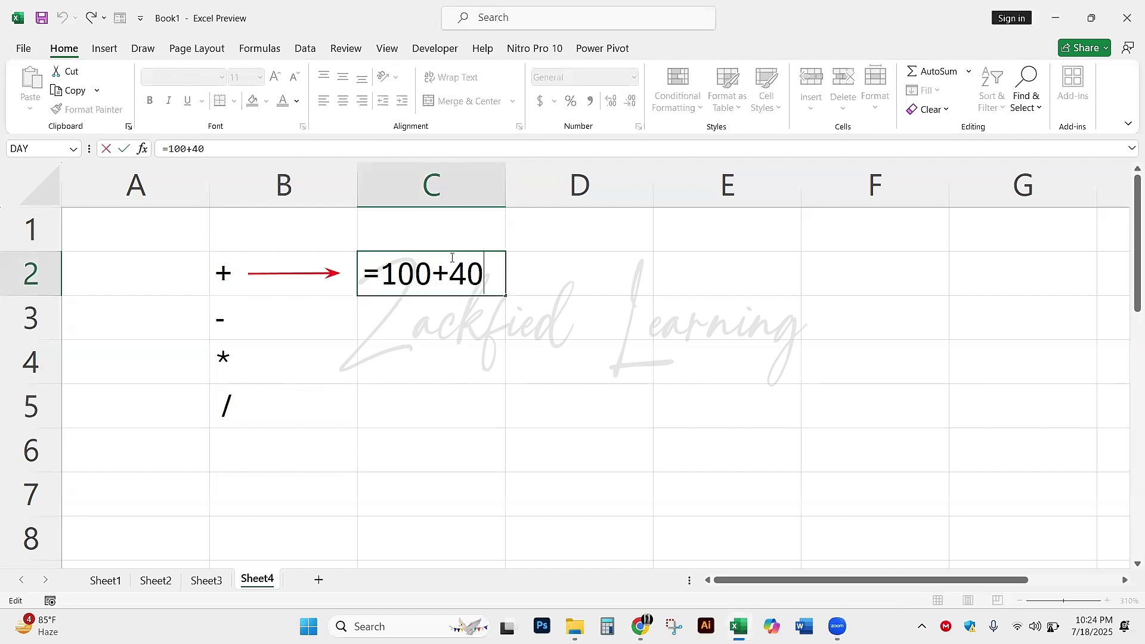
{"action": "key", "text": "Return"}
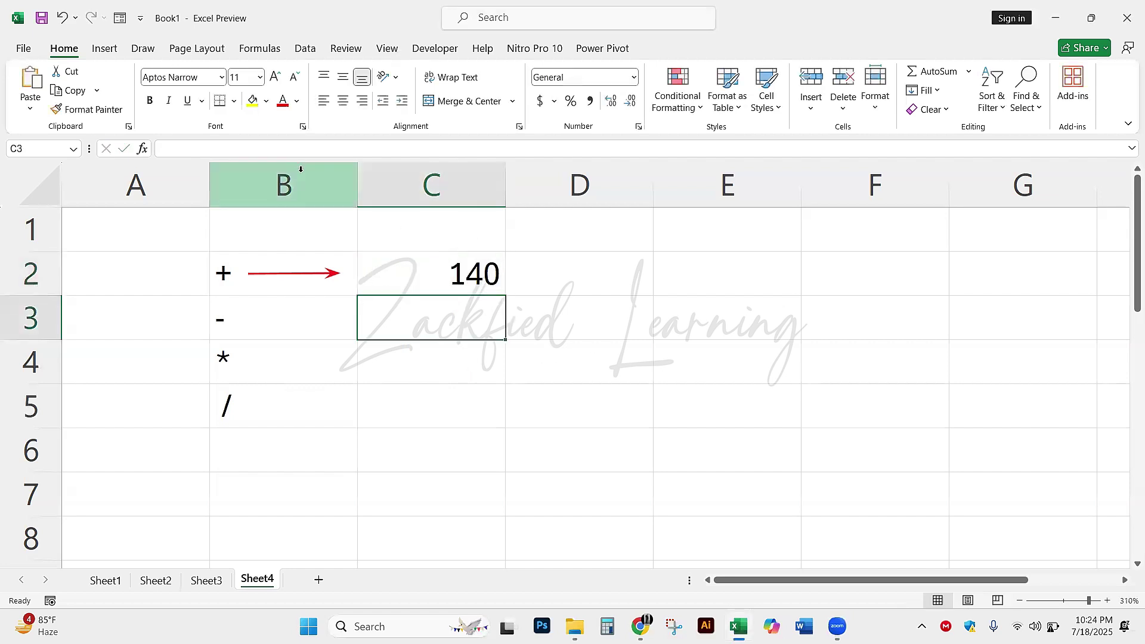
- Draw a red arrow from around cell D5 to the formula bar, then undo it
{"action": "left_click", "coordinate": [420, 51]}
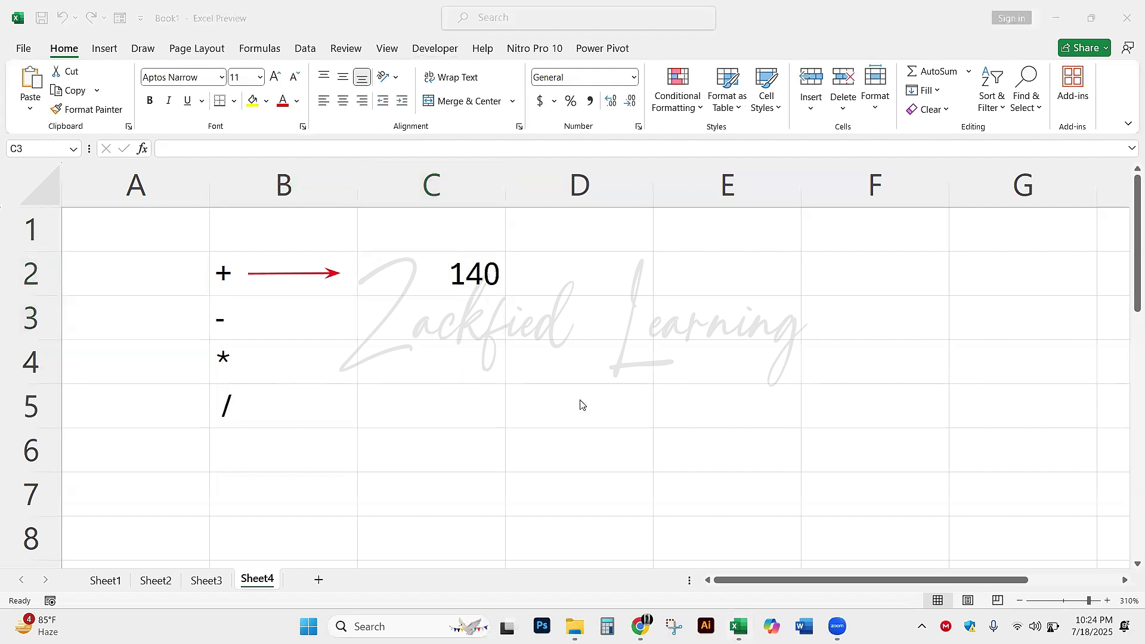
{"action": "left_click_drag", "start_coordinate": [563, 388], "coordinate": [193, 151]}
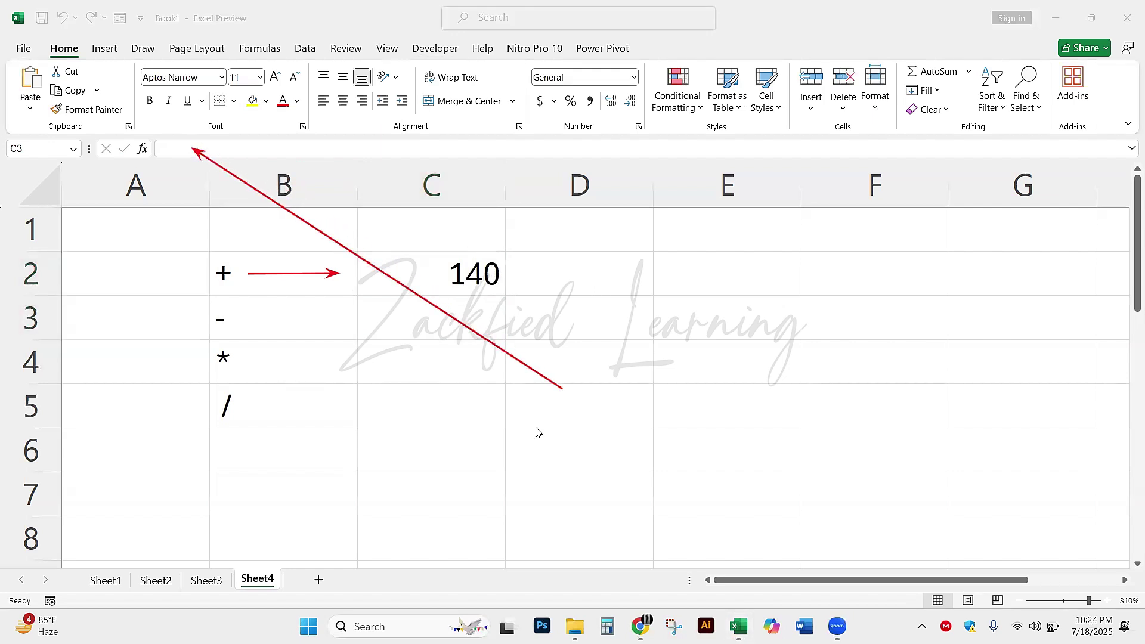
{"action": "key", "text": "ctrl+z"}
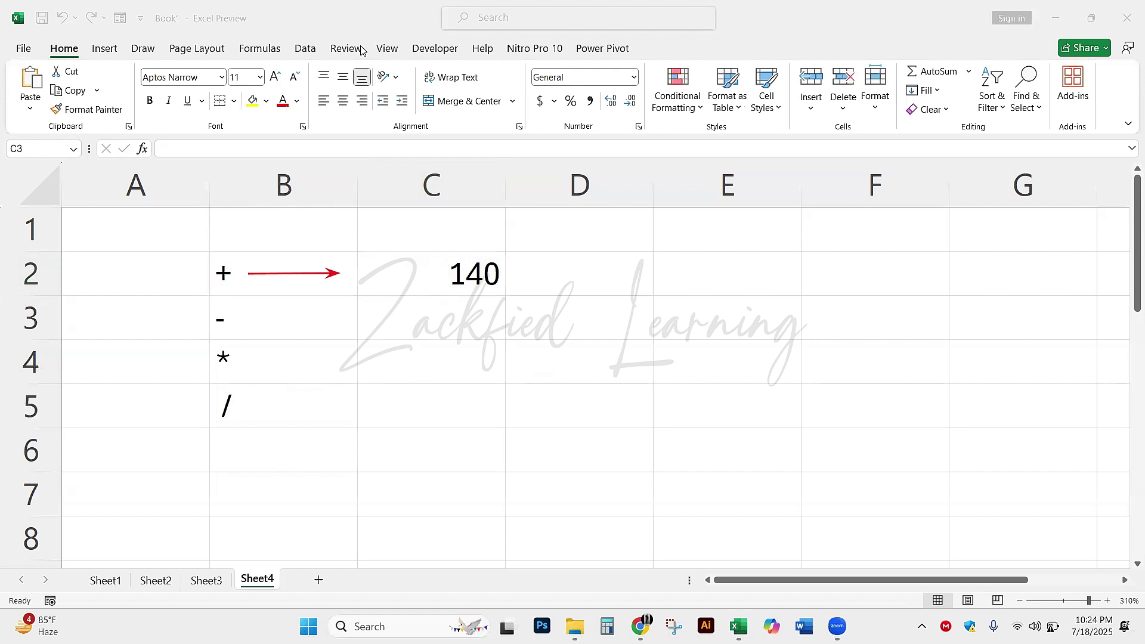
- Select cell C2 and draw red arrows pointing at its result and from the result to the formula bar
{"action": "left_click", "coordinate": [439, 263]}
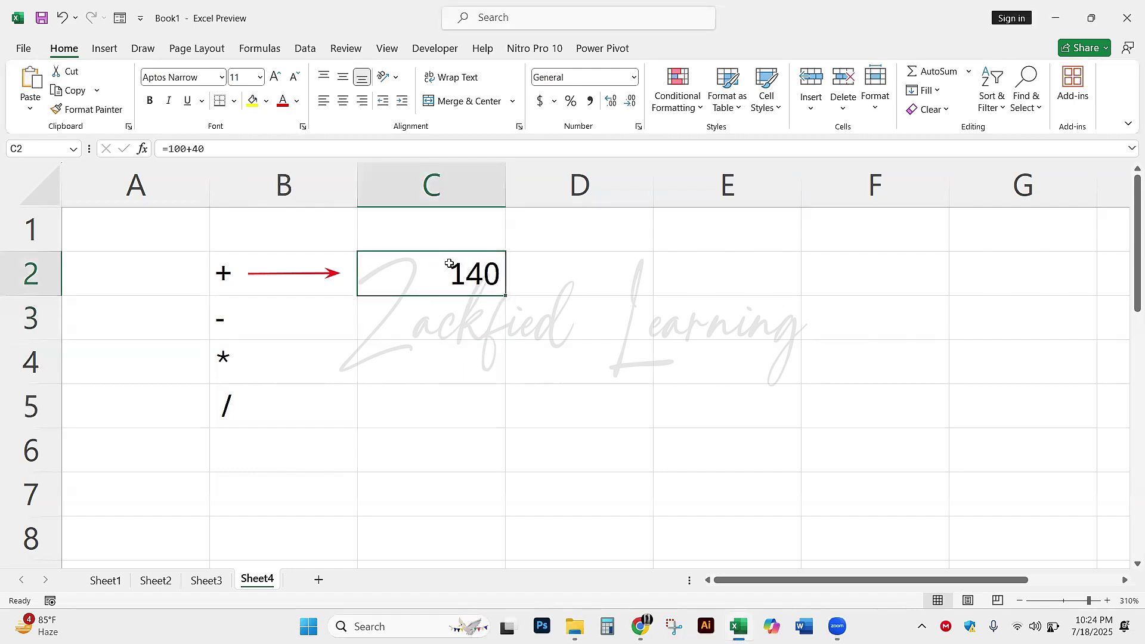
{"action": "left_click", "coordinate": [478, 47]}
{"action": "left_click_drag", "start_coordinate": [424, 403], "coordinate": [468, 295]}
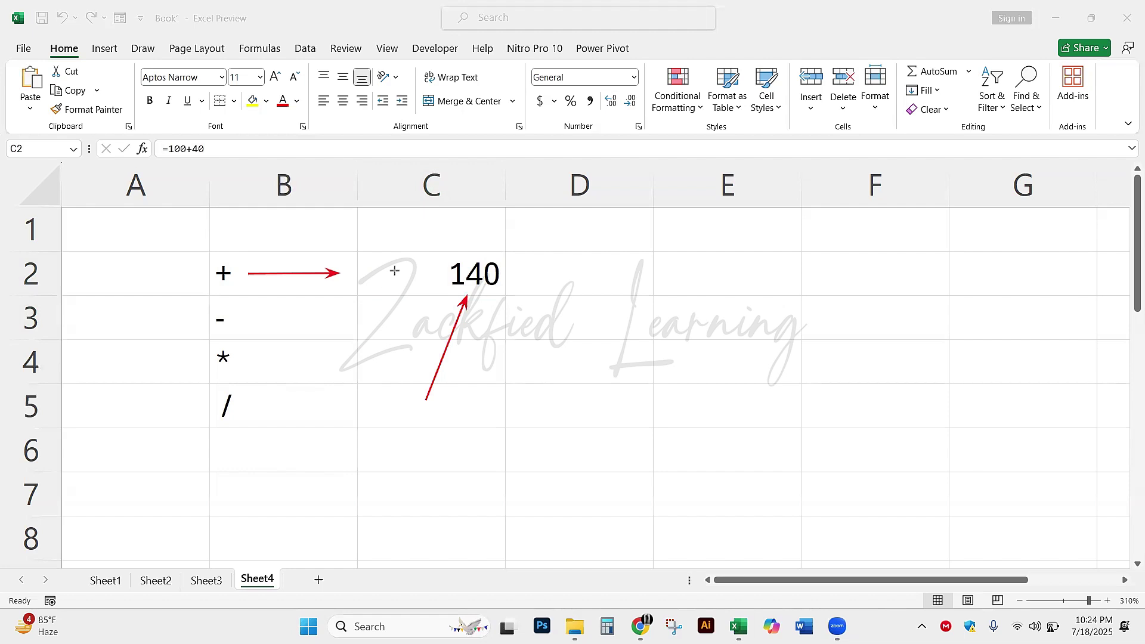
{"action": "left_click_drag", "start_coordinate": [614, 264], "coordinate": [520, 265]}
{"action": "mouse_move", "coordinate": [484, 379]}
{"action": "left_mouse_down"}
{"action": "mouse_move", "coordinate": [489, 280]}
{"action": "mouse_move", "coordinate": [207, 148]}
{"action": "left_mouse_up"}
{"action": "key", "text": "ctrl+z"}
{"action": "key", "text": "ctrl+z"}
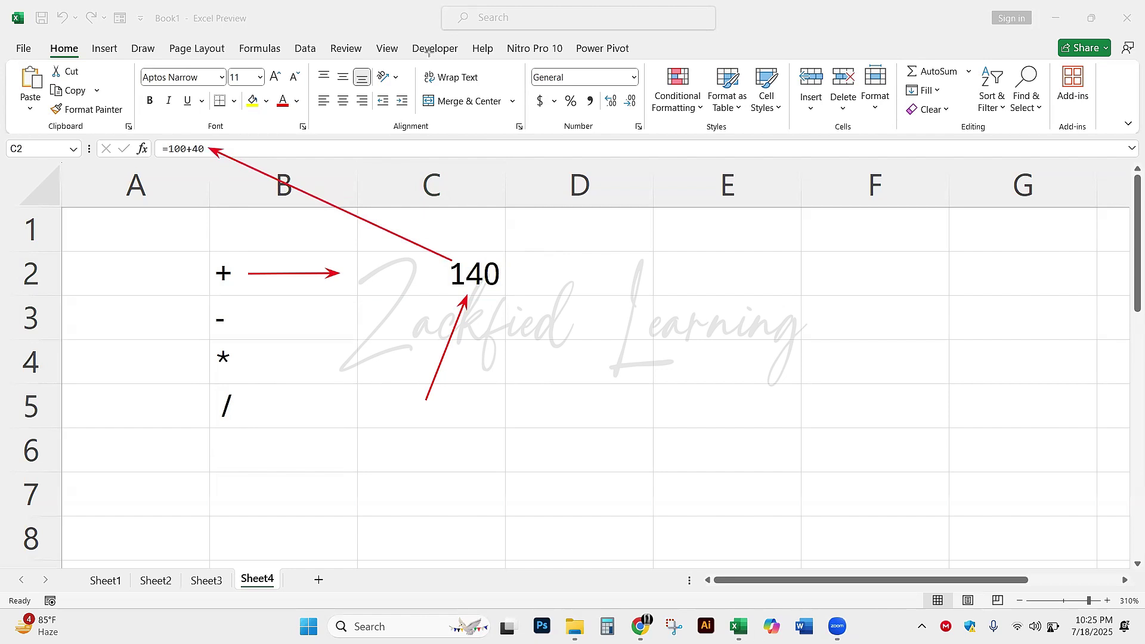
- Highlight the formula in the formula bar and the result in C2 with translucent red strokes
{"action": "mouse_move", "coordinate": [158, 150]}
{"action": "left_mouse_down"}
{"action": "mouse_move", "coordinate": [203, 148]}
{"action": "mouse_move", "coordinate": [173, 146]}
{"action": "left_mouse_up"}
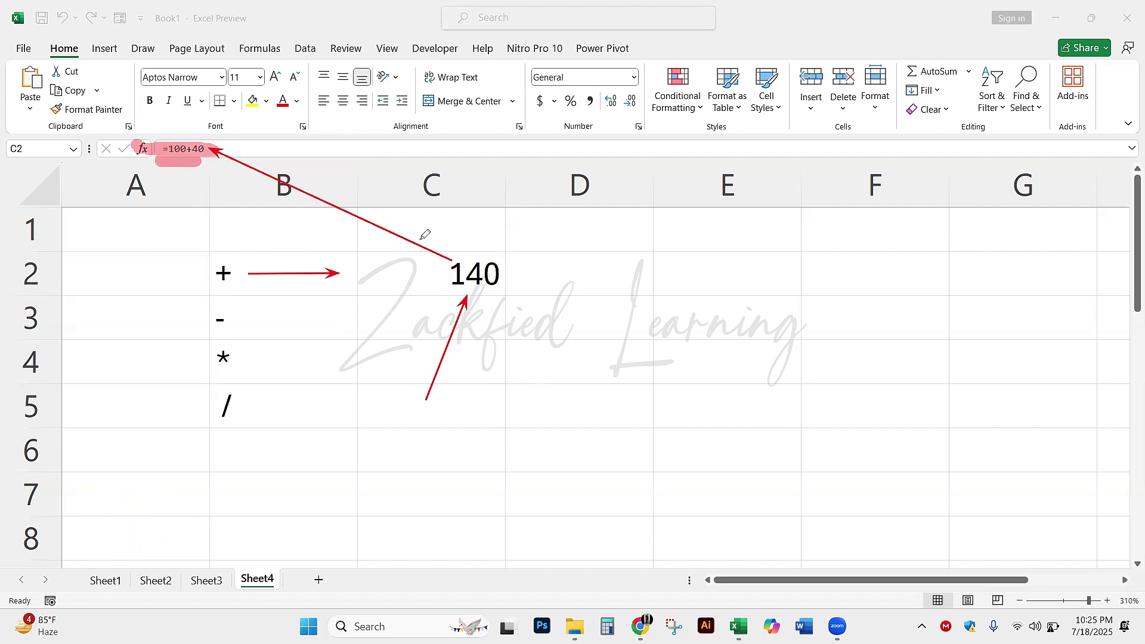
{"action": "mouse_move", "coordinate": [458, 258]}
{"action": "left_mouse_down"}
{"action": "mouse_move", "coordinate": [507, 289]}
{"action": "mouse_move", "coordinate": [456, 263]}
{"action": "mouse_move", "coordinate": [483, 296]}
{"action": "mouse_move", "coordinate": [471, 269]}
{"action": "left_mouse_up"}
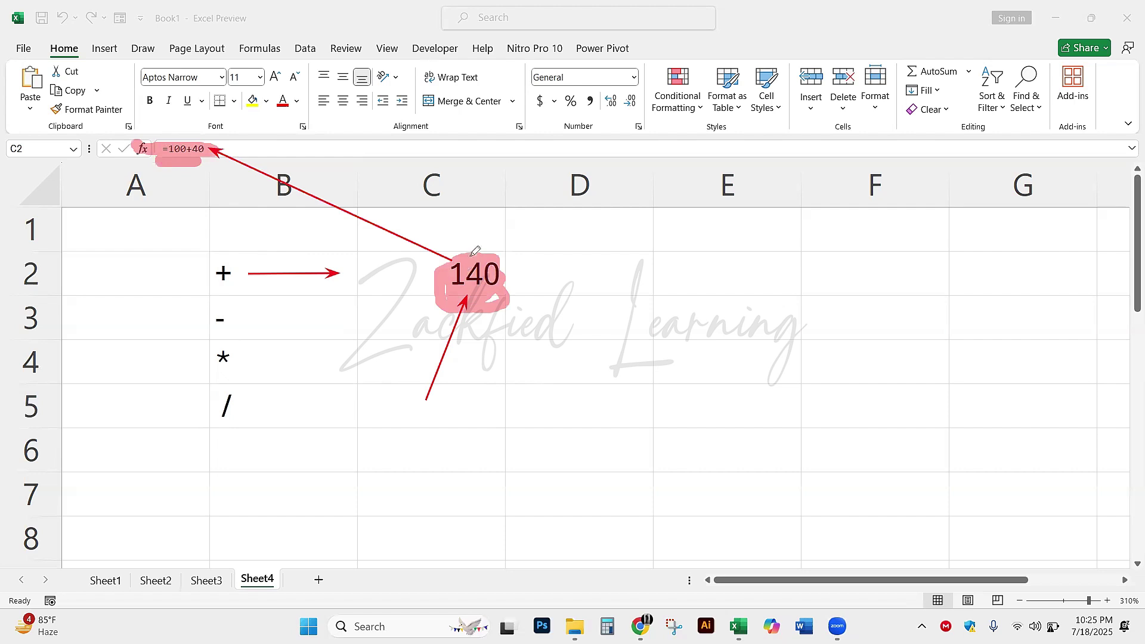
{"action": "left_click_drag", "start_coordinate": [470, 257], "coordinate": [496, 264]}
- Undo the red highlights and the arrows pointing at C2's result and the formula bar
{"action": "key", "text": "ctrl+z"}
{"action": "key", "text": "ctrl+z"}
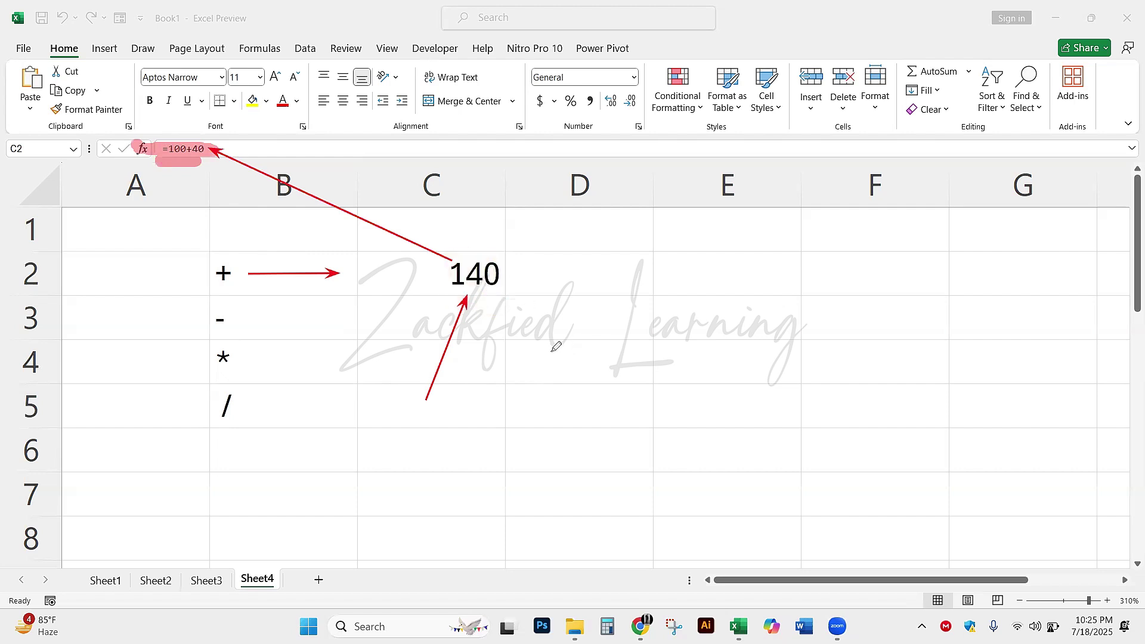
{"action": "key", "text": "ctrl+z"}
{"action": "key", "text": "ctrl+z"}
{"action": "key", "text": "ctrl+z"}
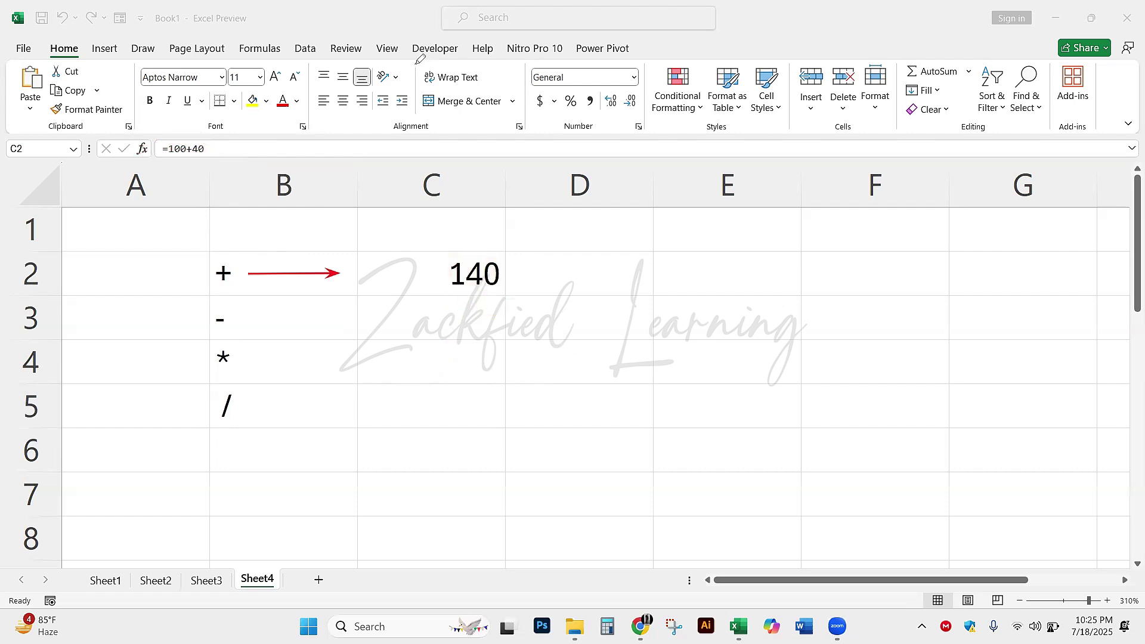
- Select cell B3 and draw a red arrow from its minus sign towards C3
{"action": "left_click", "coordinate": [430, 294]}
{"action": "left_click", "coordinate": [294, 325]}
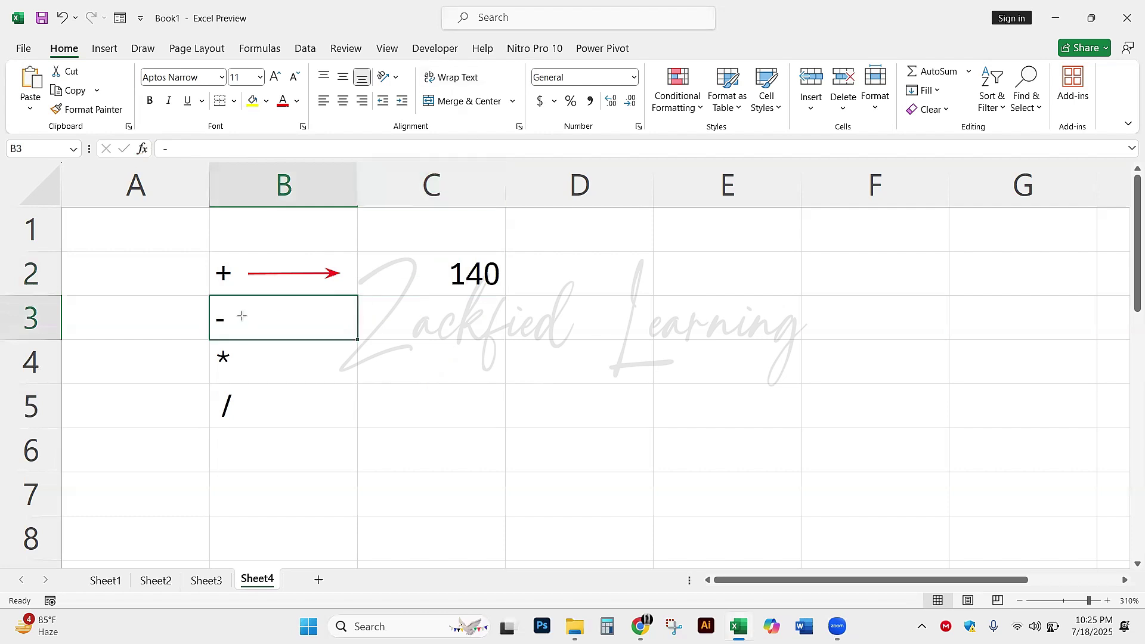
{"action": "key", "text": "ctrl+shift+3"}
{"action": "left_click_drag", "start_coordinate": [245, 317], "coordinate": [342, 316]}
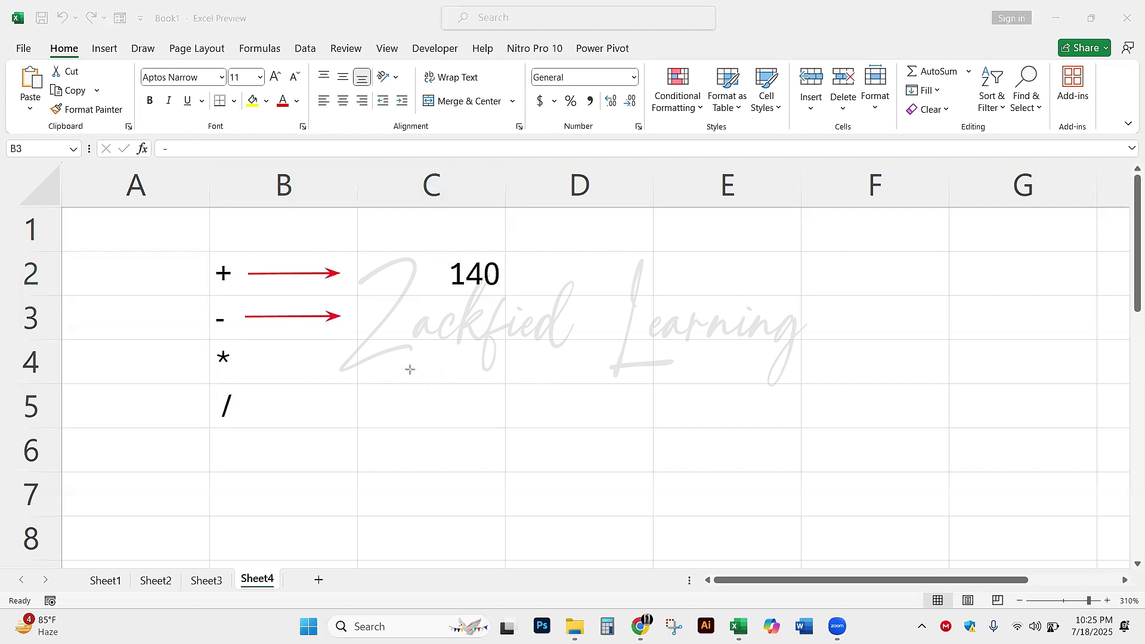
- Enter the formula =100-30 in cell C3 and compare it with the formula in C2
{"action": "left_click", "coordinate": [439, 304]}
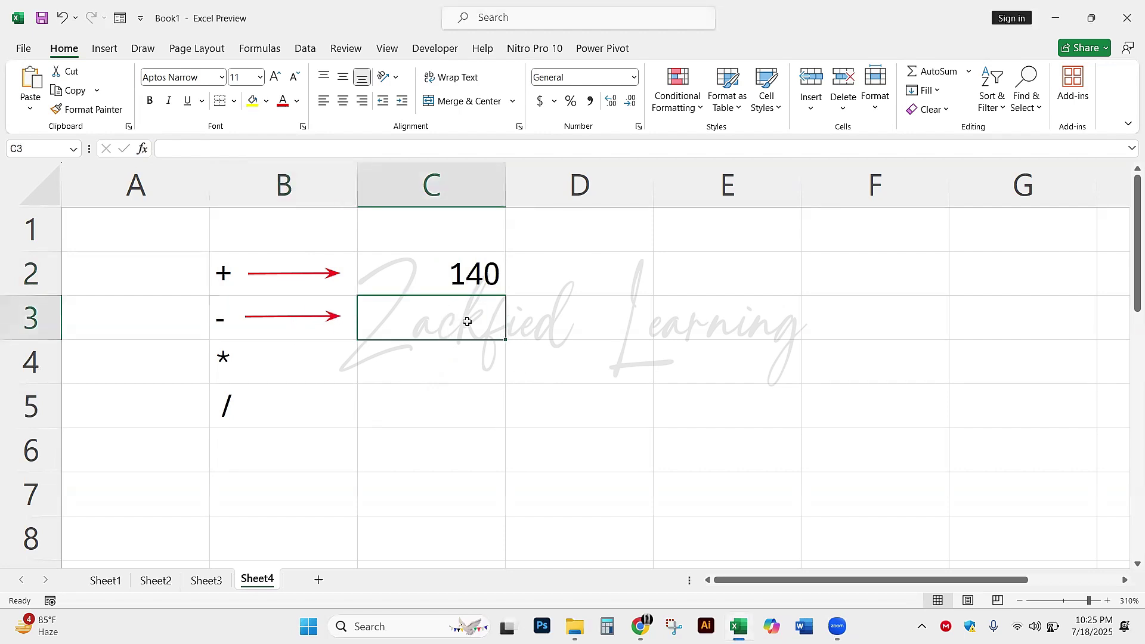
{"action": "type", "text": "="}
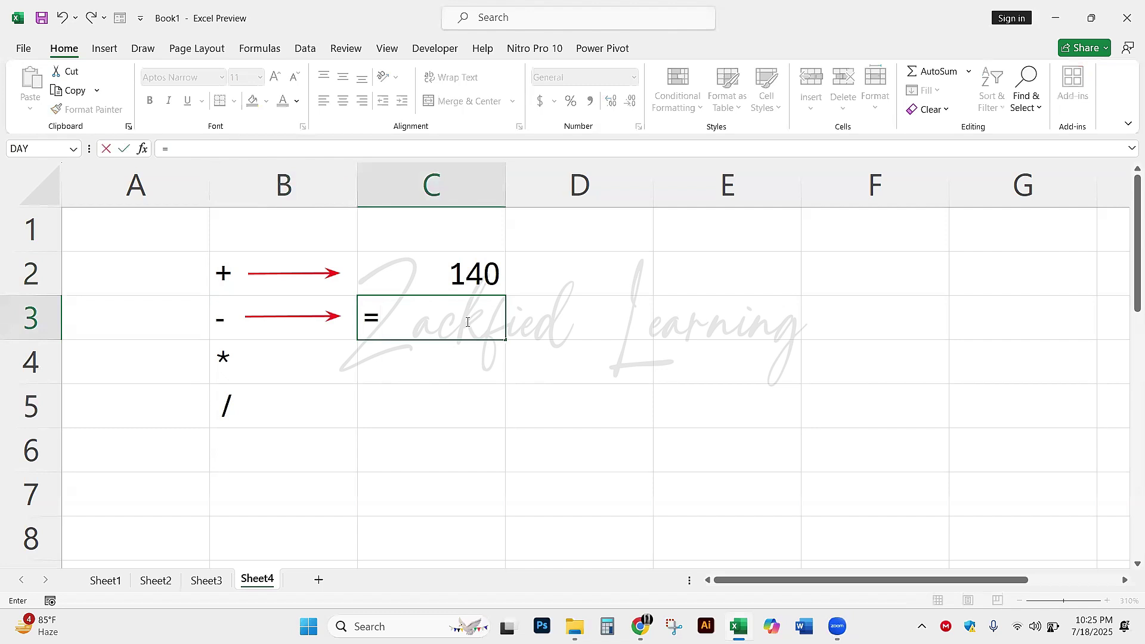
{"action": "type", "text": "100"}
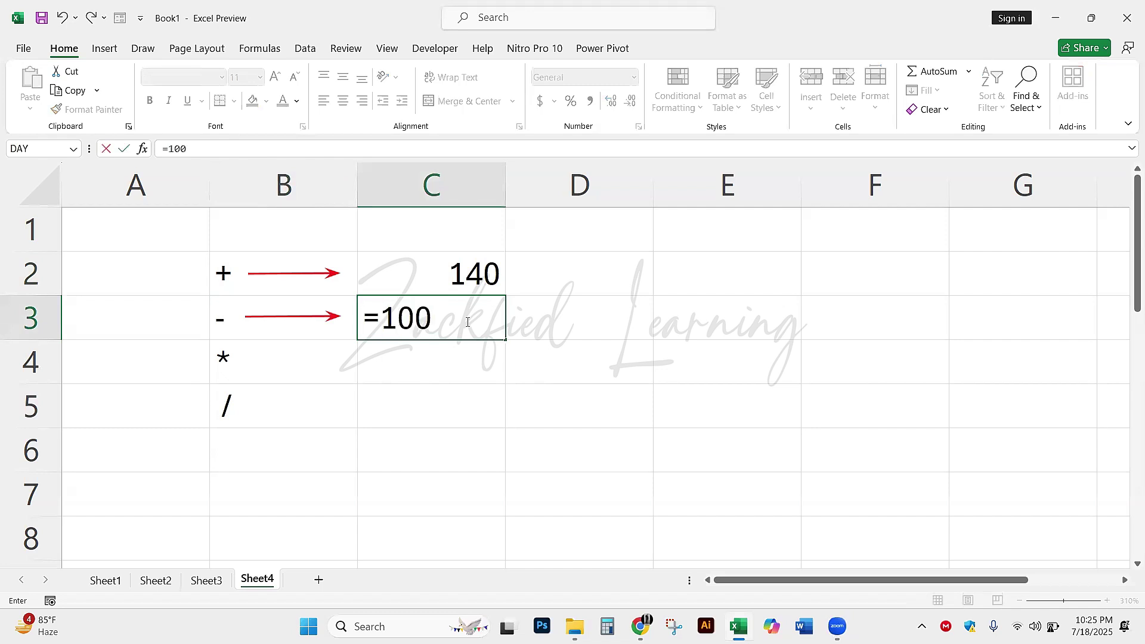
{"action": "type", "text": "-30"}
{"action": "key", "text": "Return"}
{"action": "left_click", "coordinate": [432, 320]}
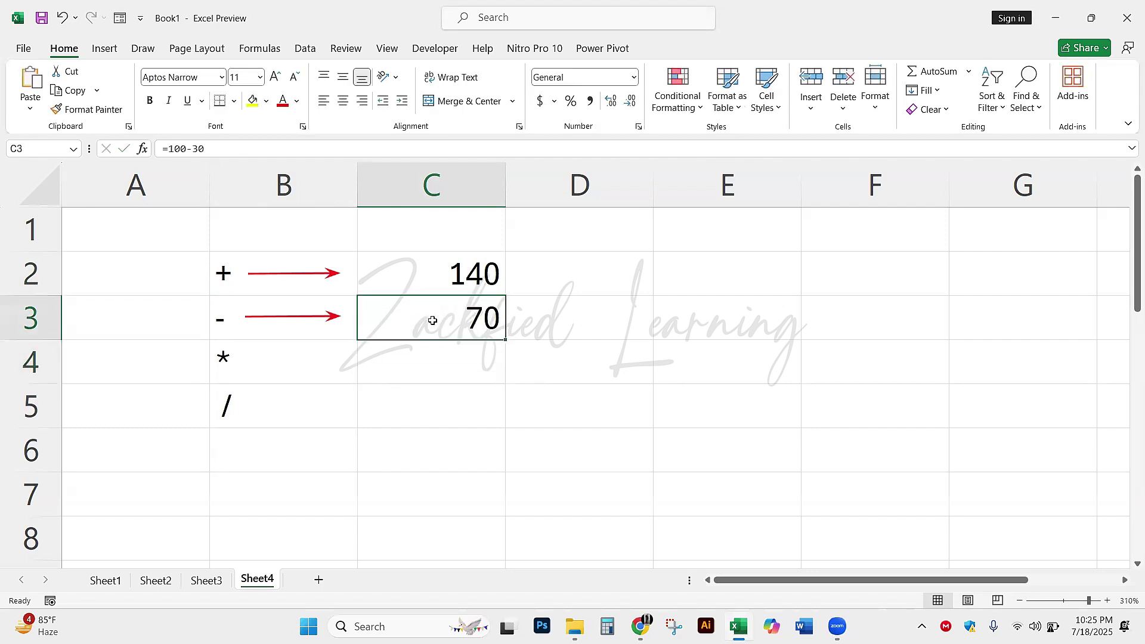
{"action": "left_click", "coordinate": [425, 272]}
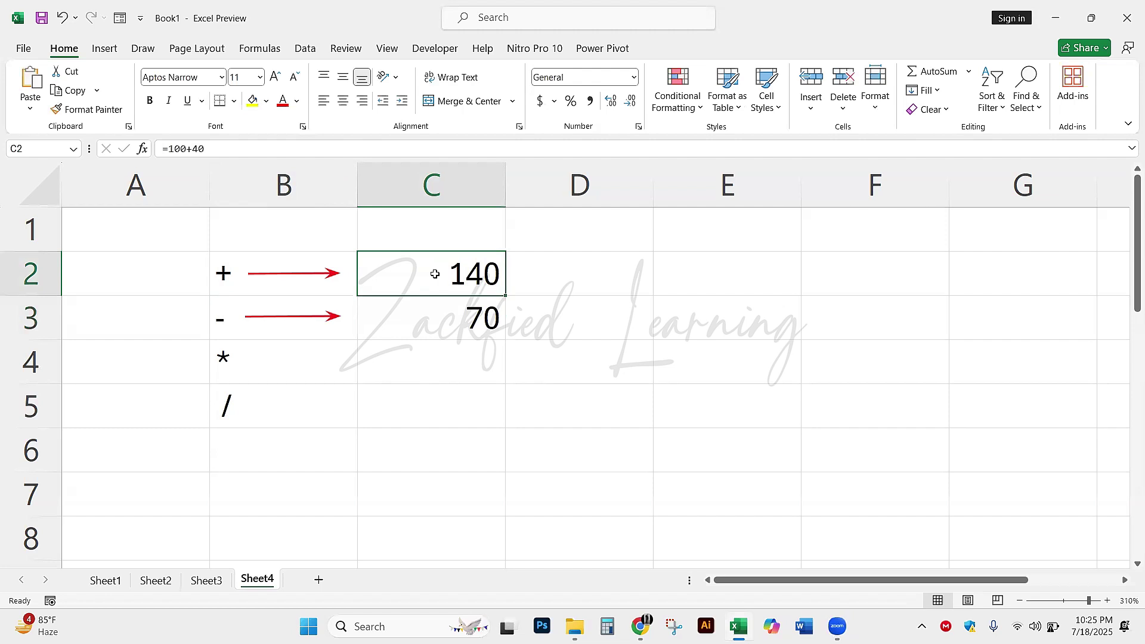
{"action": "left_click", "coordinate": [431, 314]}
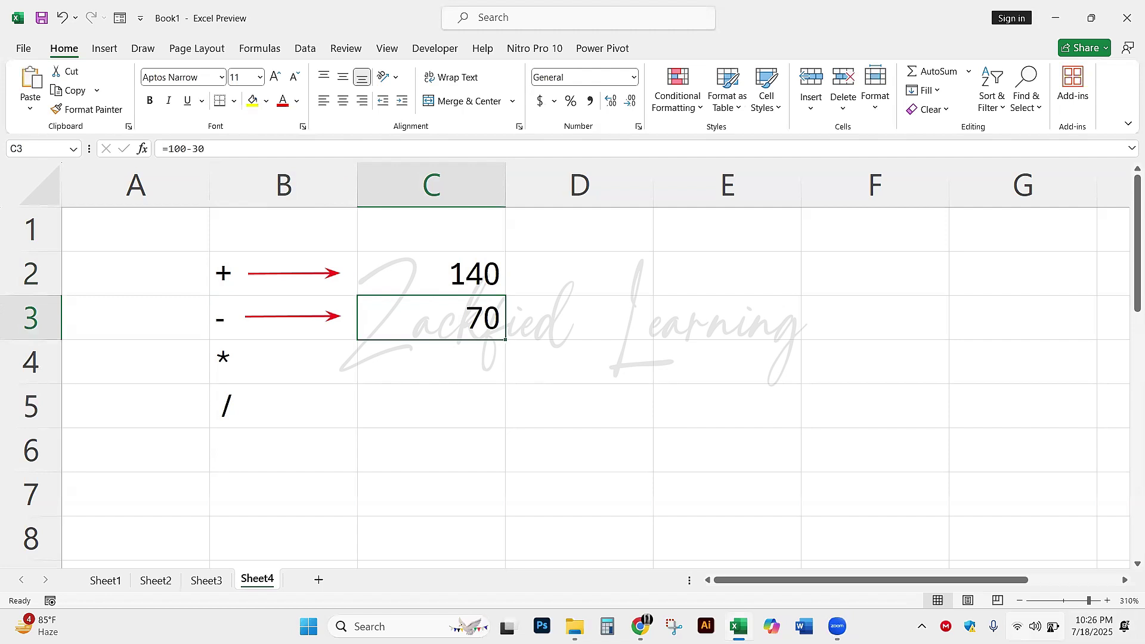
- Draw a red arrow from the asterisk in B4 towards C4, enter =100*3 in C4 and reselect the cell
{"action": "left_click", "coordinate": [449, 371]}
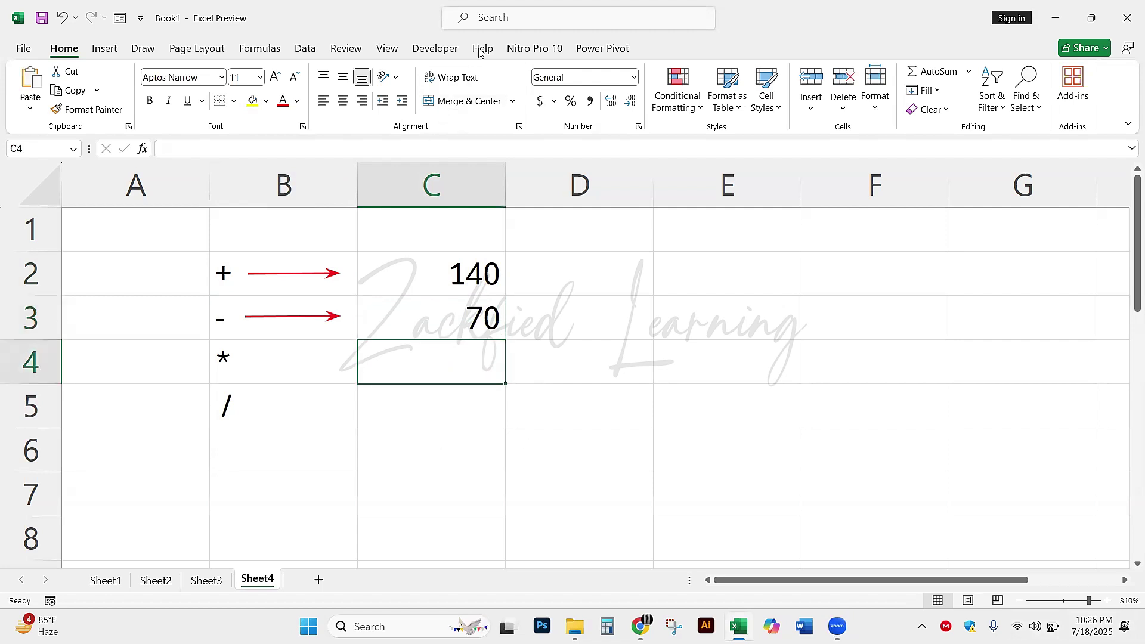
{"action": "left_click_drag", "start_coordinate": [247, 360], "coordinate": [344, 363]}
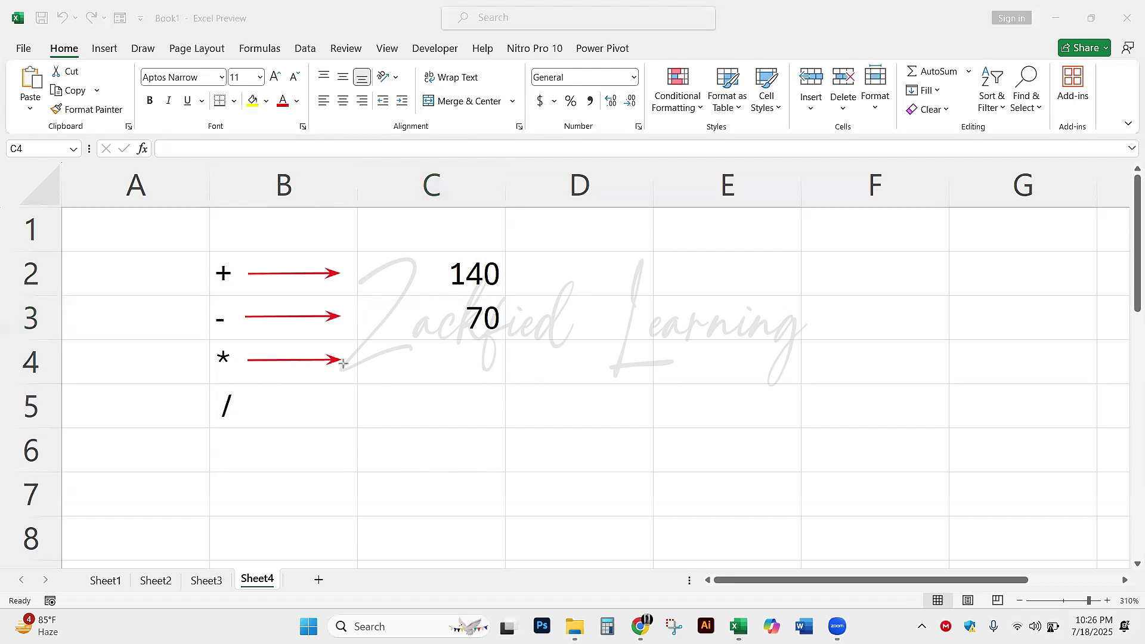
{"action": "left_click", "coordinate": [416, 365]}
{"action": "type", "text": "="}
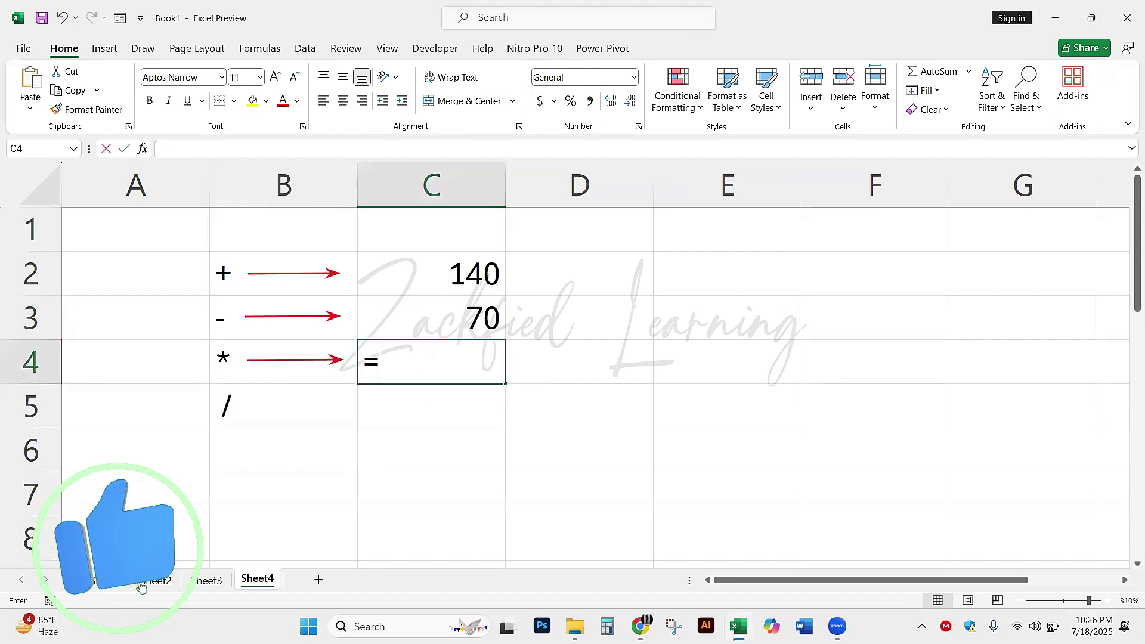
{"action": "type", "text": "100"}
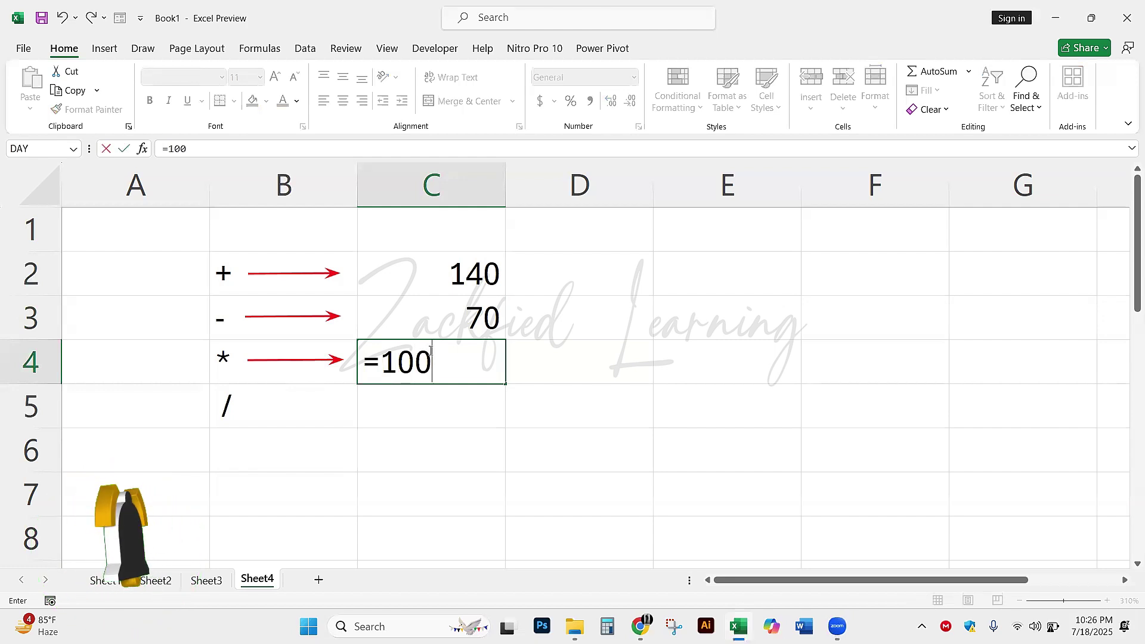
{"action": "type", "text": "*"}
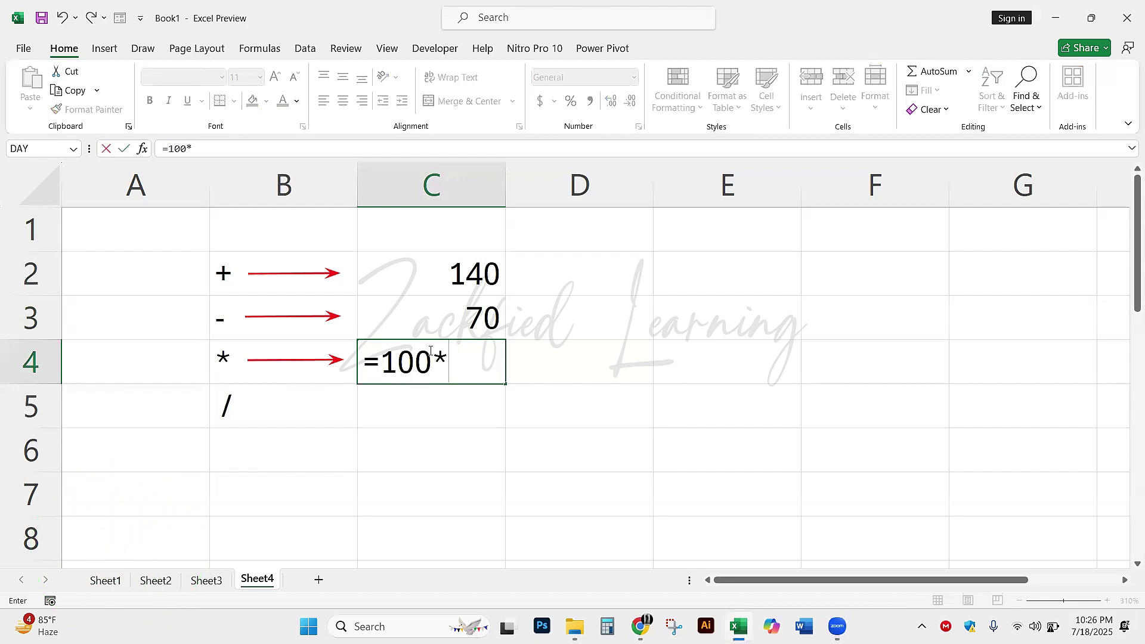
{"action": "type", "text": "3"}
{"action": "key", "text": "Return"}
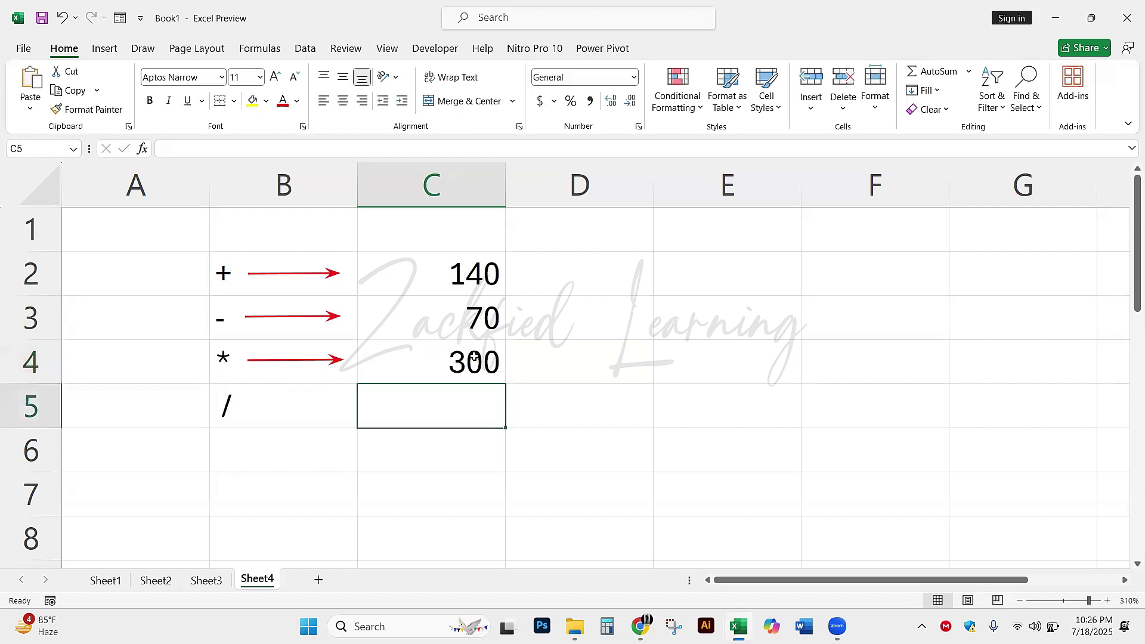
{"action": "left_click", "coordinate": [427, 362]}
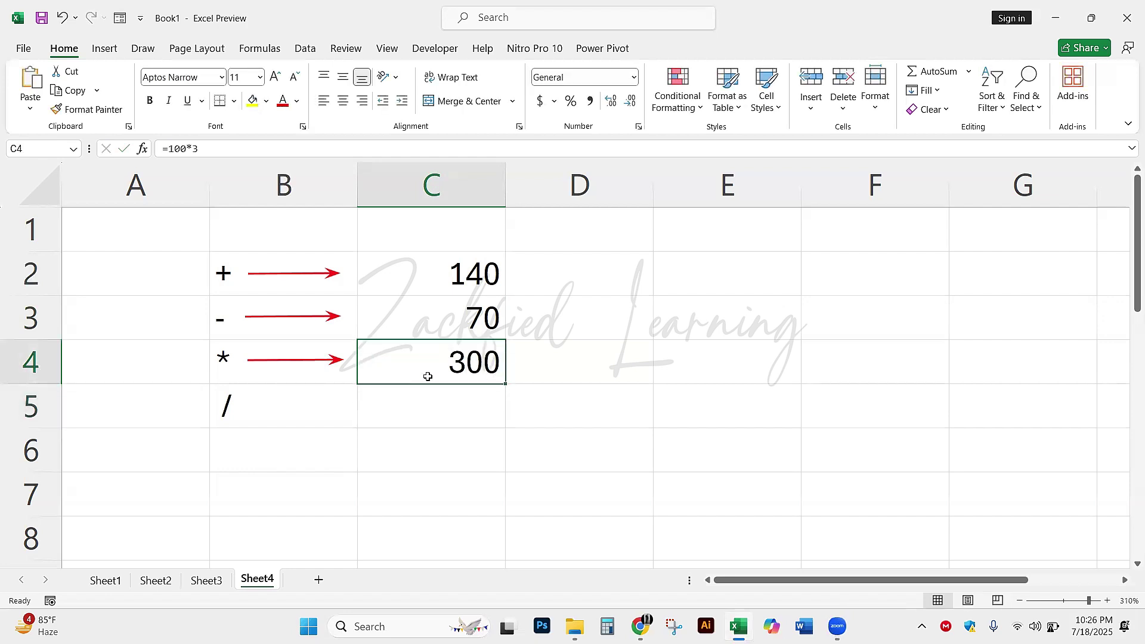
- Enter the formula =100/3 in cell C5 and reselect the cell
{"action": "left_click", "coordinate": [433, 404]}
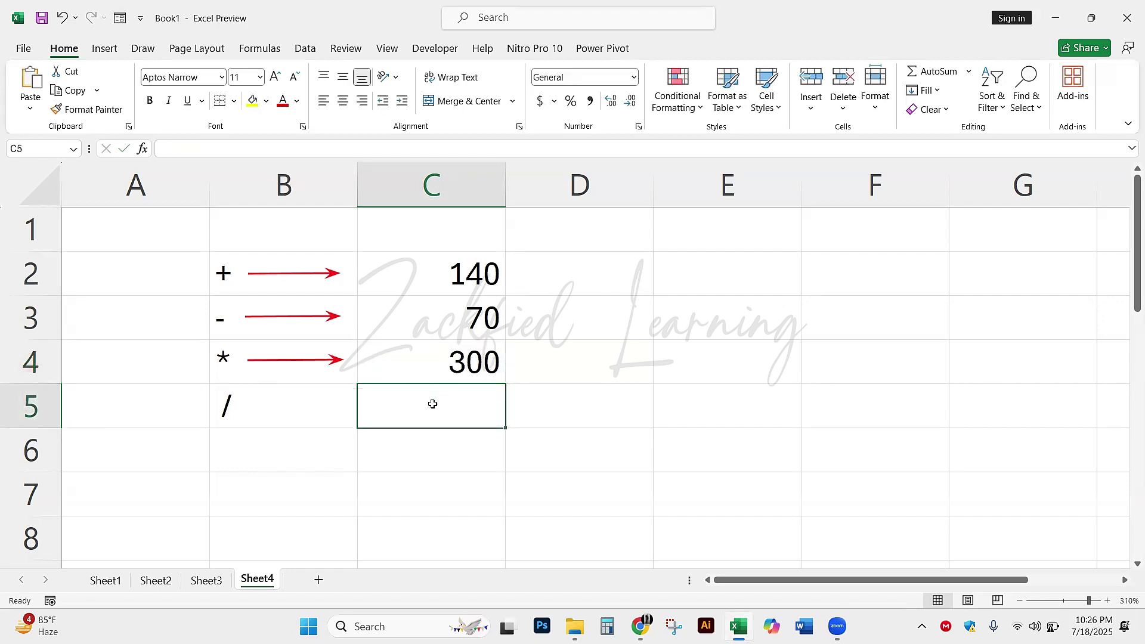
{"action": "type", "text": "="}
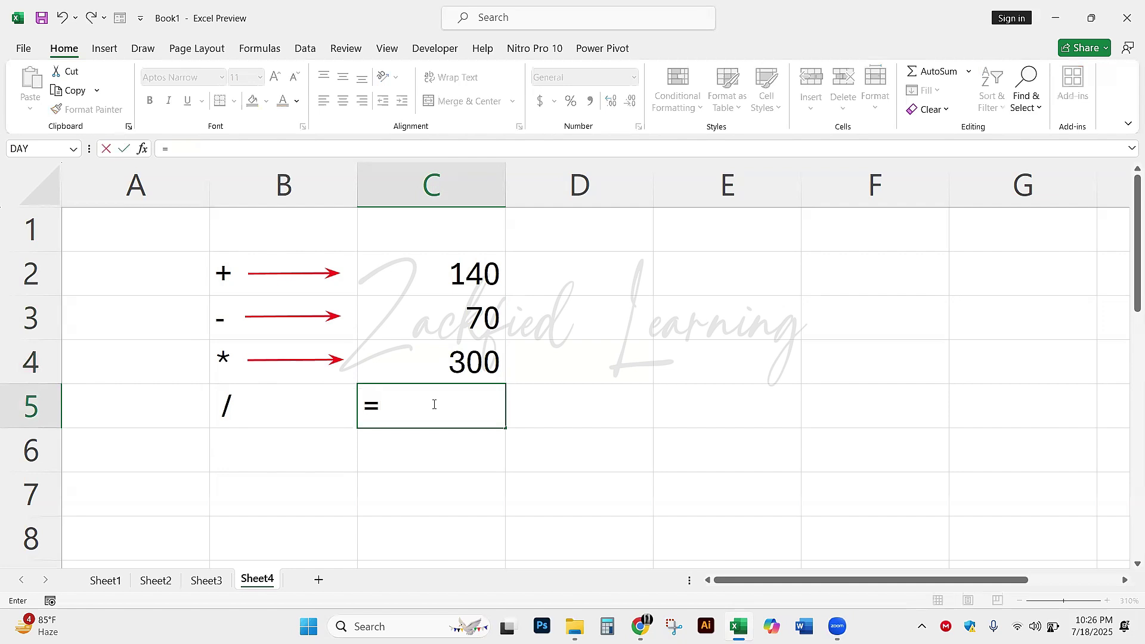
{"action": "type", "text": "100"}
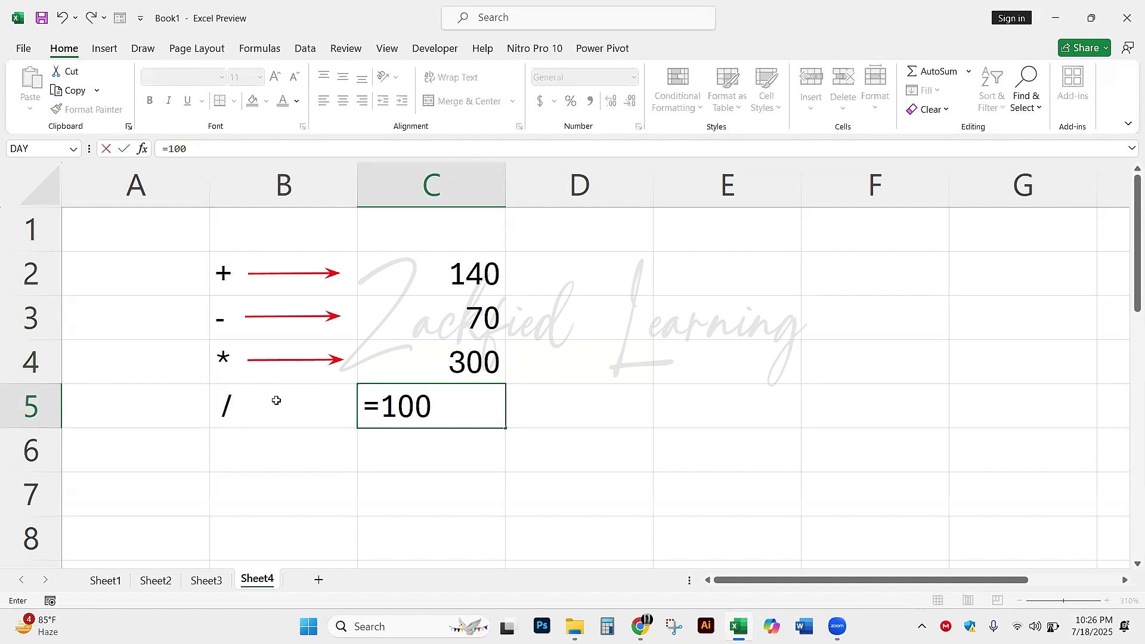
{"action": "left_click", "coordinate": [276, 401]}
{"action": "double_click", "coordinate": [442, 404]}
{"action": "type", "text": "/3"}
{"action": "key", "text": "Return"}
{"action": "left_click", "coordinate": [491, 400]}
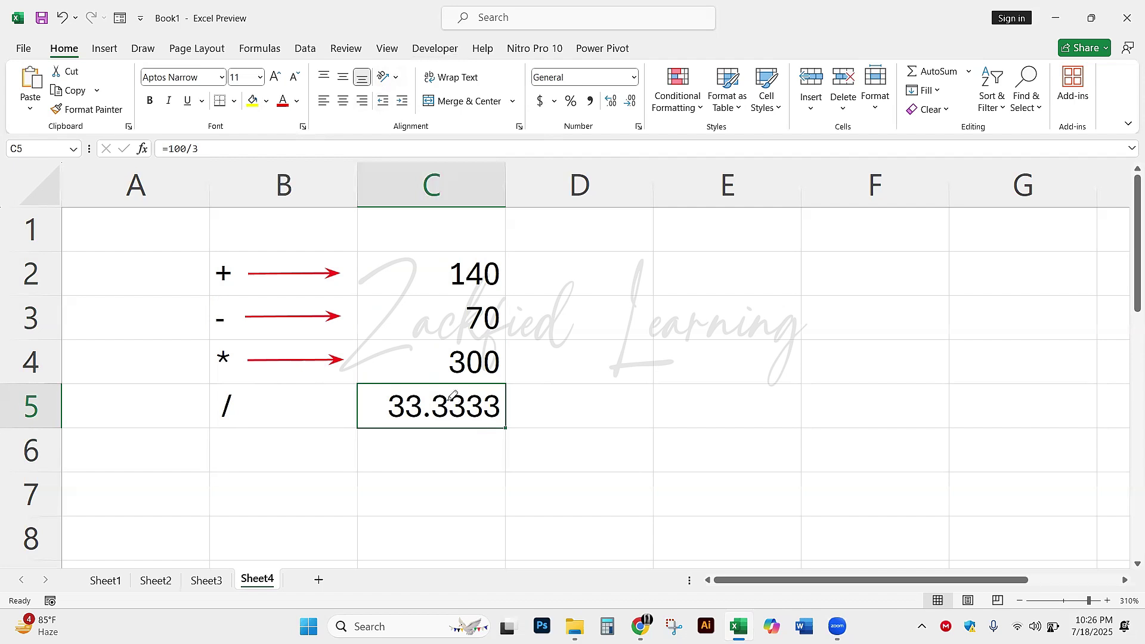
- Draw red arrows from C5's decimals to the Decrease Decimal command and reduce C5 to zero decimal places
{"action": "mouse_move", "coordinate": [431, 389]}
{"action": "left_mouse_down"}
{"action": "mouse_move", "coordinate": [507, 422]}
{"action": "mouse_move", "coordinate": [446, 380]}
{"action": "mouse_move", "coordinate": [431, 387]}
{"action": "mouse_move", "coordinate": [436, 417]}
{"action": "mouse_move", "coordinate": [499, 411]}
{"action": "mouse_move", "coordinate": [445, 385]}
{"action": "mouse_move", "coordinate": [471, 382]}
{"action": "mouse_move", "coordinate": [424, 395]}
{"action": "mouse_move", "coordinate": [477, 440]}
{"action": "mouse_move", "coordinate": [507, 376]}
{"action": "mouse_move", "coordinate": [493, 385]}
{"action": "mouse_move", "coordinate": [564, 345]}
{"action": "mouse_move", "coordinate": [626, 112]}
{"action": "mouse_move", "coordinate": [641, 132]}
{"action": "left_mouse_up"}
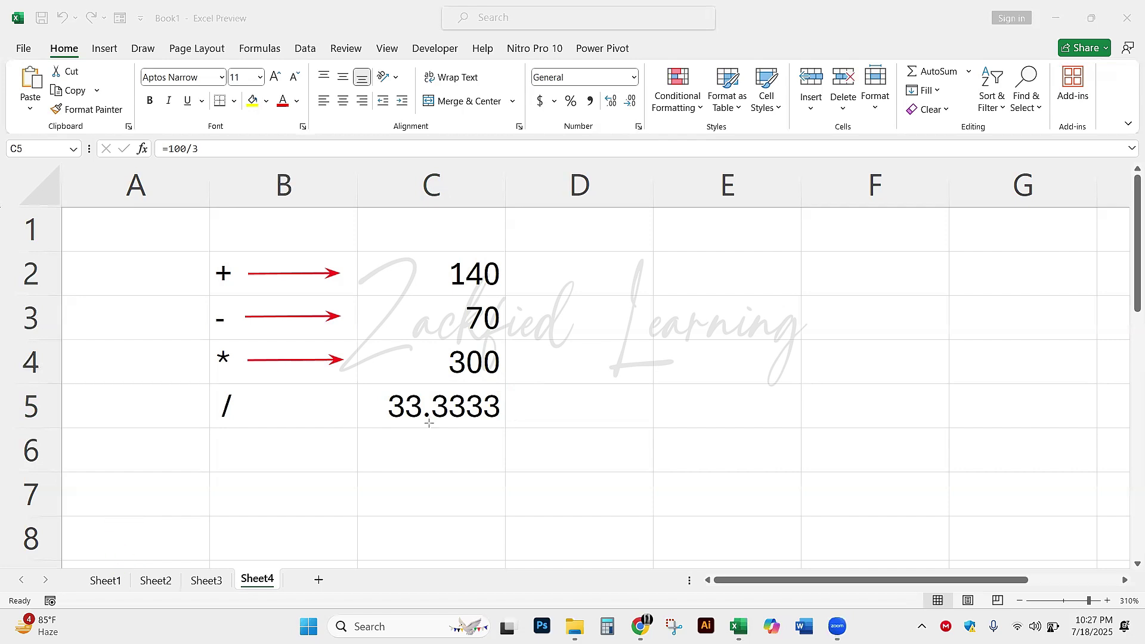
{"action": "mouse_move", "coordinate": [429, 423]}
{"action": "left_mouse_down"}
{"action": "mouse_move", "coordinate": [511, 417]}
{"action": "mouse_move", "coordinate": [634, 77]}
{"action": "mouse_move", "coordinate": [635, 114]}
{"action": "mouse_move", "coordinate": [629, 108]}
{"action": "left_mouse_up"}
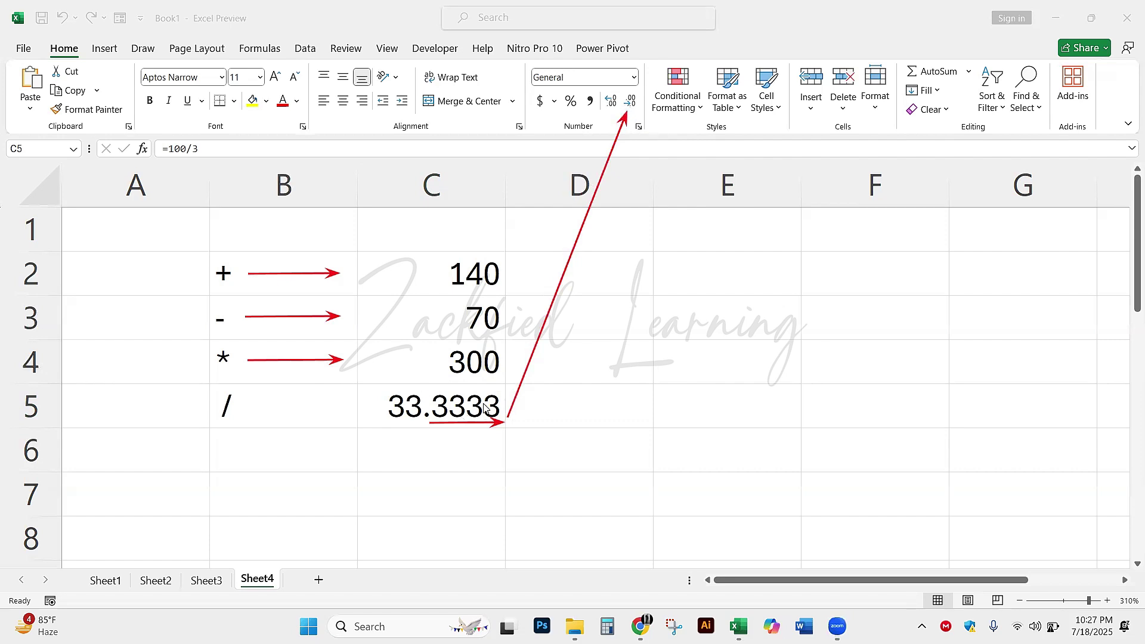
{"action": "left_click", "coordinate": [631, 104]}
{"action": "left_click", "coordinate": [632, 104]}
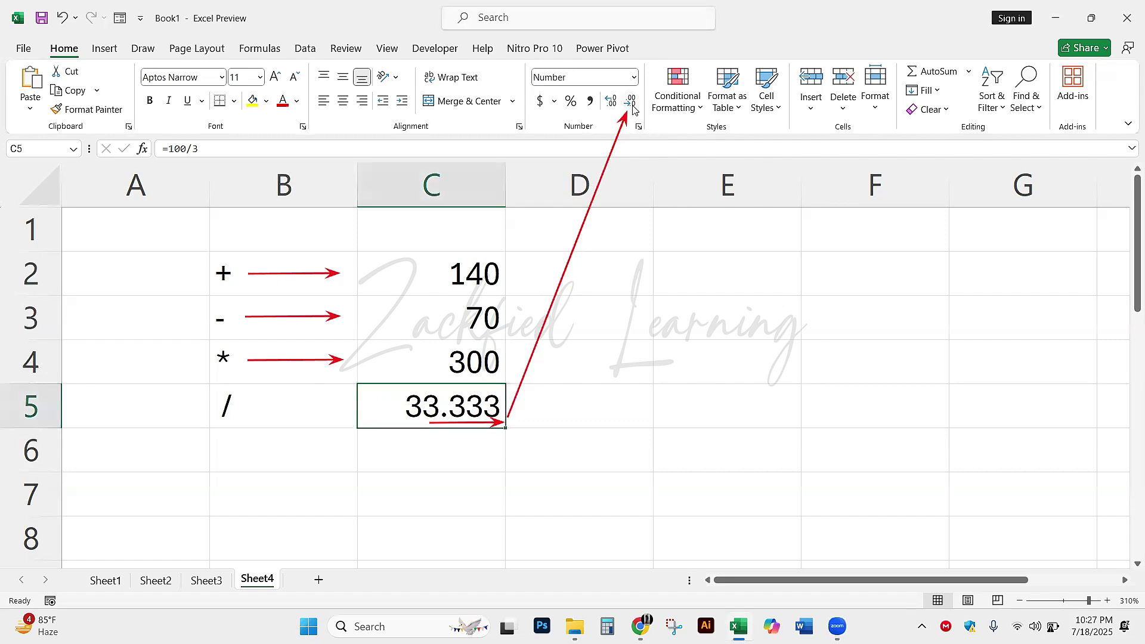
{"action": "left_click", "coordinate": [631, 104]}
{"action": "left_click", "coordinate": [632, 104]}
{"action": "left_click", "coordinate": [631, 105]}
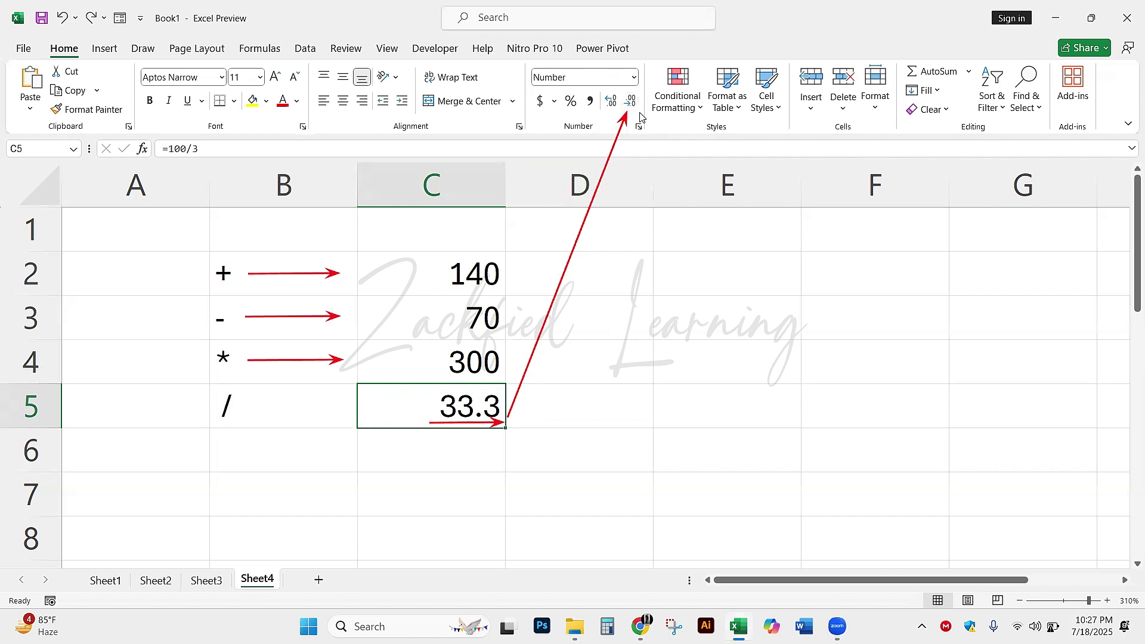
{"action": "left_click", "coordinate": [625, 102]}
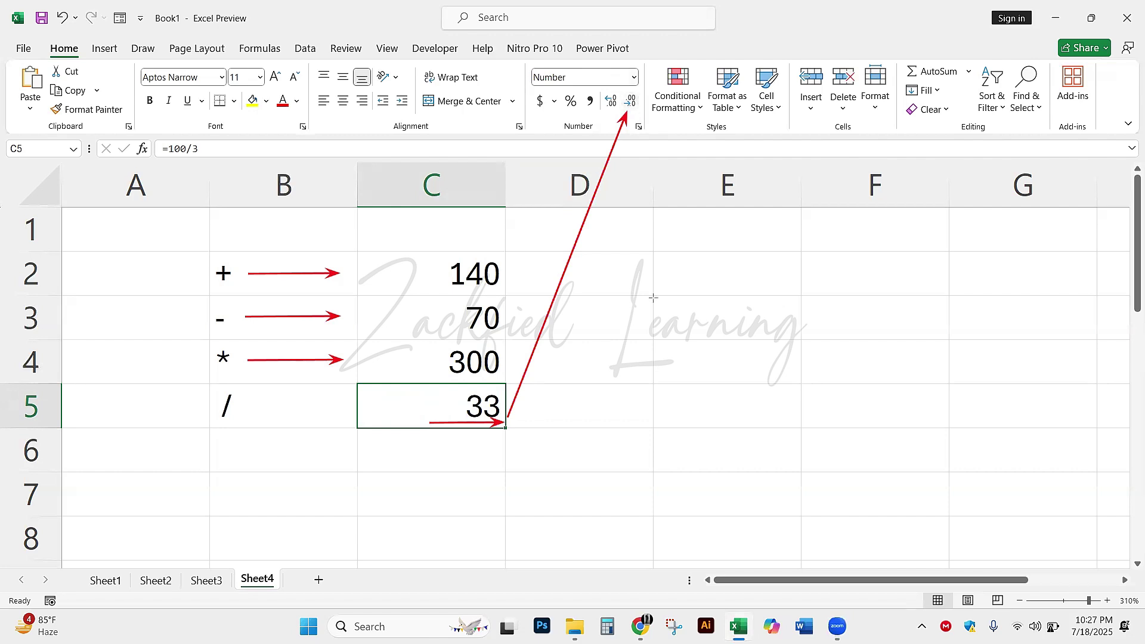
- Undo the decimal arrows, draw a red arrow from the slash in B5 towards C5, and open C5's formula in the cell
{"action": "key", "text": "ctrl+z"}
{"action": "key", "text": "ctrl+z"}
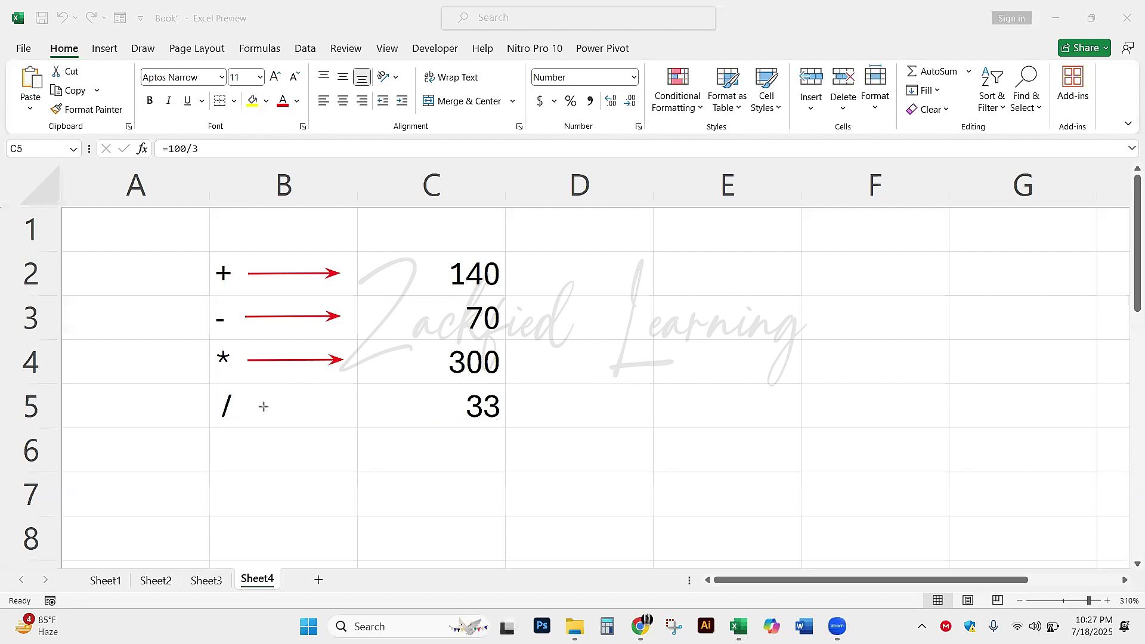
{"action": "left_click_drag", "start_coordinate": [251, 405], "coordinate": [340, 405]}
{"action": "key", "text": "F2"}
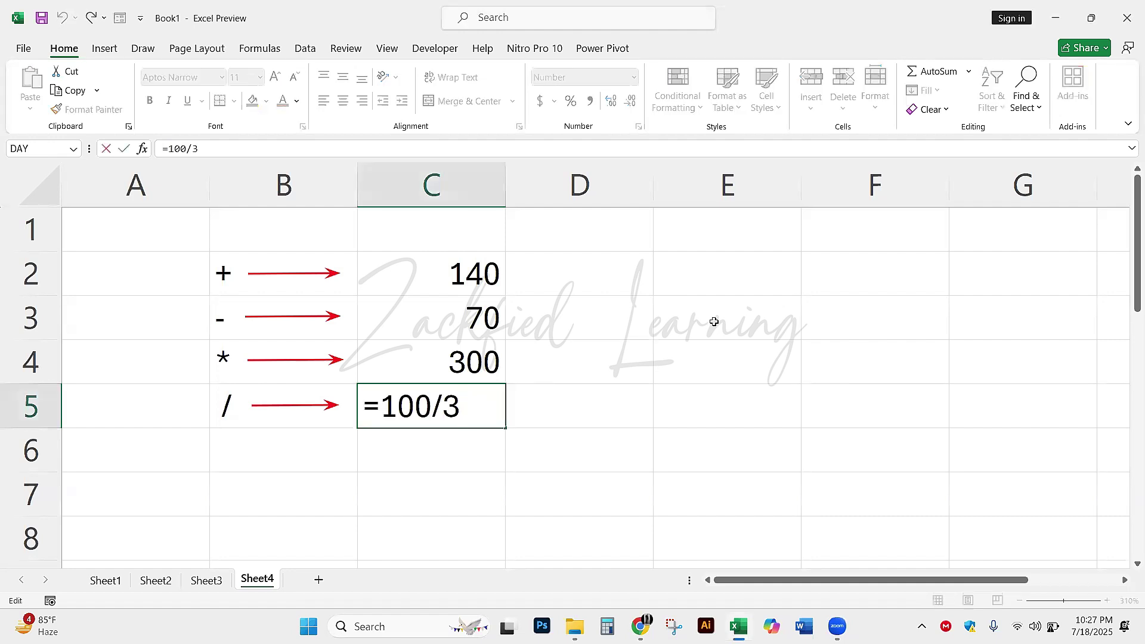
- Enter 1000+200 without an equals sign in cell E3 and reselect the cell
{"action": "left_click", "coordinate": [714, 323]}
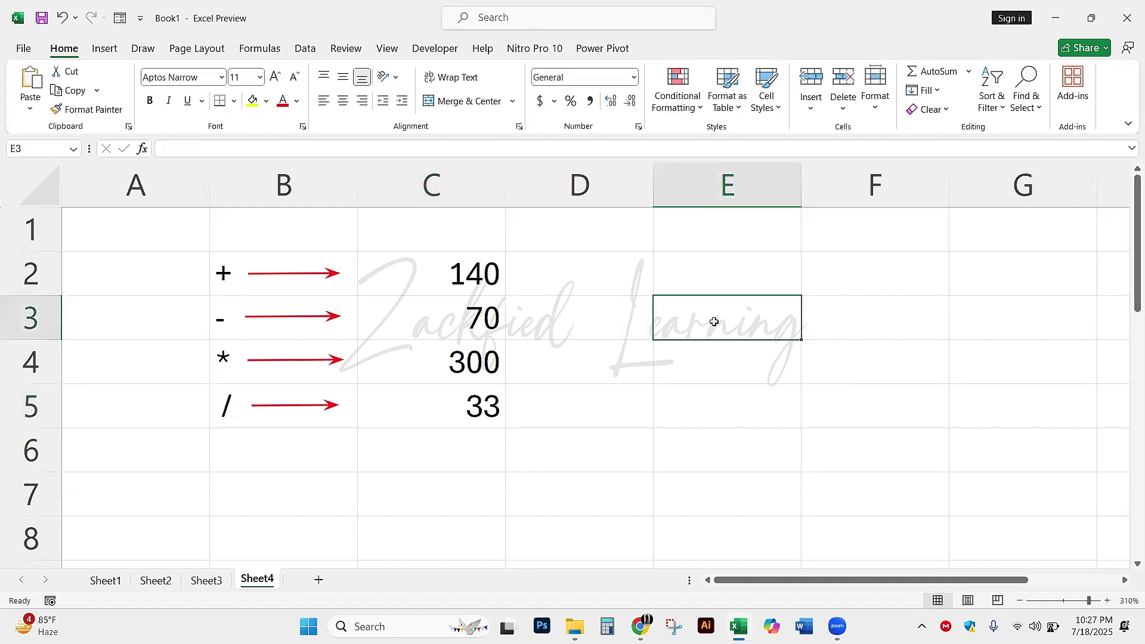
{"action": "type", "text": "1000"}
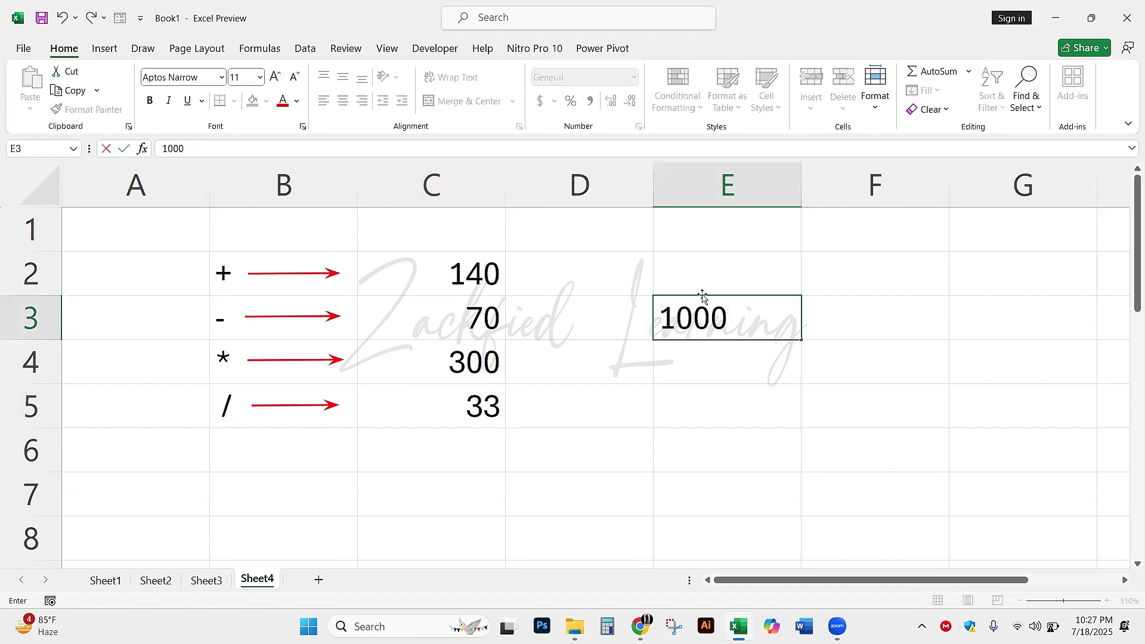
{"action": "type", "text": "+200"}
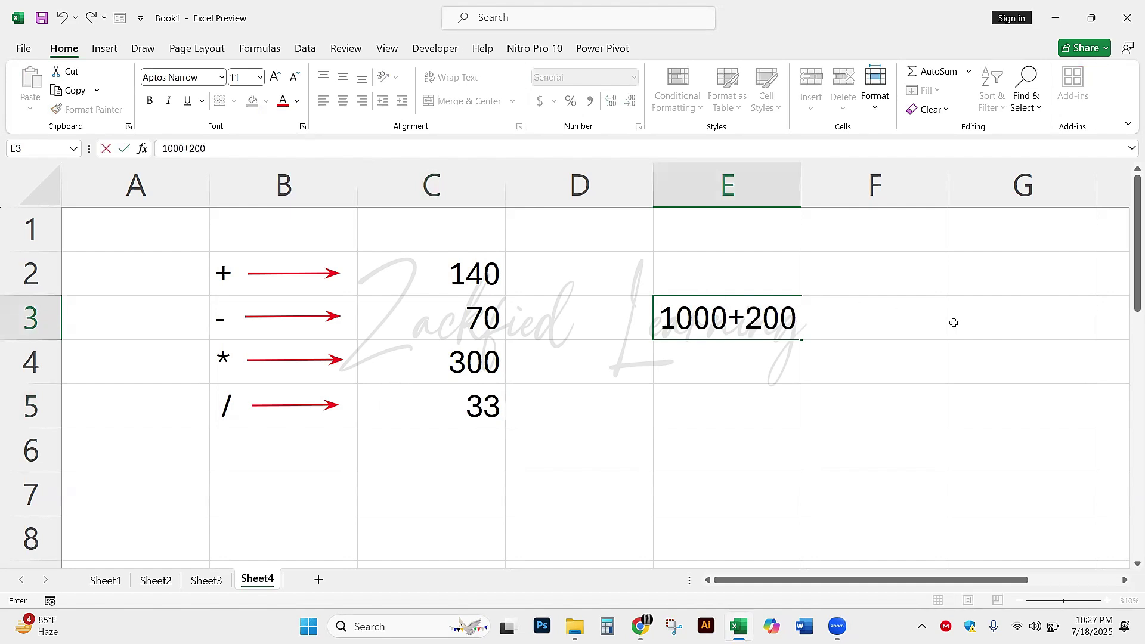
{"action": "key", "text": "Return"}
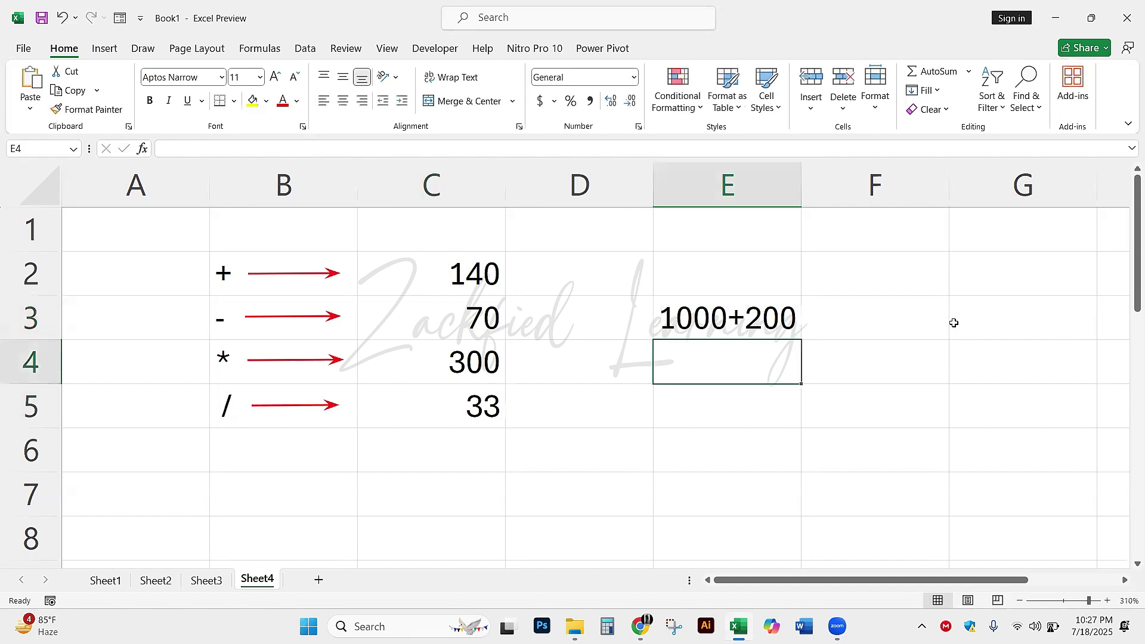
{"action": "key", "text": "Up"}
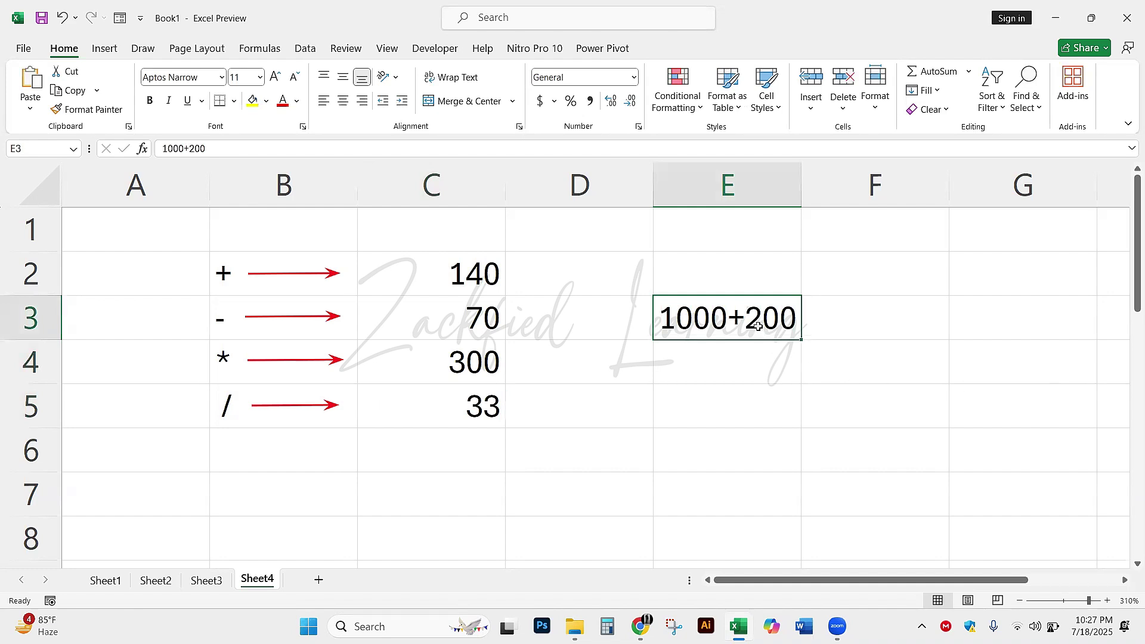
- Insert an equals sign before 1000+200 in E3, confirm the formula and reselect the cell
{"action": "double_click", "coordinate": [664, 318]}
{"action": "type", "text": "="}
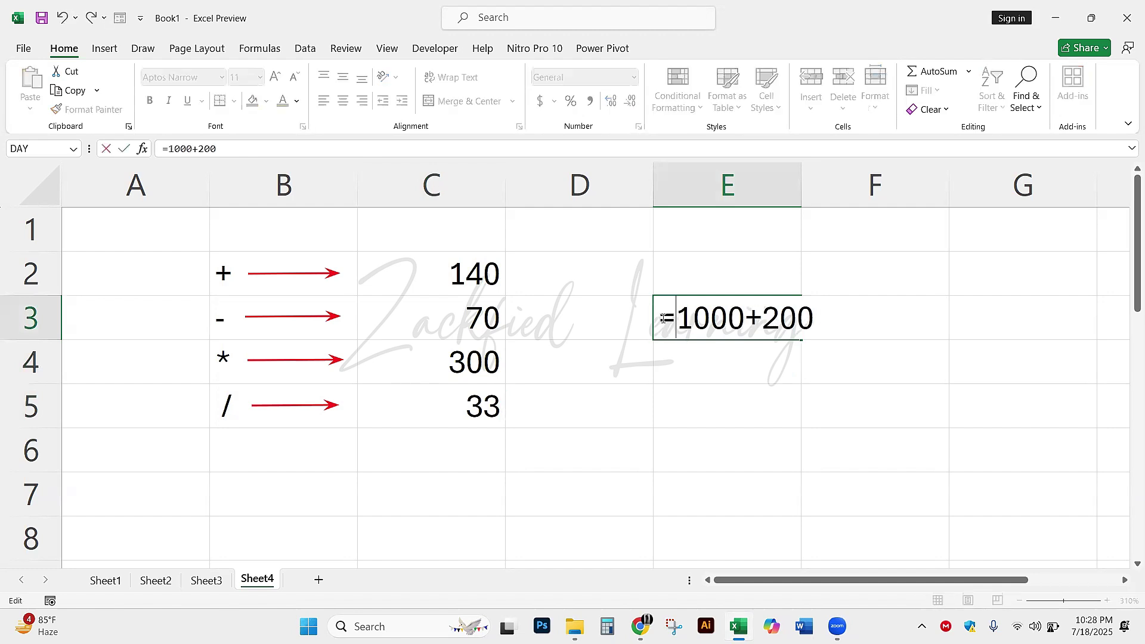
{"action": "left_click_drag", "start_coordinate": [676, 318], "coordinate": [848, 319]}
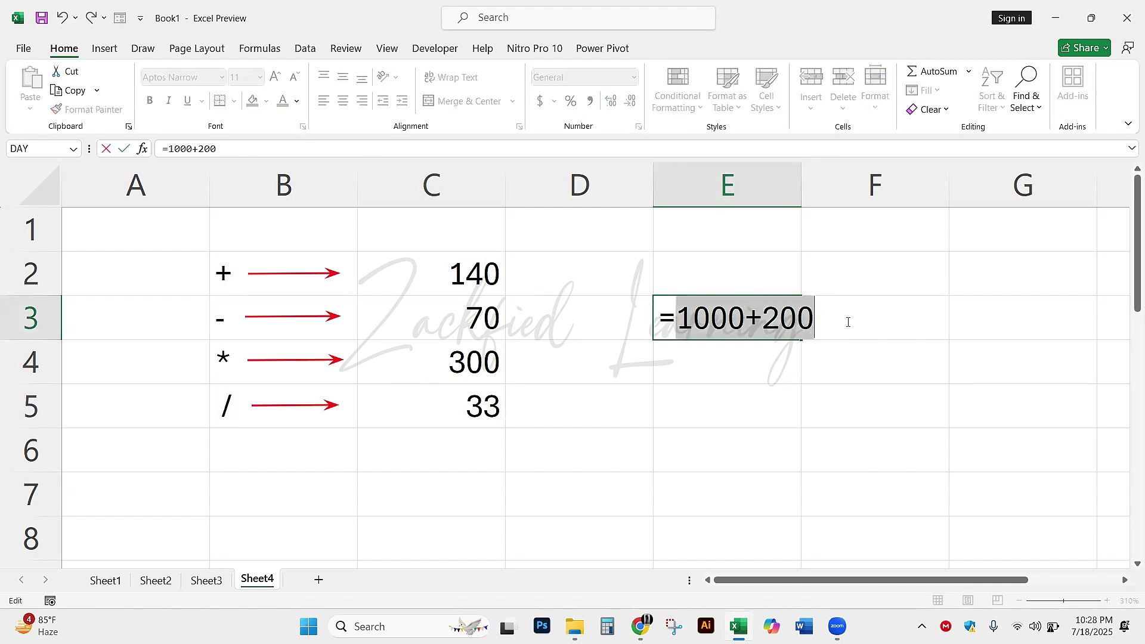
{"action": "left_click", "coordinate": [748, 325]}
{"action": "key", "text": "Return"}
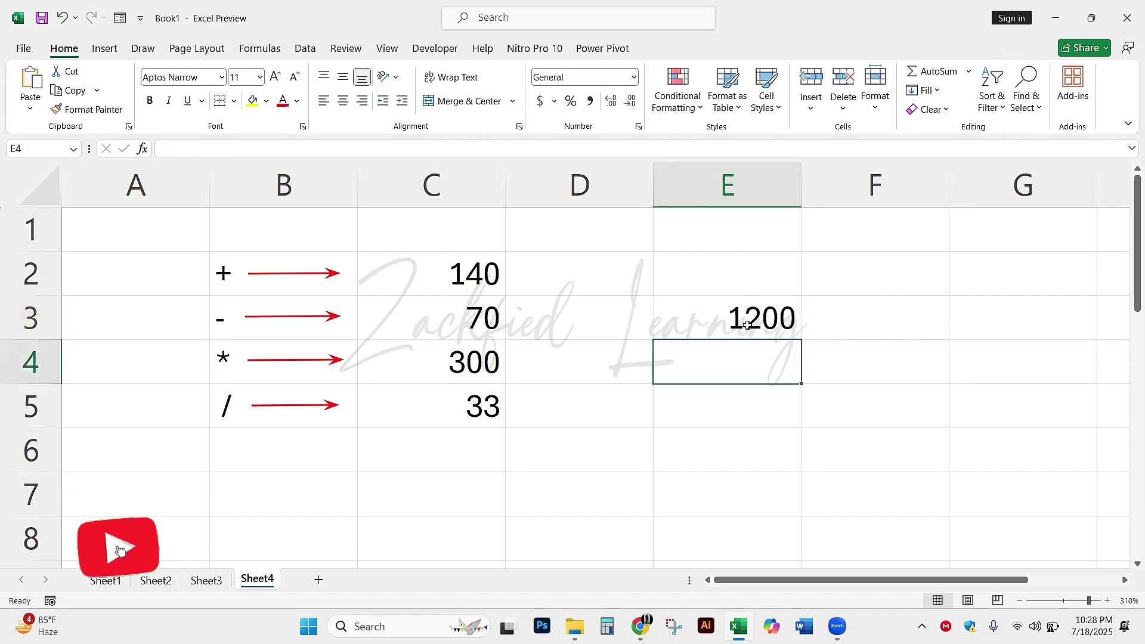
{"action": "left_click", "coordinate": [709, 324]}
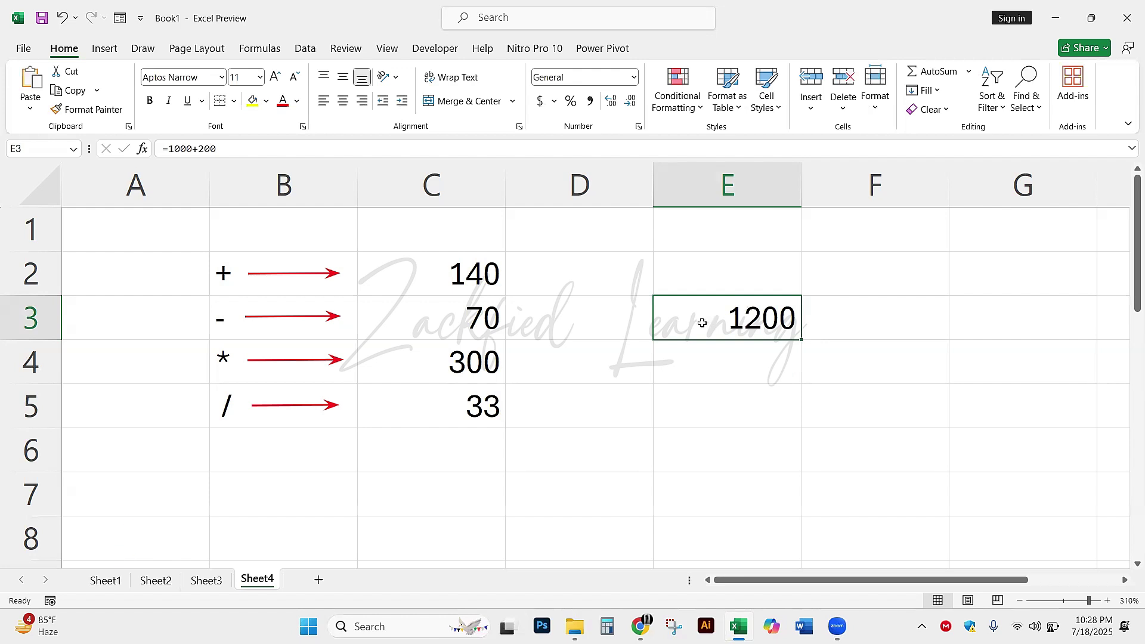
- Clear the example formula from cell E3
{"action": "key", "text": "BackSpace"}
{"action": "key", "text": "Return"}
{"action": "left_click", "coordinate": [760, 280]}
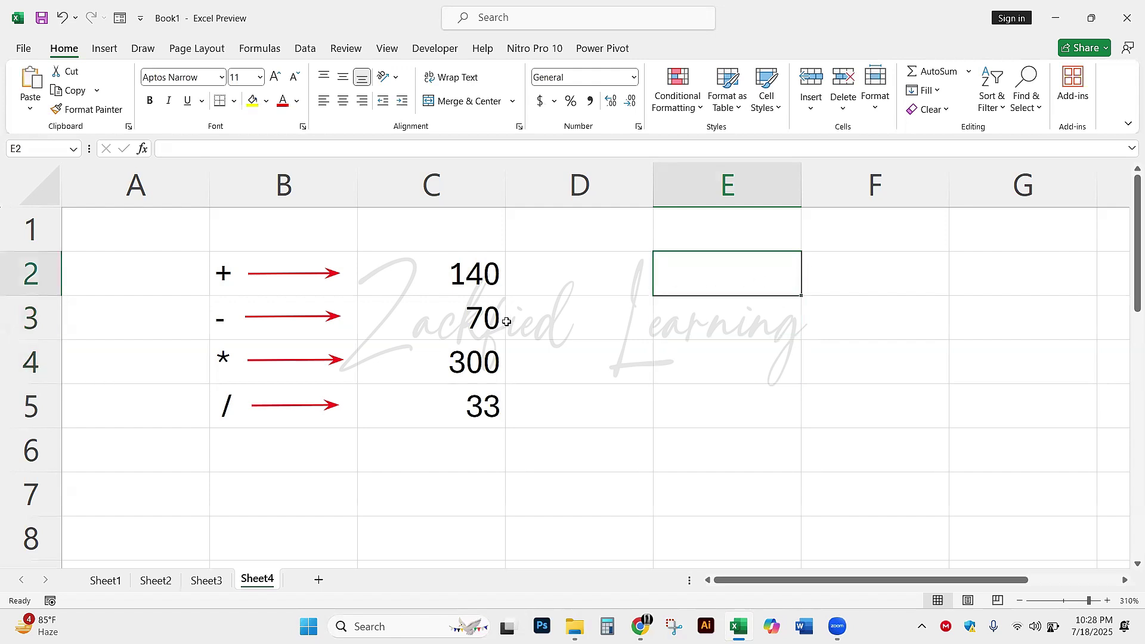
- Review the formulas in cells C2 through C5 one after another
{"action": "left_click", "coordinate": [392, 278]}
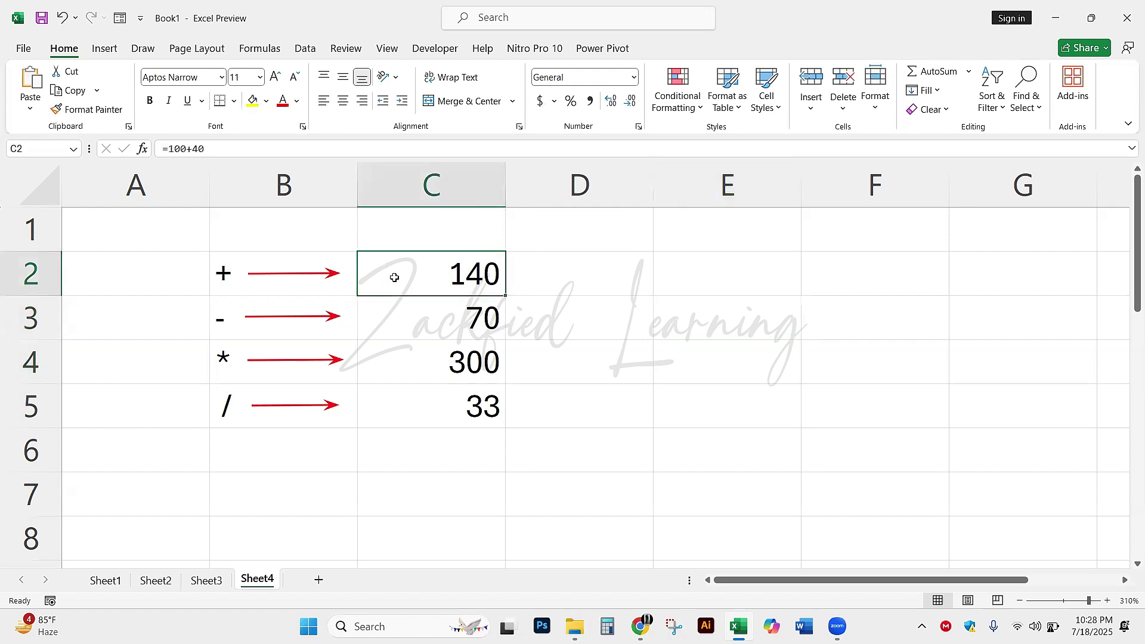
{"action": "left_click", "coordinate": [410, 311]}
{"action": "left_click", "coordinate": [417, 352]}
{"action": "left_click", "coordinate": [432, 407]}
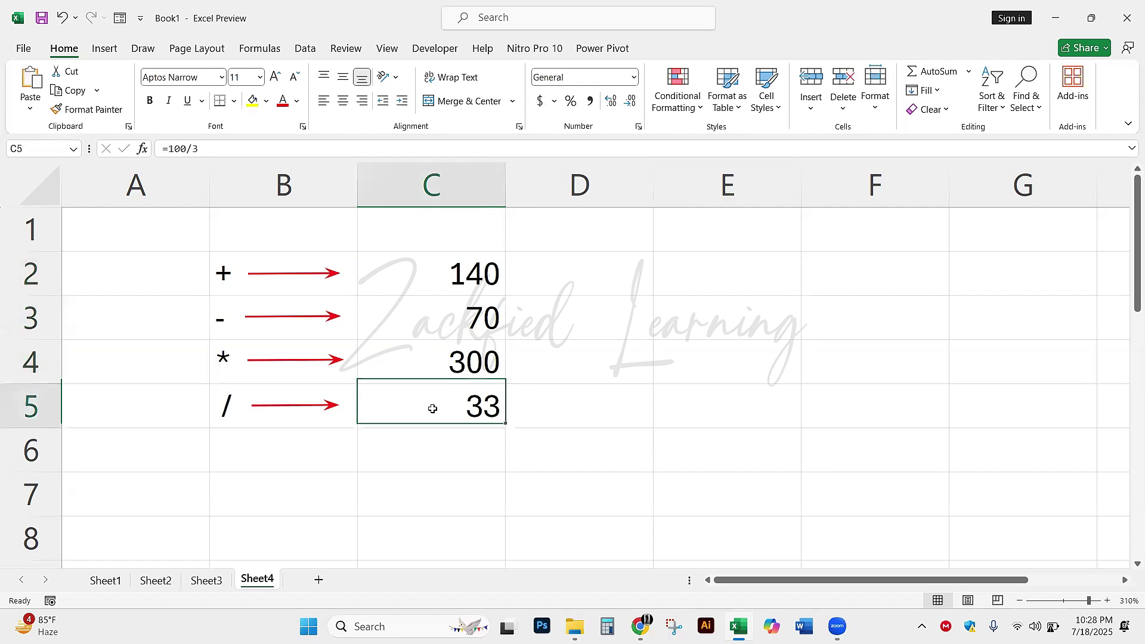
{"action": "left_click", "coordinate": [437, 451]}
- Enter the label Total in cell B6, right-align it and make it bold
{"action": "left_click", "coordinate": [321, 449]}
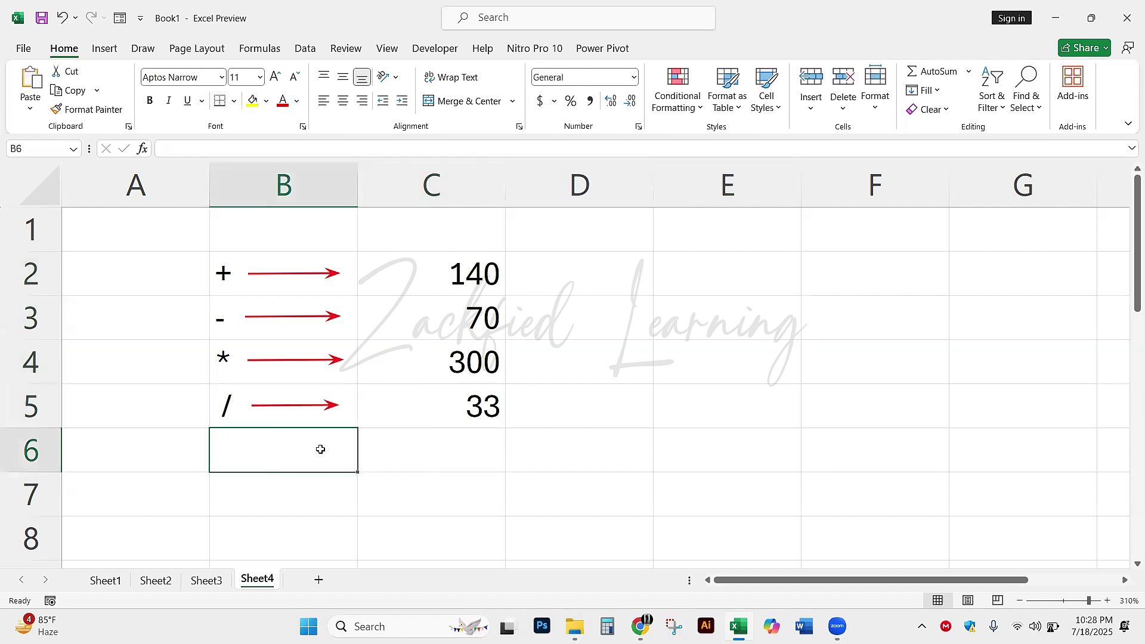
{"action": "type", "text": "Total"}
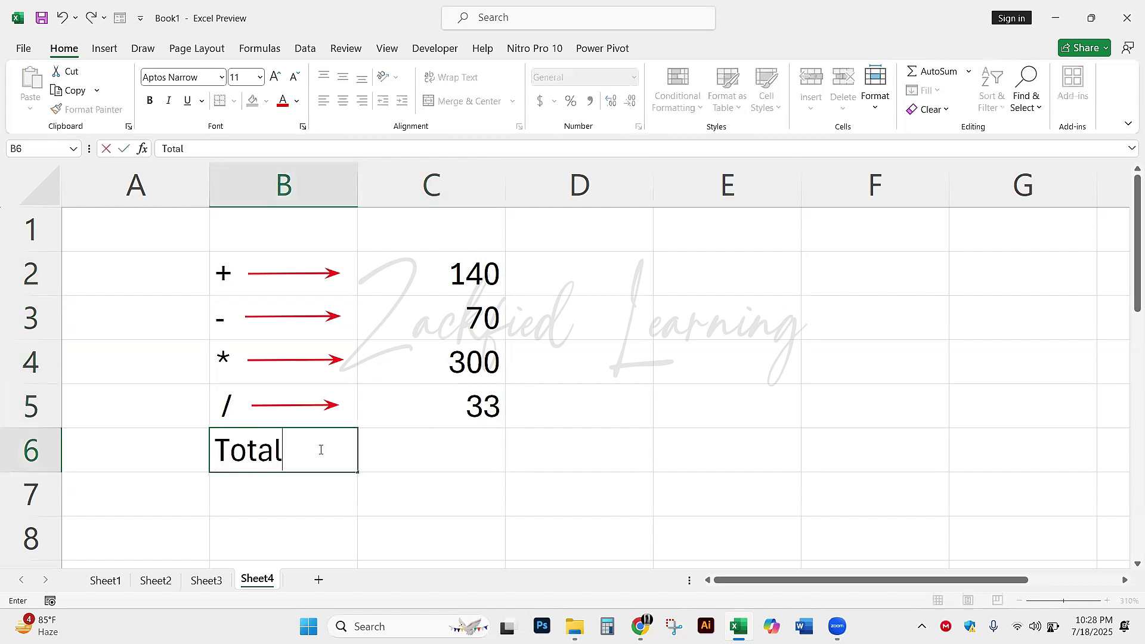
{"action": "key", "text": "Return"}
{"action": "left_click", "coordinate": [321, 449]}
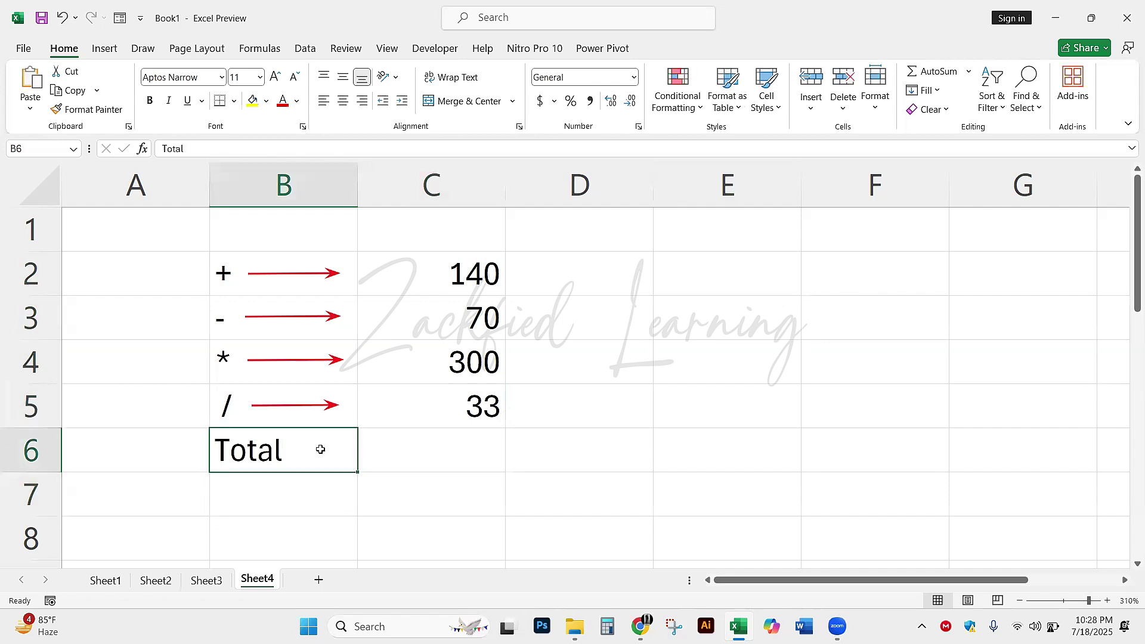
{"action": "left_click", "coordinate": [362, 107]}
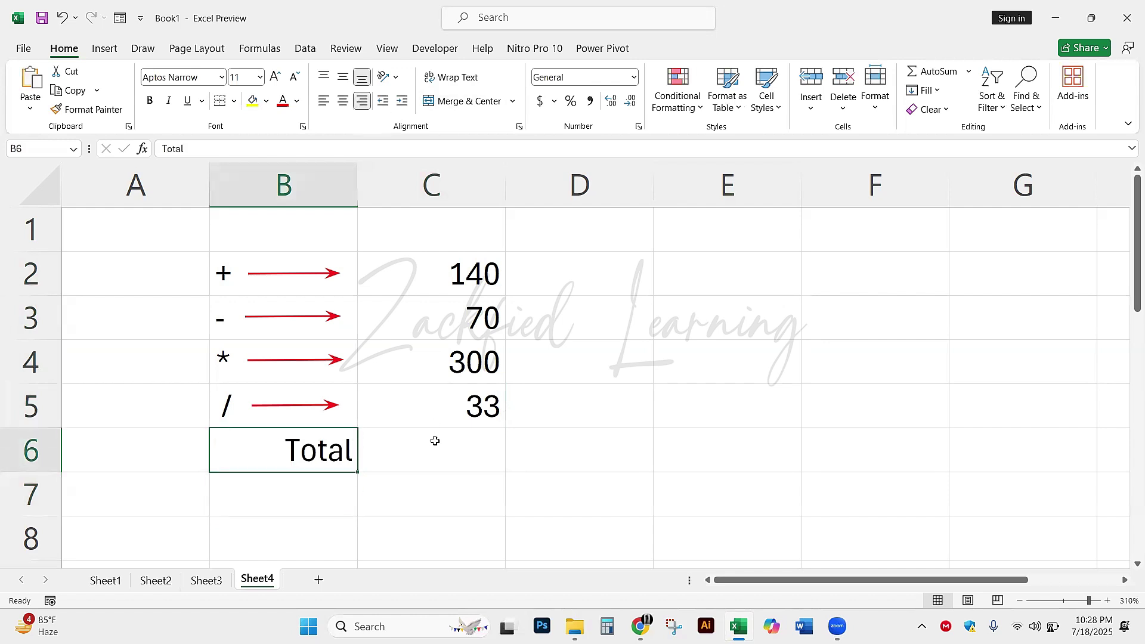
{"action": "left_click", "coordinate": [435, 441]}
{"action": "left_click", "coordinate": [309, 451]}
{"action": "left_click", "coordinate": [150, 100]}
- Begin the total formula in cell C6 with a reference to the first result, =C2
{"action": "left_click", "coordinate": [458, 440]}
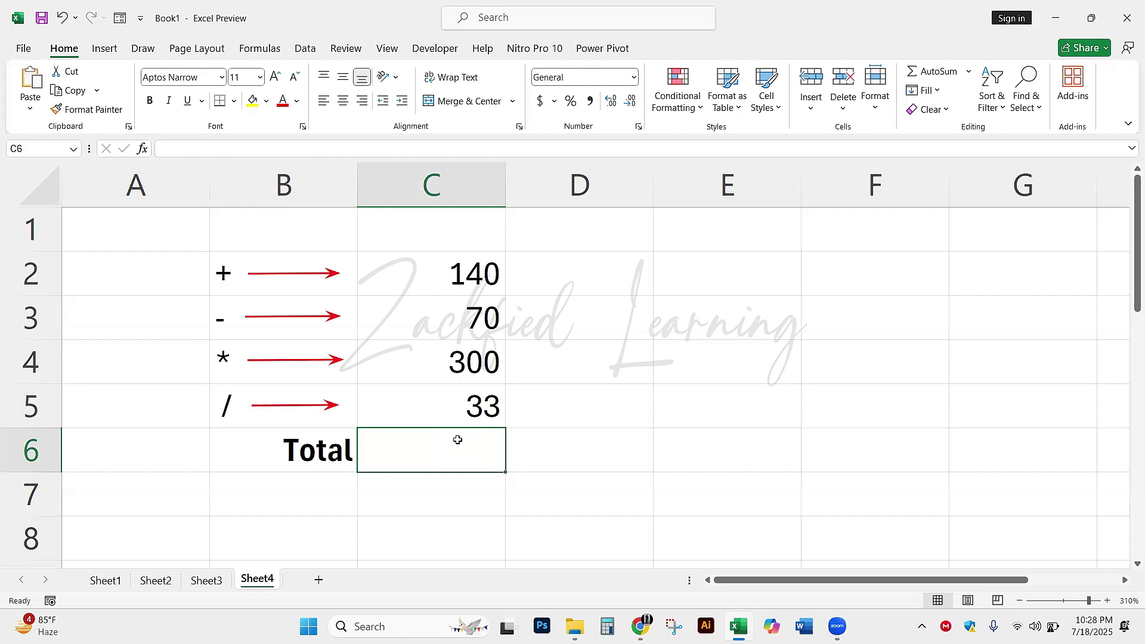
{"action": "type", "text": "=c"}
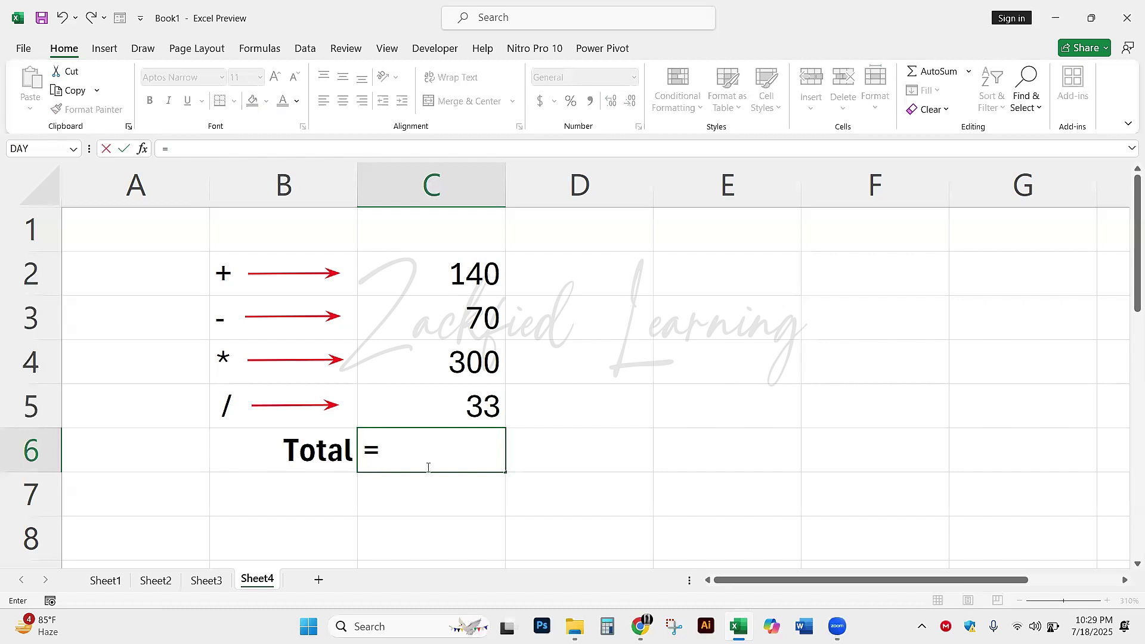
{"action": "type", "text": "c"}
{"action": "key", "text": "BackSpace"}
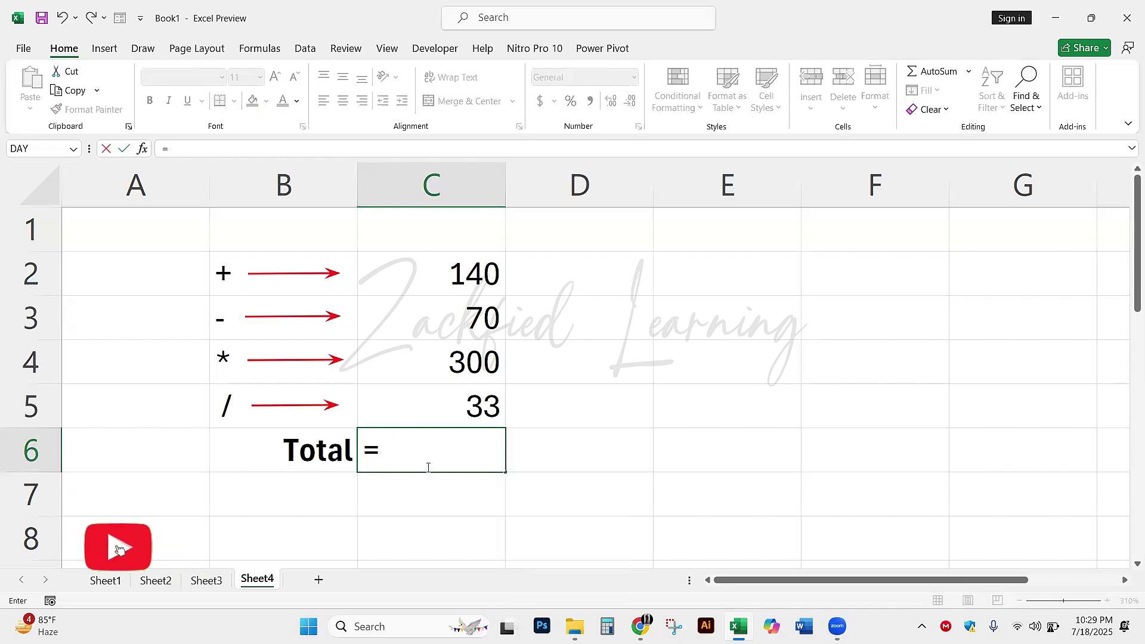
{"action": "type", "text": "C2"}
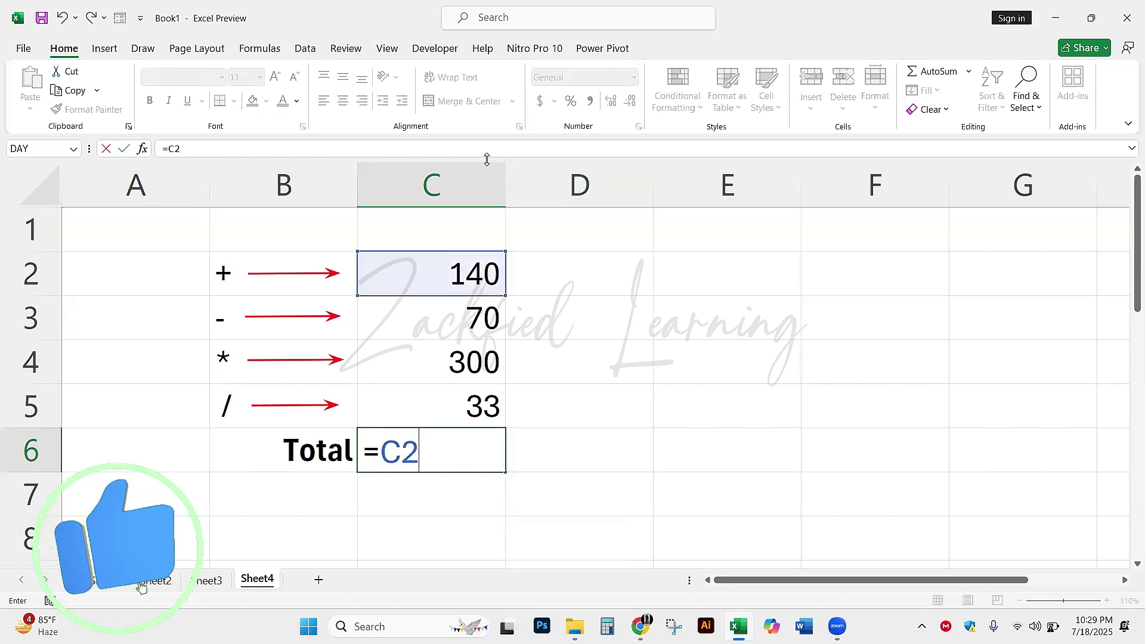
- Circle column C's heading and values in red and draw a red line along row 2 to cell C2
{"action": "left_click", "coordinate": [460, 49]}
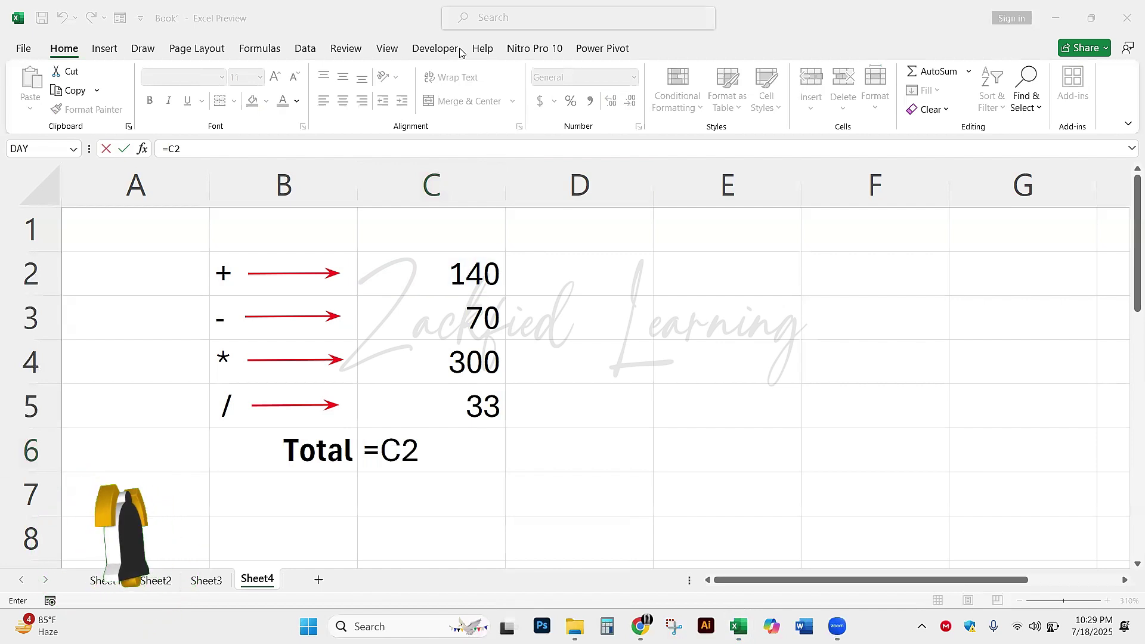
{"action": "mouse_move", "coordinate": [444, 247]}
{"action": "left_mouse_down"}
{"action": "mouse_move", "coordinate": [475, 234]}
{"action": "mouse_move", "coordinate": [448, 245]}
{"action": "left_mouse_up"}
{"action": "left_click", "coordinate": [446, 452]}
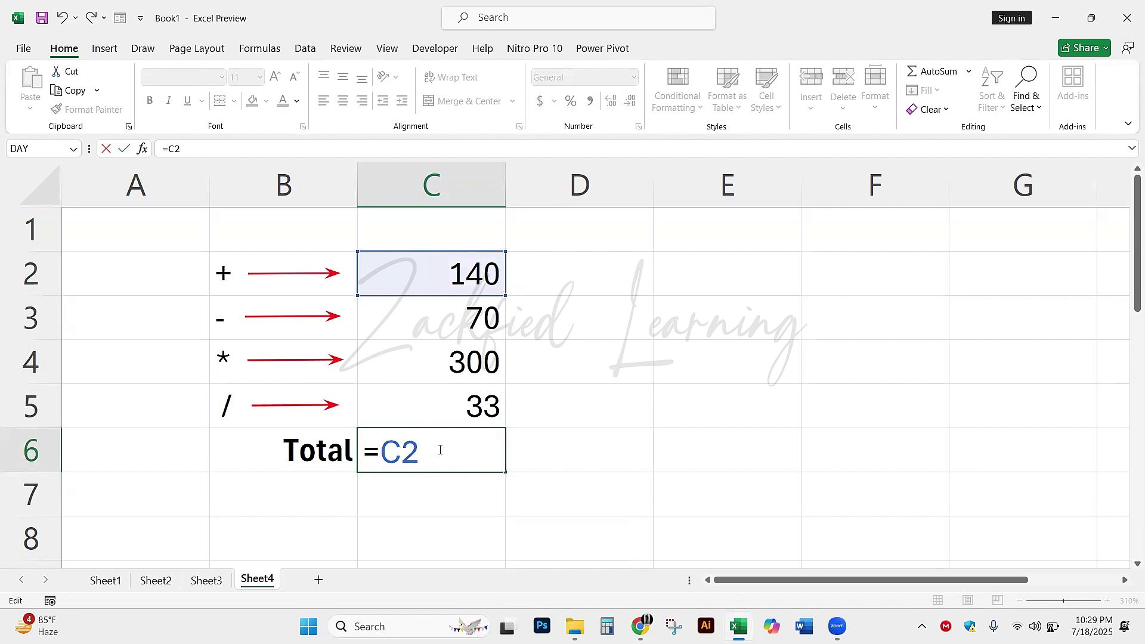
{"action": "left_click", "coordinate": [504, 55]}
{"action": "mouse_move", "coordinate": [385, 178]}
{"action": "left_mouse_down"}
{"action": "mouse_move", "coordinate": [371, 337]}
{"action": "mouse_move", "coordinate": [439, 414]}
{"action": "mouse_move", "coordinate": [506, 385]}
{"action": "mouse_move", "coordinate": [503, 179]}
{"action": "mouse_move", "coordinate": [399, 161]}
{"action": "mouse_move", "coordinate": [393, 179]}
{"action": "left_mouse_up"}
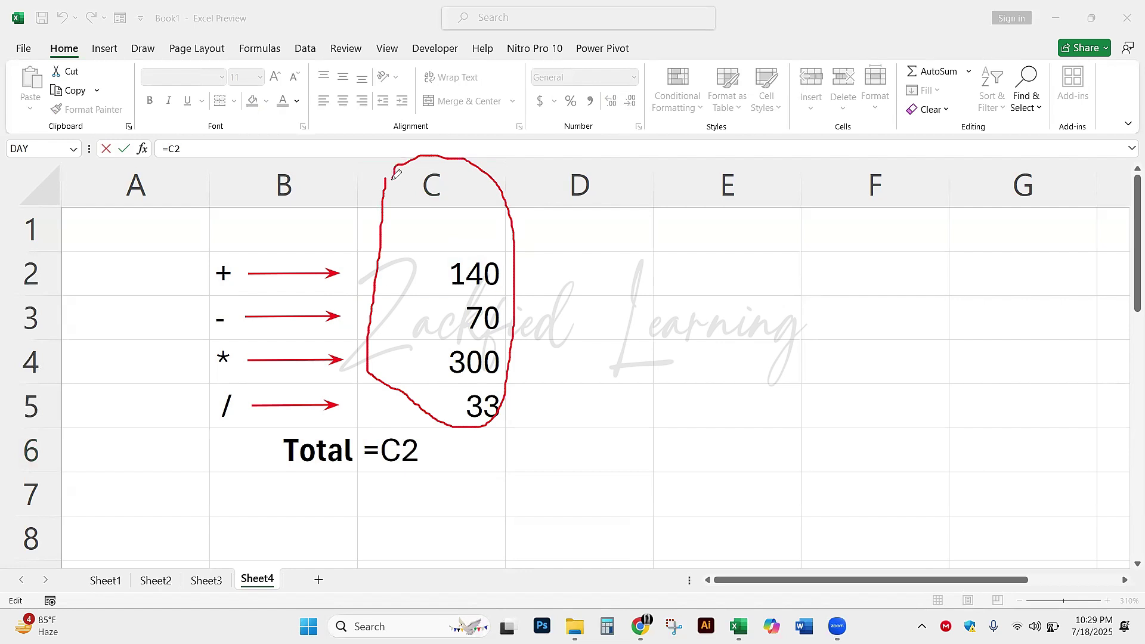
{"action": "left_click_drag", "start_coordinate": [84, 281], "coordinate": [416, 268]}
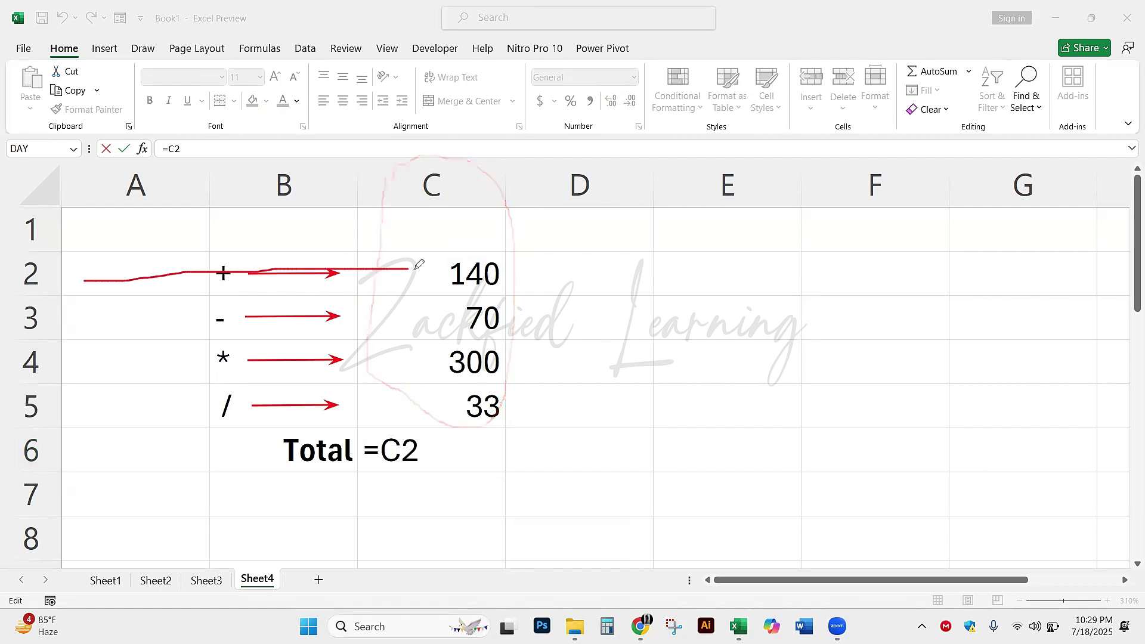
- Draw red lines along rows 3, 4 and 5 to column C and a short red mark beside cell C6
{"action": "left_click_drag", "start_coordinate": [82, 320], "coordinate": [406, 326]}
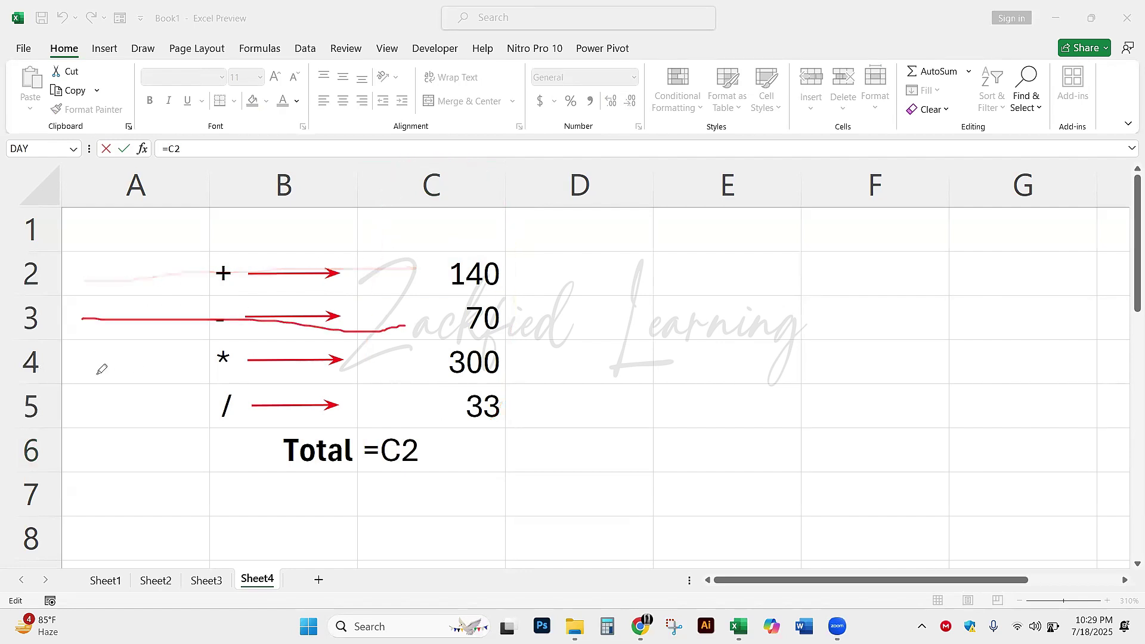
{"action": "left_click_drag", "start_coordinate": [97, 372], "coordinate": [412, 362]}
{"action": "left_click_drag", "start_coordinate": [106, 412], "coordinate": [414, 416]}
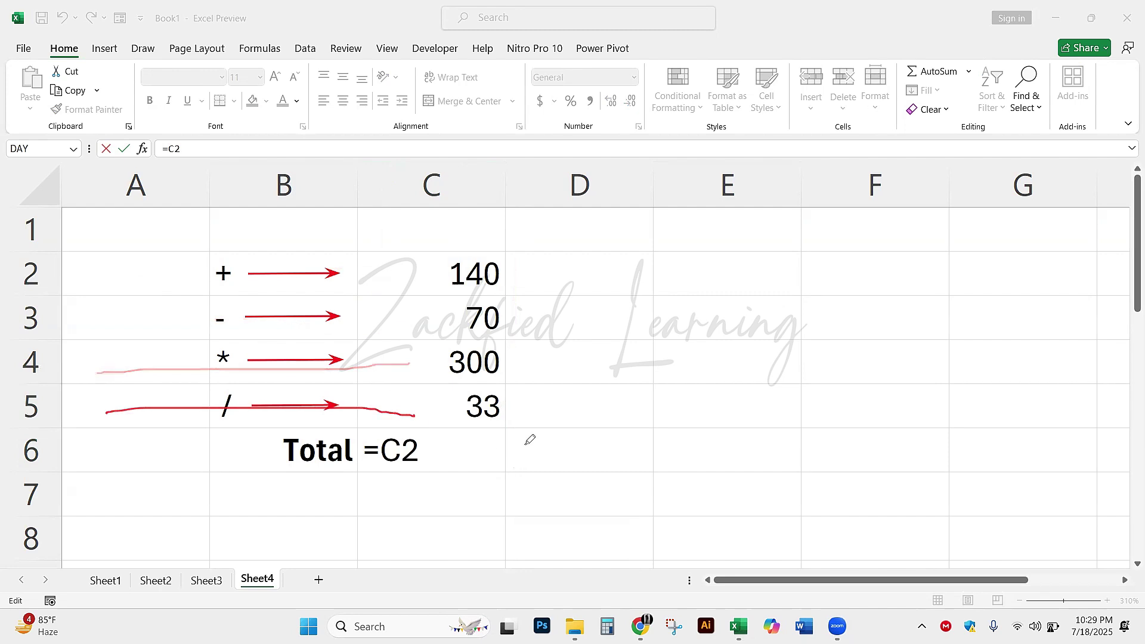
{"action": "left_click_drag", "start_coordinate": [528, 445], "coordinate": [512, 455]}
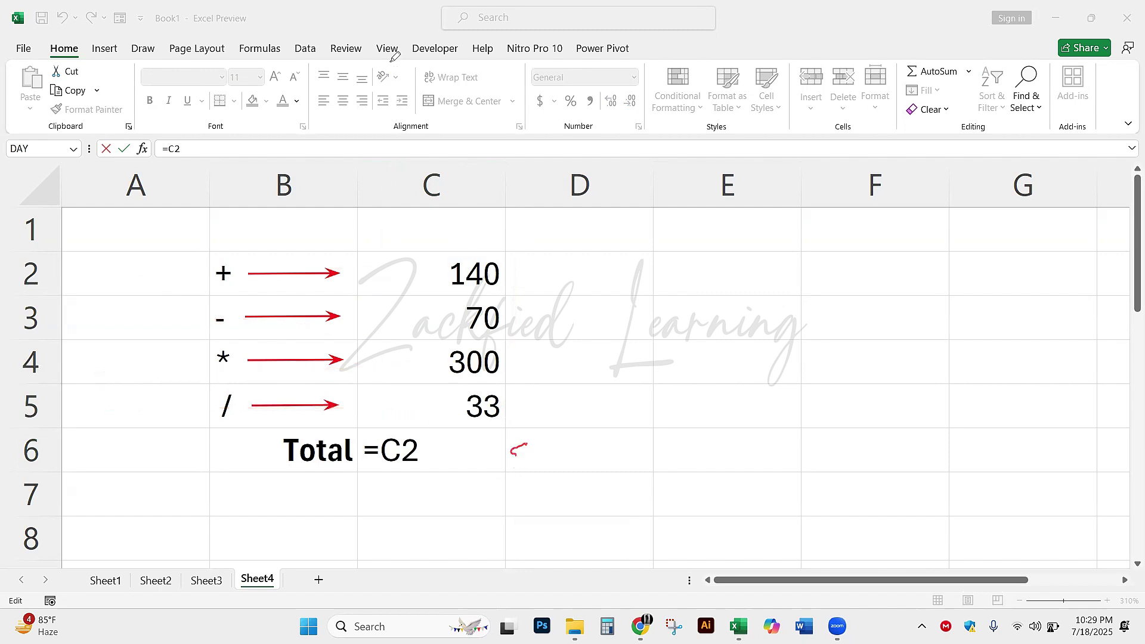
- Complete the total formula in cell C6 as =C2+C3+C4+C5 and select the cell to review it
{"action": "left_click", "coordinate": [432, 469]}
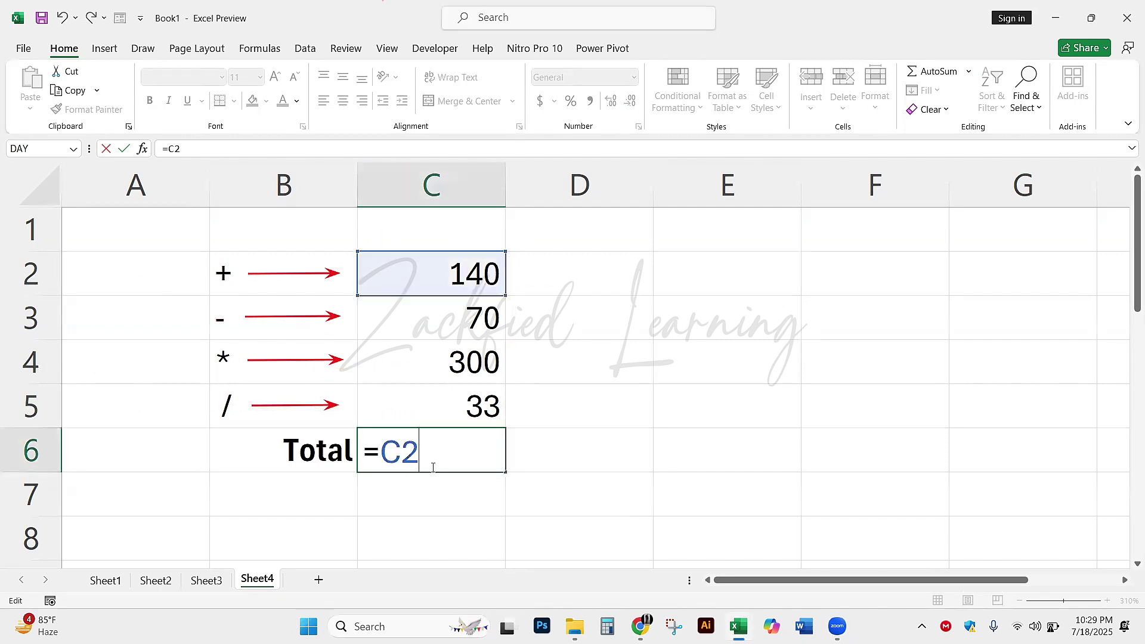
{"action": "type", "text": "+"}
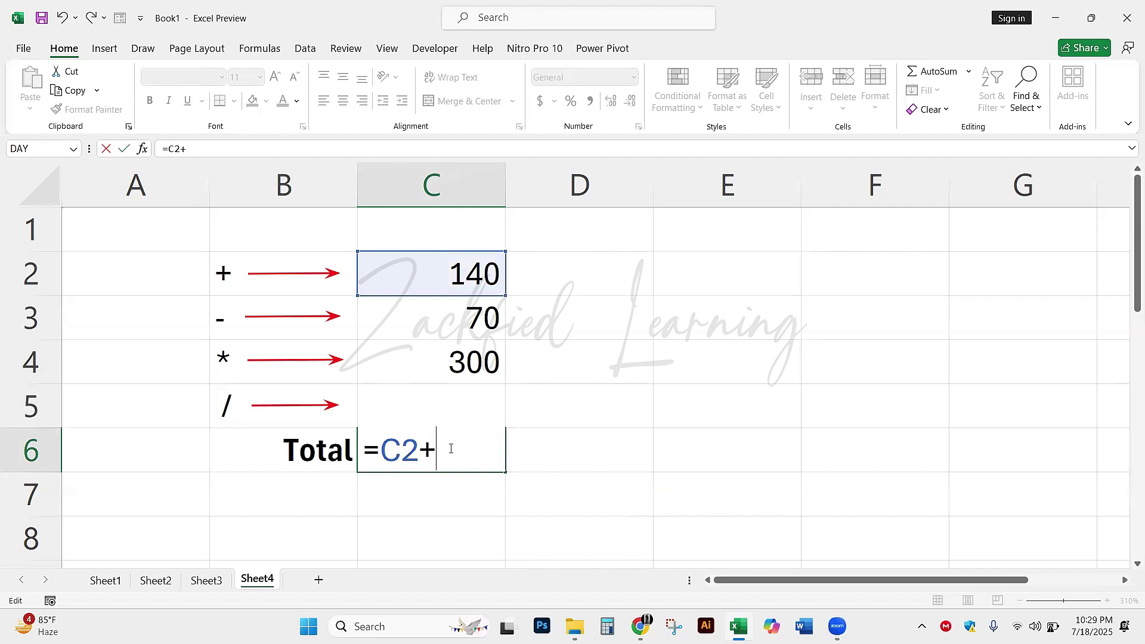
{"action": "type", "text": "C3"}
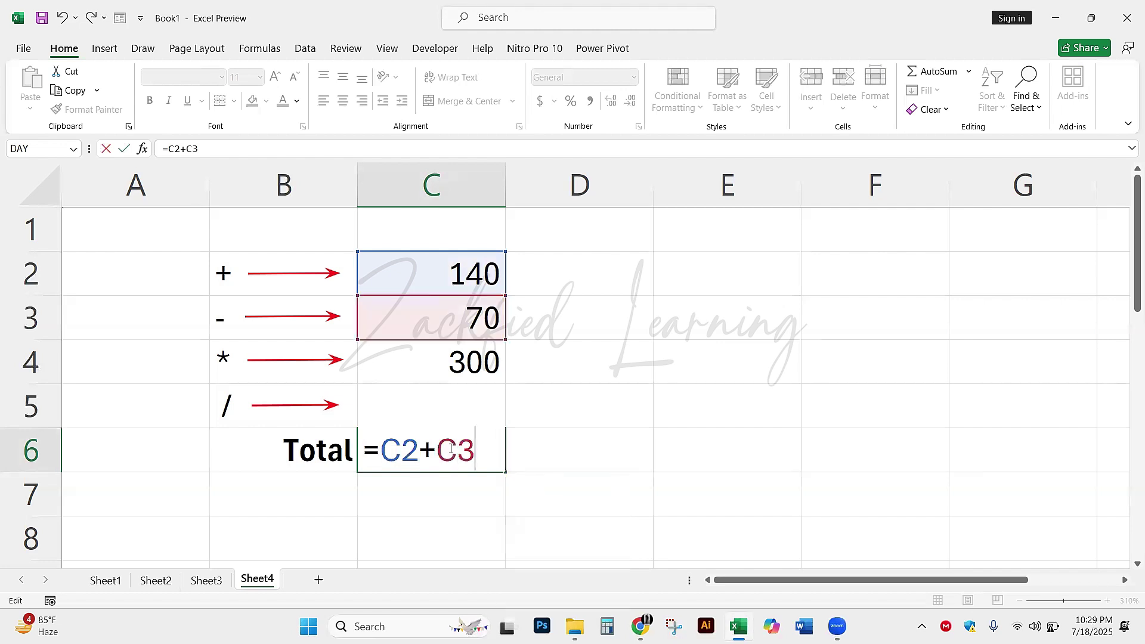
{"action": "type", "text": "+C4"}
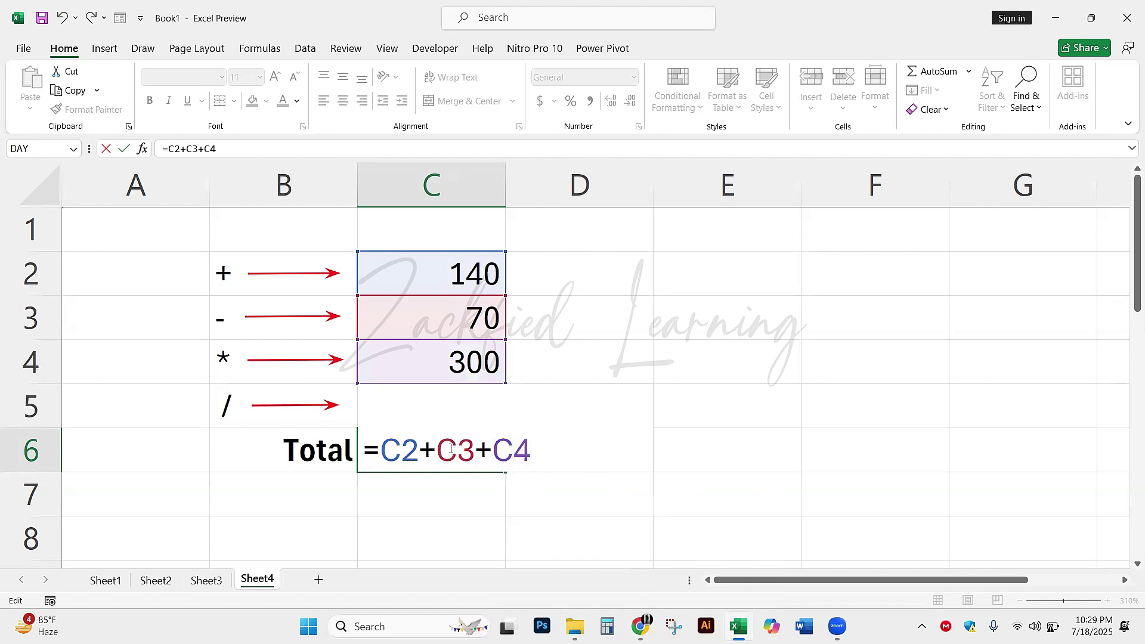
{"action": "type", "text": "+C5"}
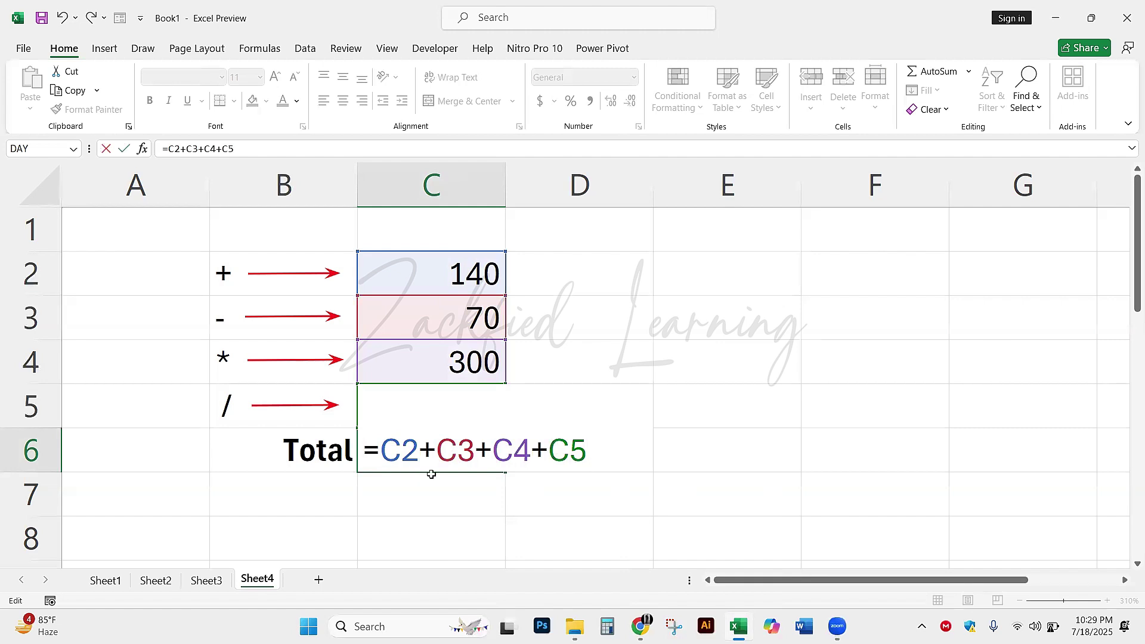
{"action": "key", "text": "Return"}
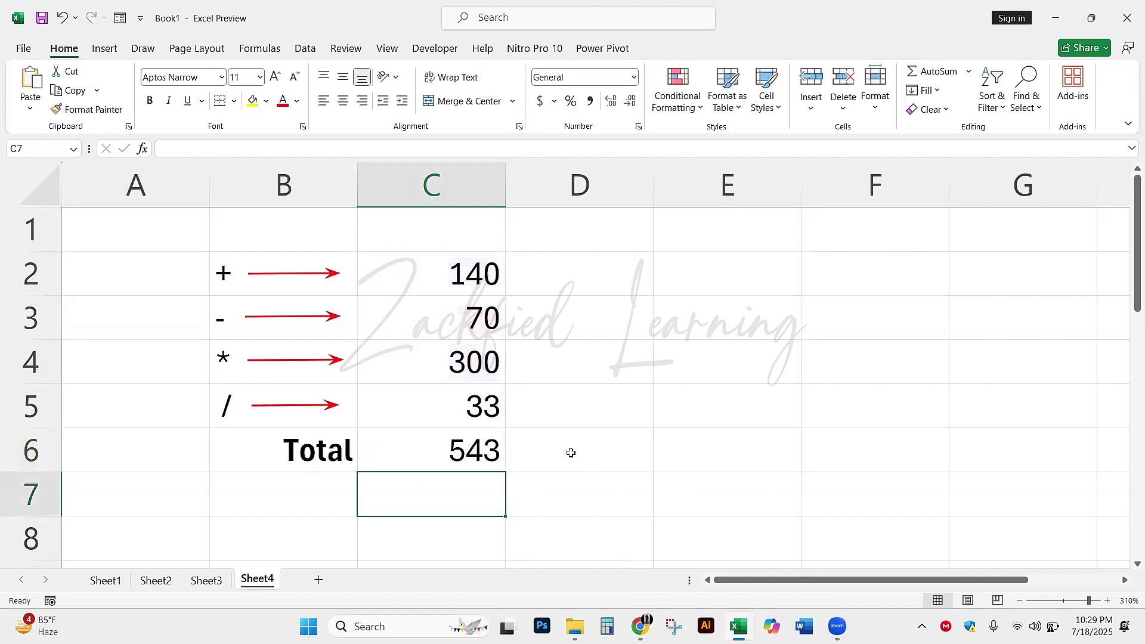
{"action": "left_click", "coordinate": [424, 449]}
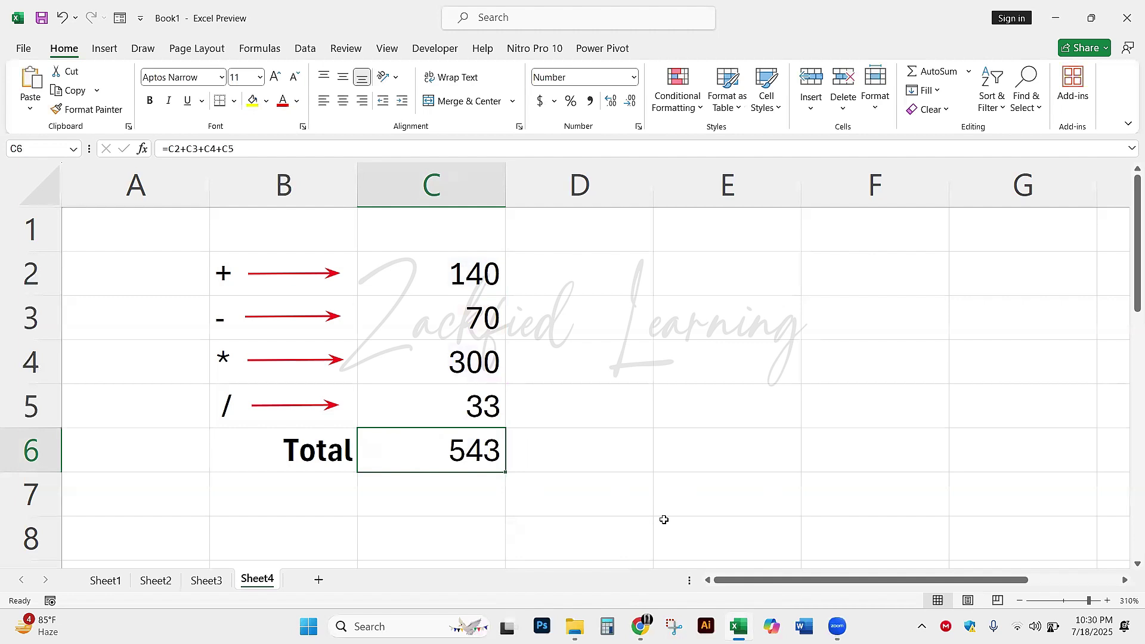
- Change the addition formula in cell C2 to =100+250 and check the total in C6
{"action": "left_click", "coordinate": [427, 281]}
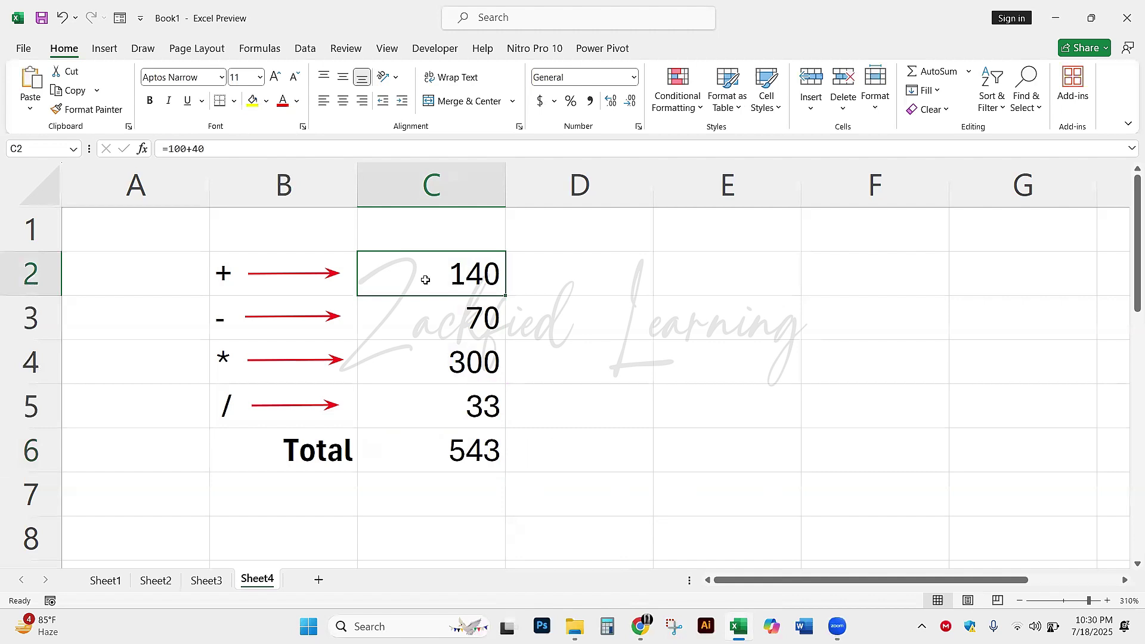
{"action": "double_click", "coordinate": [478, 283]}
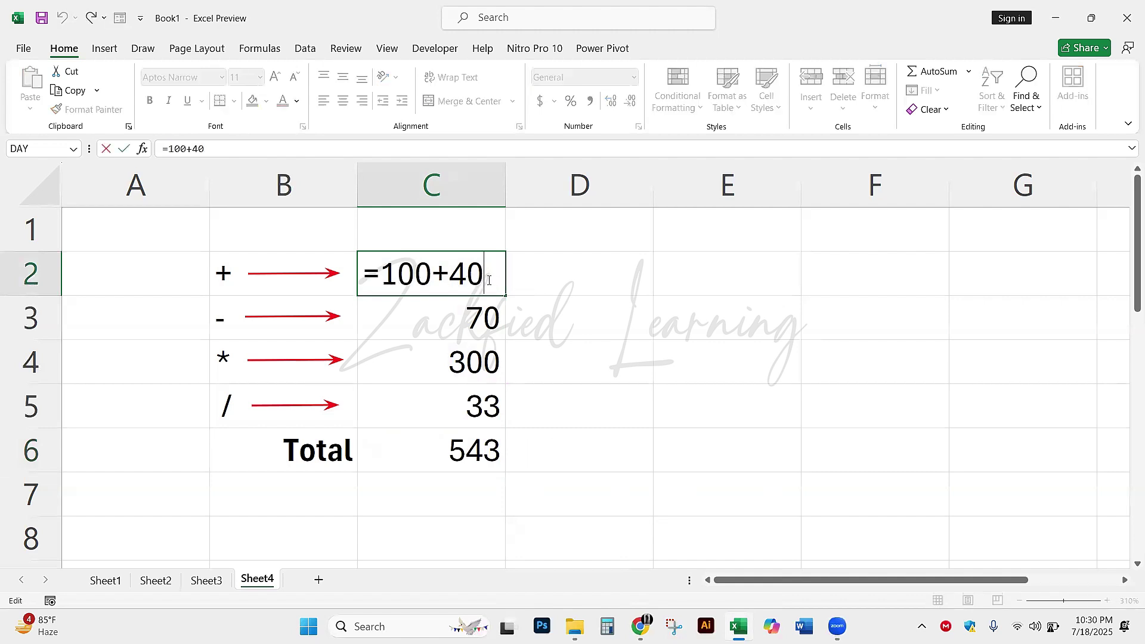
{"action": "key", "text": "BackSpace"}
{"action": "key", "text": "BackSpace"}
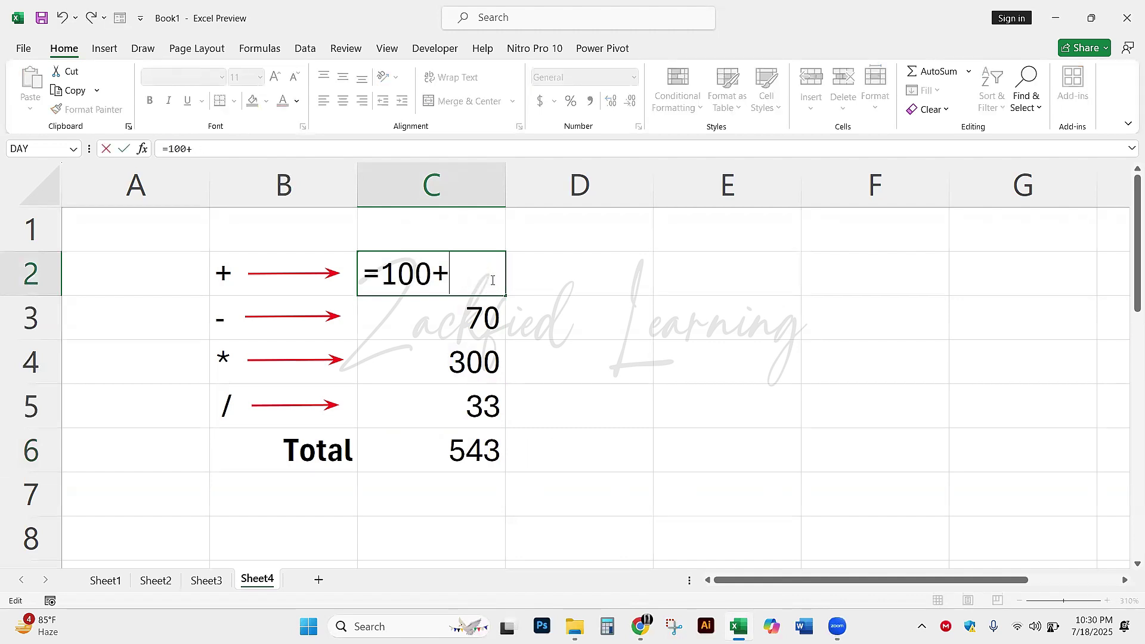
{"action": "type", "text": "250"}
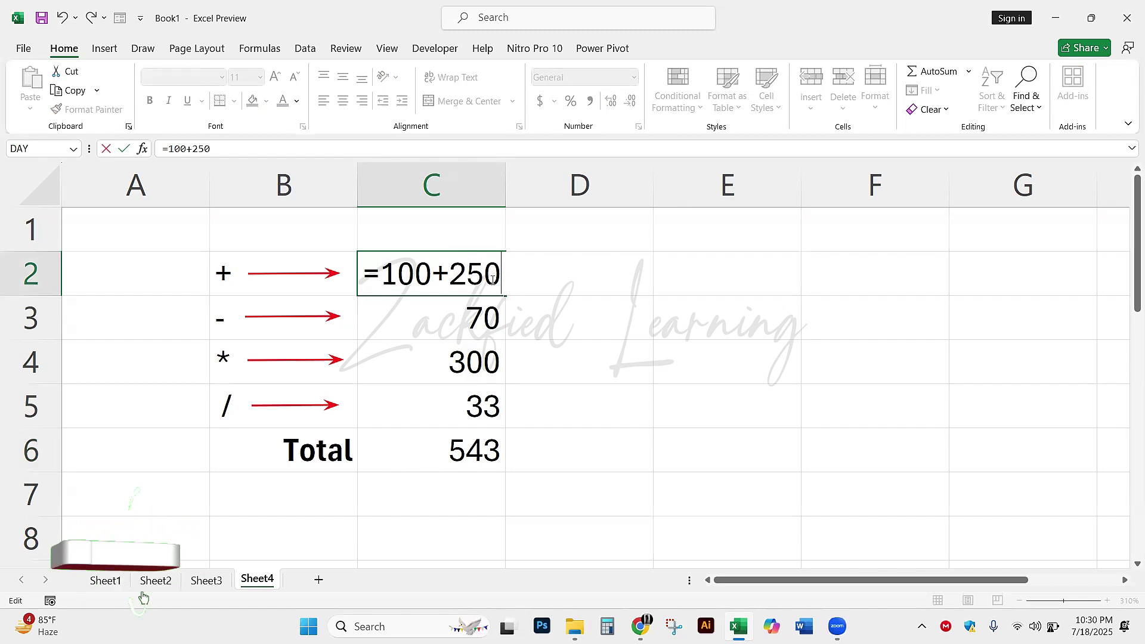
{"action": "key", "text": "Return"}
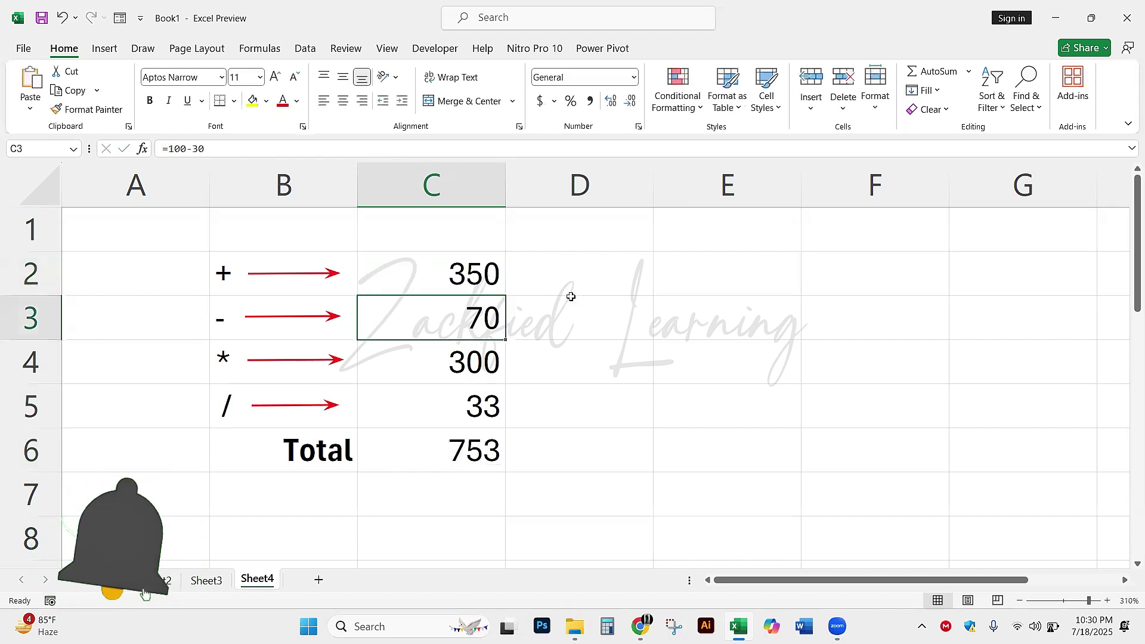
{"action": "left_click", "coordinate": [429, 450]}
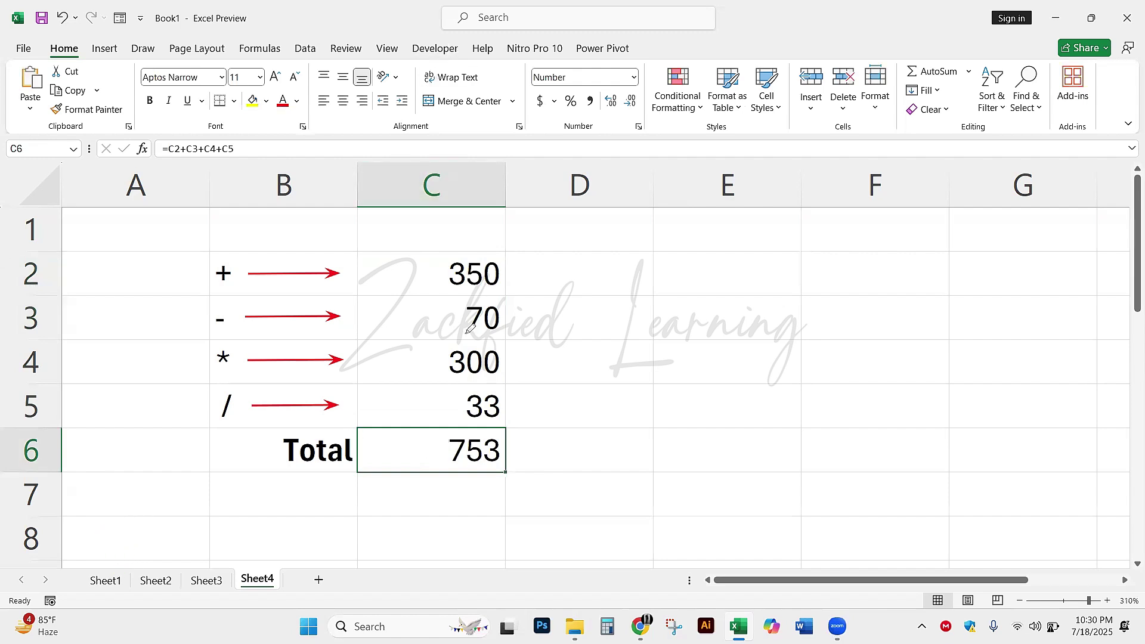
- Annotate the results in red: circle the total, tick C2 and C6, underline C2's value and circle C4's value
{"action": "mouse_move", "coordinate": [460, 417]}
{"action": "left_mouse_down"}
{"action": "mouse_move", "coordinate": [472, 476]}
{"action": "mouse_move", "coordinate": [507, 442]}
{"action": "mouse_move", "coordinate": [494, 425]}
{"action": "mouse_move", "coordinate": [421, 417]}
{"action": "mouse_move", "coordinate": [524, 460]}
{"action": "mouse_move", "coordinate": [474, 425]}
{"action": "left_mouse_up"}
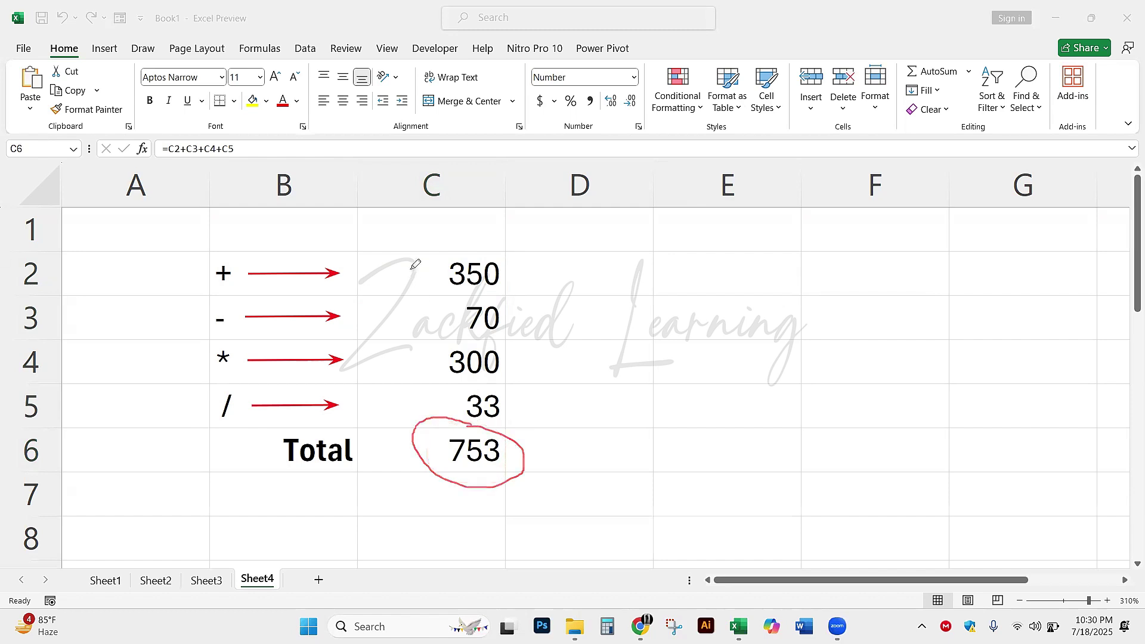
{"action": "left_click_drag", "start_coordinate": [410, 264], "coordinate": [461, 261]}
{"action": "left_click_drag", "start_coordinate": [403, 439], "coordinate": [423, 470]}
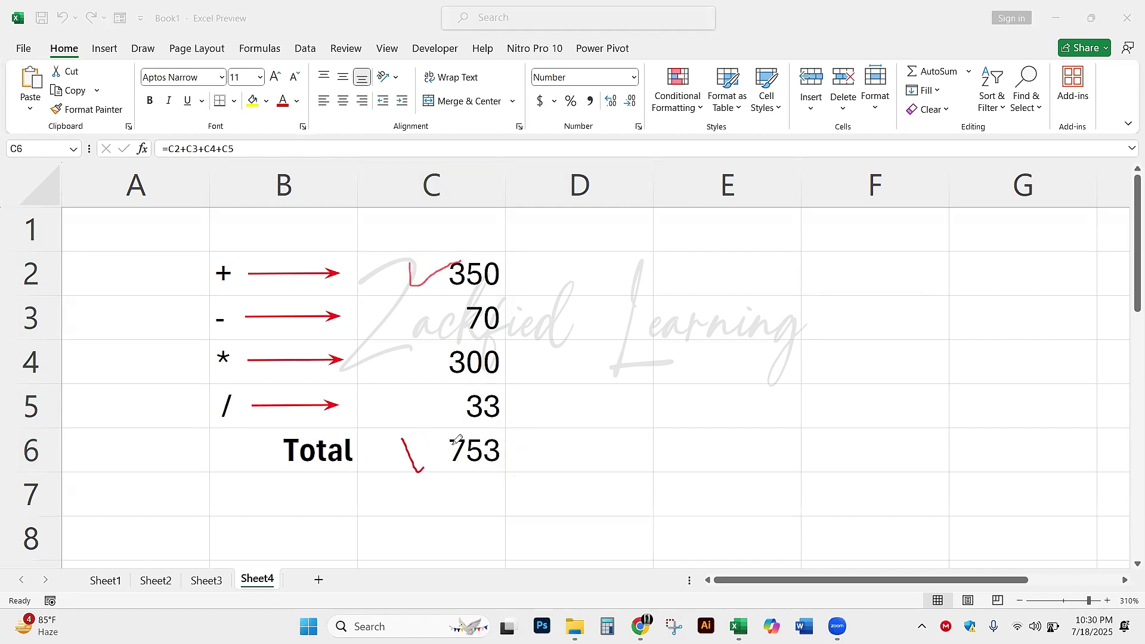
{"action": "left_click_drag", "start_coordinate": [492, 297], "coordinate": [461, 294]}
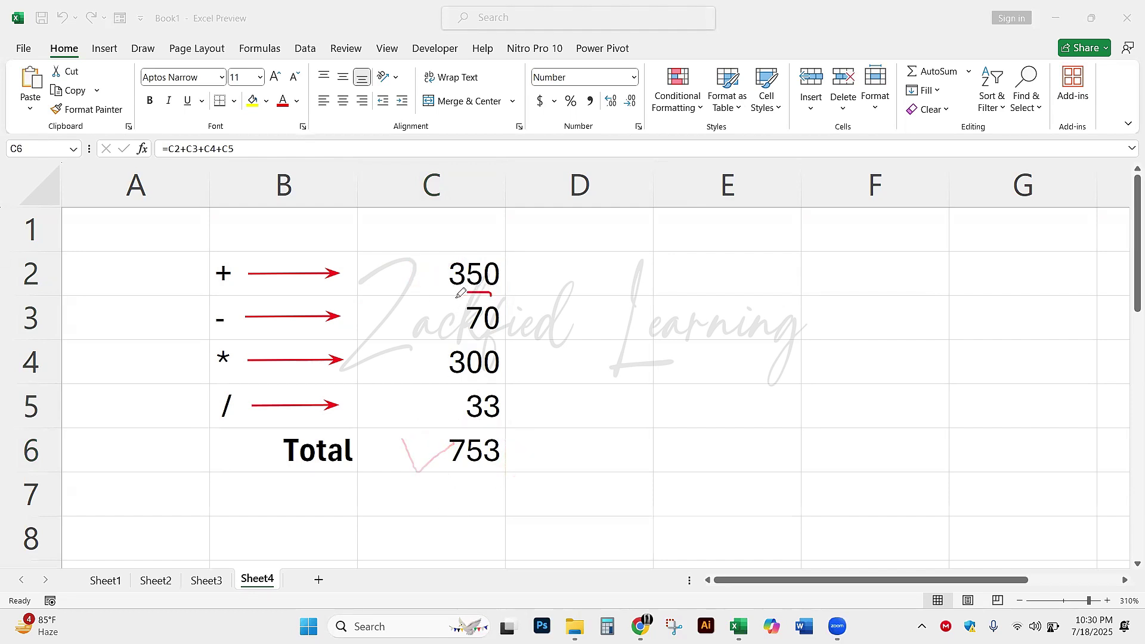
{"action": "mouse_move", "coordinate": [444, 335]}
{"action": "left_mouse_down"}
{"action": "mouse_move", "coordinate": [436, 381]}
{"action": "mouse_move", "coordinate": [522, 367]}
{"action": "mouse_move", "coordinate": [442, 338]}
{"action": "left_mouse_up"}
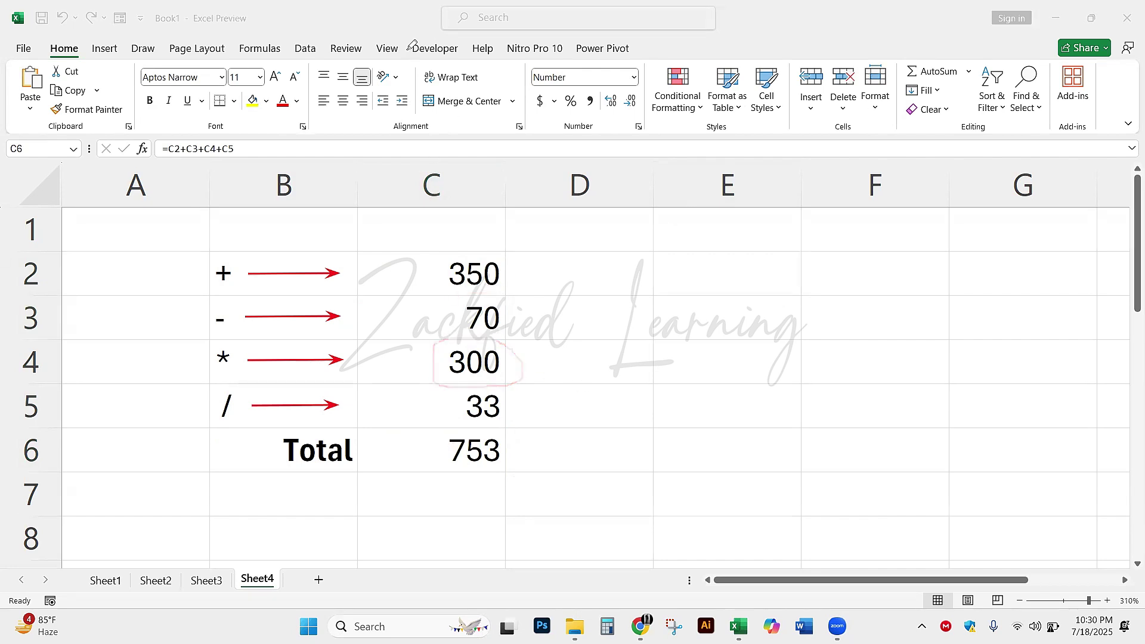
{"action": "key", "text": "Escape"}
- Clear the multiplication formula in cell C4 and check the total in C6
{"action": "left_click", "coordinate": [481, 349]}
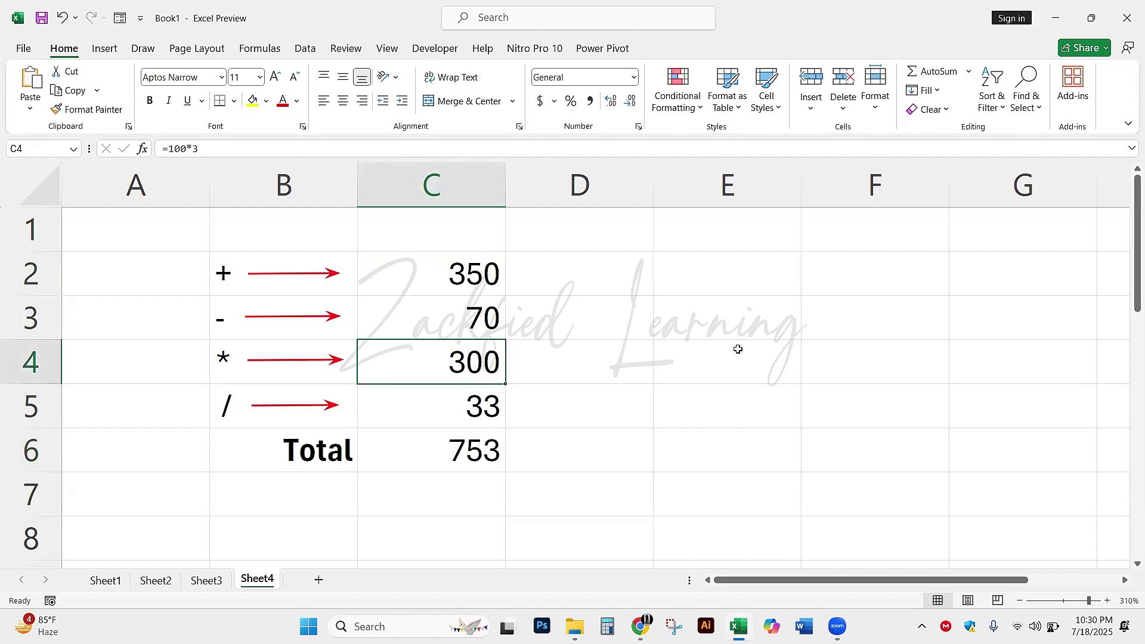
{"action": "key", "text": "BackSpace"}
{"action": "key", "text": "Return"}
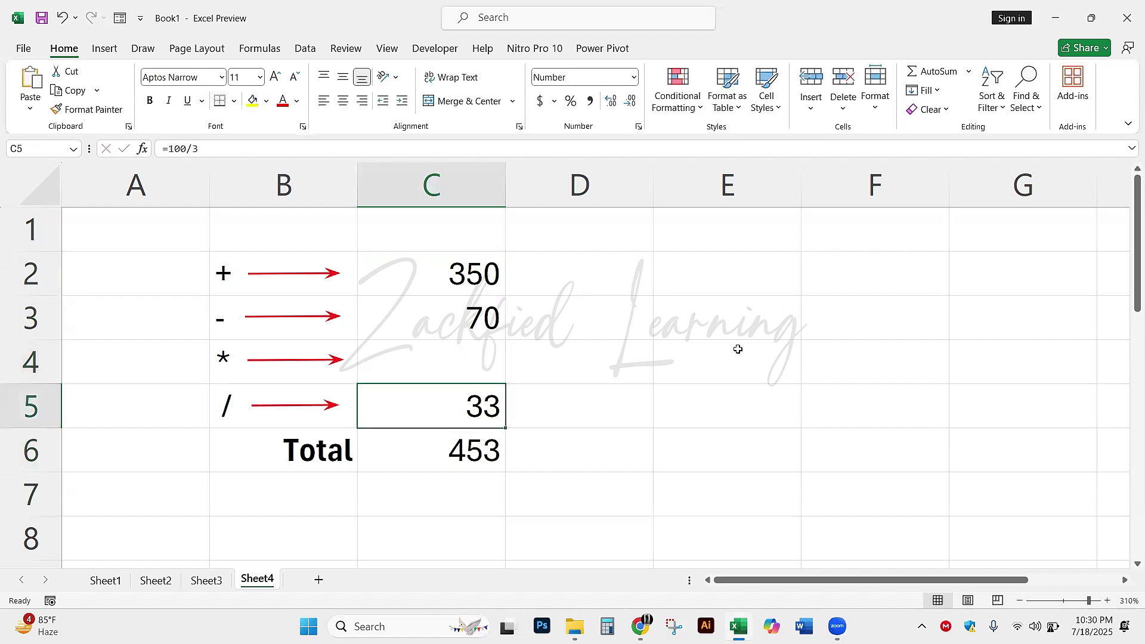
{"action": "left_click", "coordinate": [434, 454]}
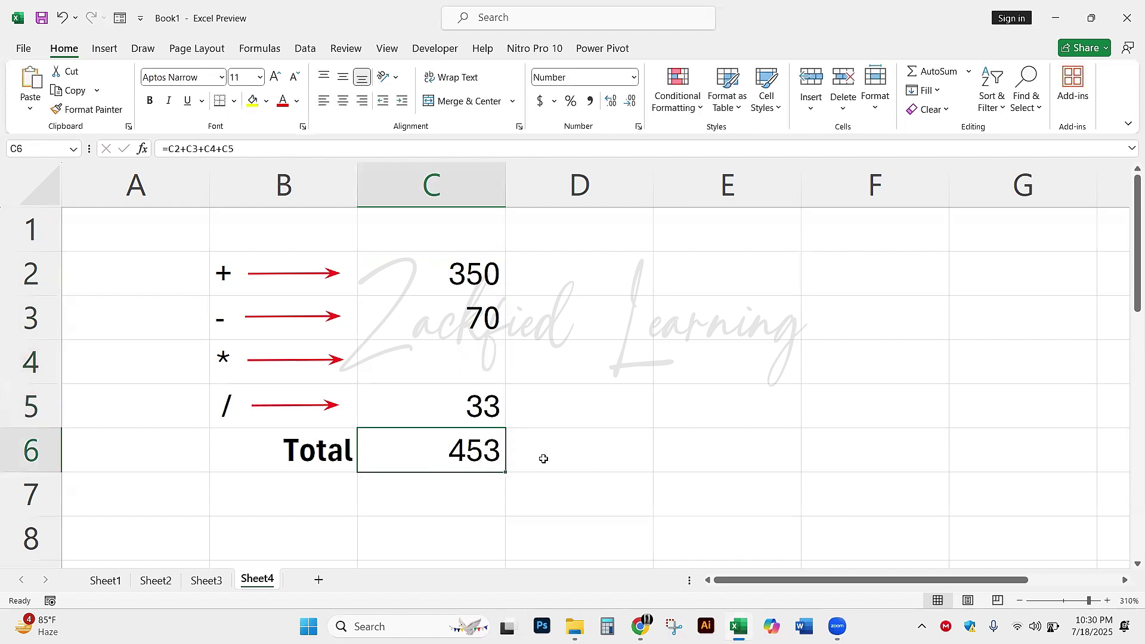
- Undo the clearing of cell C4, redo it to check the total in C6, and undo it again
{"action": "key", "text": "ctrl+z"}
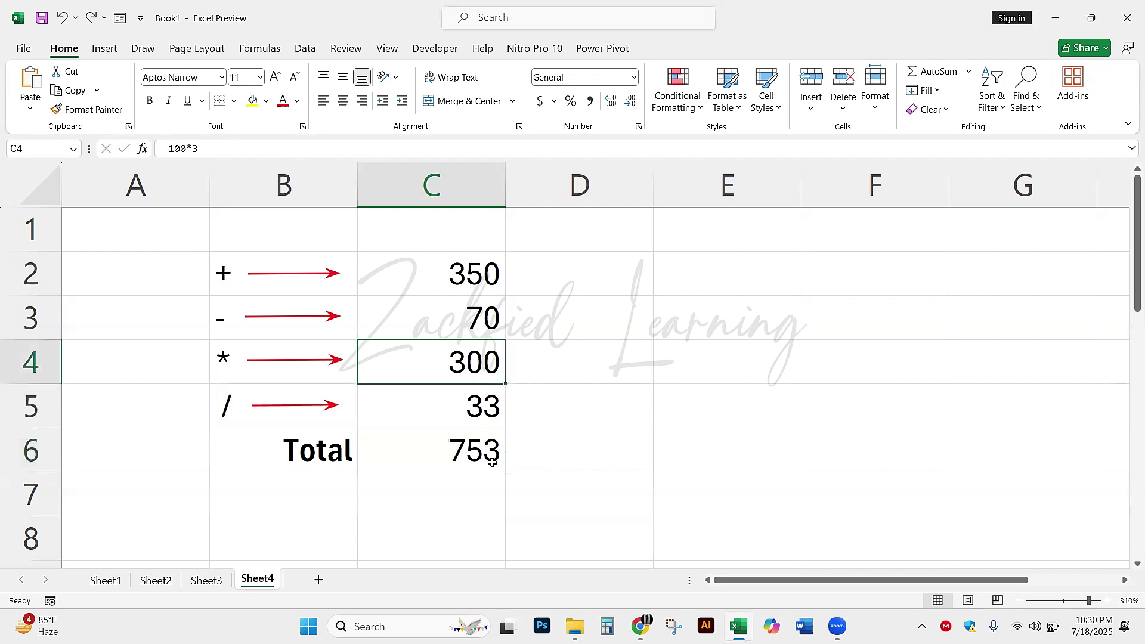
{"action": "key", "text": "ctrl+y"}
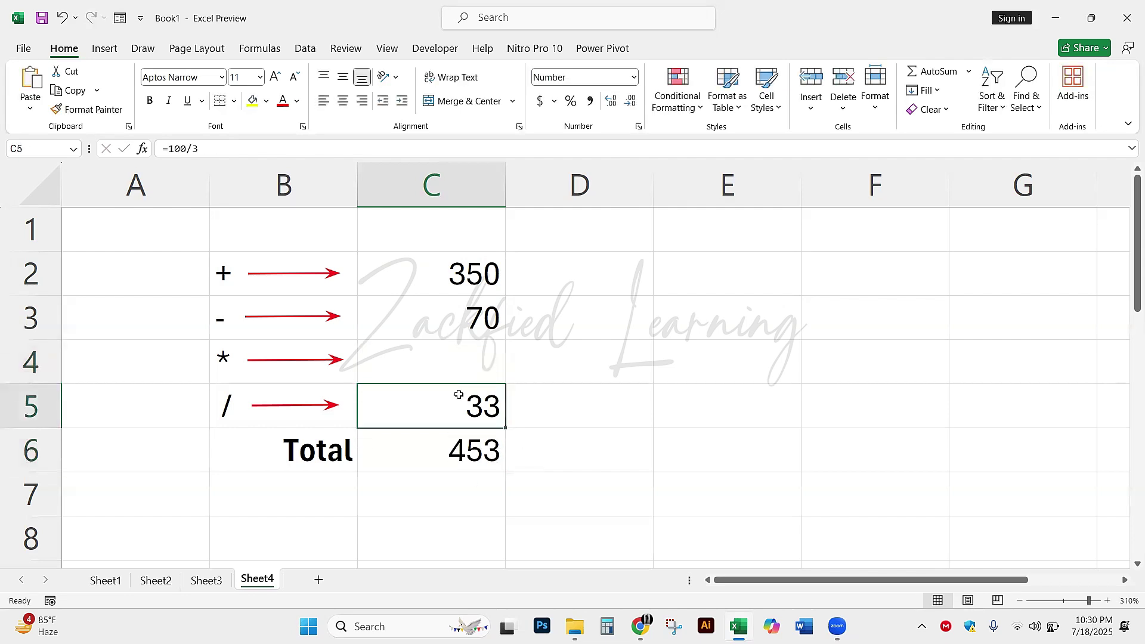
{"action": "left_click", "coordinate": [426, 452]}
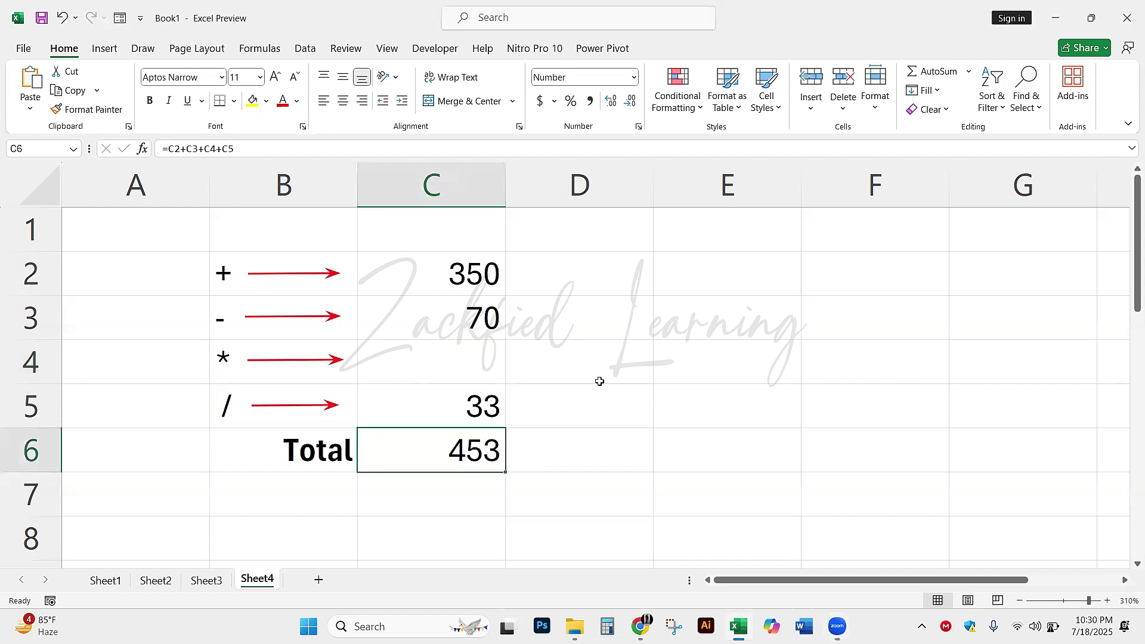
{"action": "key", "text": "ctrl+z"}
{"action": "left_click", "coordinate": [609, 349]}
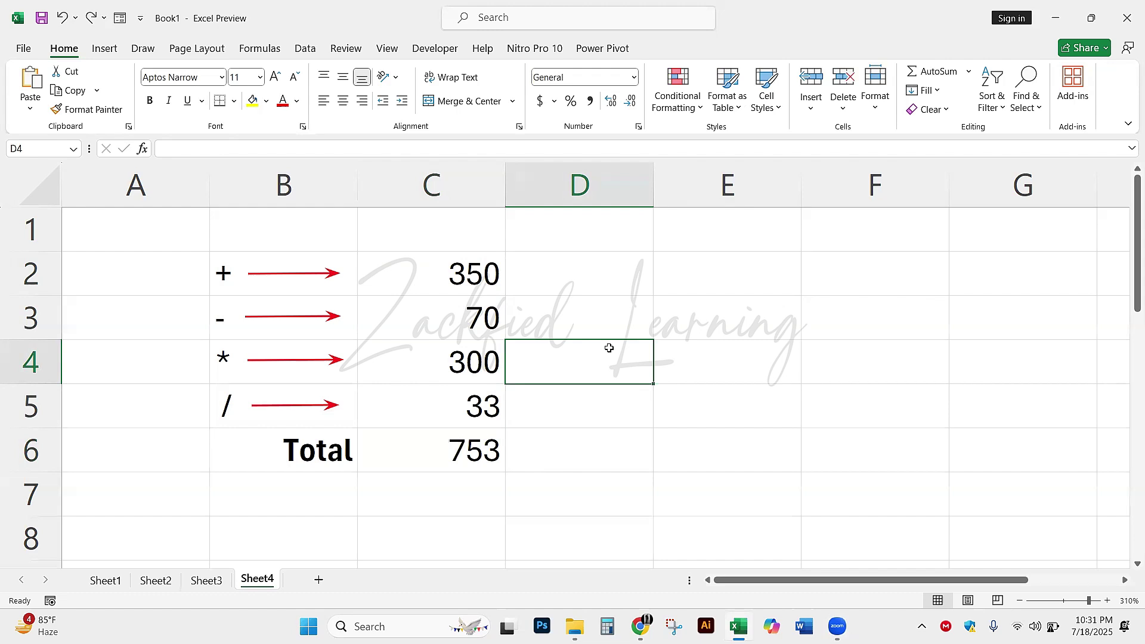
- Make the total in cell C6 bold and fill the cell with standard yellow
{"action": "left_click", "coordinate": [412, 454]}
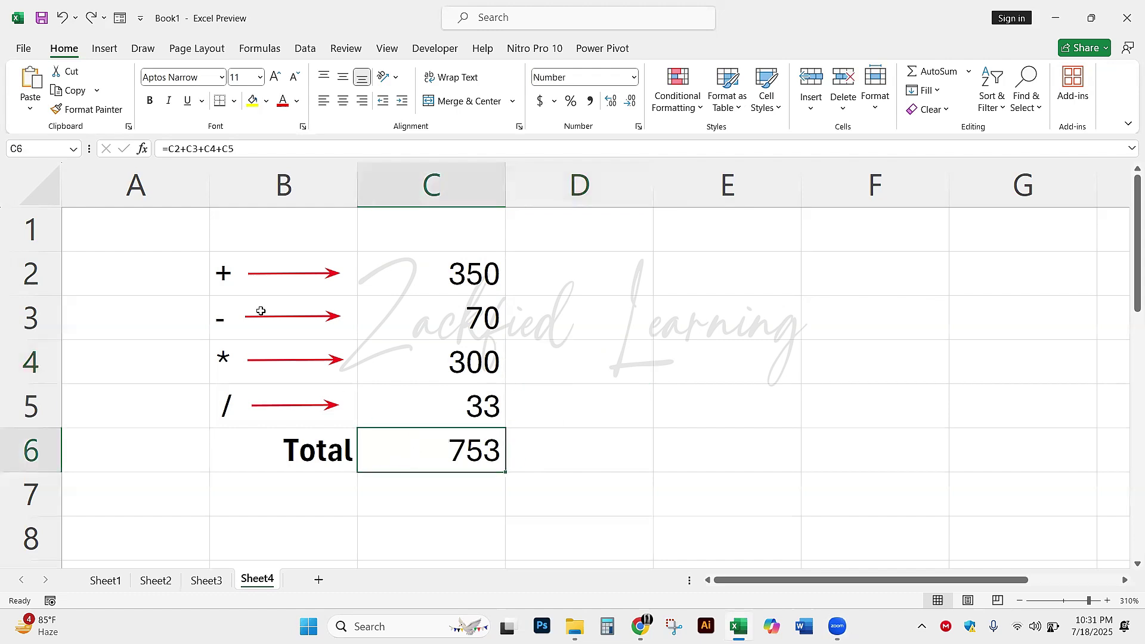
{"action": "left_click", "coordinate": [149, 100]}
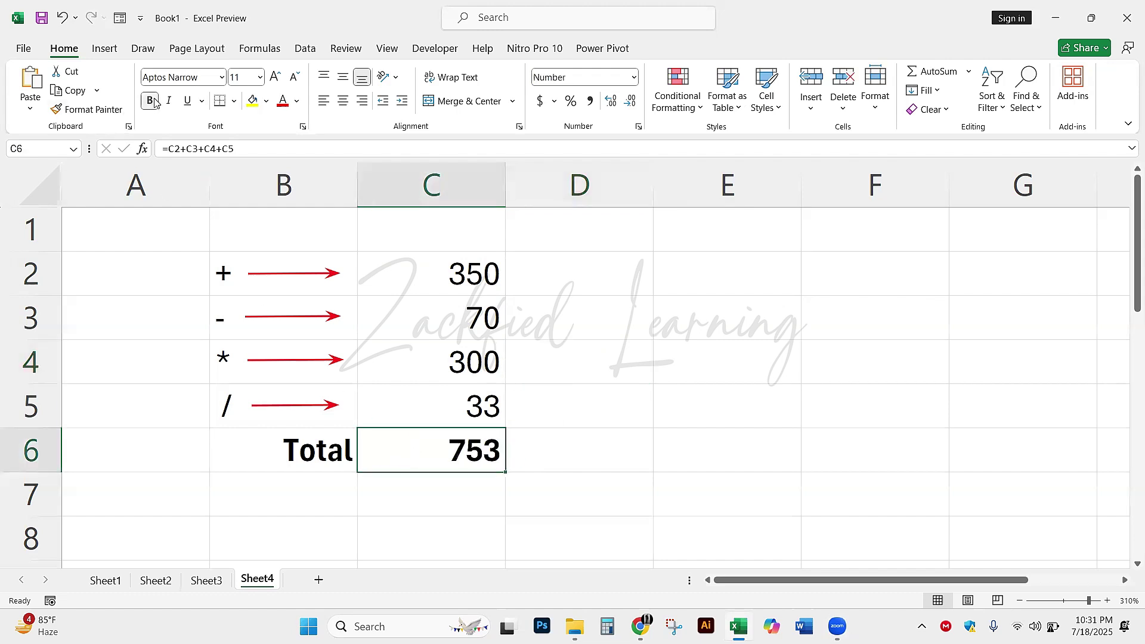
{"action": "left_click", "coordinate": [266, 101]}
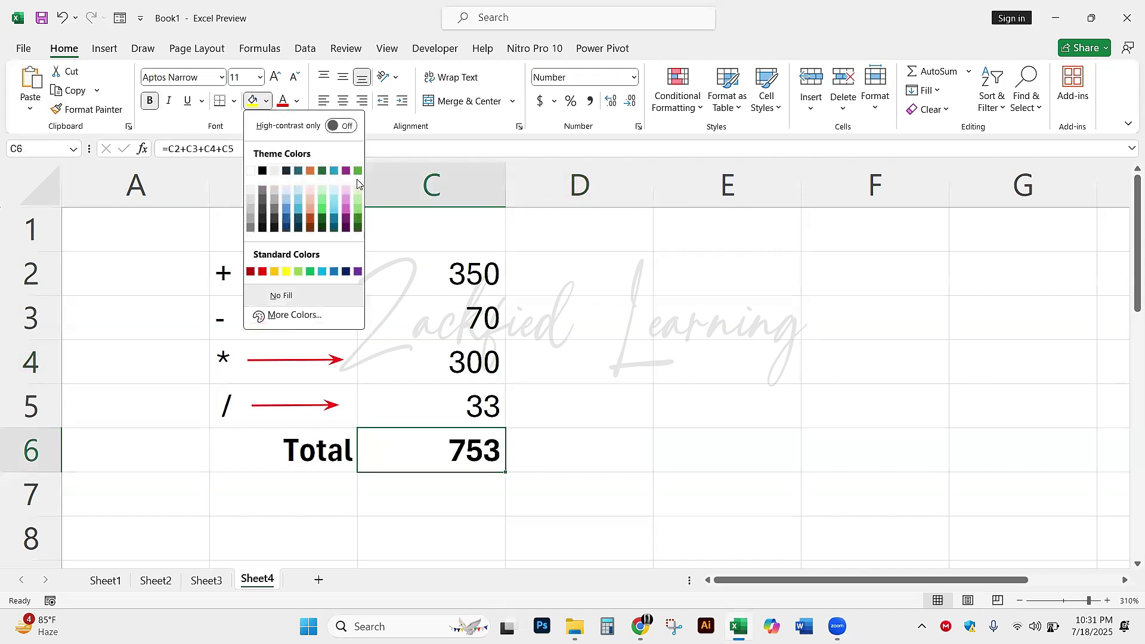
{"action": "left_click", "coordinate": [289, 273]}
- Fill the Total label cell B6 with standard yellow
{"action": "left_click", "coordinate": [317, 448]}
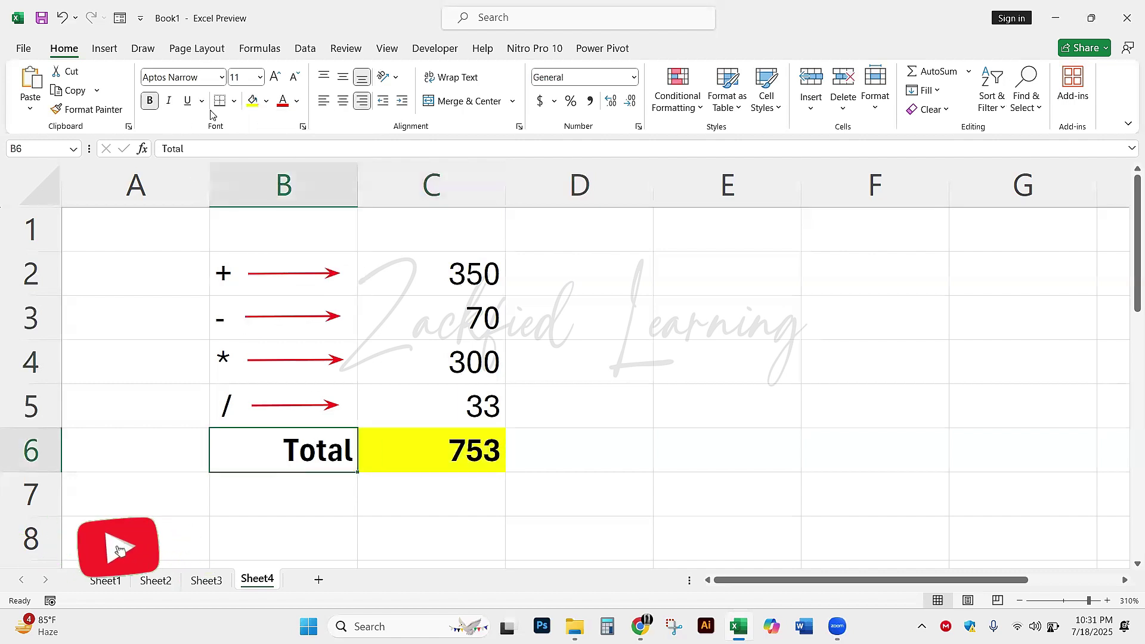
{"action": "left_click", "coordinate": [266, 101]}
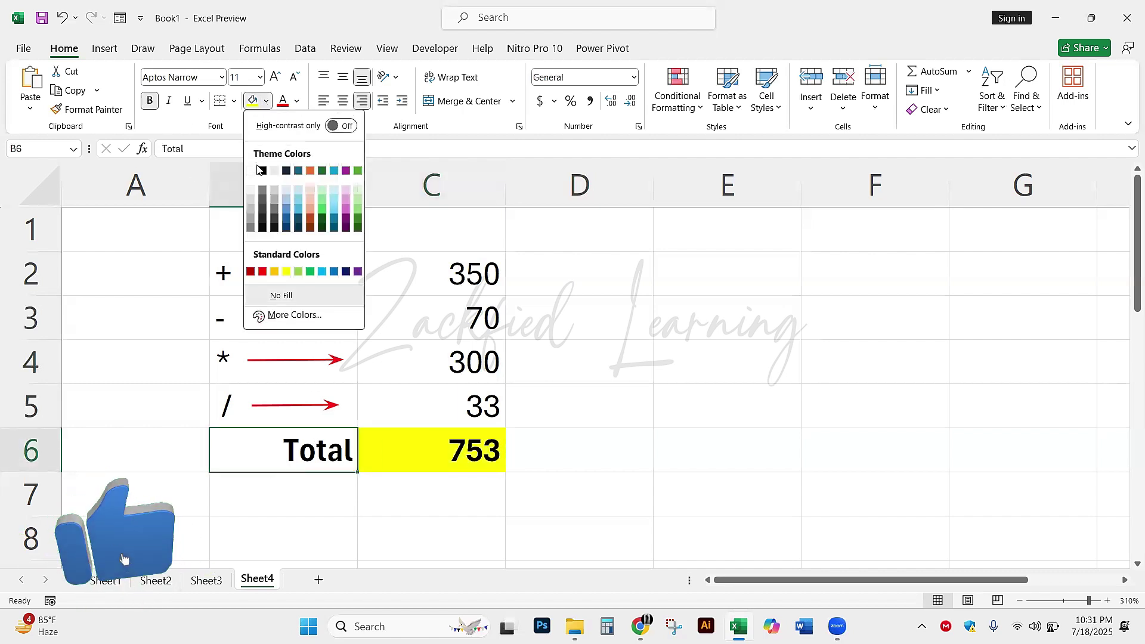
{"action": "left_click", "coordinate": [286, 272]}
{"action": "left_click", "coordinate": [722, 453]}
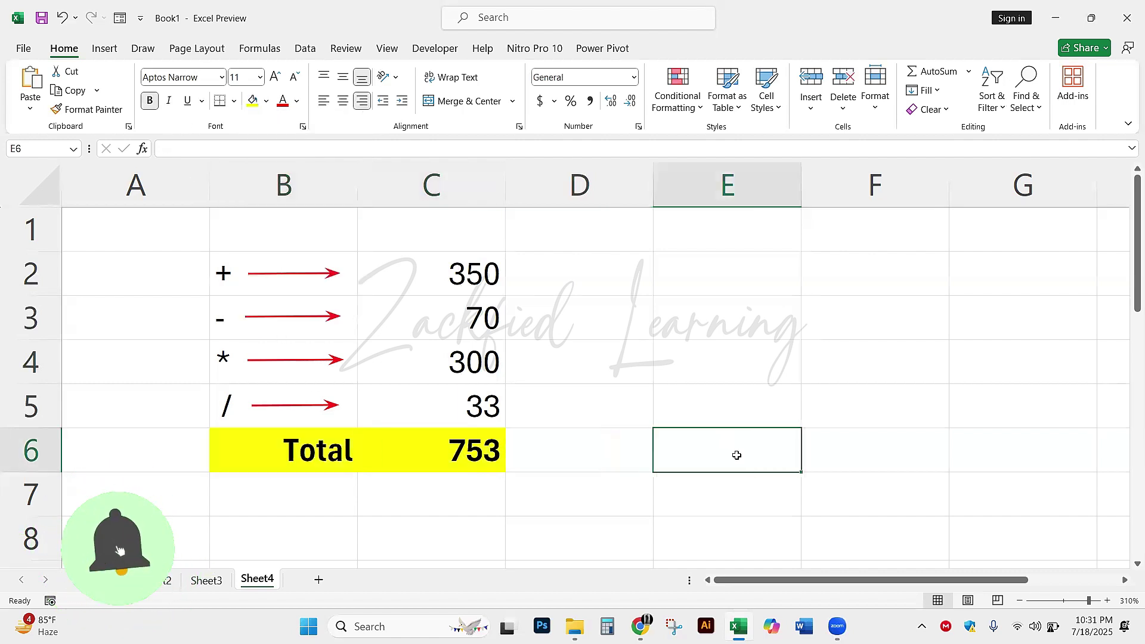
- Examine the cell references in the total formula in cell C6, leaving the formula as it is
{"action": "double_click", "coordinate": [758, 364]}
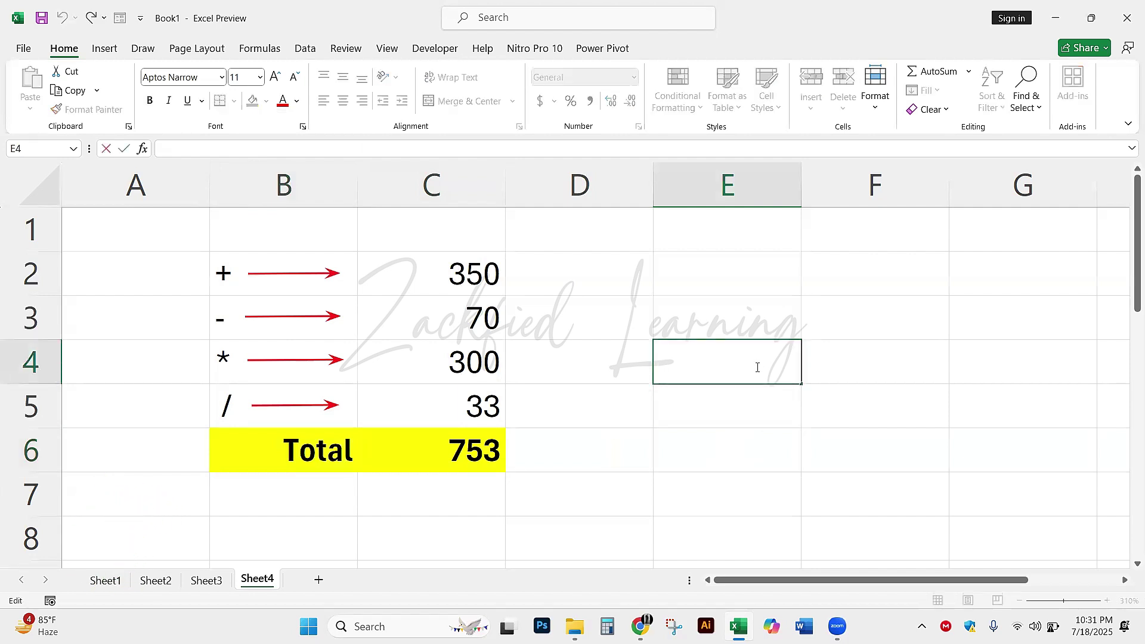
{"action": "key", "text": "Return"}
{"action": "double_click", "coordinate": [451, 451]}
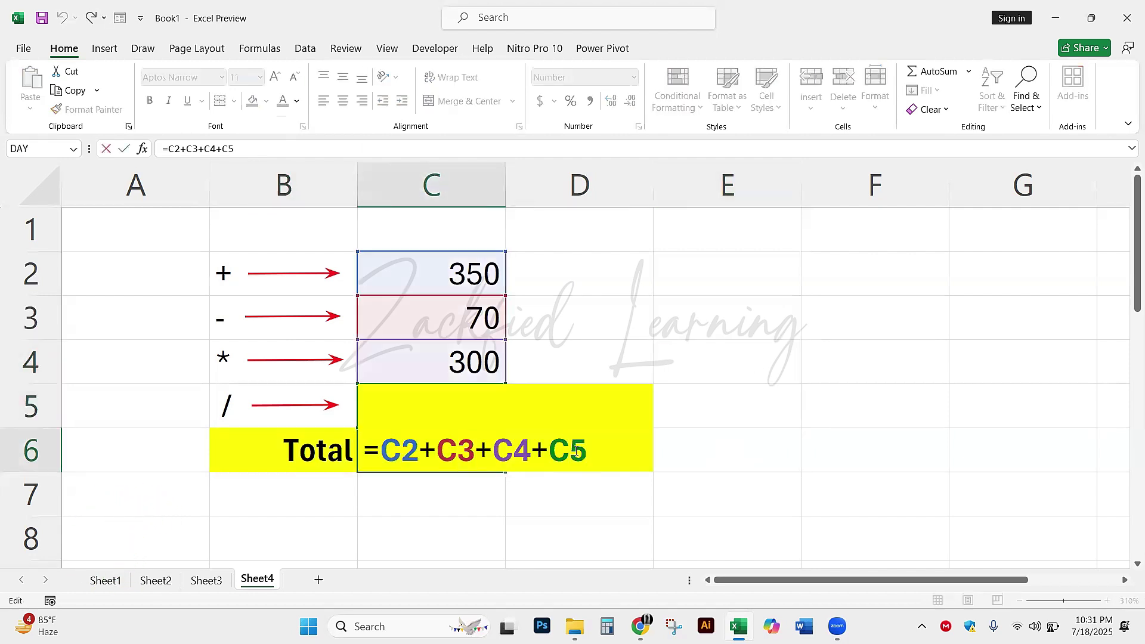
{"action": "left_click_drag", "start_coordinate": [585, 451], "coordinate": [382, 448]}
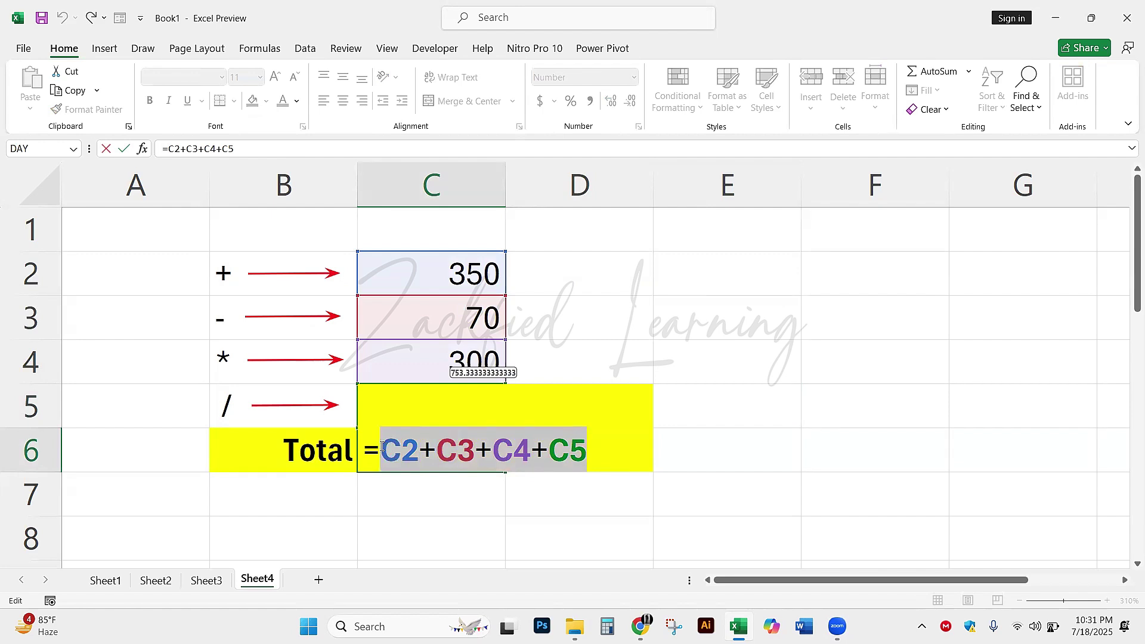
{"action": "left_click", "coordinate": [582, 451]}
{"action": "left_click_drag", "start_coordinate": [620, 451], "coordinate": [338, 452]}
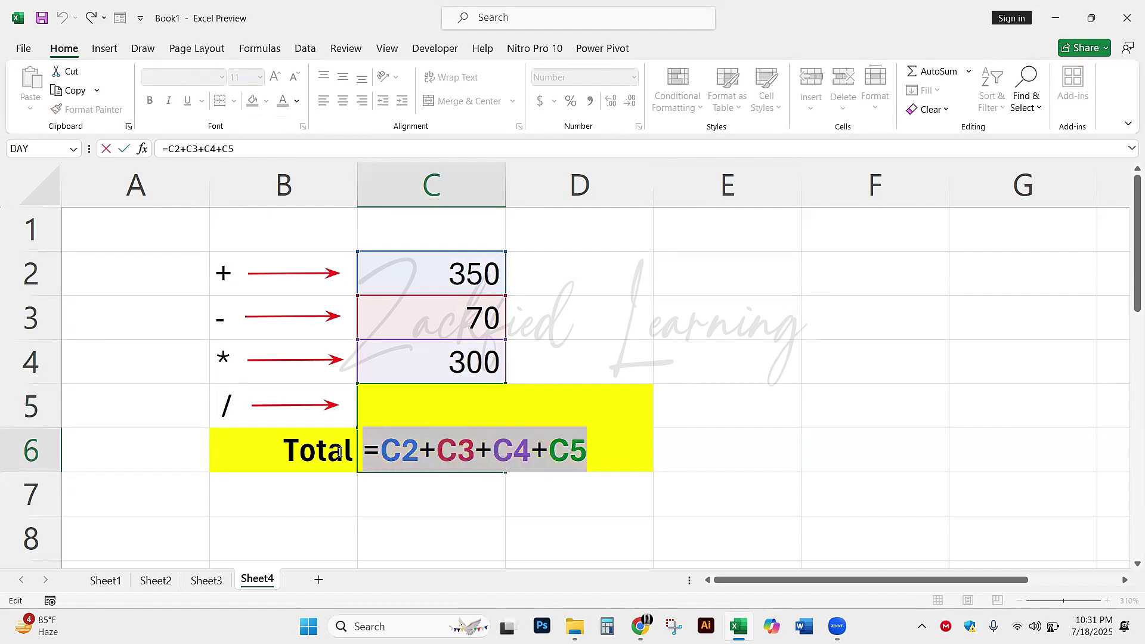
{"action": "key", "text": "Return"}
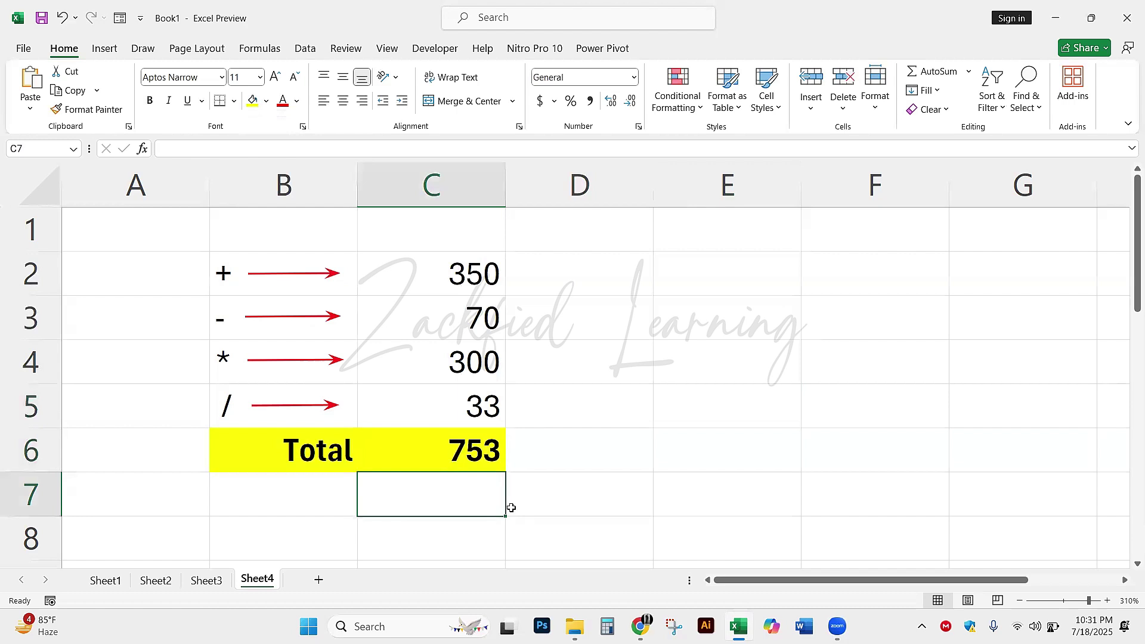
- Review the values in C2:C5 and inspect the plus and minus operators in the formulas of cells C2 and C3
{"action": "left_click_drag", "start_coordinate": [458, 278], "coordinate": [462, 407]}
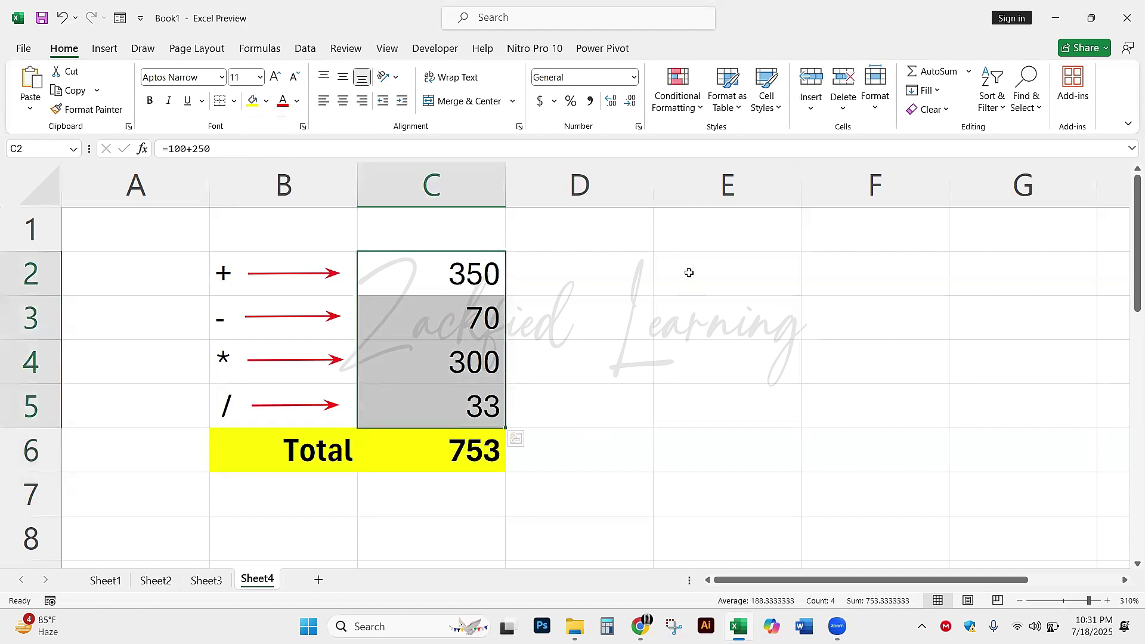
{"action": "left_click", "coordinate": [723, 274]}
{"action": "double_click", "coordinate": [446, 266]}
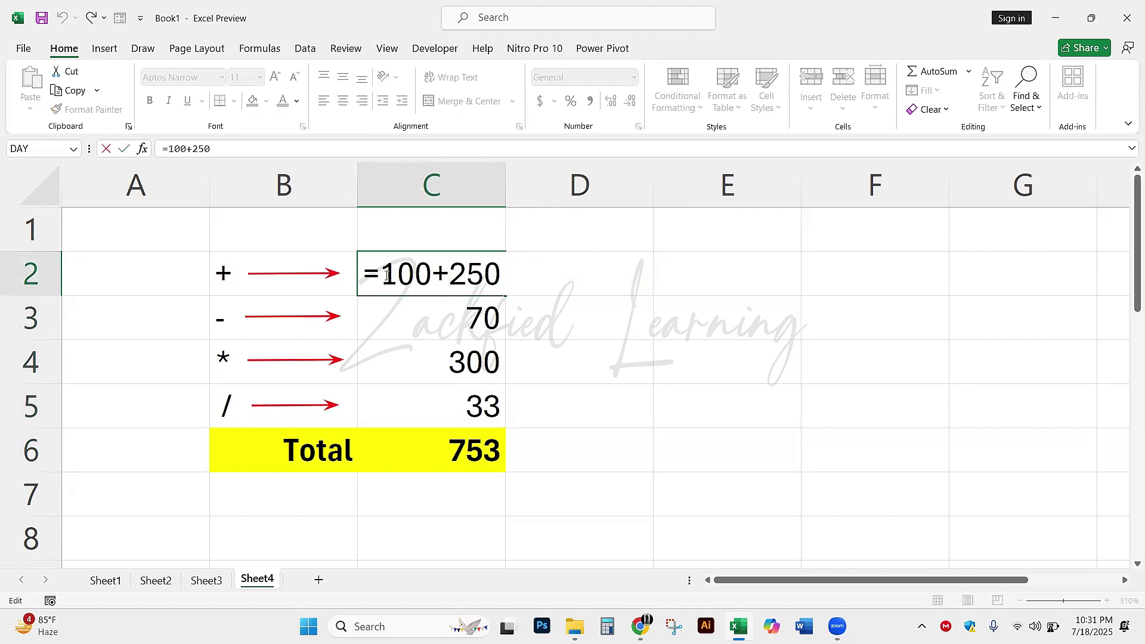
{"action": "double_click", "coordinate": [441, 269]}
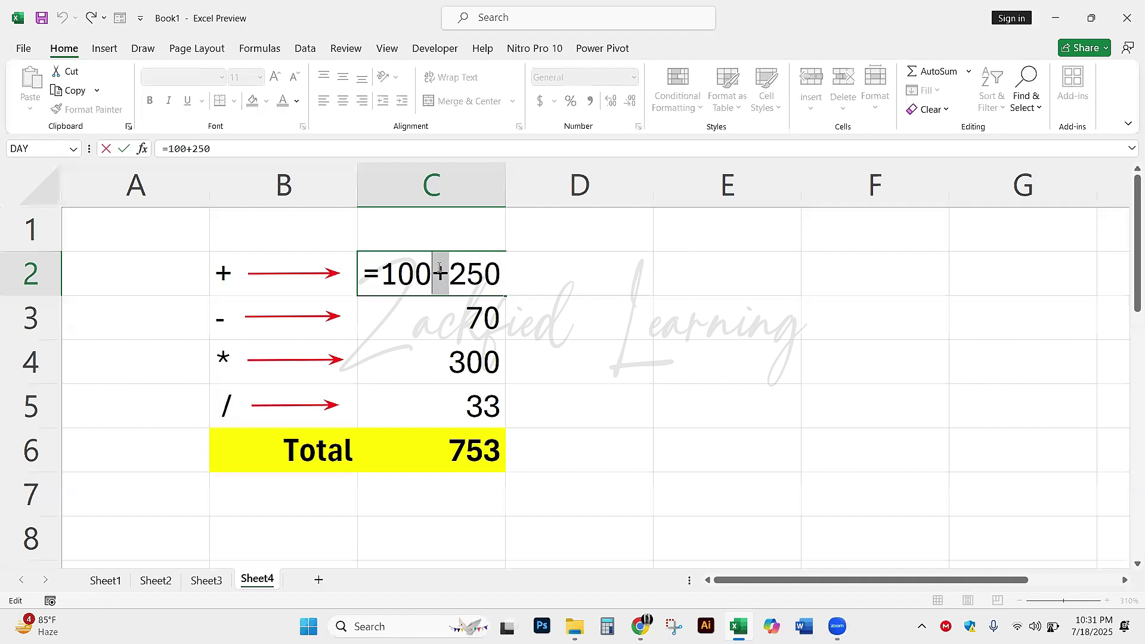
{"action": "key", "text": "Return"}
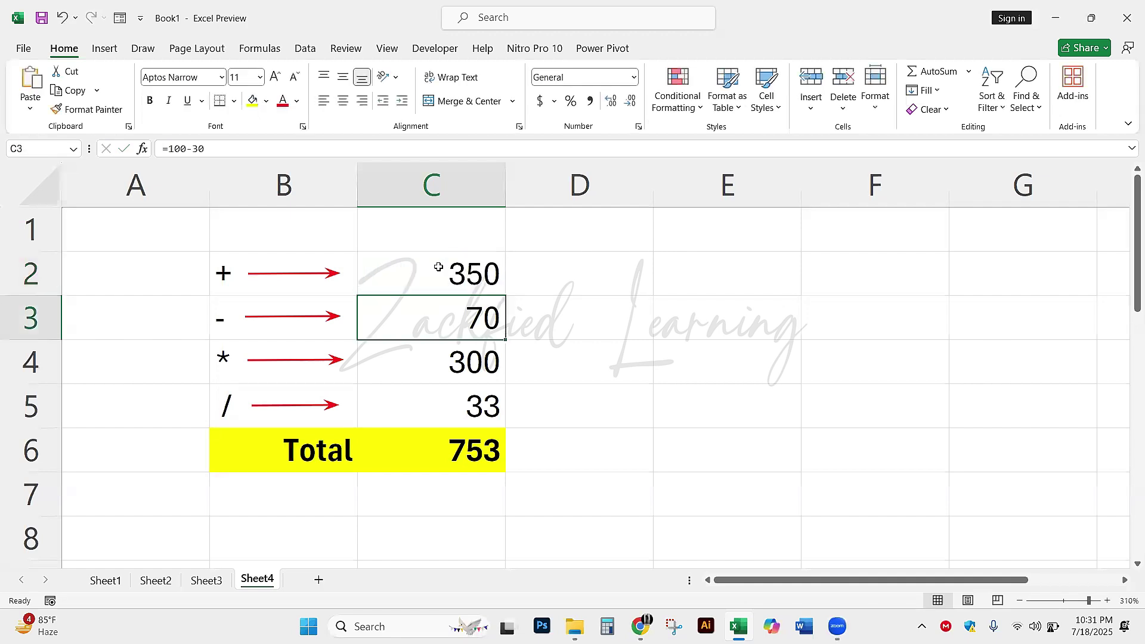
{"action": "double_click", "coordinate": [490, 318]}
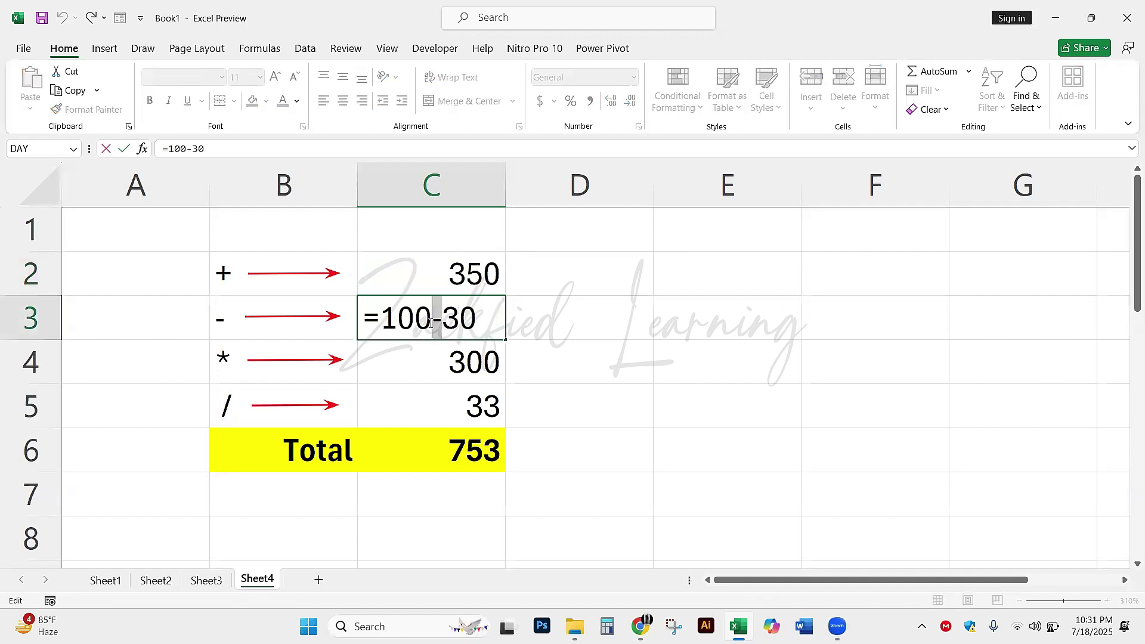
{"action": "key", "text": "Return"}
- Inspect the multiplication and division operators in the formulas of cells C4 and C5
{"action": "double_click", "coordinate": [456, 363]}
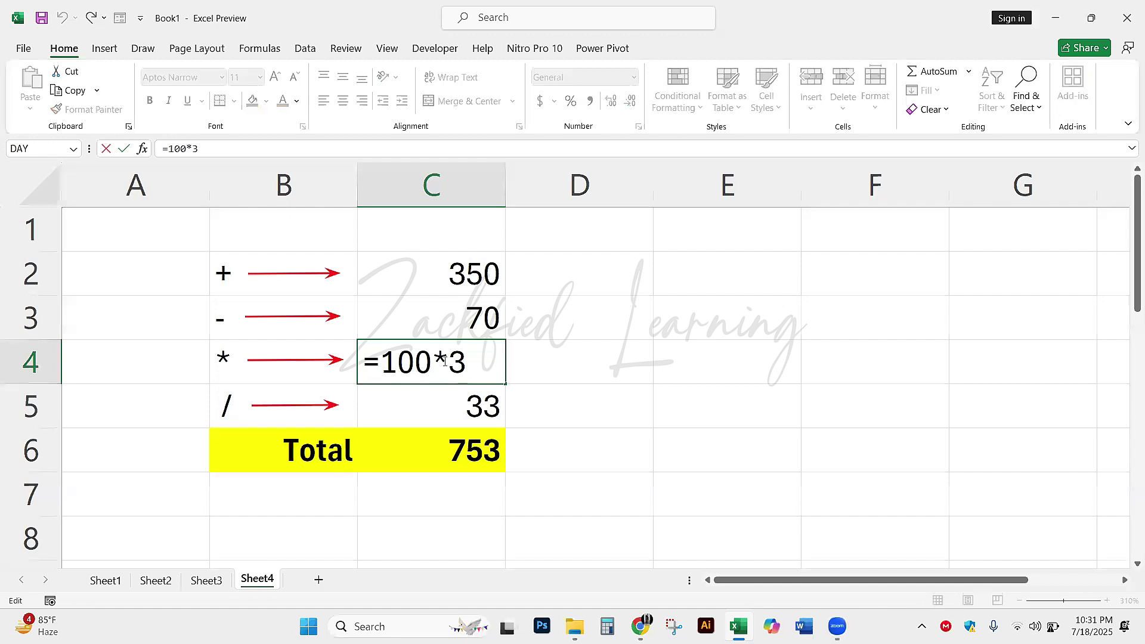
{"action": "left_click_drag", "start_coordinate": [451, 362], "coordinate": [435, 359]}
{"action": "key", "text": "Return"}
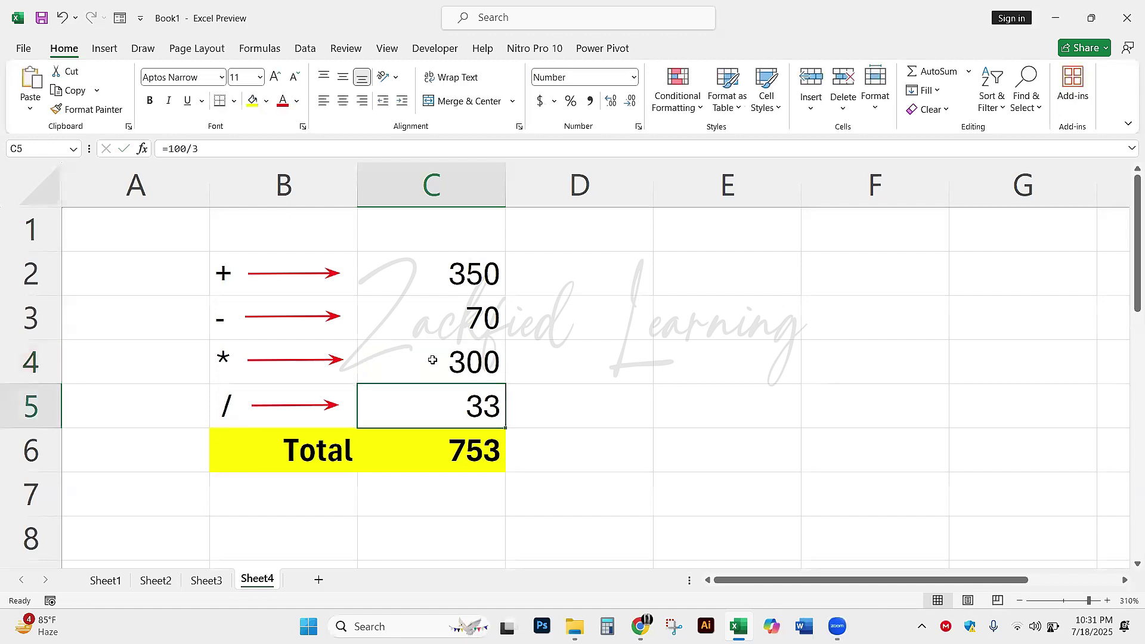
{"action": "double_click", "coordinate": [469, 401]}
{"action": "left_click_drag", "start_coordinate": [439, 401], "coordinate": [435, 402]}
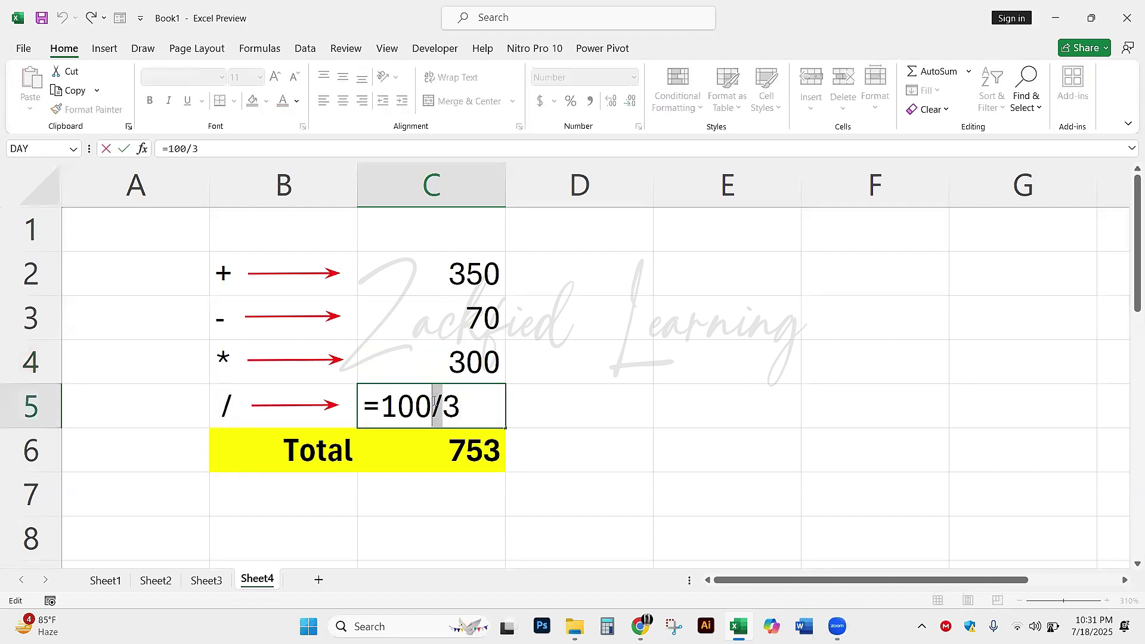
{"action": "key", "text": "Return"}
{"action": "left_click", "coordinate": [433, 401]}
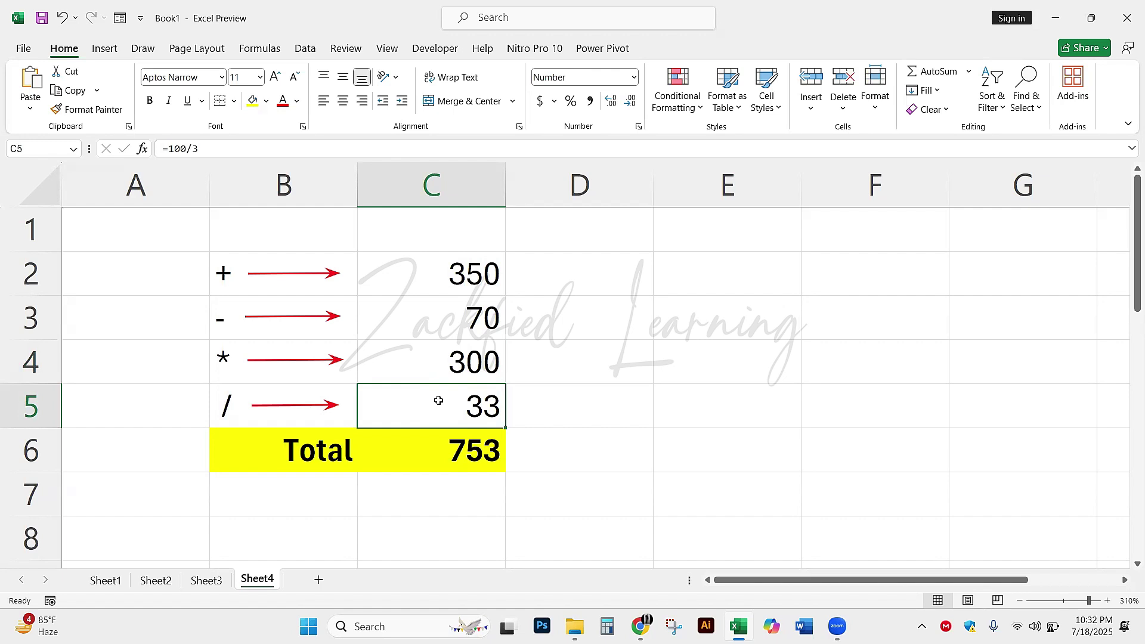
{"action": "left_click", "coordinate": [540, 364]}
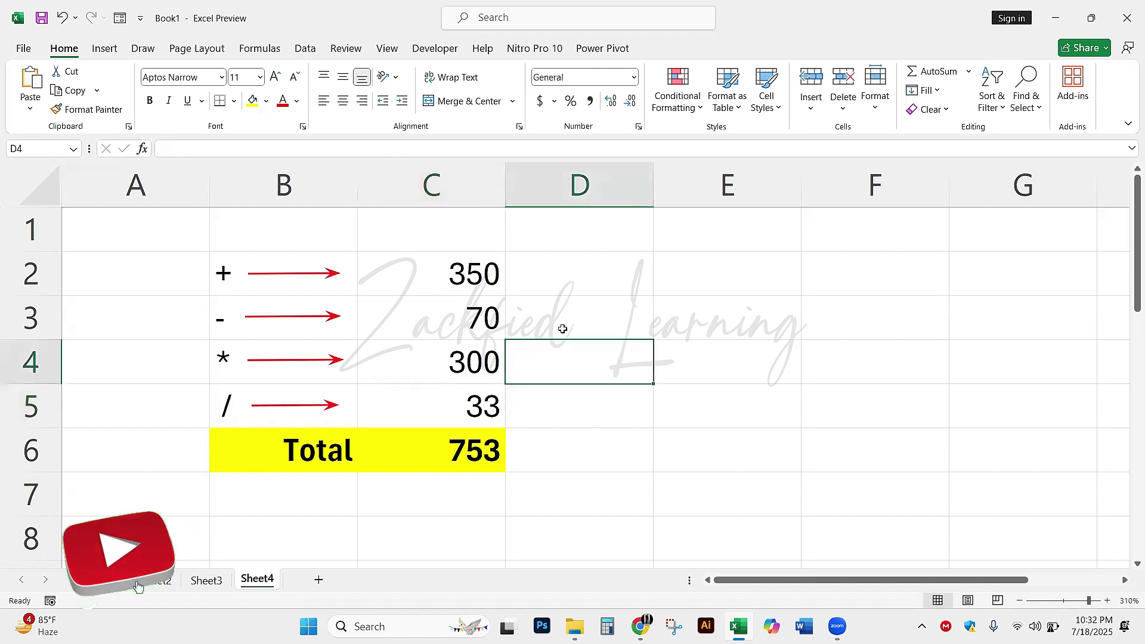
{"action": "left_click", "coordinate": [734, 304]}
{"action": "left_click", "coordinate": [555, 272]}
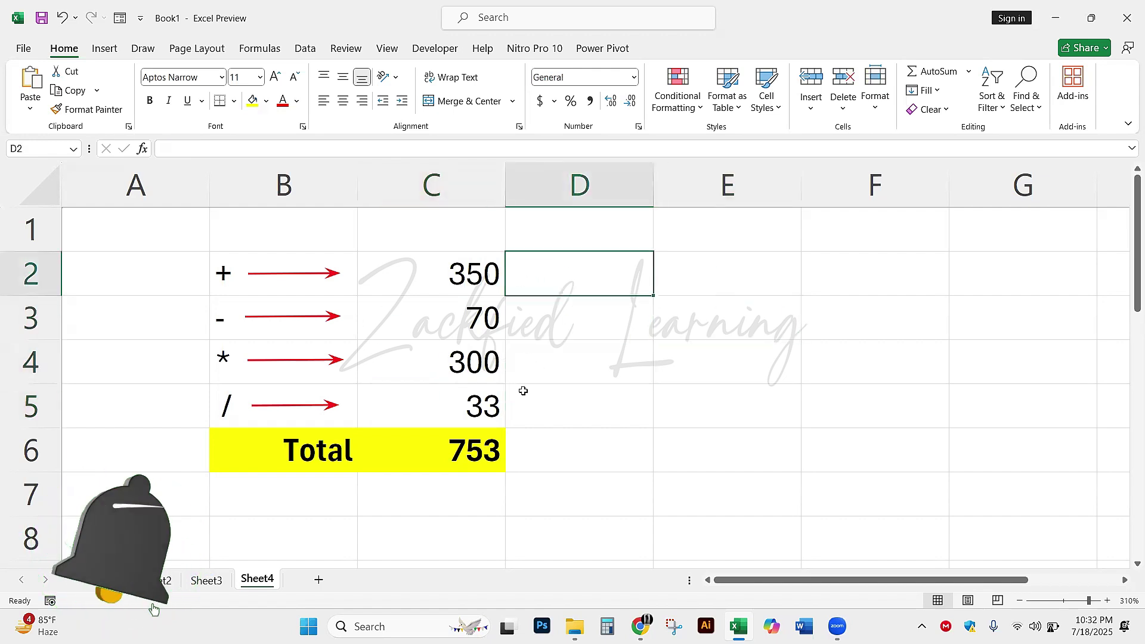
{"action": "scroll", "coordinate": [596, 346], "scroll_direction": "right", "scroll_amount": 2}
{"action": "scroll", "coordinate": [582, 342], "scroll_direction": "left", "scroll_amount": 3}
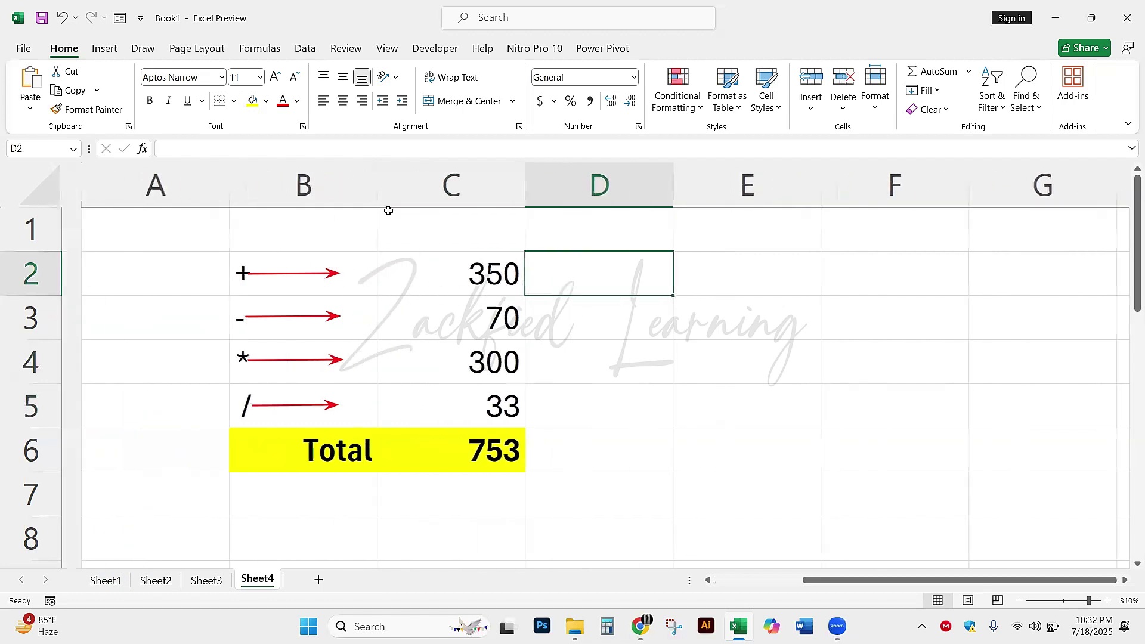
{"action": "scroll", "coordinate": [388, 211], "scroll_direction": "left", "scroll_amount": 3}
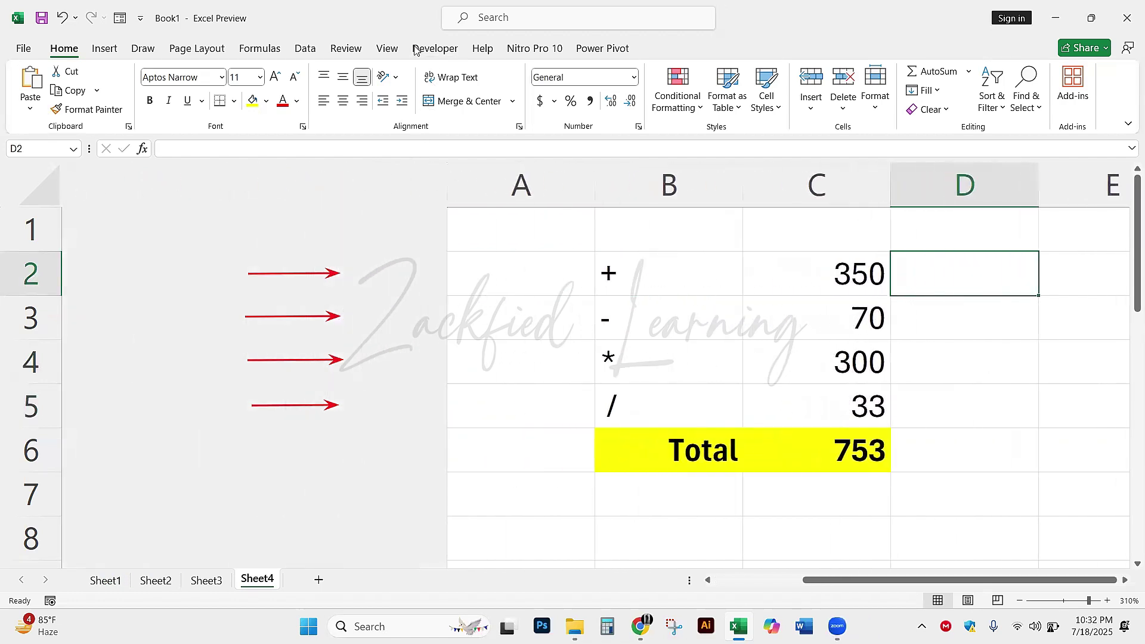
{"action": "left_click", "coordinate": [556, 256]}
{"action": "scroll", "coordinate": [337, 263], "scroll_direction": "right", "scroll_amount": 5}
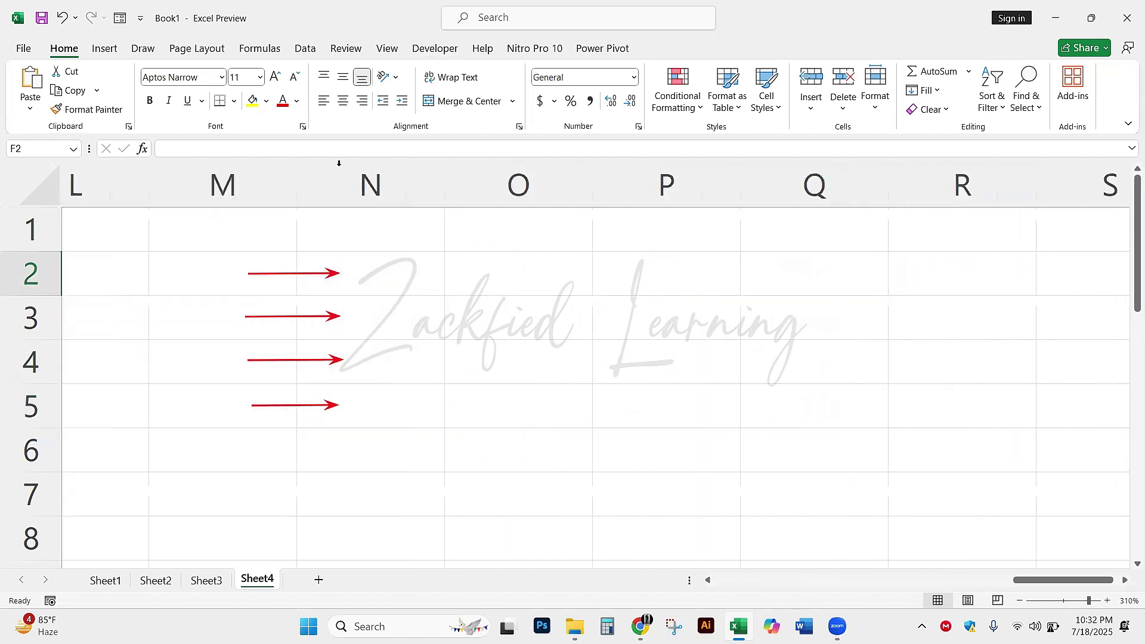
{"action": "scroll", "coordinate": [339, 163], "scroll_direction": "left", "scroll_amount": 5}
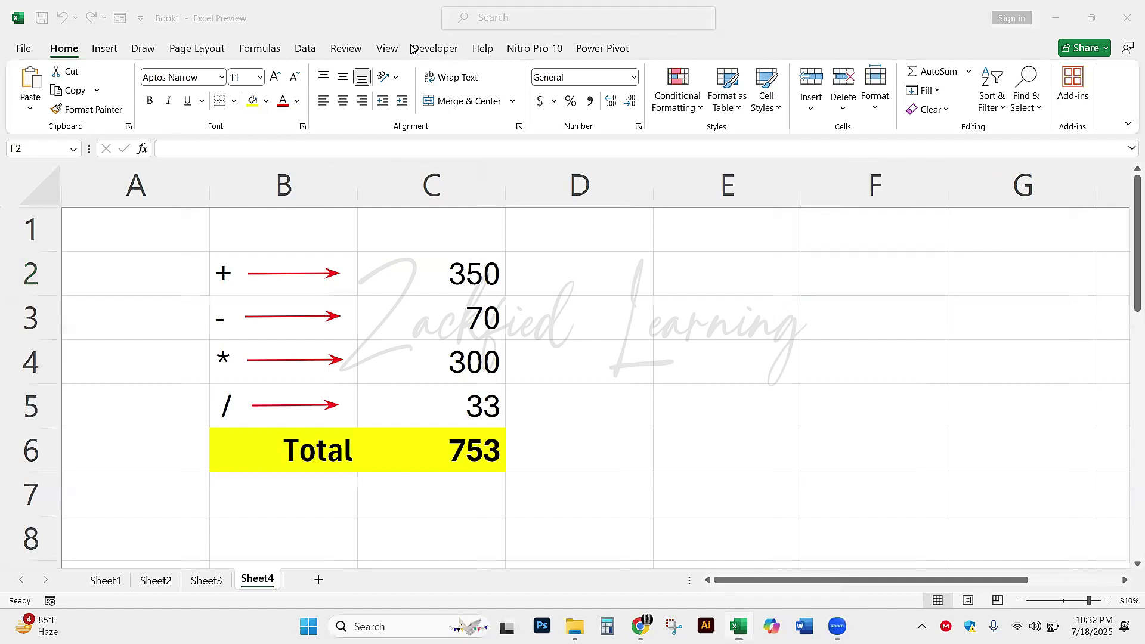
- Clear the four red arrow annotations drawn beside the operators in rows 2 to 5
{"action": "left_click", "coordinate": [411, 45]}
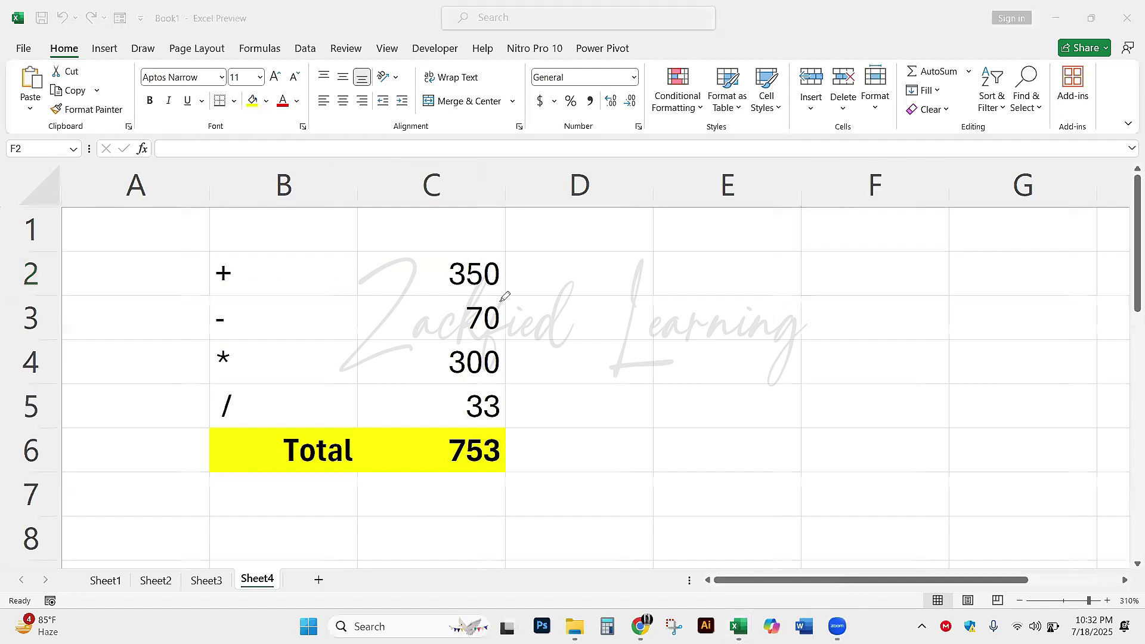
{"action": "middle_click", "coordinate": [605, 323]}
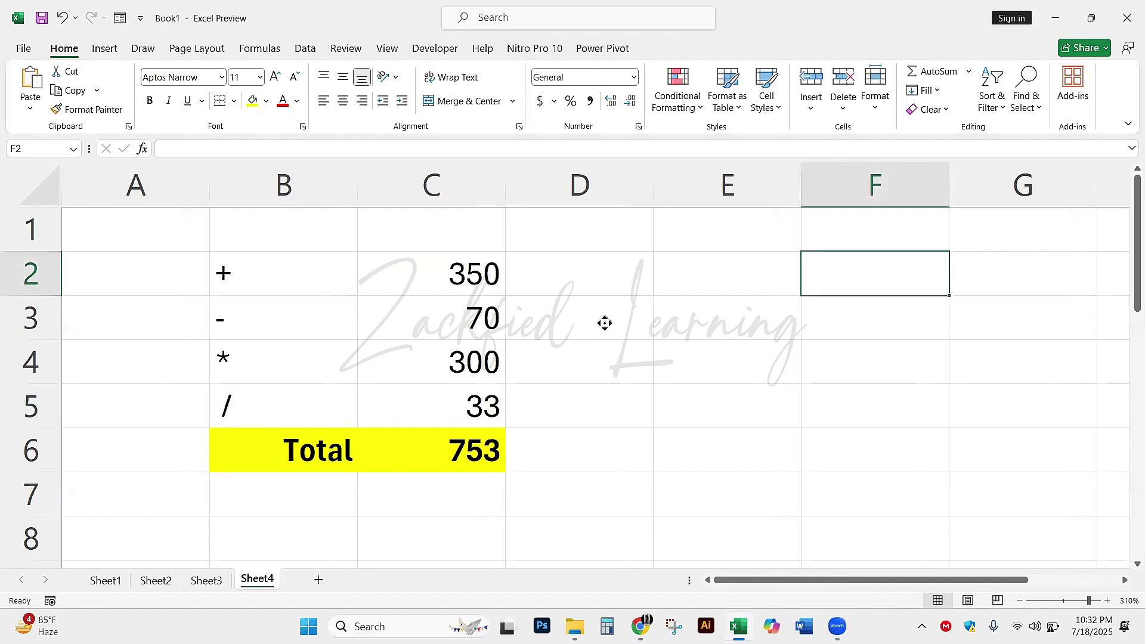
{"action": "left_click", "coordinate": [604, 323]}
{"action": "left_click", "coordinate": [309, 274]}
- Enter the numbers 1000, 1200, 1800, 400 and 1250 in cells G2 through G6
{"action": "scroll", "coordinate": [543, 332], "scroll_direction": "right", "scroll_amount": 2}
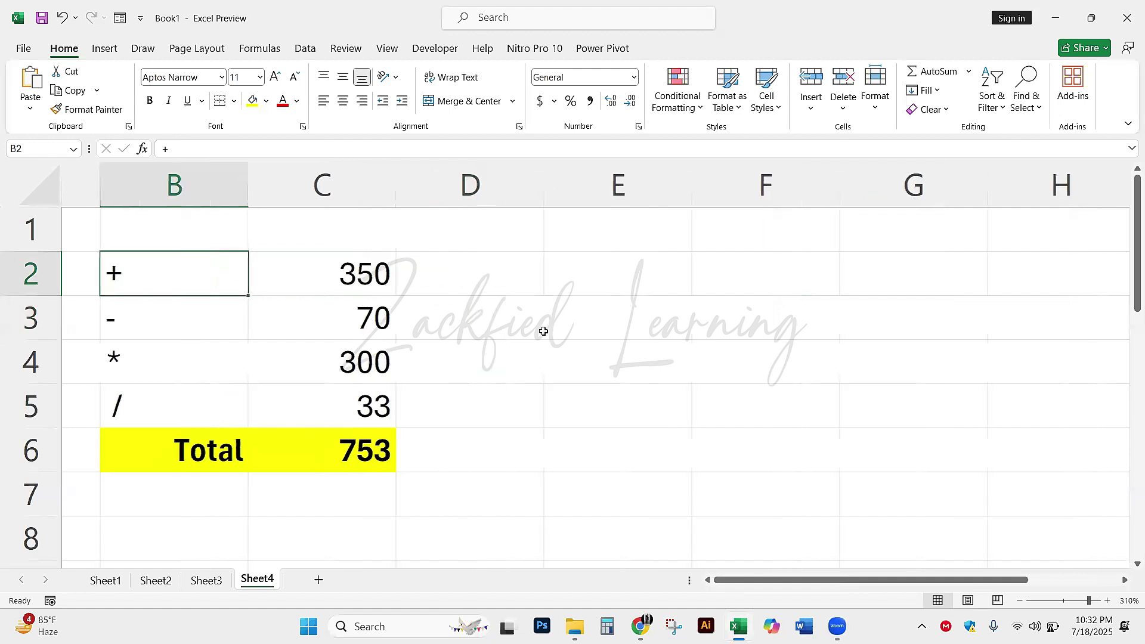
{"action": "scroll", "coordinate": [543, 332], "scroll_direction": "right", "scroll_amount": 2}
{"action": "left_click", "coordinate": [555, 273]}
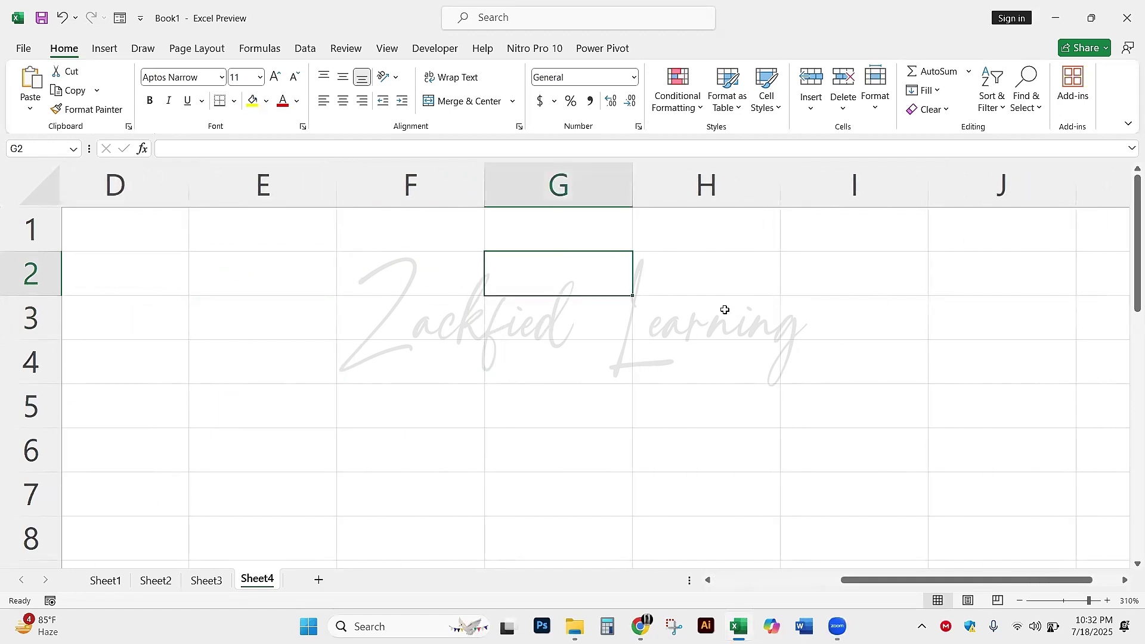
{"action": "type", "text": "1000"}
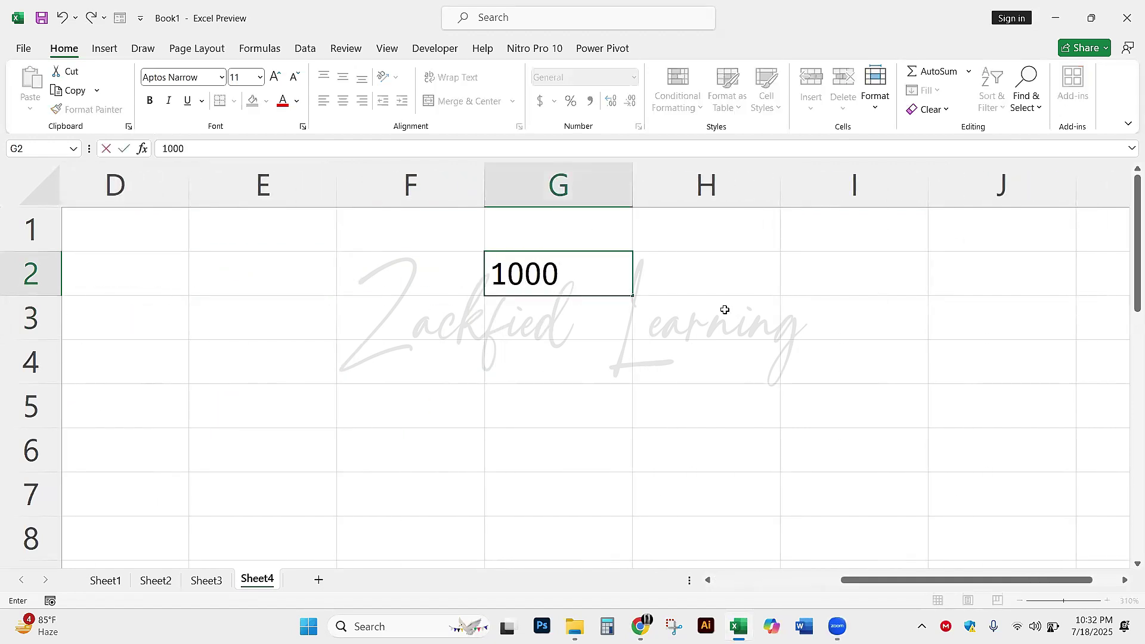
{"action": "key", "text": "Return"}
{"action": "type", "text": "12000"}
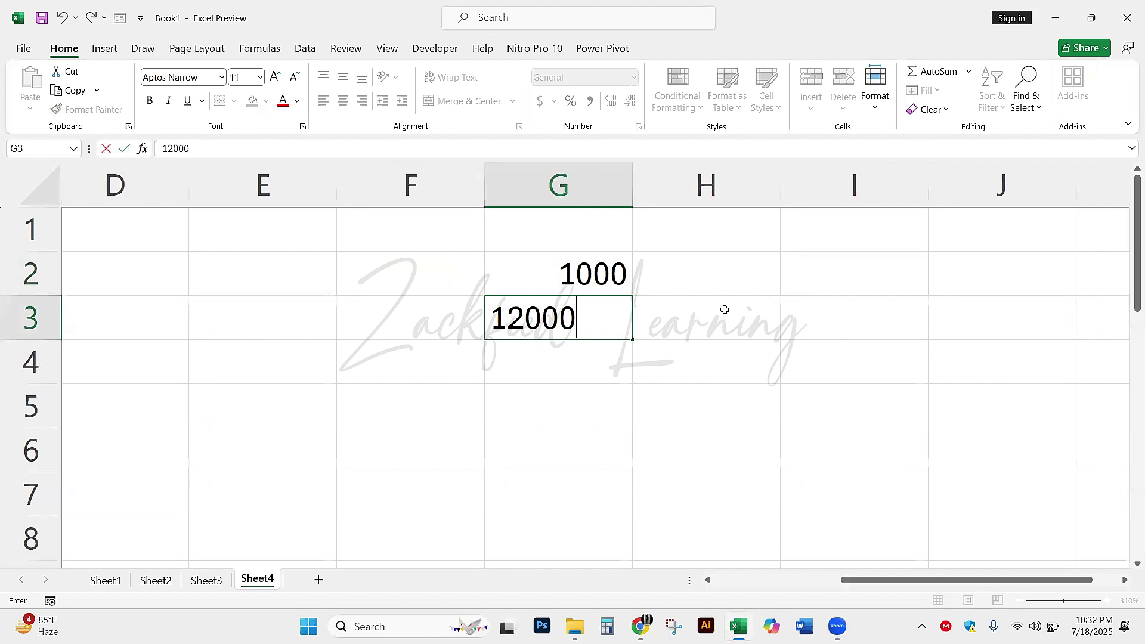
{"action": "key", "text": "BackSpace"}
{"action": "key", "text": "Return"}
{"action": "type", "text": "180"}
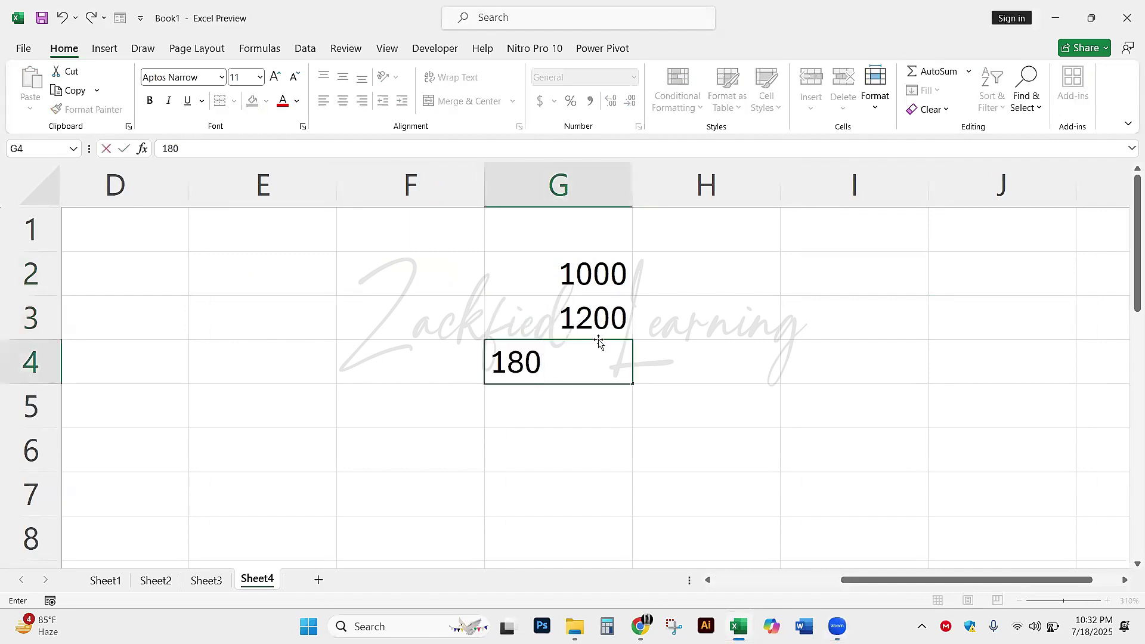
{"action": "type", "text": "0"}
{"action": "key", "text": "Return"}
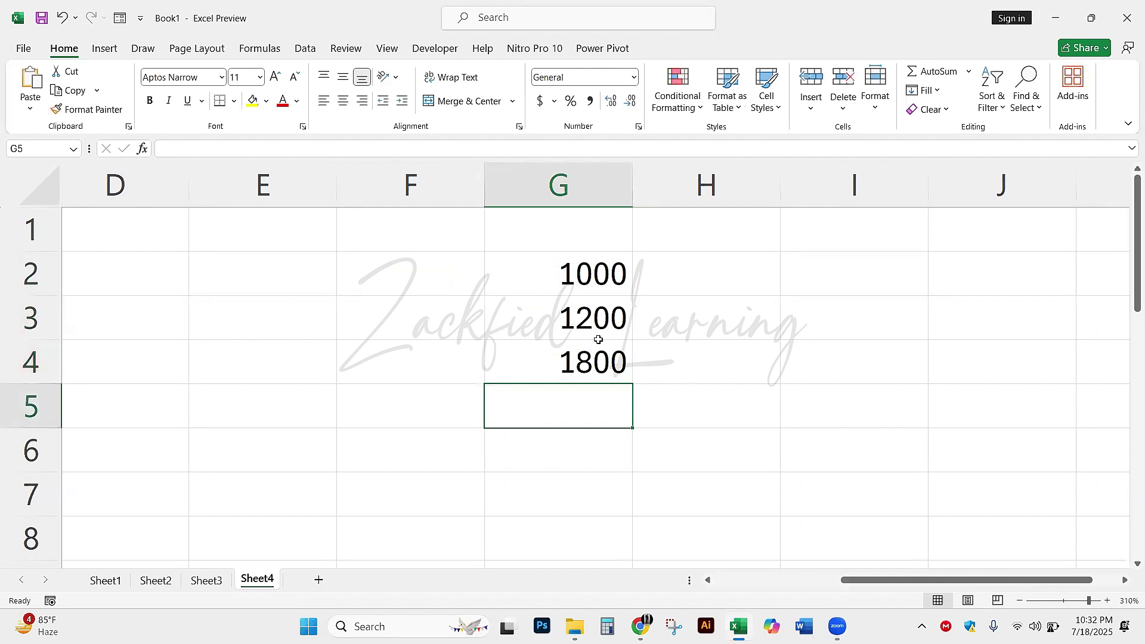
{"action": "type", "text": "400"}
{"action": "key", "text": "Return"}
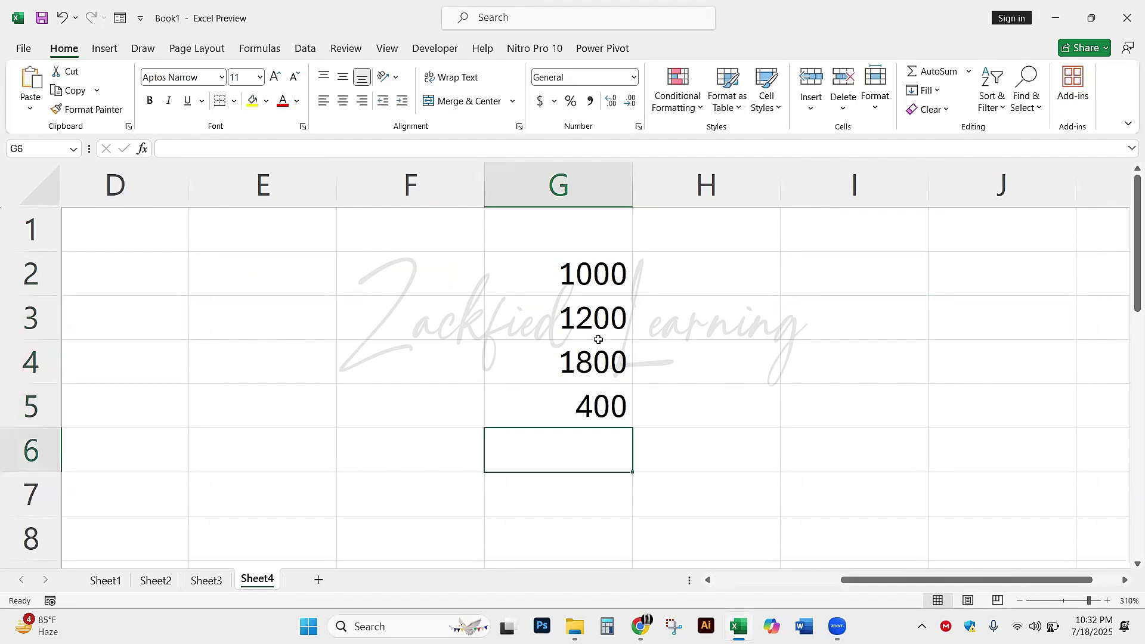
{"action": "type", "text": "1250"}
{"action": "key", "text": "Return"}
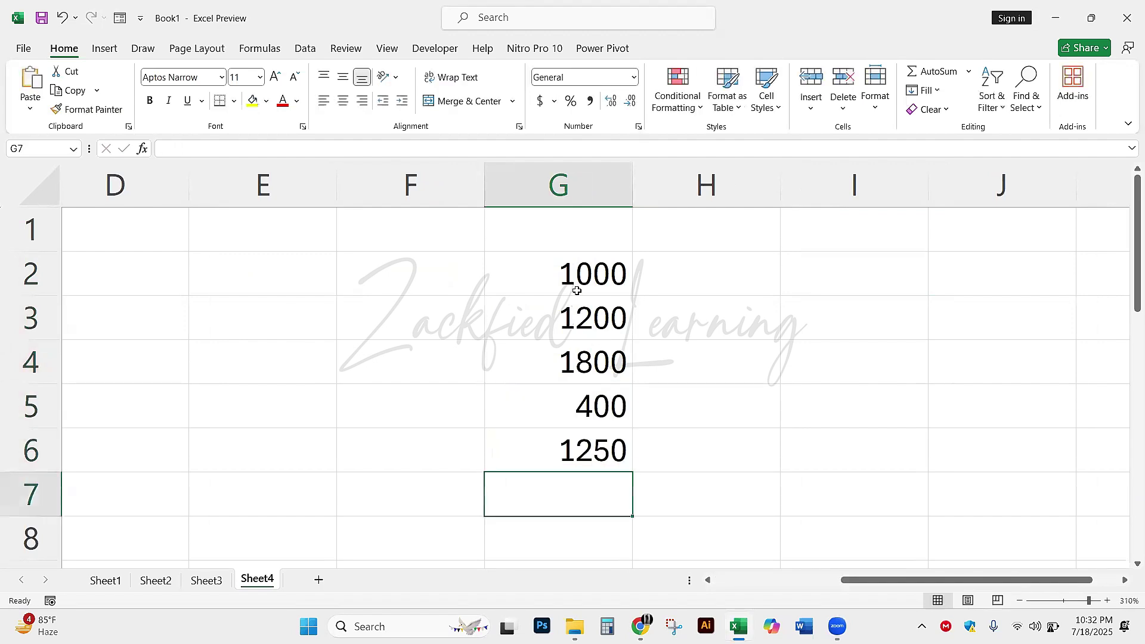
{"action": "left_click_drag", "start_coordinate": [577, 290], "coordinate": [504, 486]}
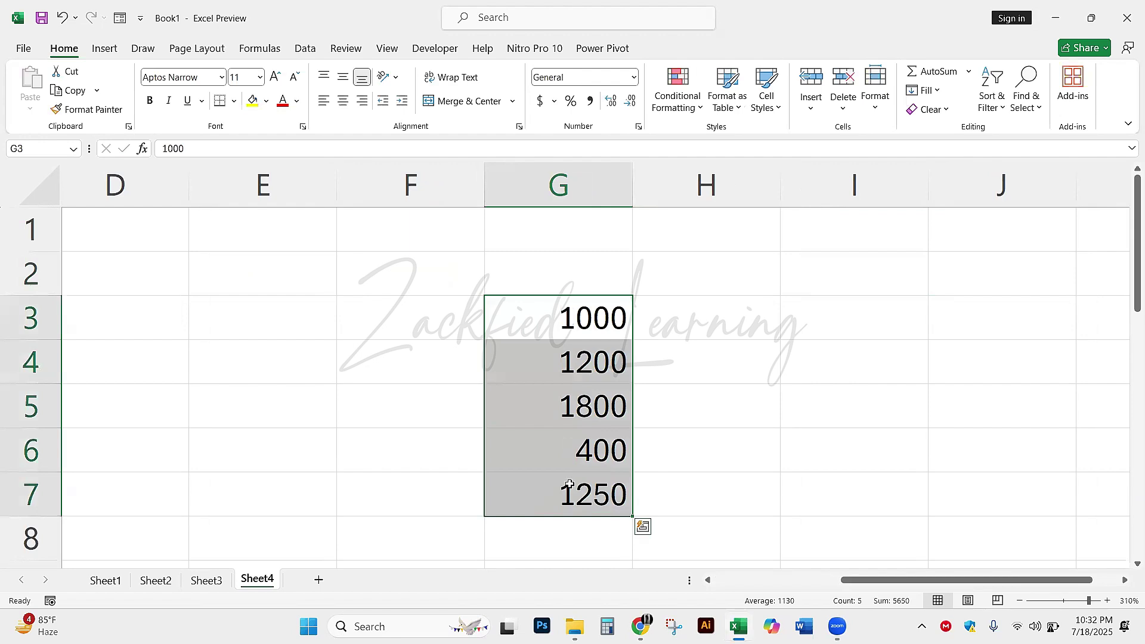
{"action": "key", "text": "ctrl+z"}
{"action": "left_click", "coordinate": [524, 496]}
- Enter the label Total Amount in cell F7, below and beside the column of numbers
{"action": "double_click", "coordinate": [437, 489]}
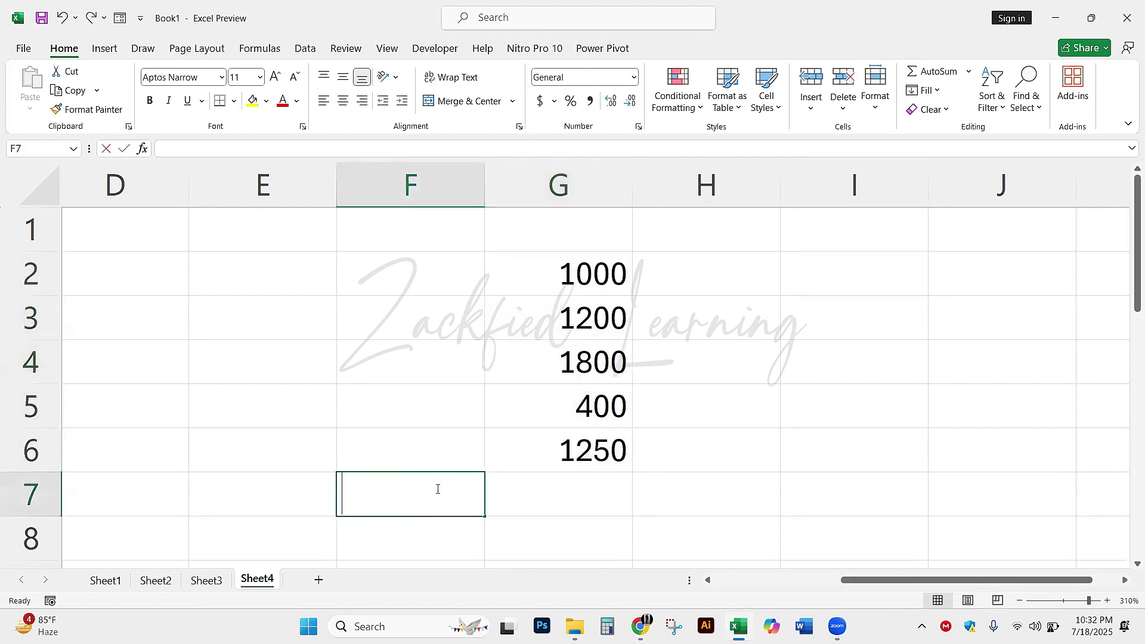
{"action": "type", "text": "tOTAL "}
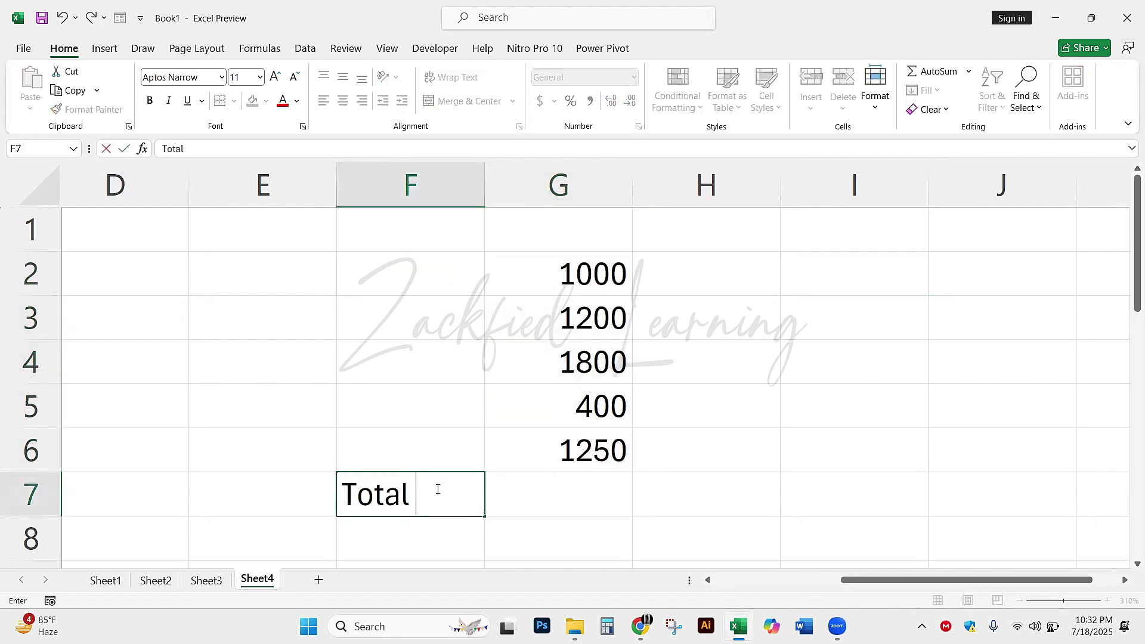
{"action": "type", "text": "Amount"}
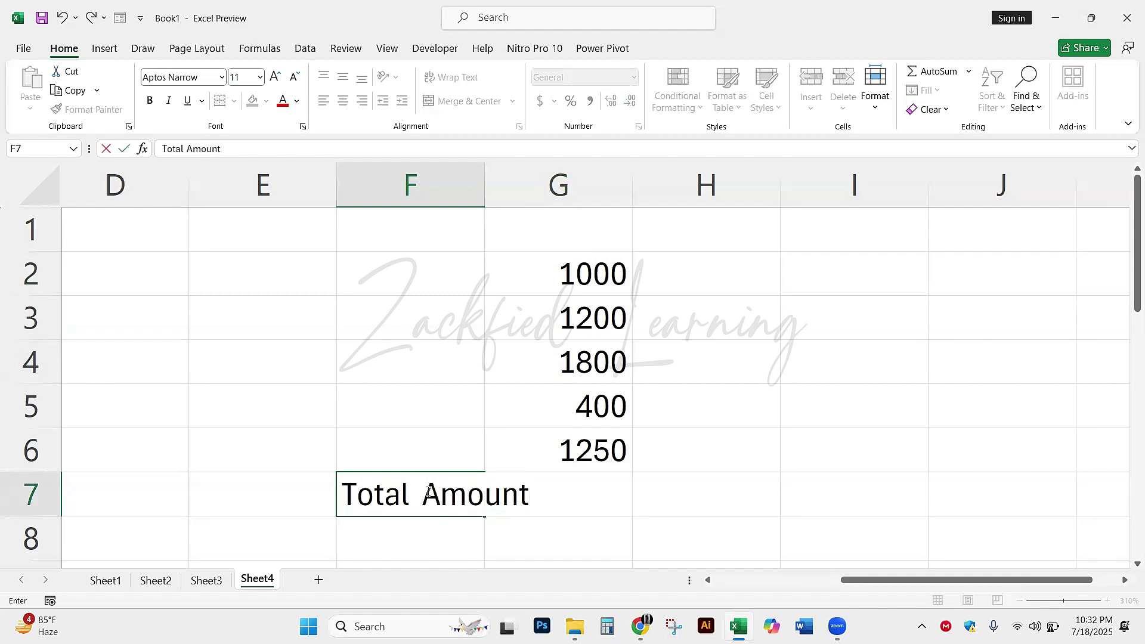
{"action": "key", "text": "BackSpace"}
{"action": "key", "text": "Return"}
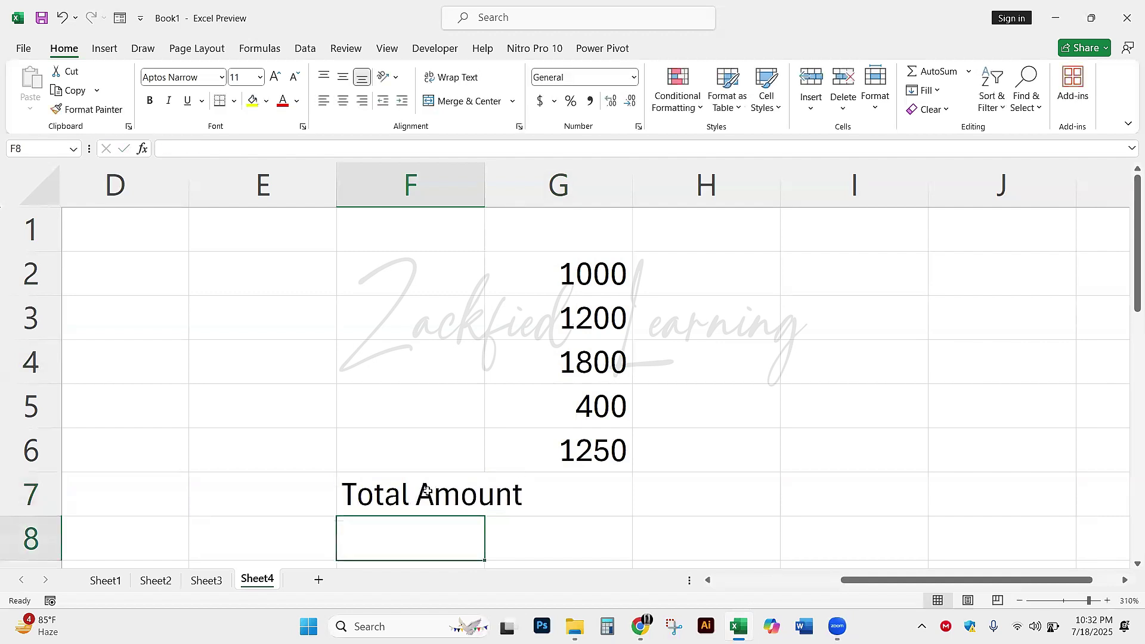
- Make the Total Amount label in cell F7 bold
{"action": "left_click", "coordinate": [427, 491]}
{"action": "left_click", "coordinate": [151, 101]}
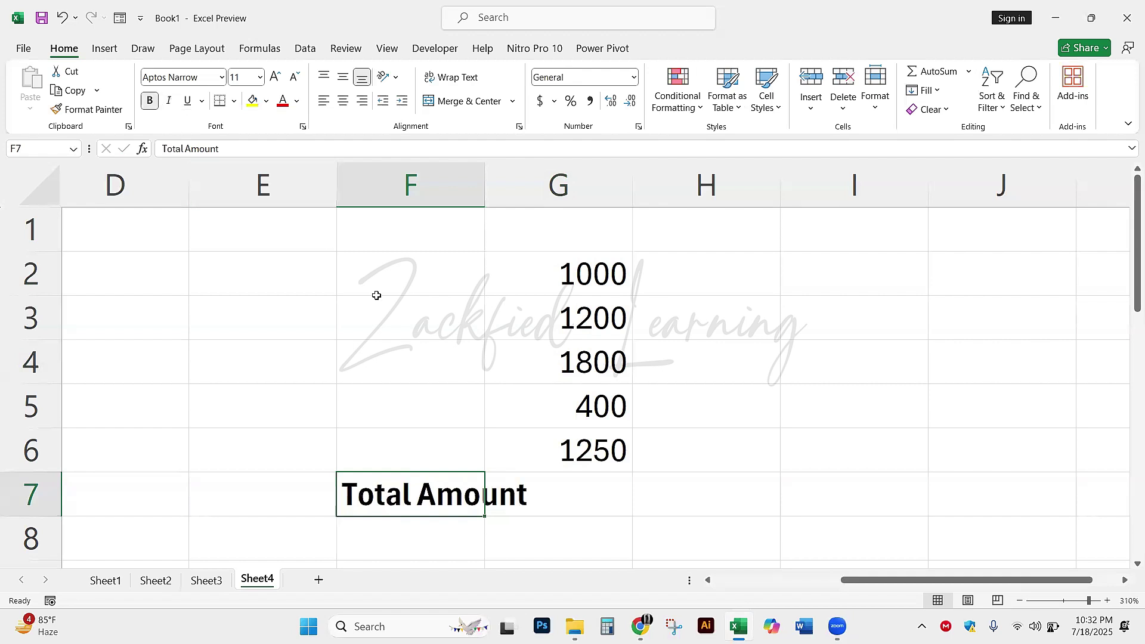
- Widen column F to fit the Total Amount label, and undo the widening
{"action": "left_click_drag", "start_coordinate": [484, 194], "coordinate": [537, 194]}
{"action": "left_click", "coordinate": [575, 424]}
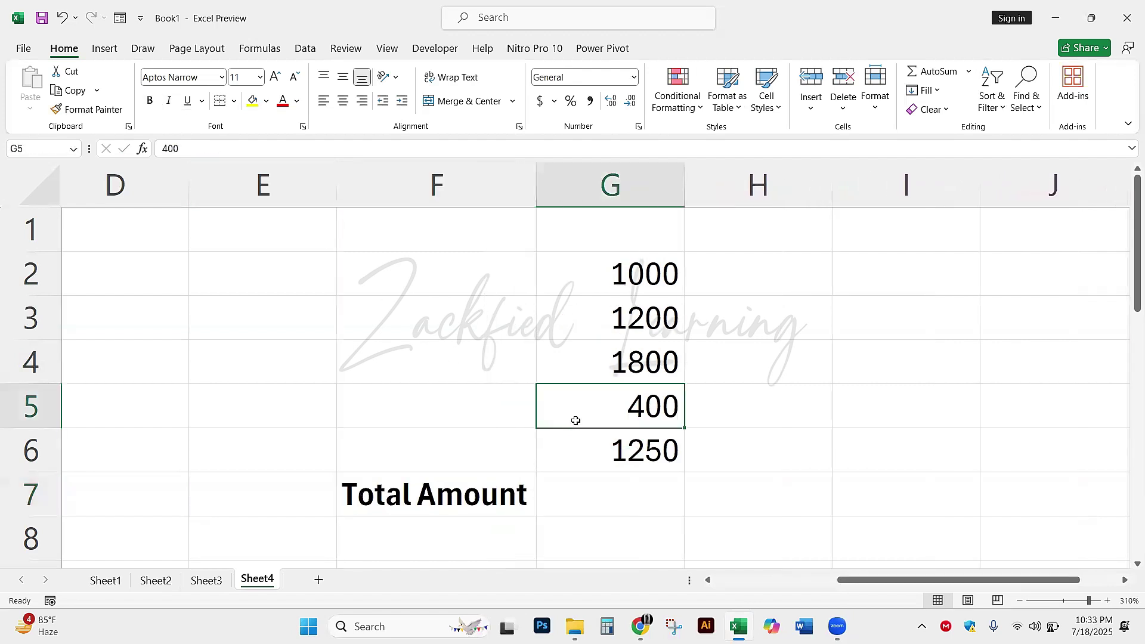
{"action": "key", "text": "ctrl+z"}
- Examine cells F7 and G7 and the border between columns F and G to see which cell holds the label
{"action": "left_click", "coordinate": [520, 503]}
{"action": "left_click", "coordinate": [443, 494]}
{"action": "left_click", "coordinate": [521, 492]}
{"action": "left_click", "coordinate": [462, 488]}
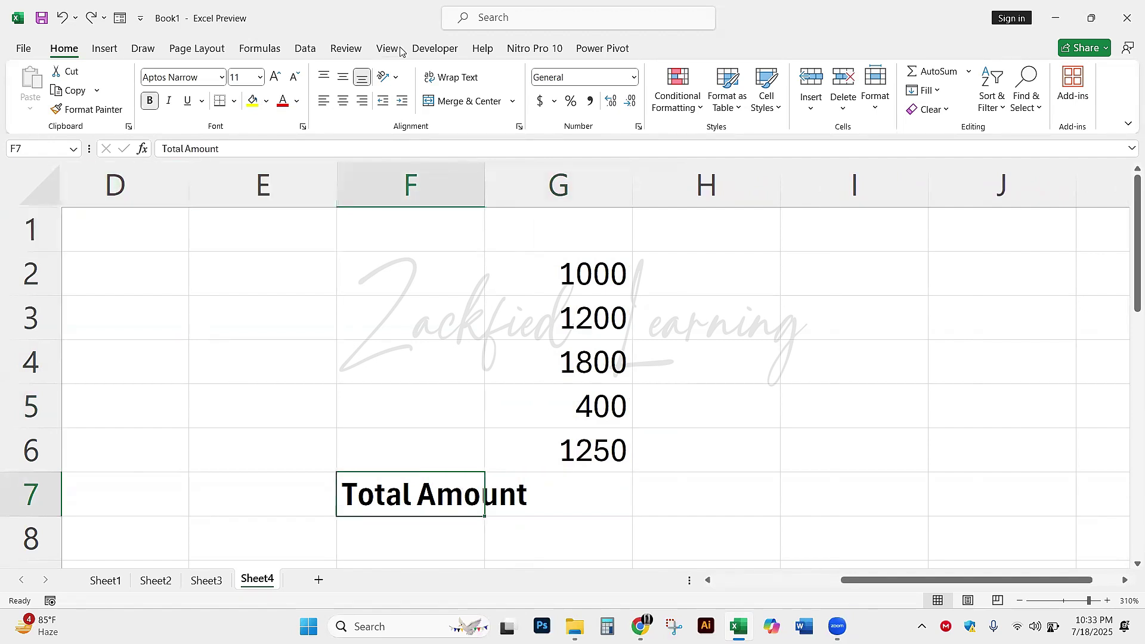
{"action": "left_click", "coordinate": [559, 200]}
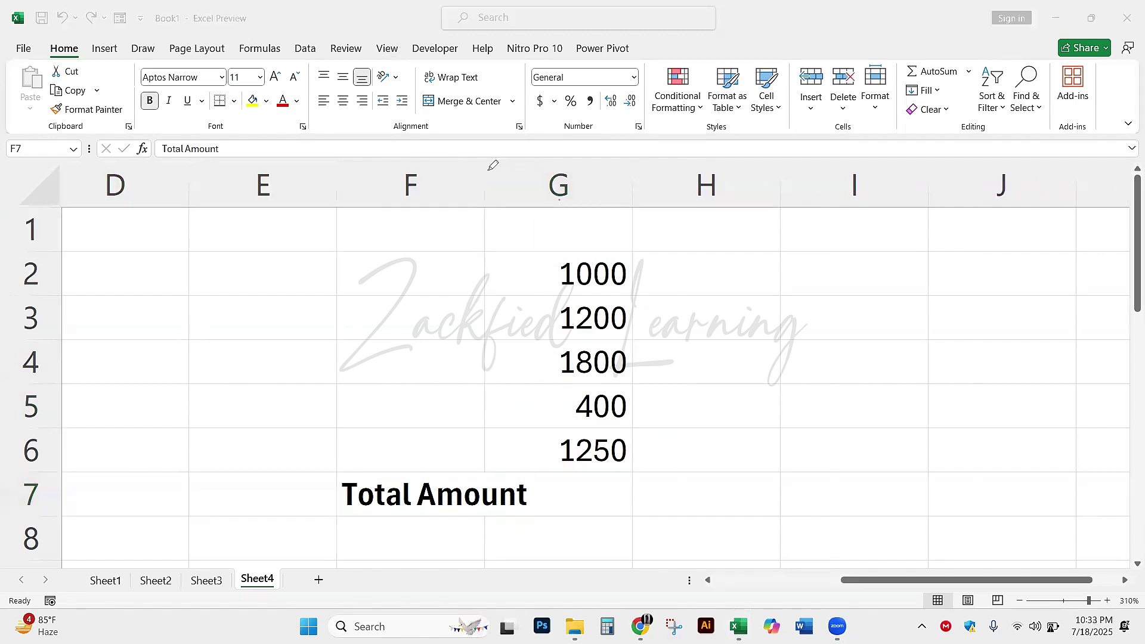
{"action": "mouse_move", "coordinate": [482, 172]}
{"action": "left_mouse_down"}
{"action": "mouse_move", "coordinate": [483, 214]}
{"action": "mouse_move", "coordinate": [486, 162]}
{"action": "mouse_move", "coordinate": [474, 216]}
{"action": "mouse_move", "coordinate": [484, 166]}
{"action": "mouse_move", "coordinate": [468, 182]}
{"action": "mouse_move", "coordinate": [498, 212]}
{"action": "mouse_move", "coordinate": [487, 158]}
{"action": "mouse_move", "coordinate": [466, 209]}
{"action": "mouse_move", "coordinate": [511, 191]}
{"action": "mouse_move", "coordinate": [482, 161]}
{"action": "left_mouse_up"}
{"action": "key", "text": "Escape"}
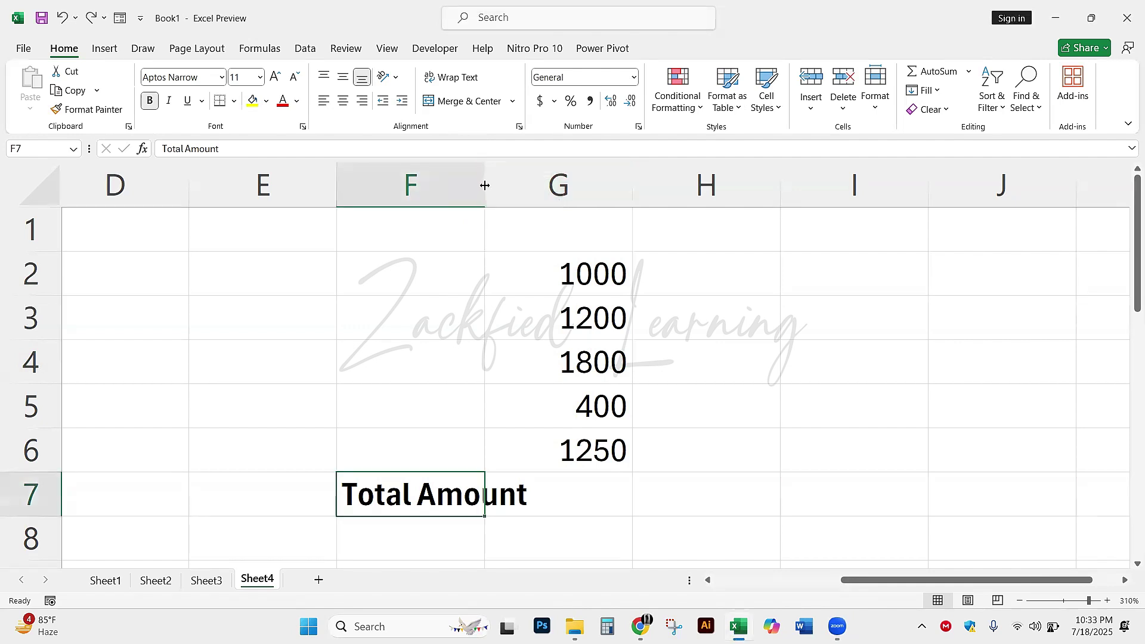
- Widen column F so the bold Total Amount label fits entirely within its own cell
{"action": "left_click_drag", "start_coordinate": [485, 185], "coordinate": [547, 197]}
{"action": "key", "text": "ctrl+z"}
{"action": "left_click", "coordinate": [588, 499]}
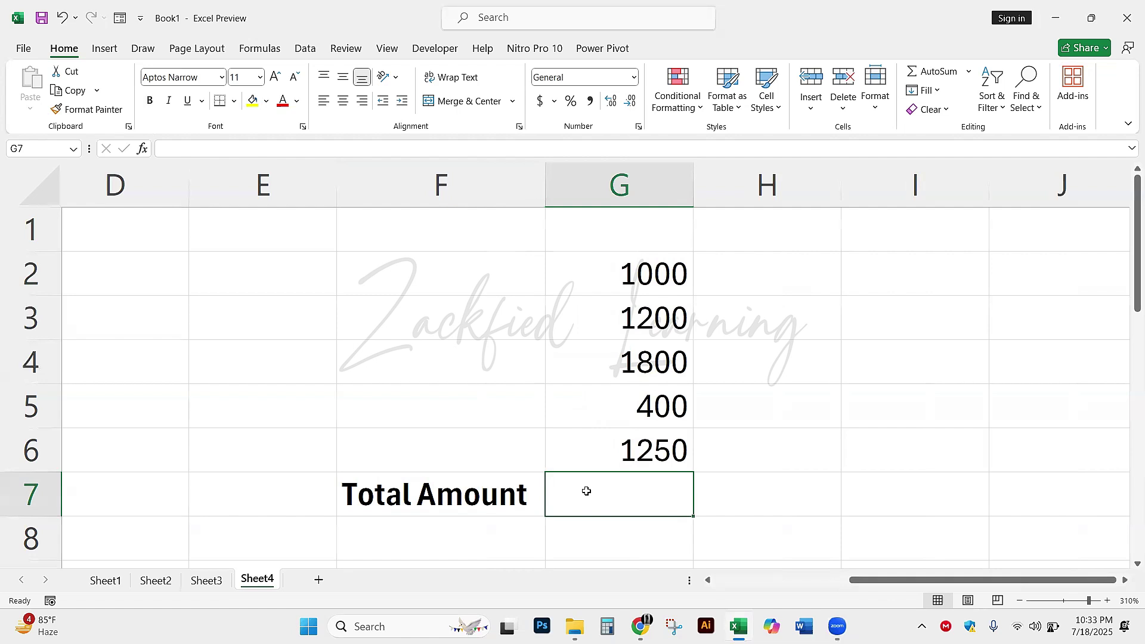
- Review the addition formula behind the yellow total in cell C6 without keeping any edits
{"action": "scroll", "coordinate": [588, 491], "scroll_direction": "left", "scroll_amount": 3}
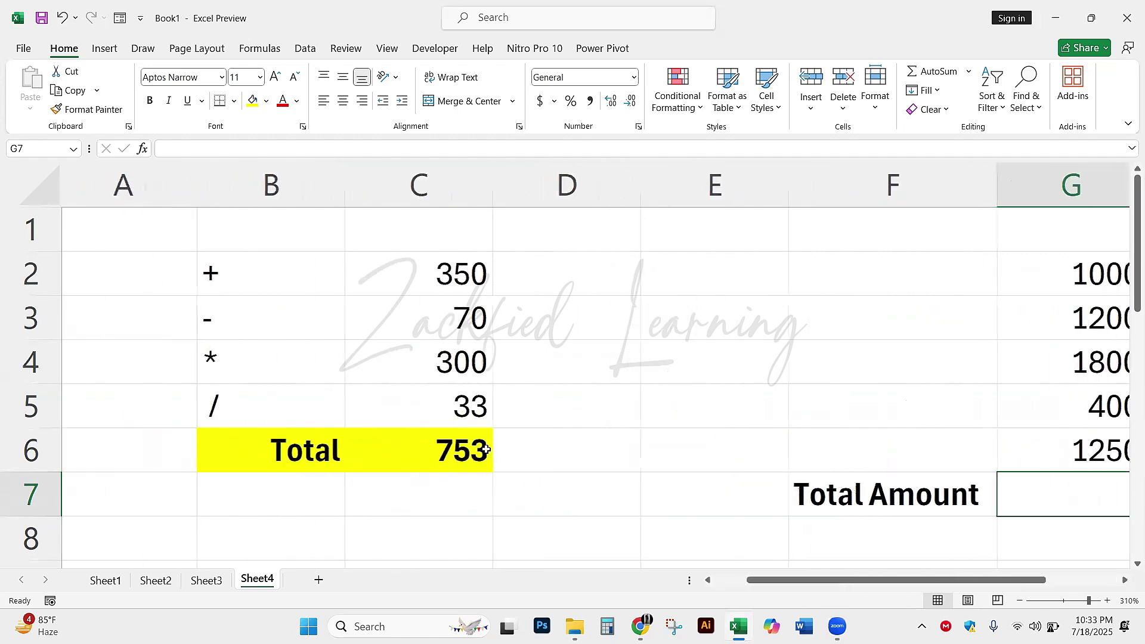
{"action": "left_click", "coordinate": [486, 453]}
{"action": "key", "text": "BackSpace"}
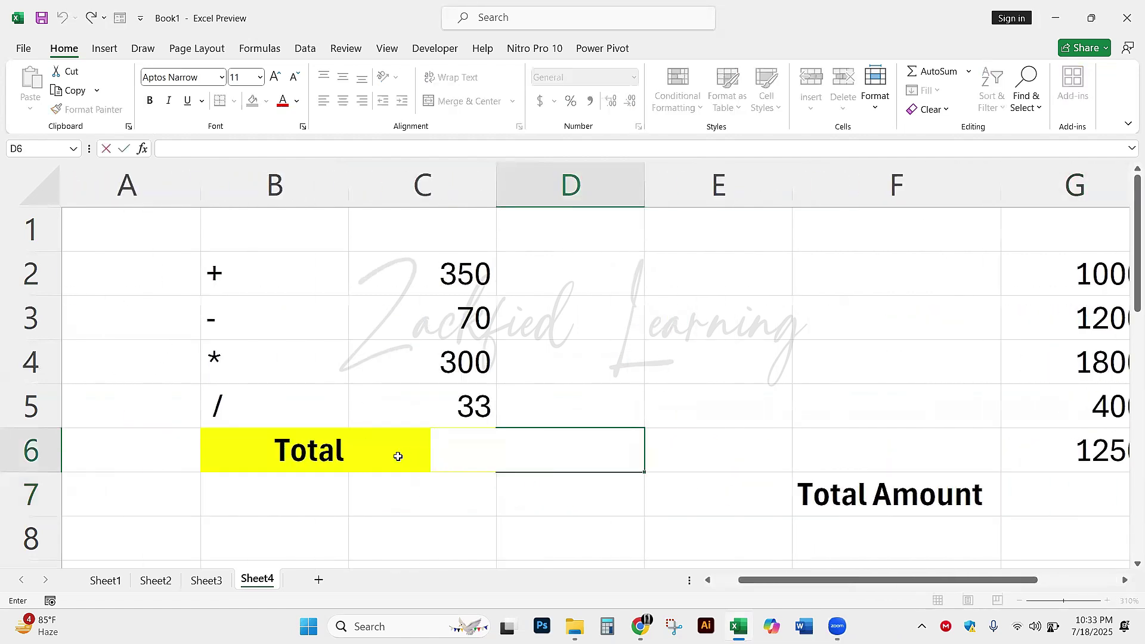
{"action": "left_click", "coordinate": [397, 455]}
{"action": "double_click", "coordinate": [396, 455]}
{"action": "left_click_drag", "start_coordinate": [306, 449], "coordinate": [463, 449]}
{"action": "left_click", "coordinate": [494, 452]}
{"action": "type", "text": "`5"}
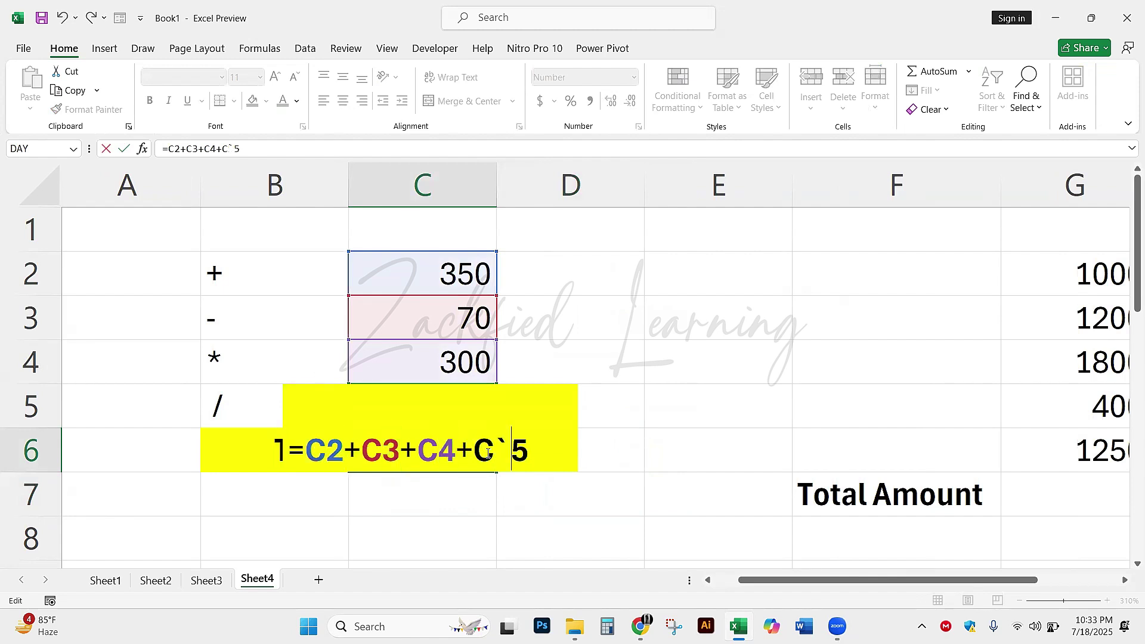
{"action": "key", "text": "Escape"}
{"action": "scroll", "coordinate": [611, 422], "scroll_direction": "right", "scroll_amount": 3}
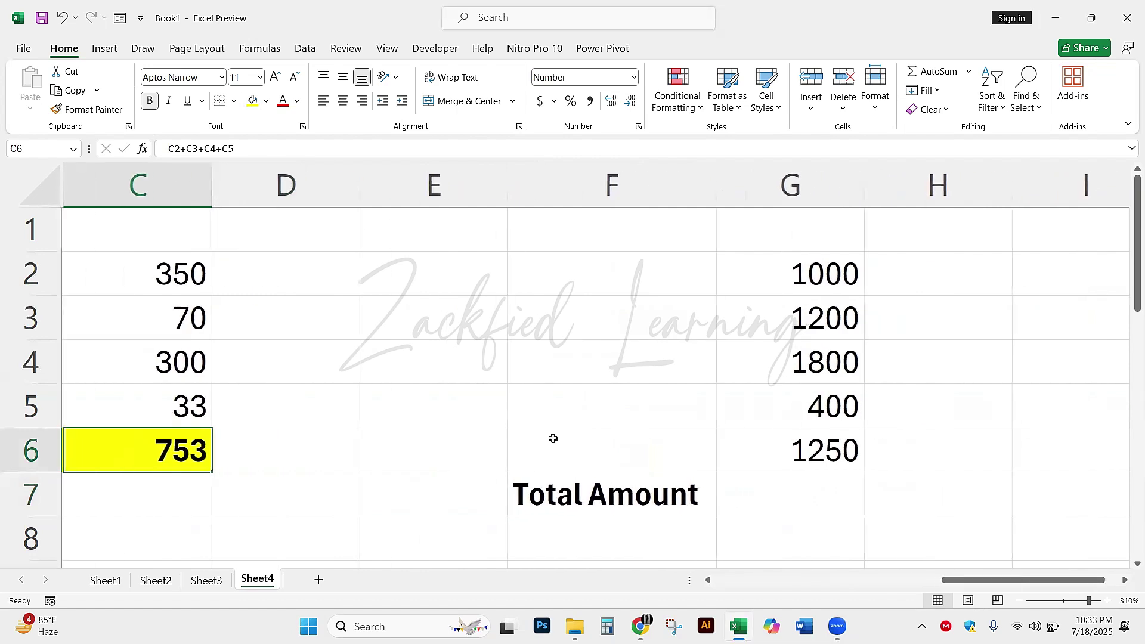
{"action": "scroll", "coordinate": [161, 332], "scroll_direction": "right", "scroll_amount": 5}
{"action": "scroll", "coordinate": [224, 395], "scroll_direction": "left", "scroll_amount": 4}
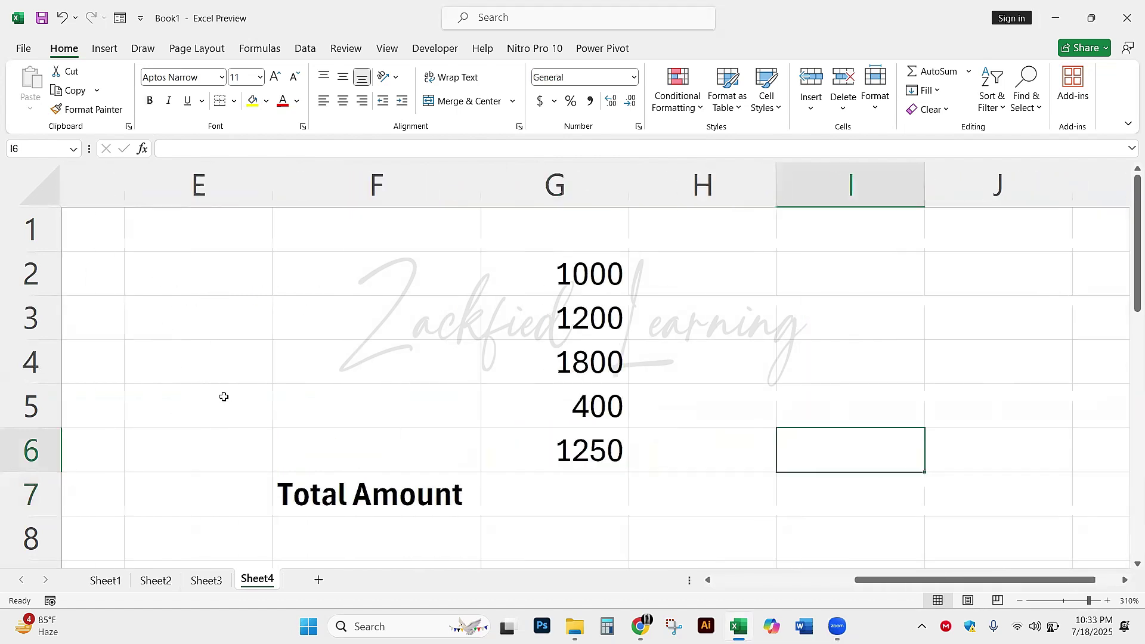
- Examine the values in cells C2 through C5 that feed the yellow total
{"action": "left_click", "coordinate": [443, 317]}
{"action": "key", "text": "Left"}
{"action": "key", "text": "Left"}
{"action": "key", "text": "Left"}
{"action": "key", "text": "Up"}
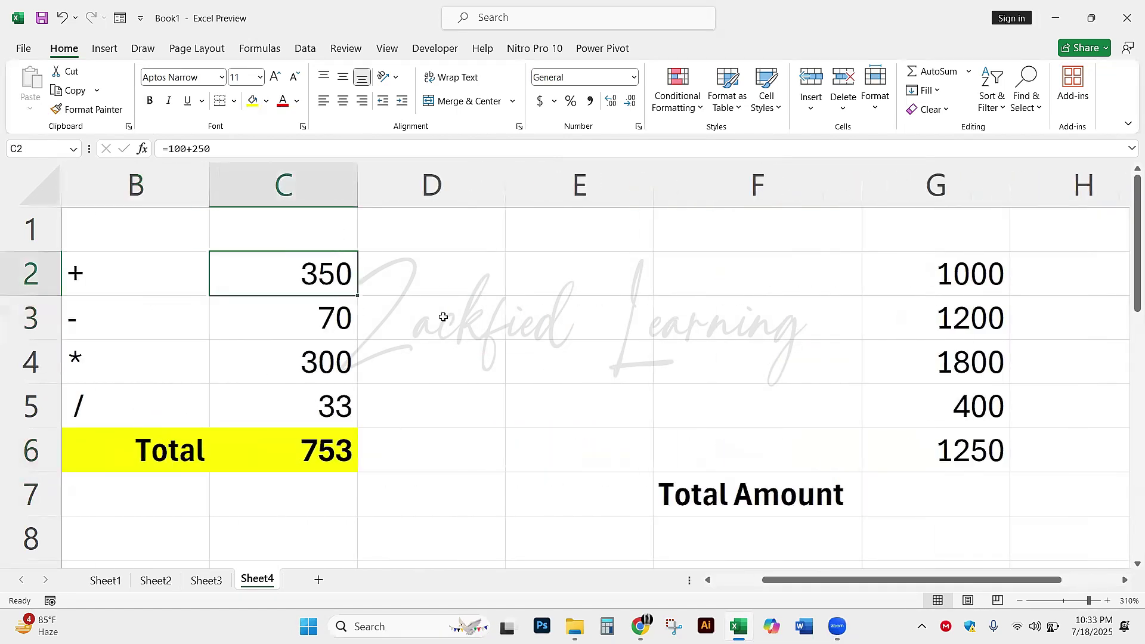
{"action": "key", "text": "shift+Down"}
{"action": "key", "text": "shift+Down"}
{"action": "key", "text": "shift+Down"}
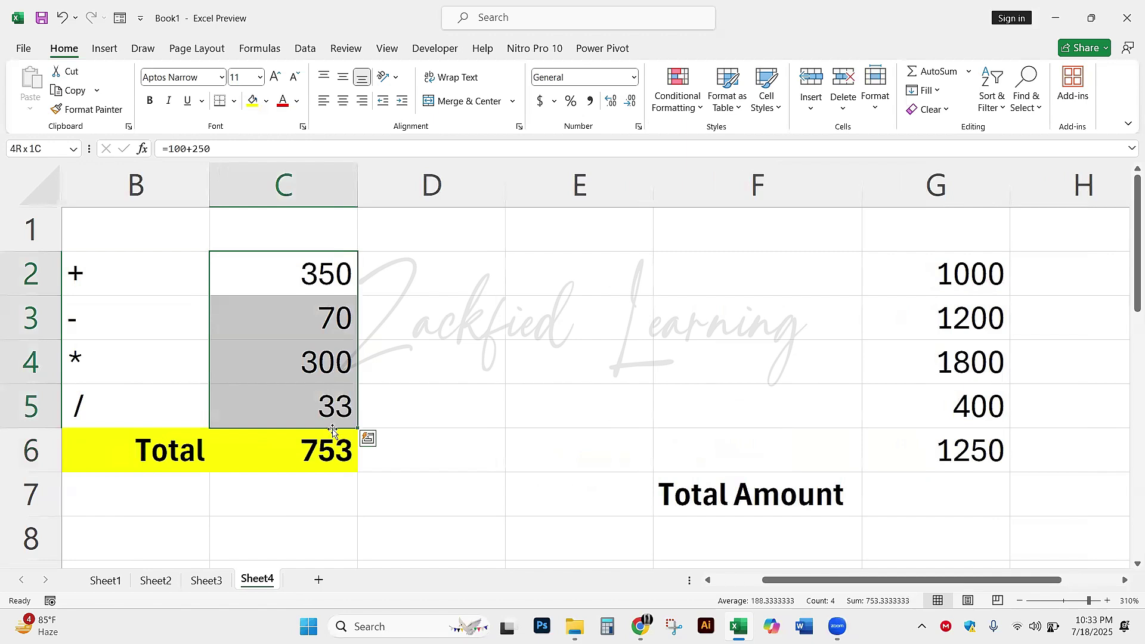
{"action": "left_click", "coordinate": [332, 424]}
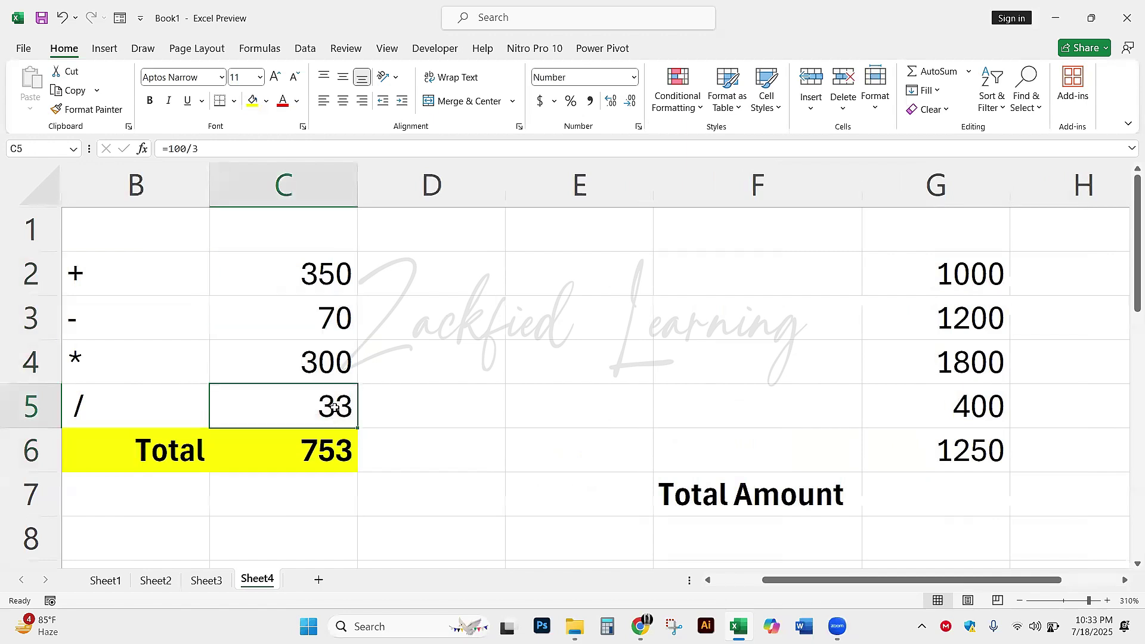
- Compare the references in the C6 total formula with the range C2 to C5
{"action": "double_click", "coordinate": [334, 456]}
{"action": "left_click_drag", "start_coordinate": [464, 453], "coordinate": [216, 438]}
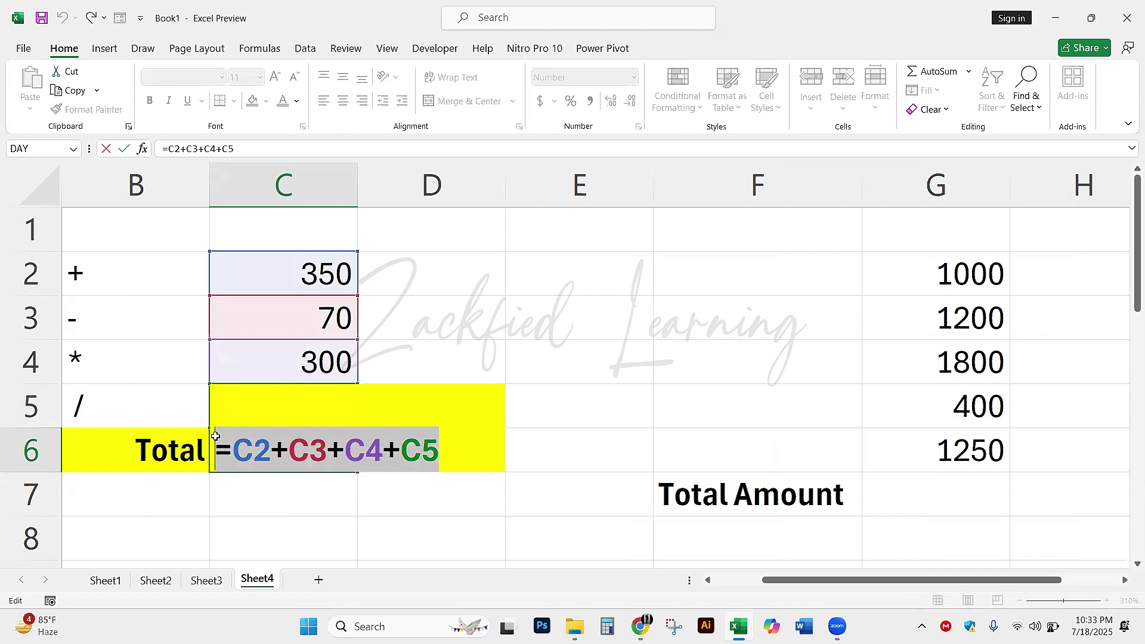
{"action": "key", "text": "Return"}
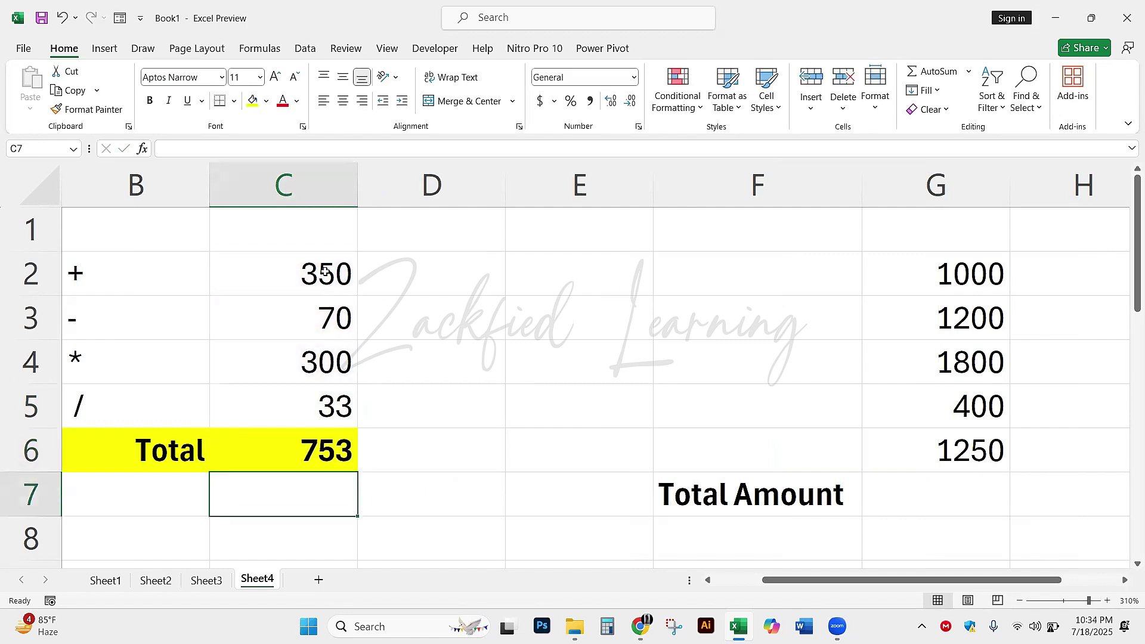
{"action": "left_click_drag", "start_coordinate": [326, 272], "coordinate": [329, 409]}
{"action": "left_click_drag", "start_coordinate": [322, 256], "coordinate": [326, 409]}
{"action": "scroll", "coordinate": [620, 410], "scroll_direction": "right", "scroll_amount": 1}
{"action": "scroll", "coordinate": [620, 410], "scroll_direction": "right", "scroll_amount": 2}
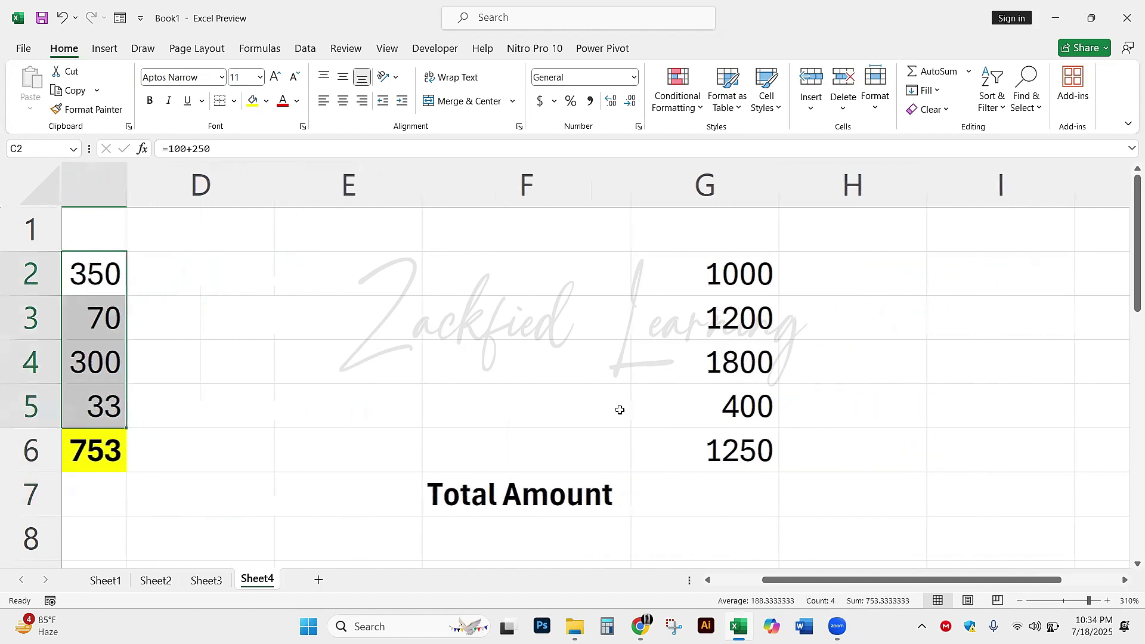
- Begin a SUM function in cell G7, beside the Total Amount label
{"action": "left_click", "coordinate": [671, 486]}
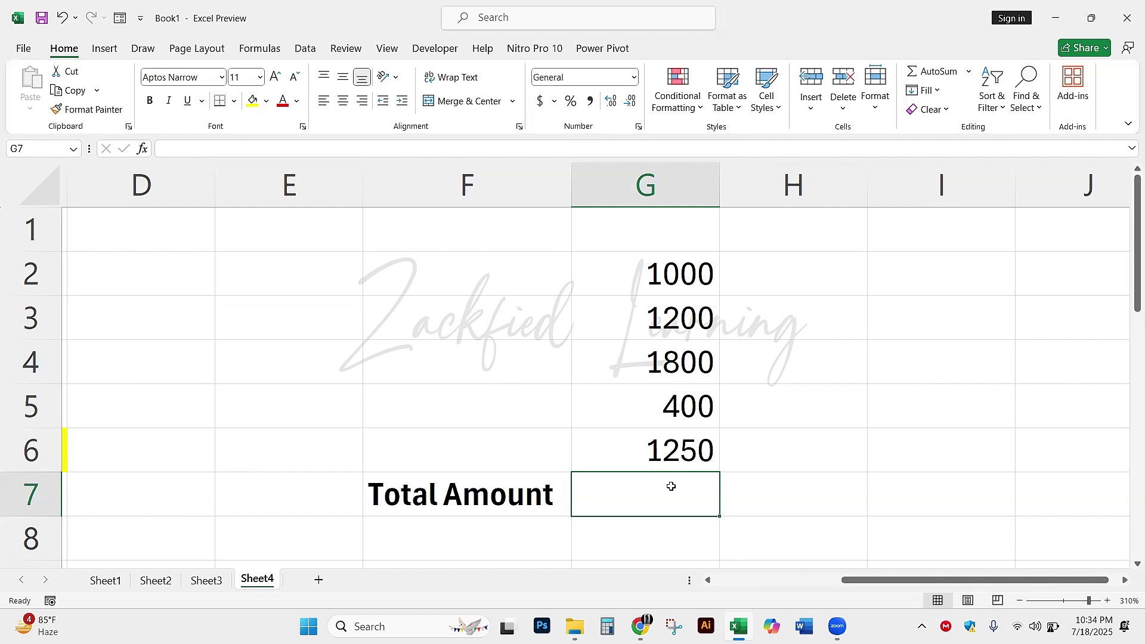
{"action": "left_click_drag", "start_coordinate": [634, 275], "coordinate": [657, 450]}
{"action": "left_click", "coordinate": [650, 487]}
{"action": "type", "text": "=sum"}
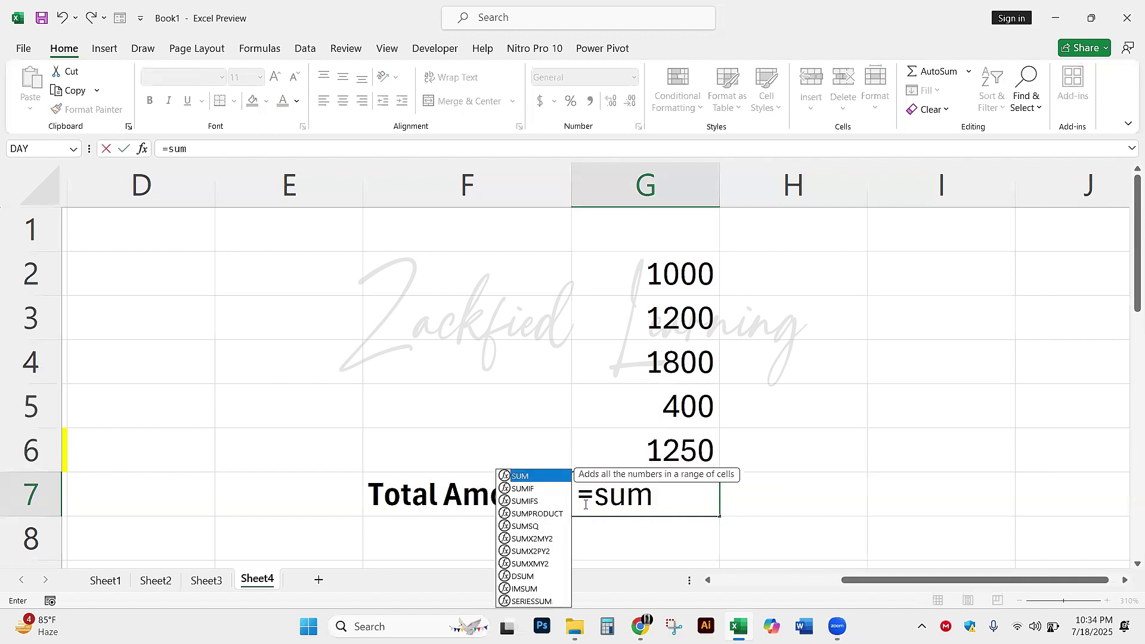
{"action": "key", "text": "Tab"}
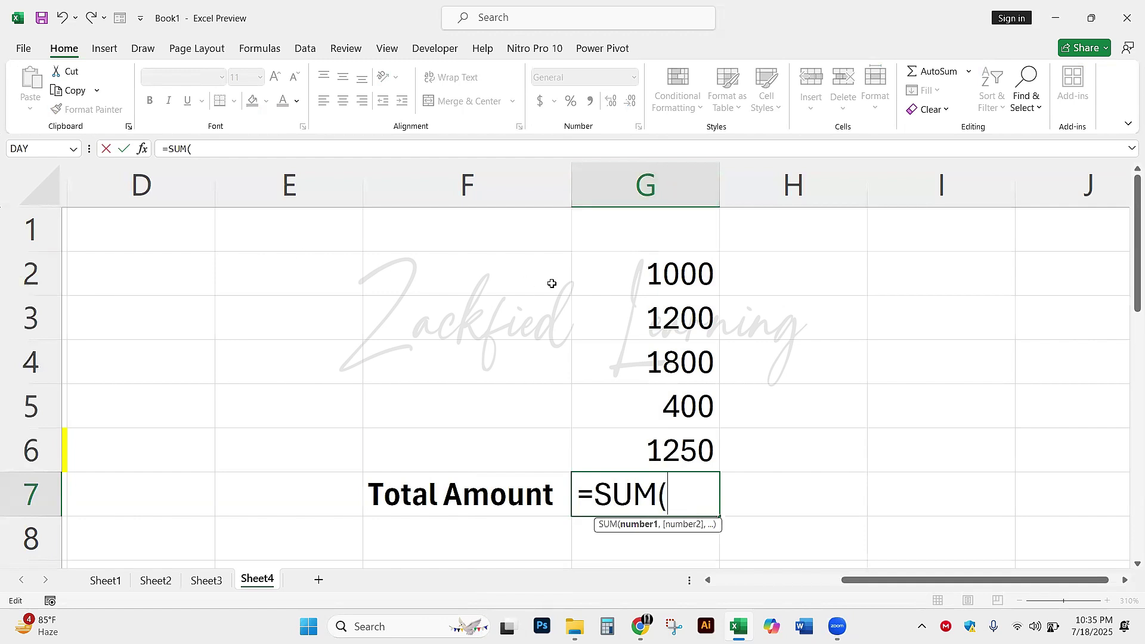
- Complete the formula in G7 as =SUM(G2:G6) and check it in the cell
{"action": "type", "text": "g"}
{"action": "key", "text": "BackSpace"}
{"action": "type", "text": "G"}
{"action": "key", "text": "BackSpace"}
{"action": "type", "text": "G2"}
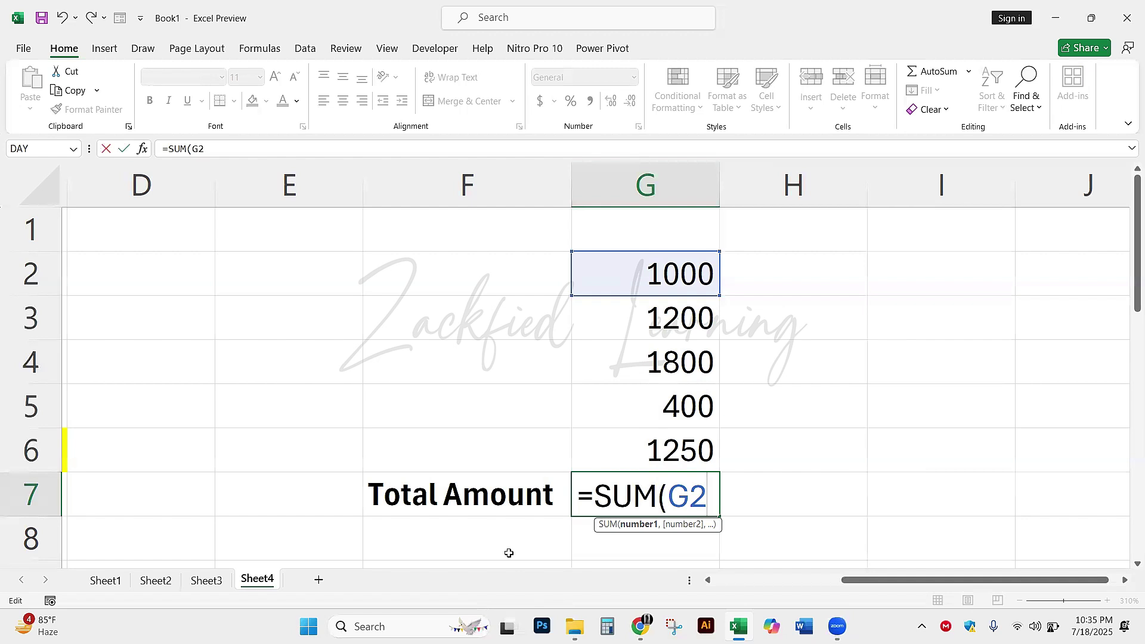
{"action": "type", "text": ":"}
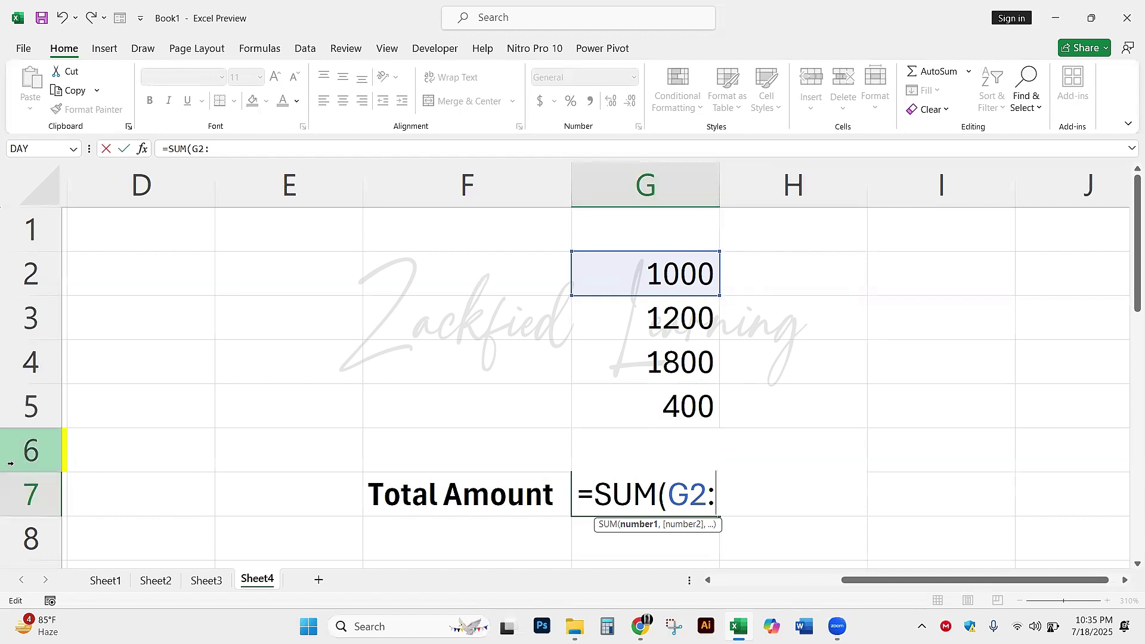
{"action": "type", "text": "G6"}
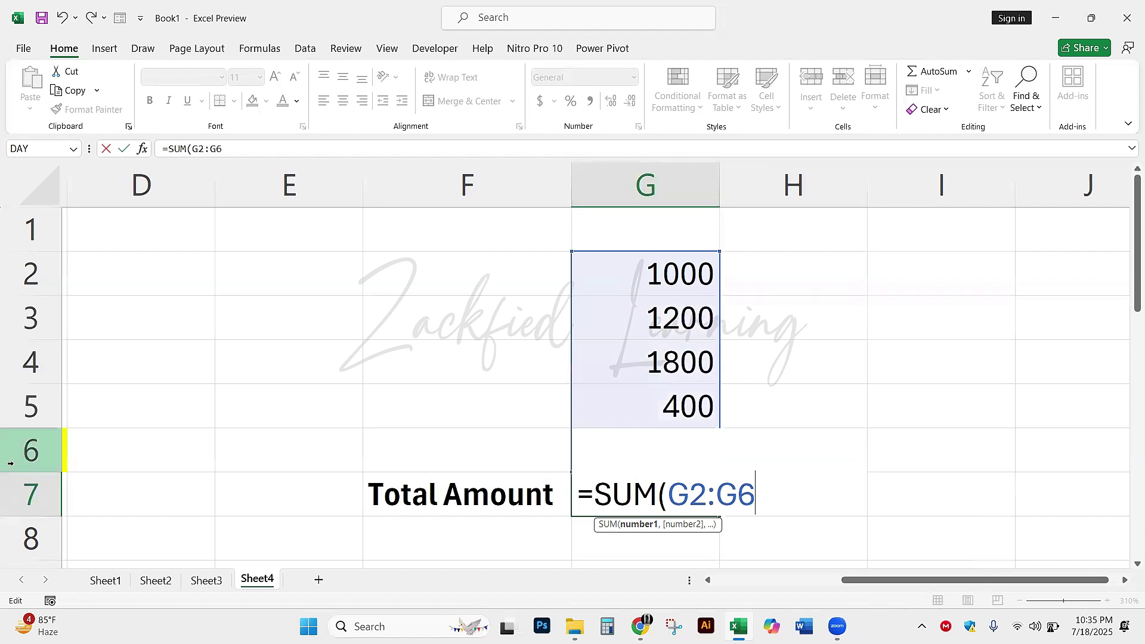
{"action": "type", "text": ")"}
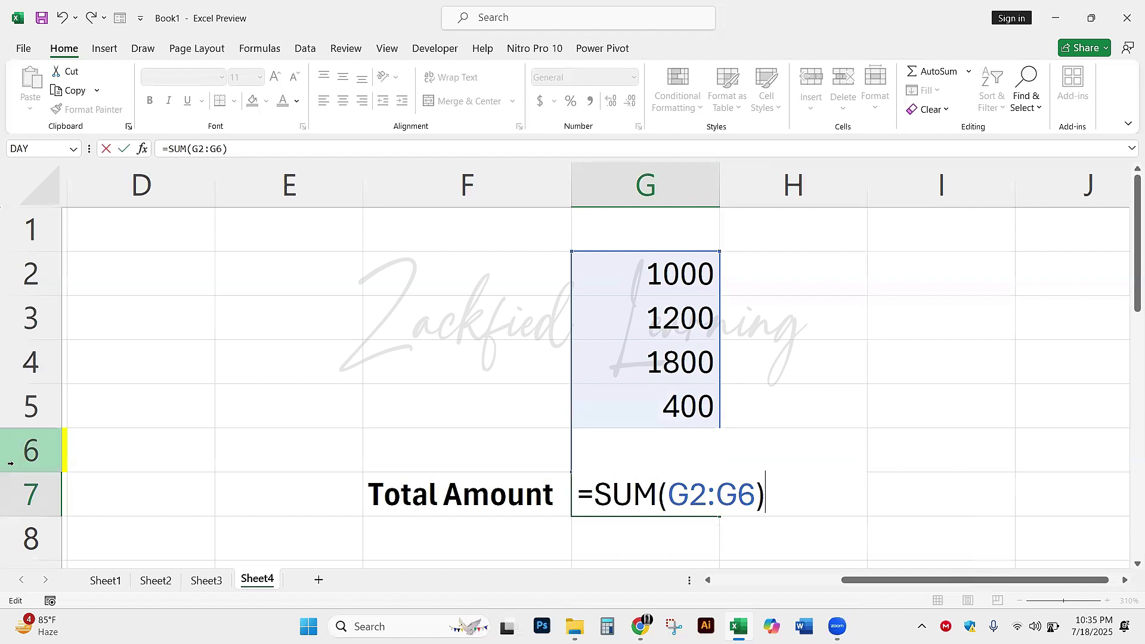
{"action": "key", "text": "Return"}
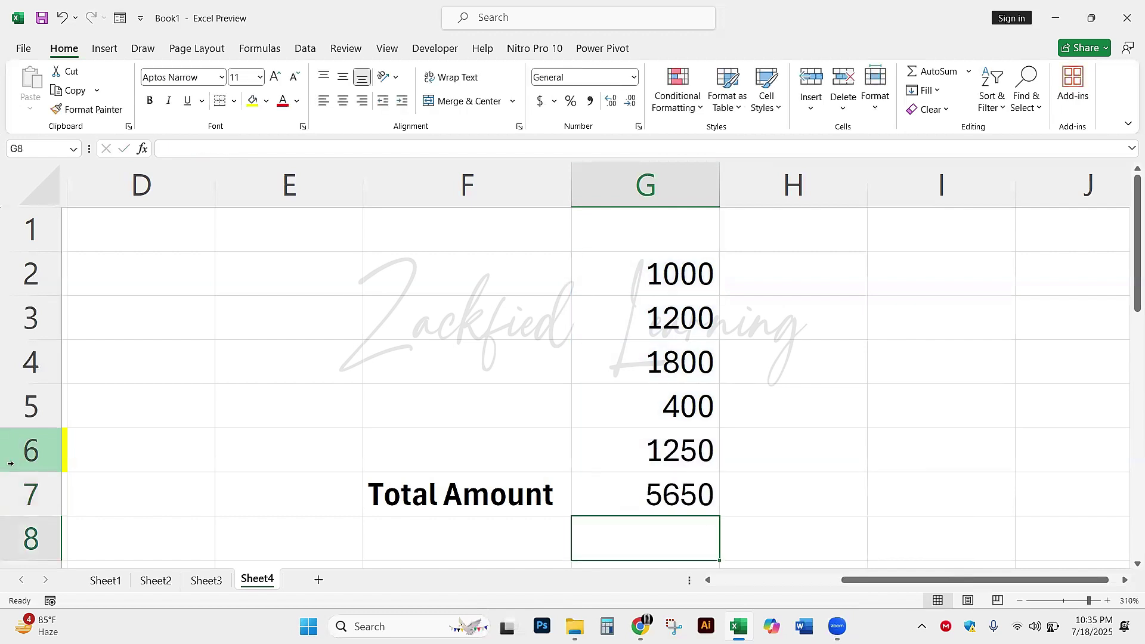
{"action": "left_click", "coordinate": [609, 496]}
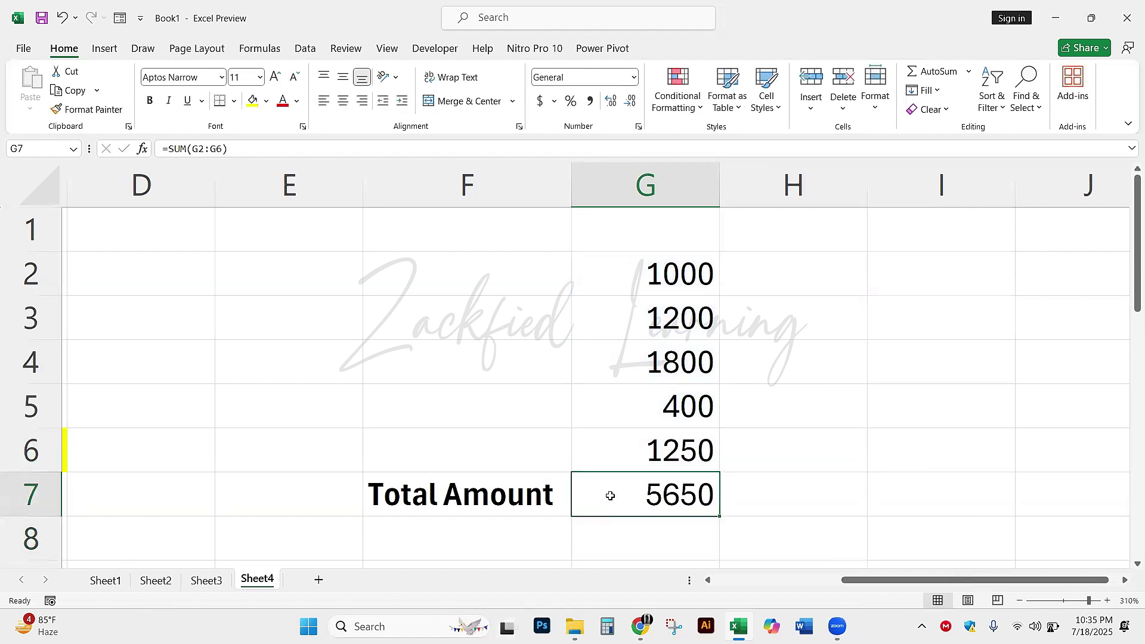
- Set cell G2 to 2000 and cell G3 to 1000
{"action": "left_click", "coordinate": [636, 274]}
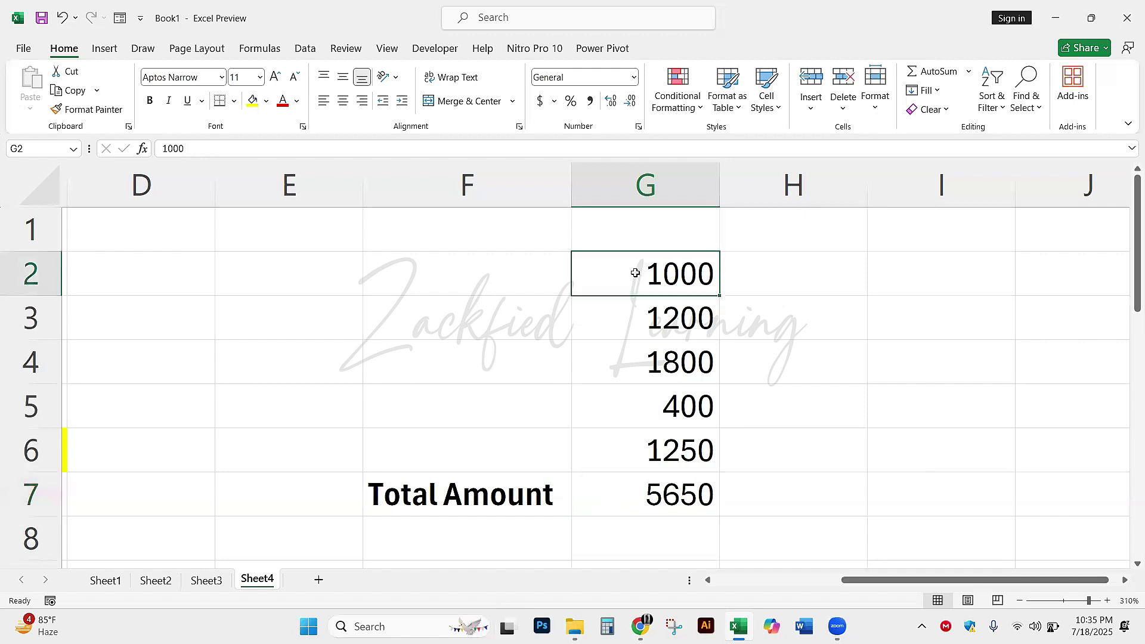
{"action": "type", "text": "200"}
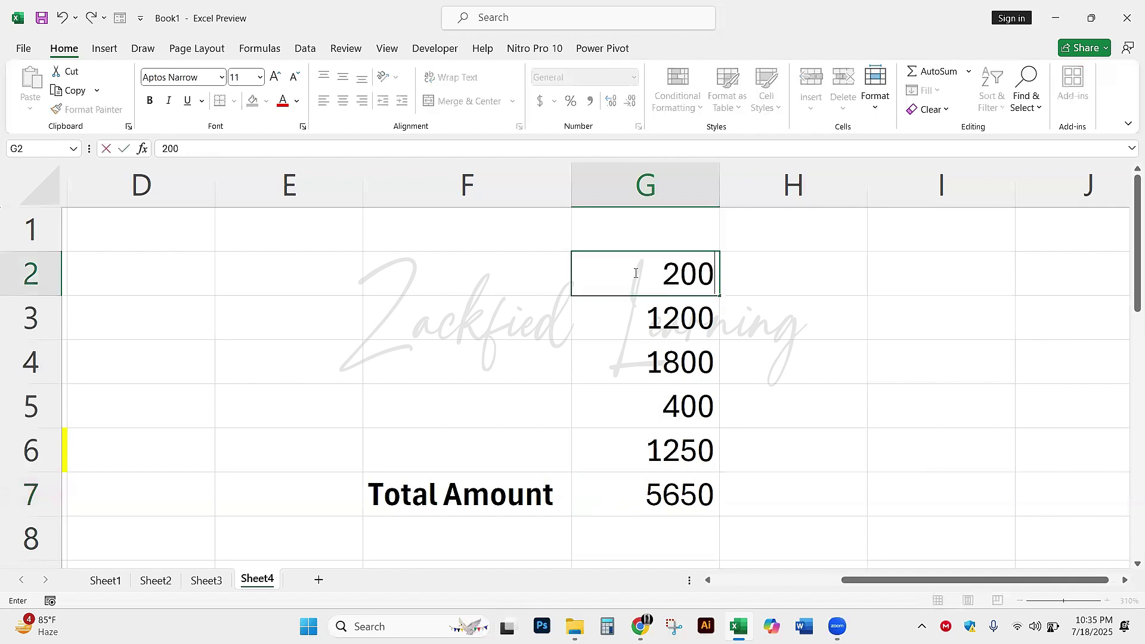
{"action": "type", "text": "0"}
{"action": "key", "text": "Return"}
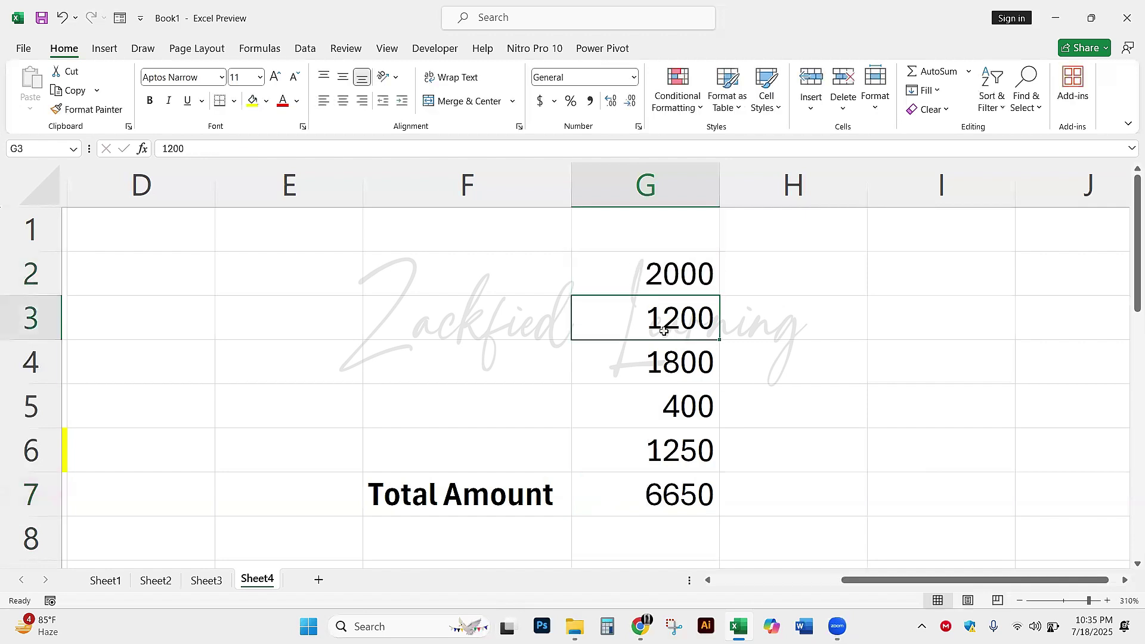
{"action": "type", "text": "1000"}
{"action": "key", "text": "Return"}
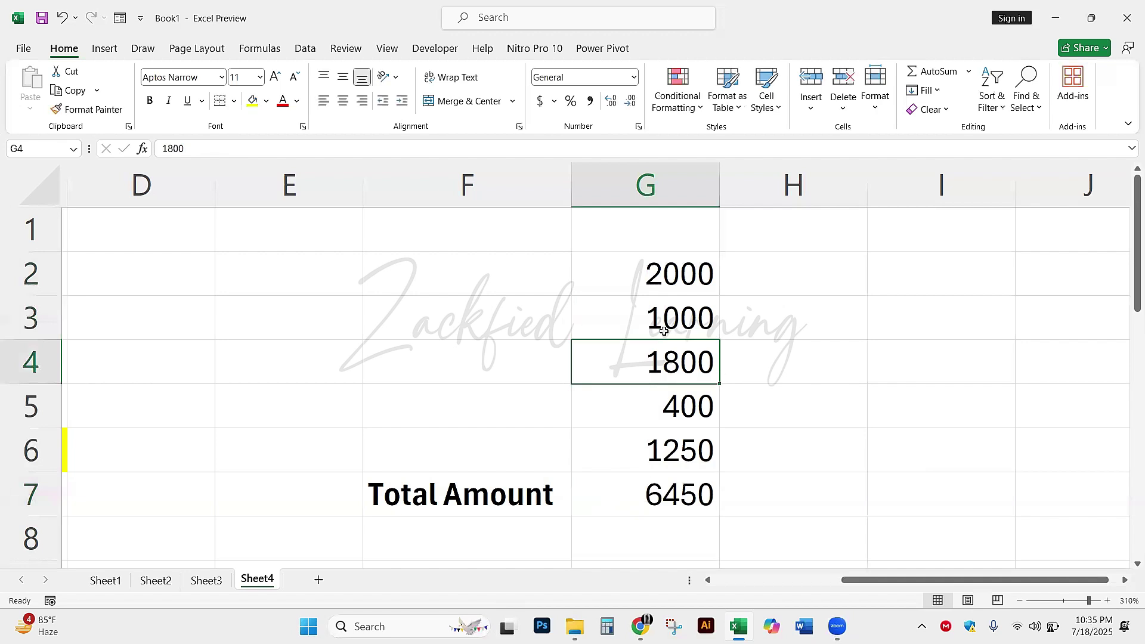
- Set cell G6 to 1000 and cell G5 to 200, and check the total in G7
{"action": "left_click", "coordinate": [681, 449]}
{"action": "type", "text": "1000"}
{"action": "key", "text": "Return"}
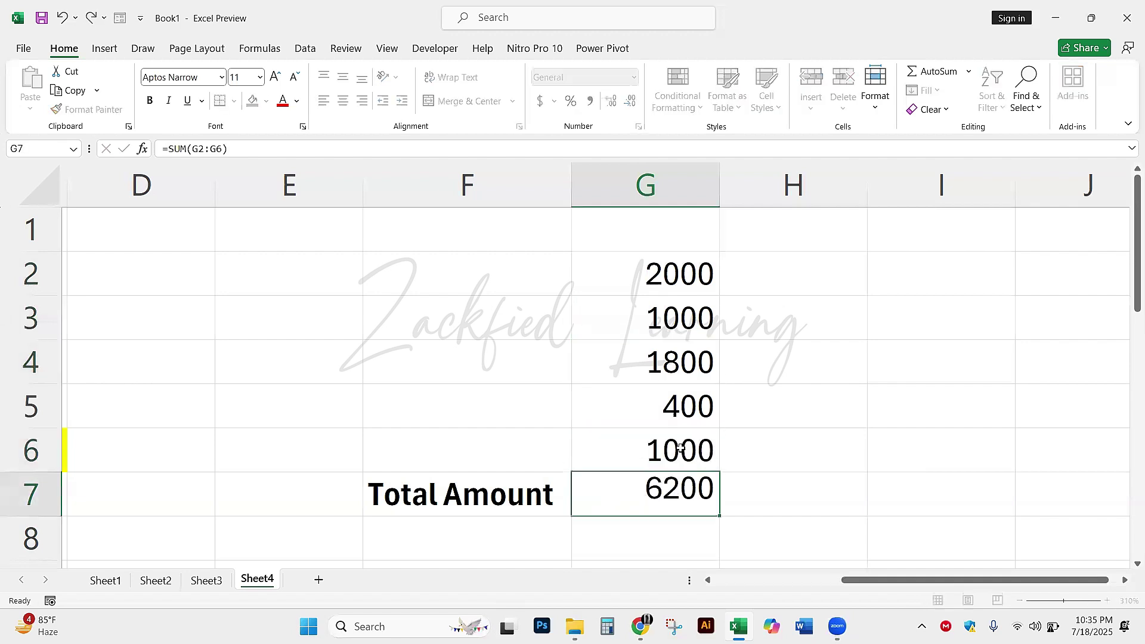
{"action": "left_click", "coordinate": [657, 433]}
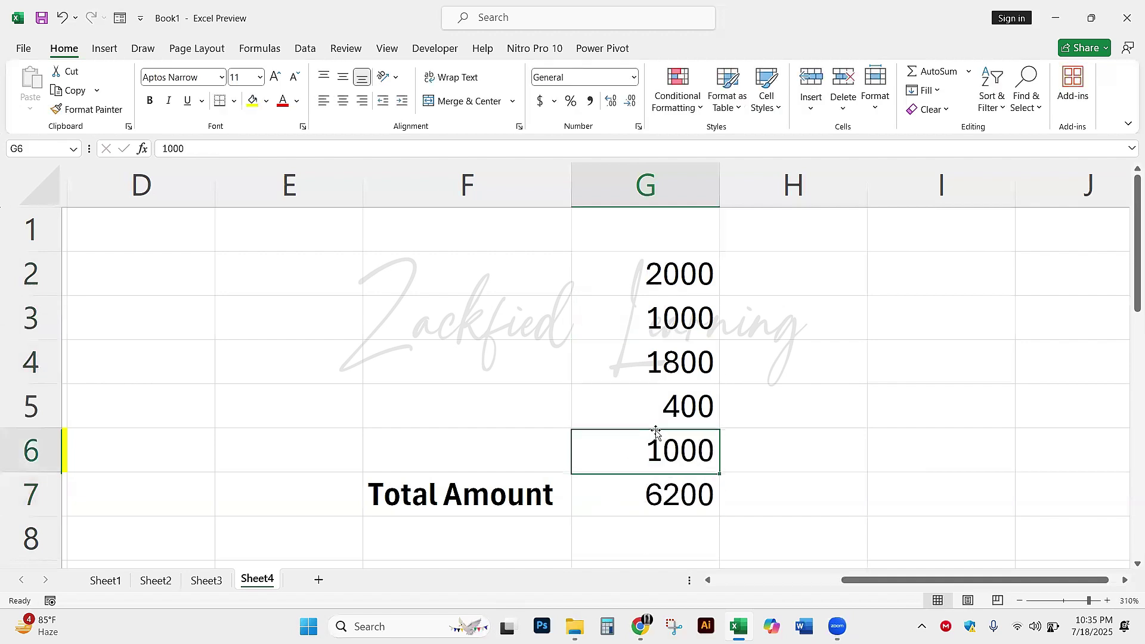
{"action": "left_click", "coordinate": [658, 402]}
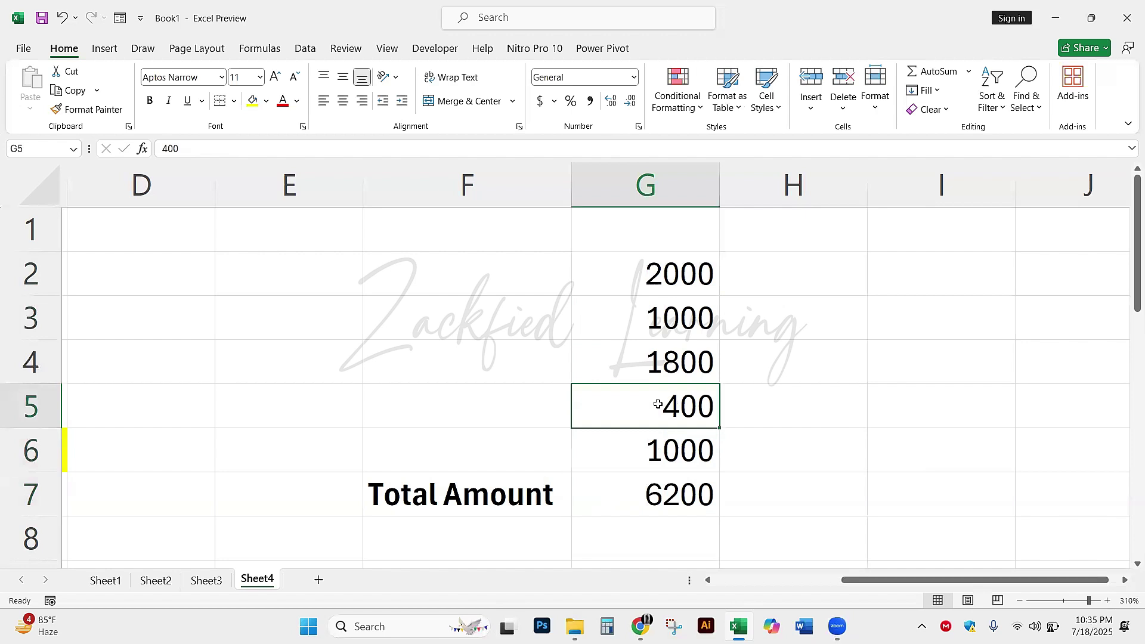
{"action": "type", "text": "2000"}
{"action": "key", "text": "BackSpace"}
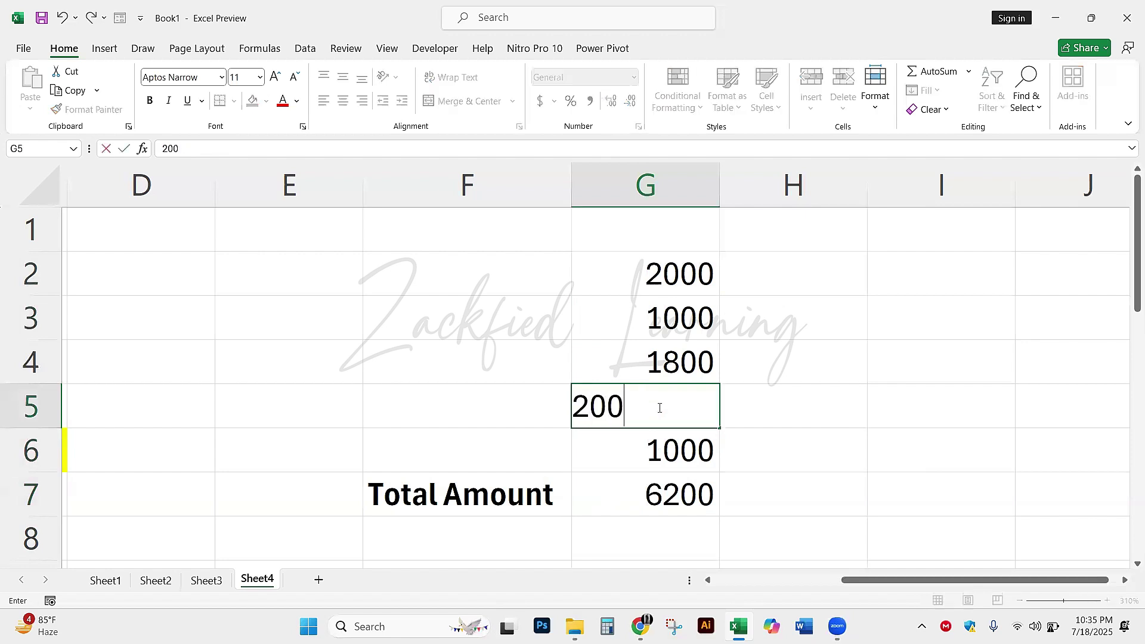
{"action": "key", "text": "Return"}
{"action": "left_click", "coordinate": [624, 499]}
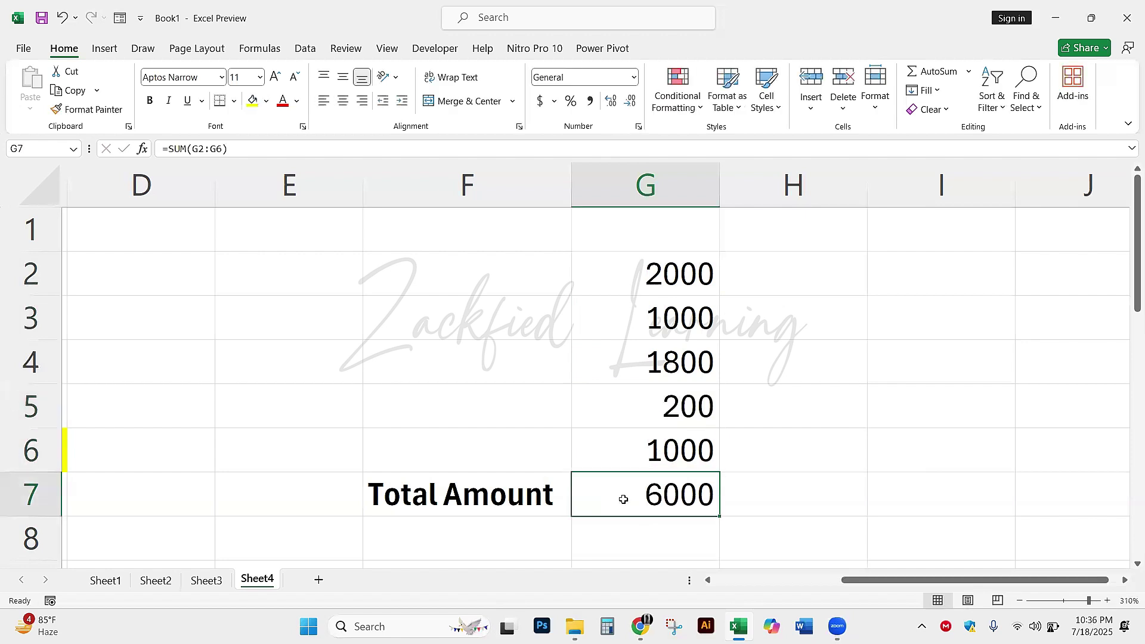